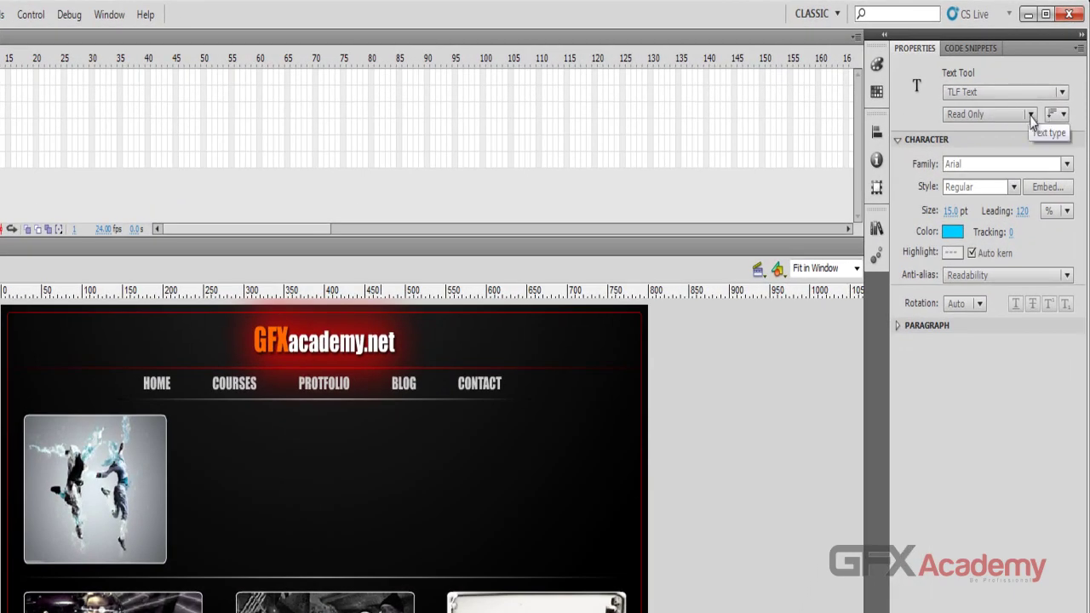
Step: Add a Read Only TLF text reading "Heelo World, This is a test" in the empty area beside the dancers picture
click(1031, 116)
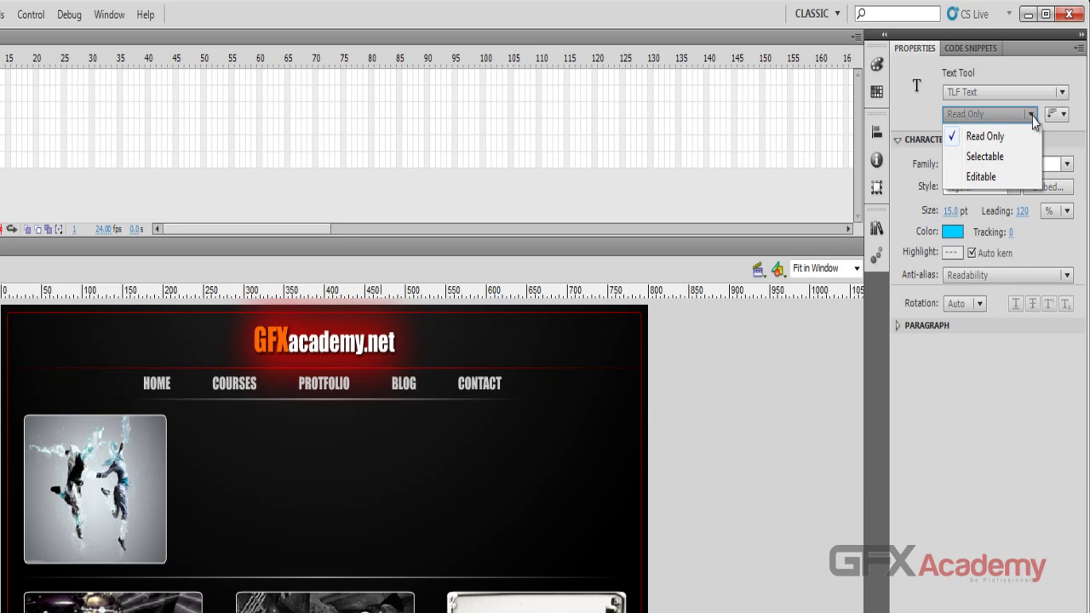
click(256, 468)
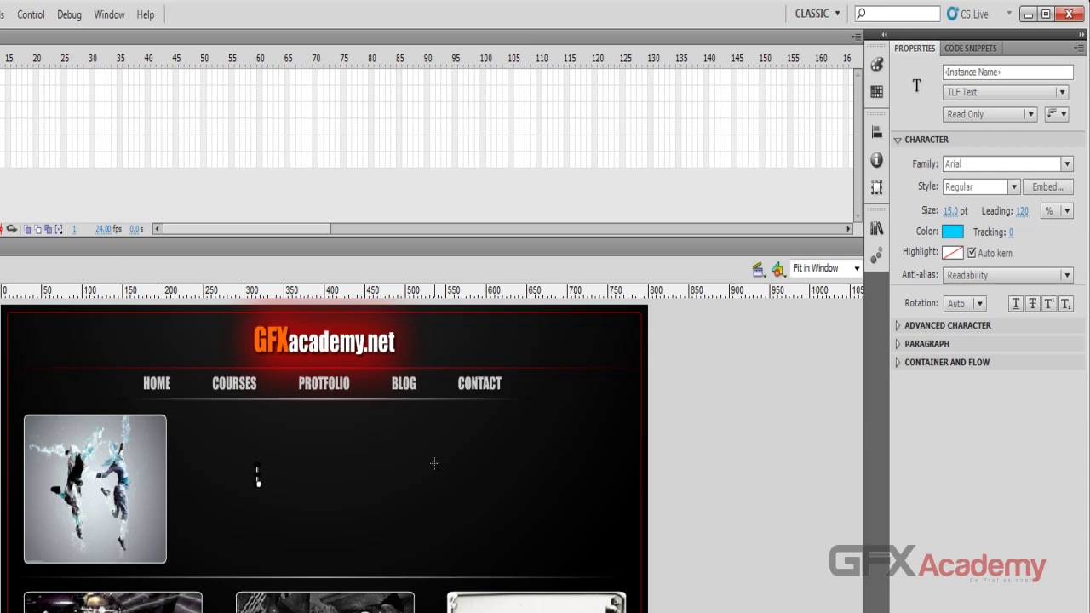
text(Heelo Wo)
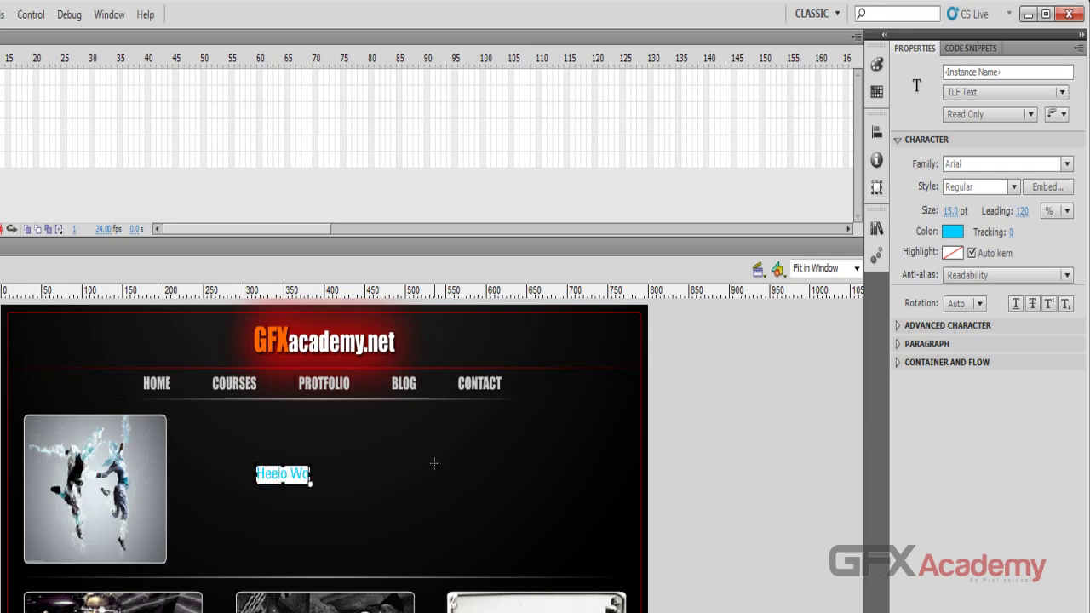
text(rld. This is)
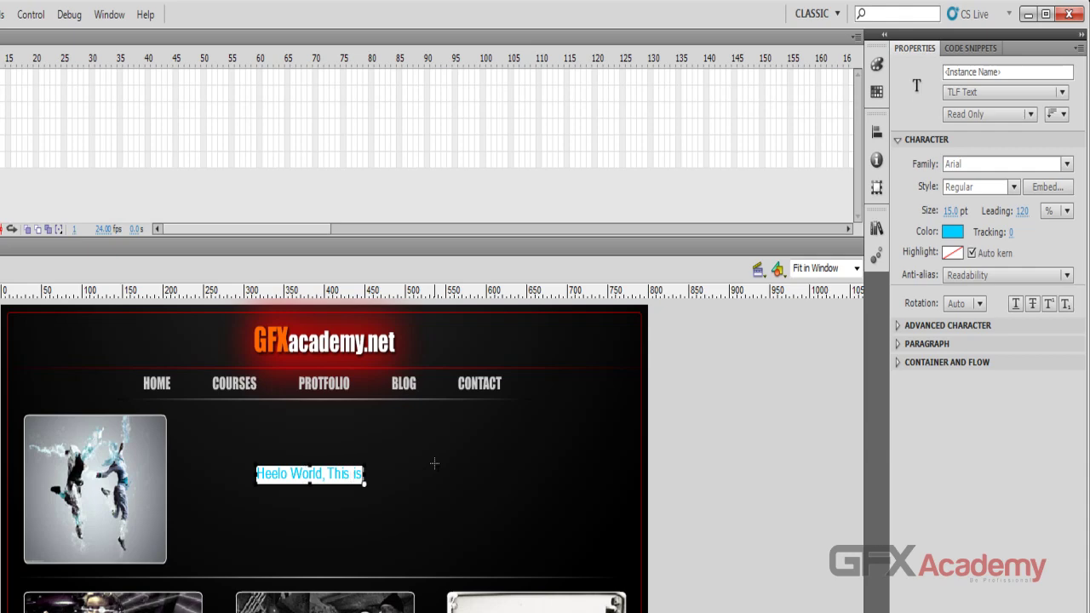
text( a test)
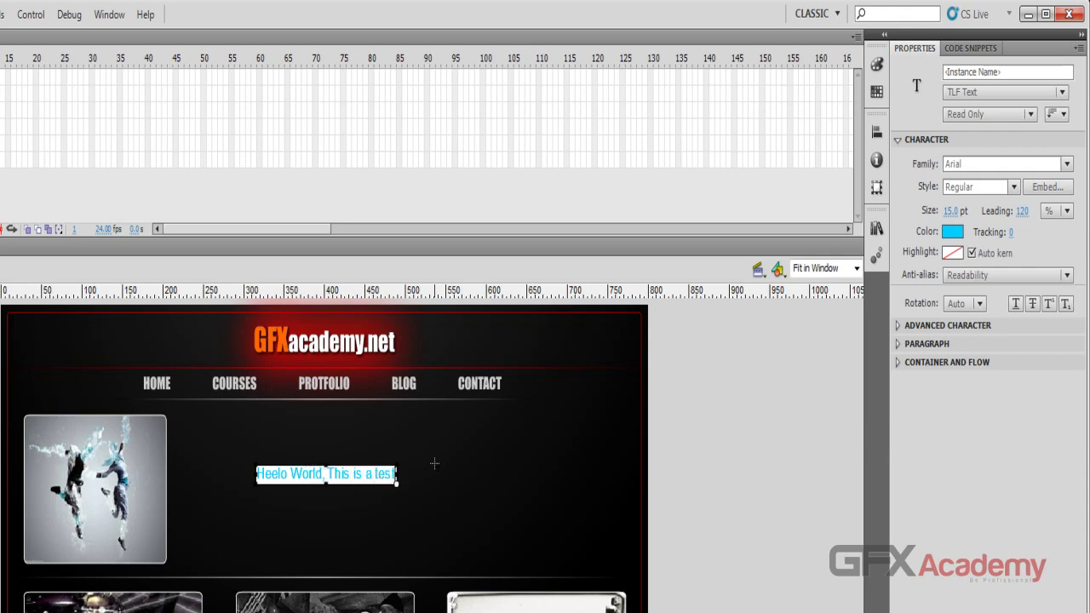
key(Escape)
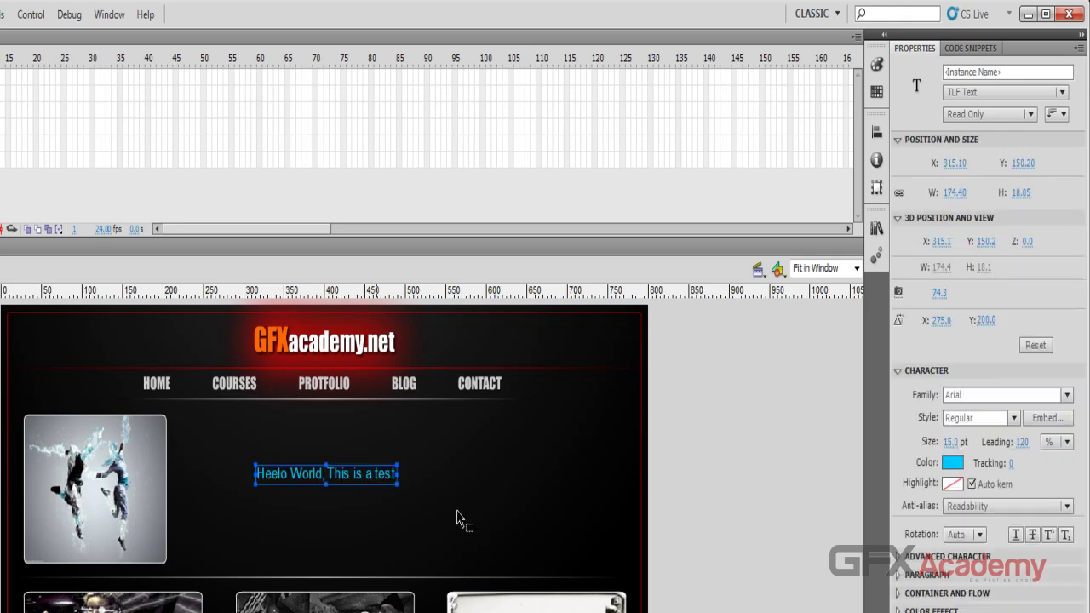
Step: Recolour the new text white and correct its first word to "Hello"
click(953, 462)
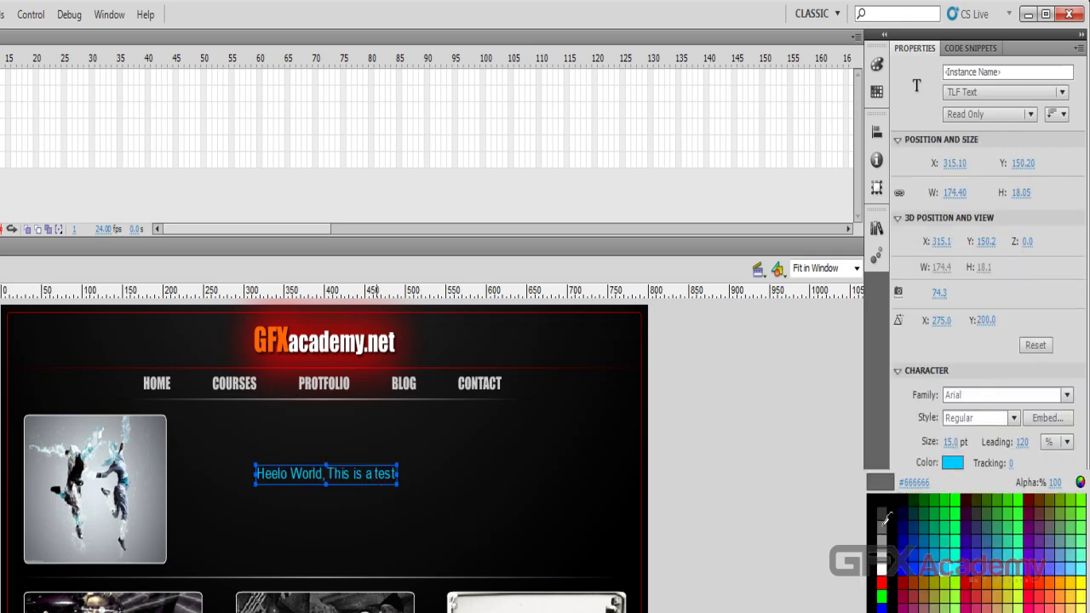
click(882, 563)
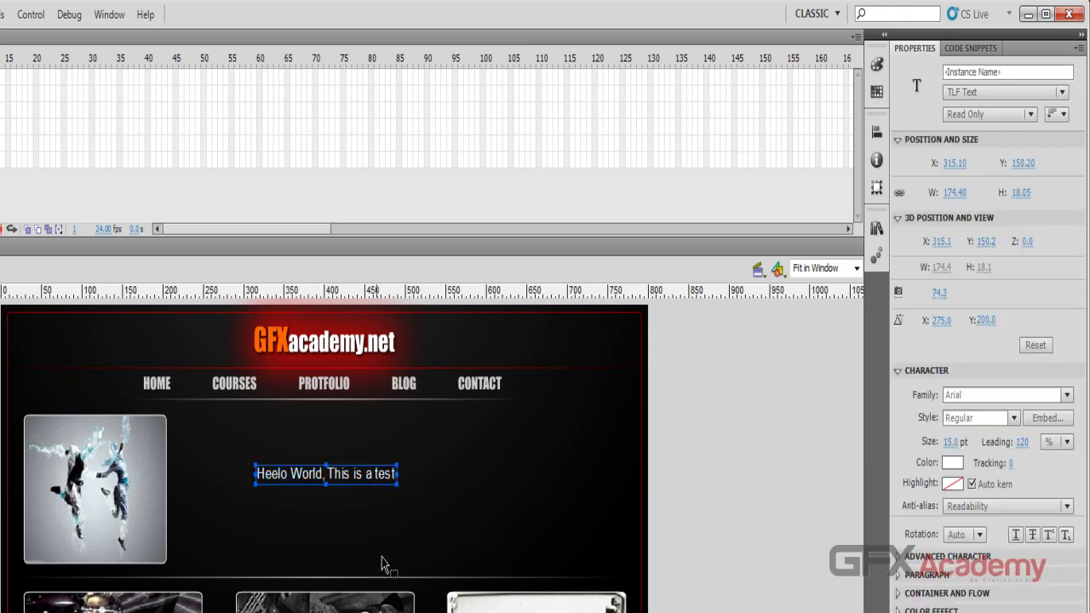
double_click(280, 468)
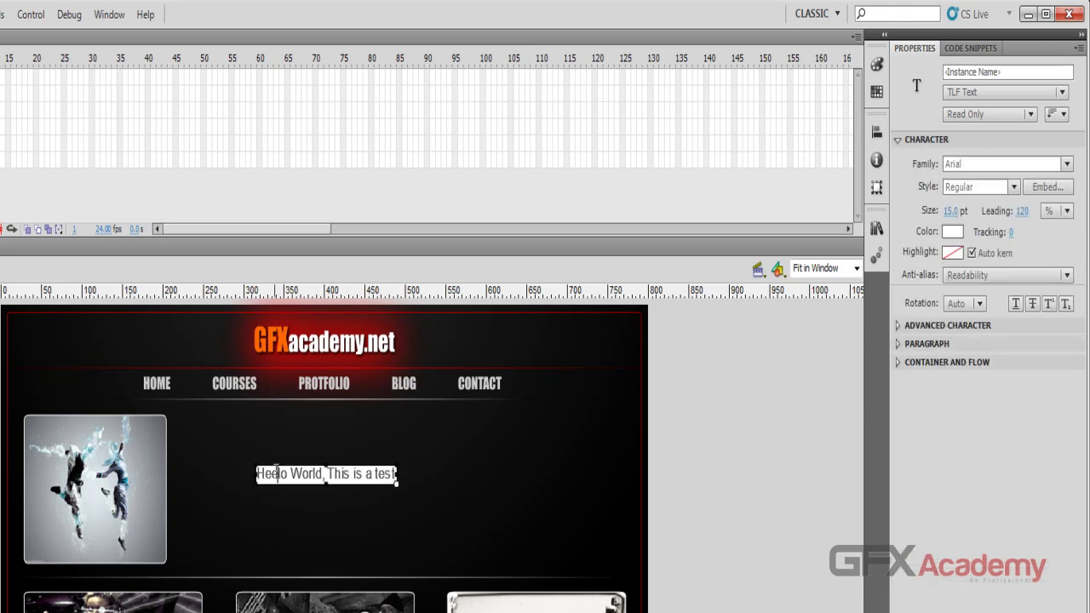
drag(275, 474, 270, 473)
text(l)
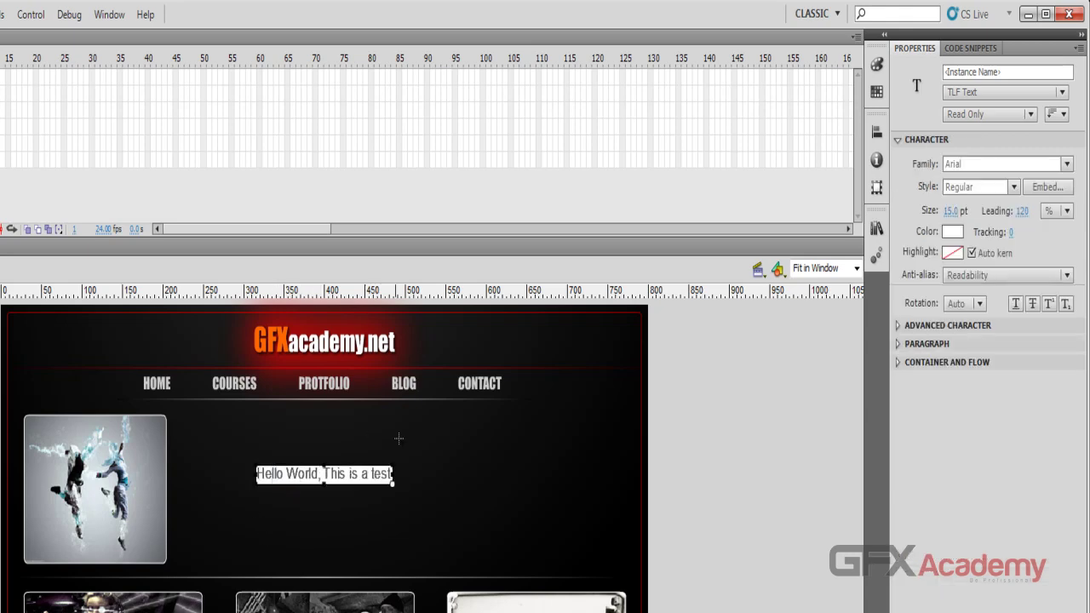
key(Escape)
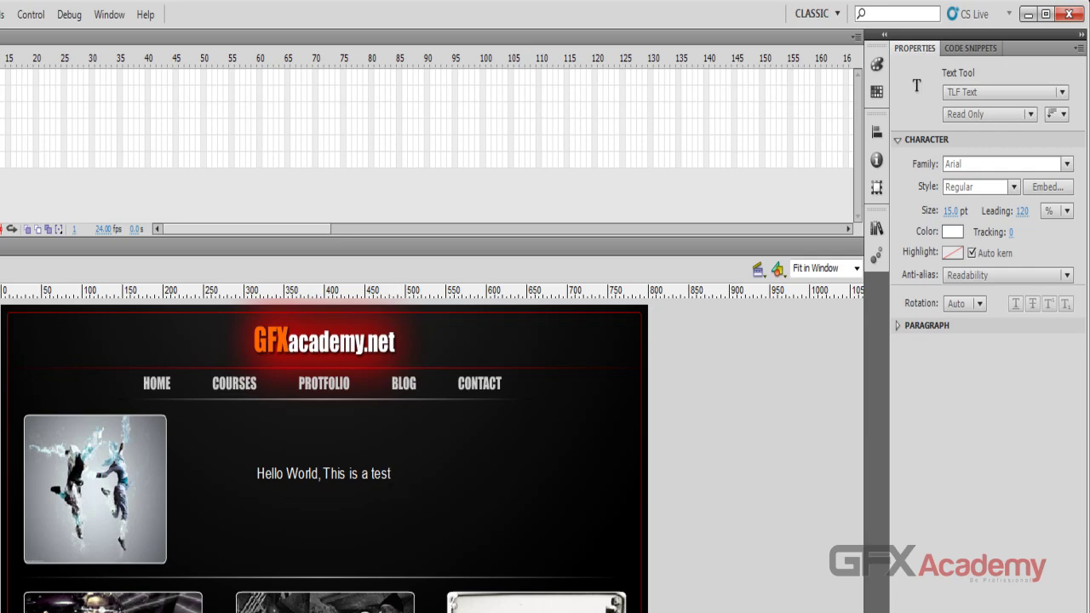
Step: Move the text beside the picture's upper edge, at about X 229, Y 109, and preview the read-only text in the test movie
key(v)
drag(287, 474, 224, 445)
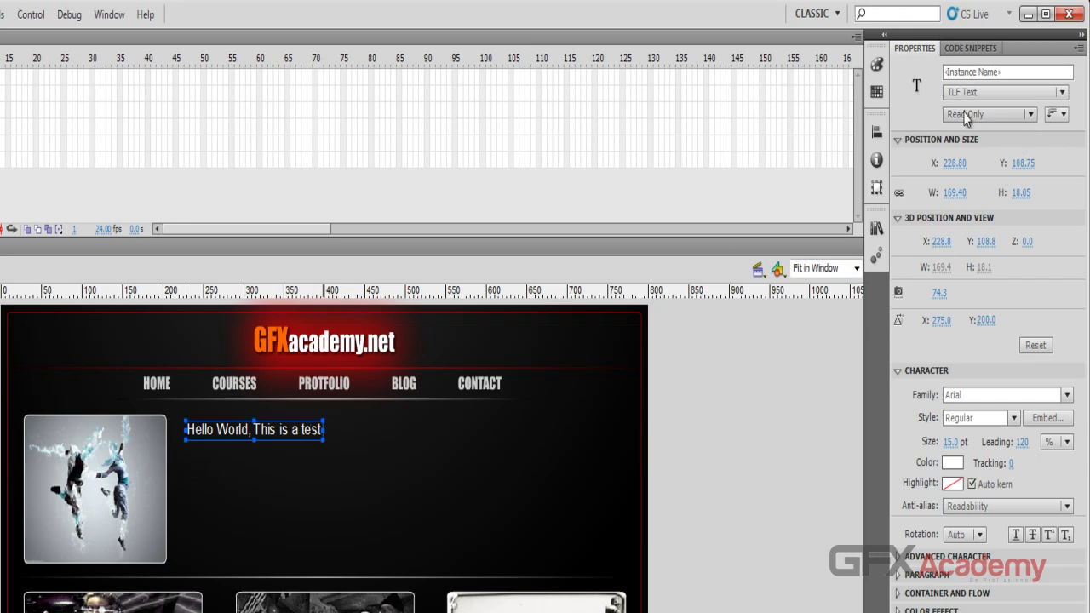
key(ctrl+Return)
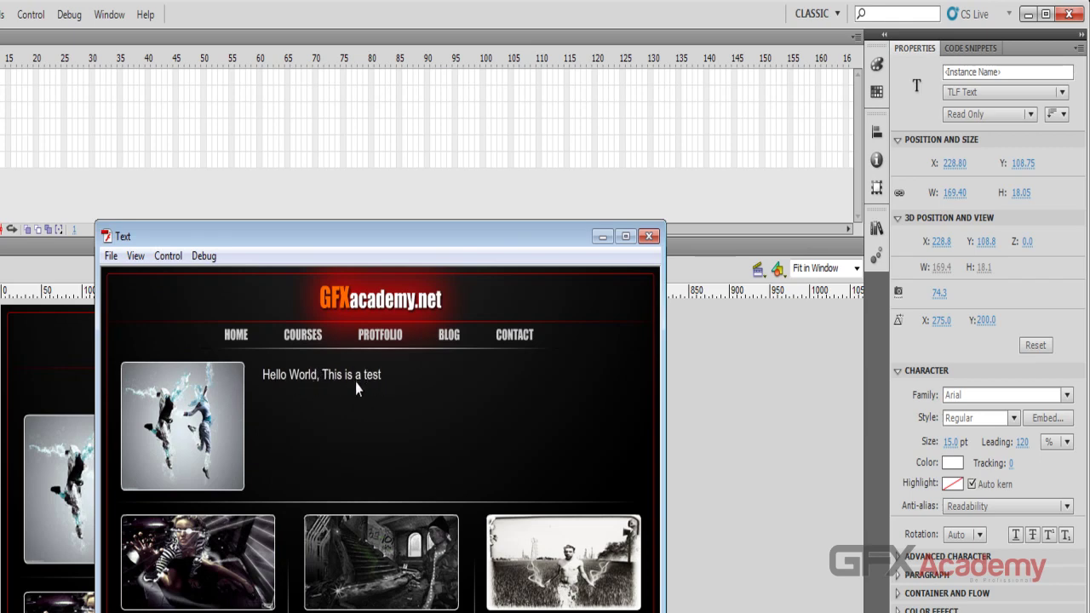
click(649, 236)
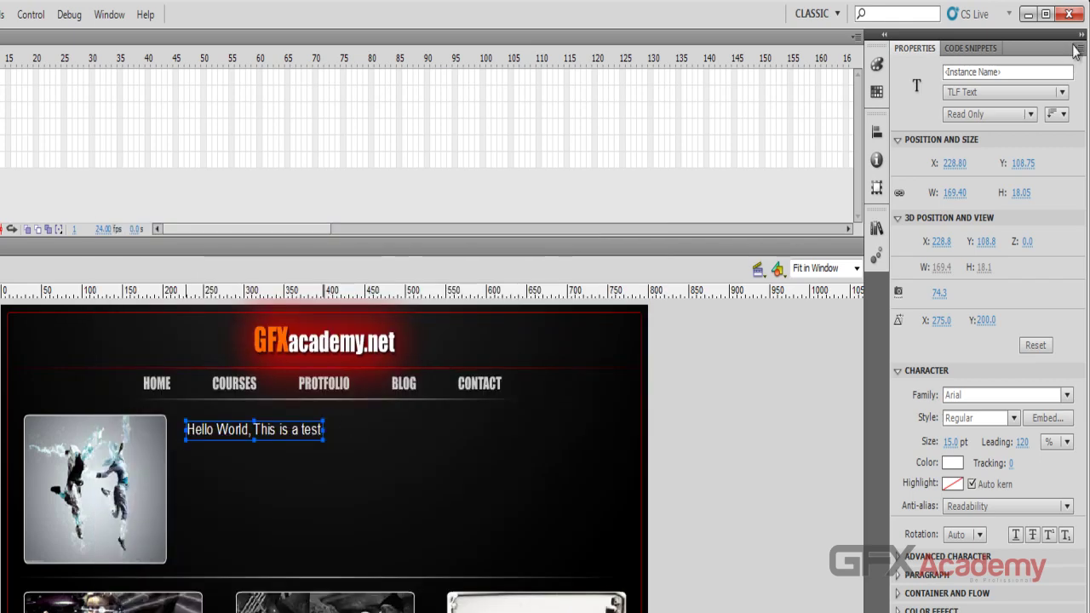
Step: Change the sentence's text type to Selectable and run the test movie
click(1030, 114)
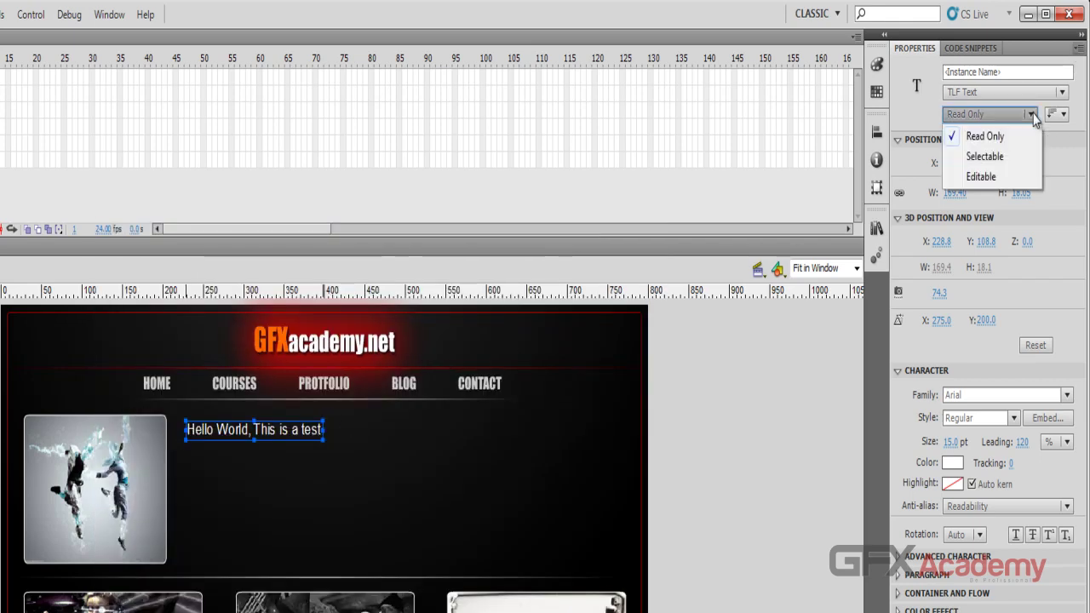
click(995, 159)
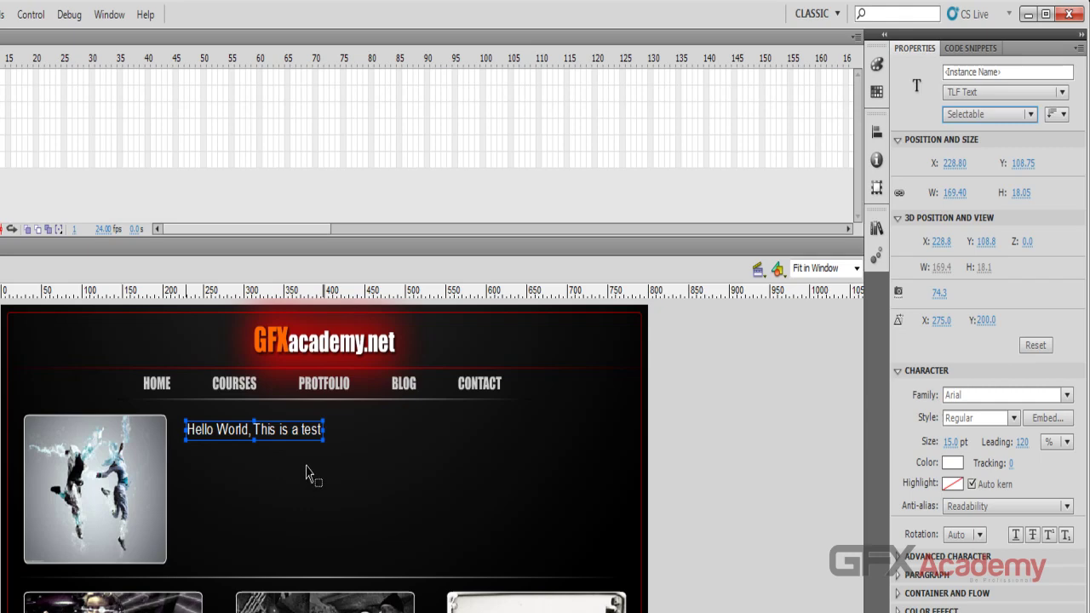
key(ctrl+Return)
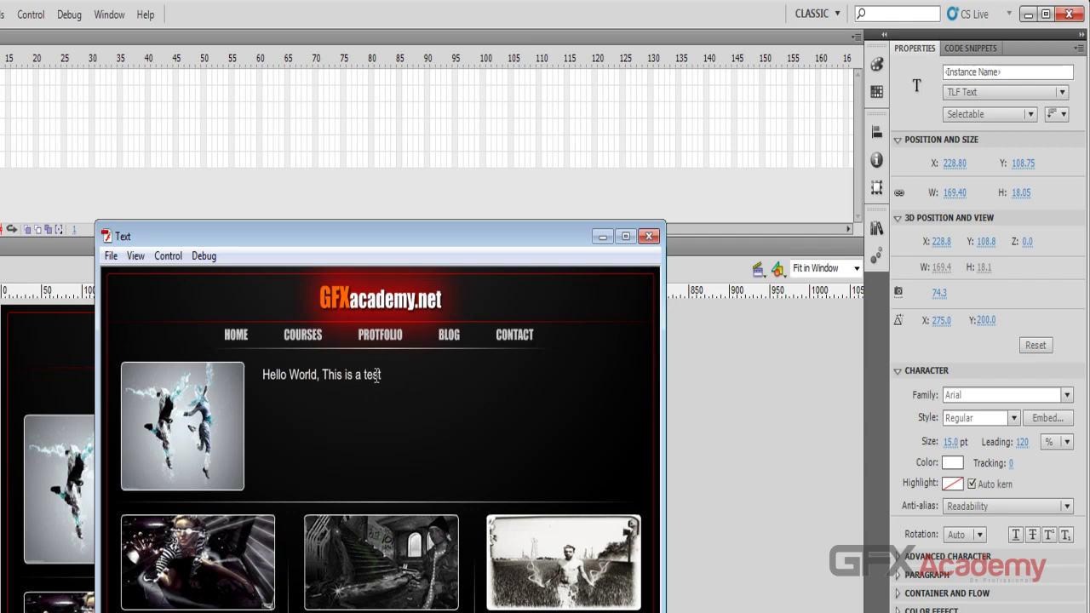
Step: Select the whole sentence in the movie preview and copy it
drag(384, 376, 265, 375)
right_click(265, 375)
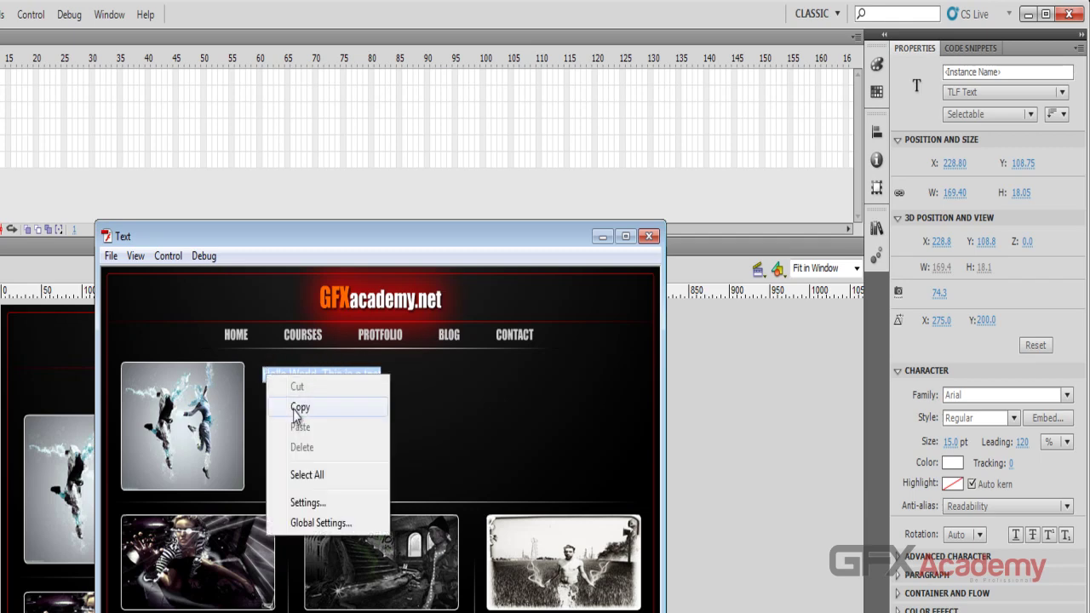
click(296, 406)
click(290, 377)
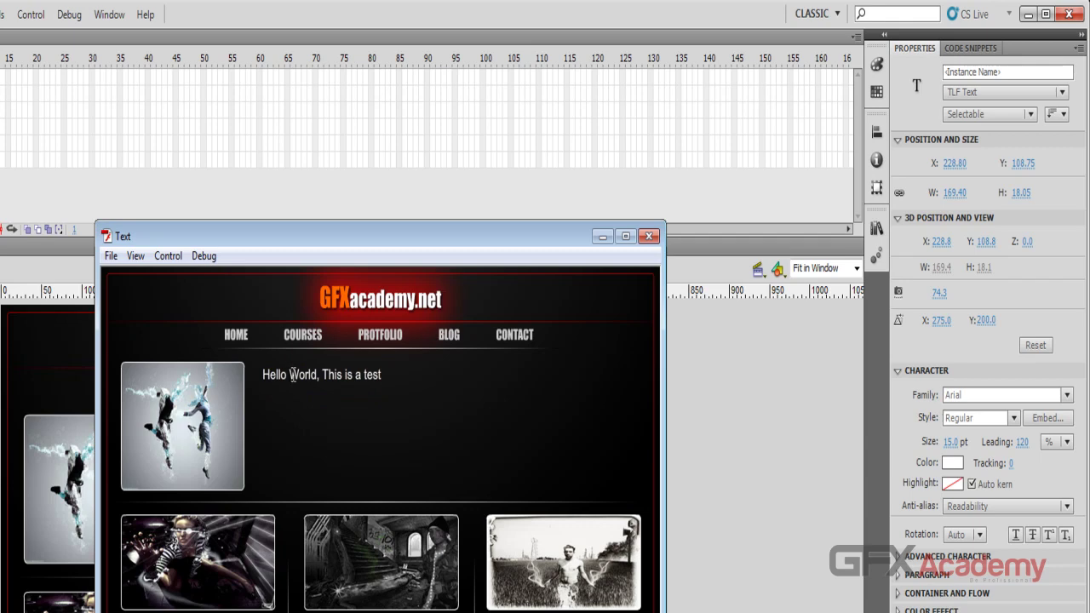
Step: Try selecting single words in the preview, and copy the entire "Hello World, This is a test" sentence again
double_click(291, 376)
double_click(277, 375)
double_click(303, 374)
double_click(332, 375)
drag(381, 374, 267, 374)
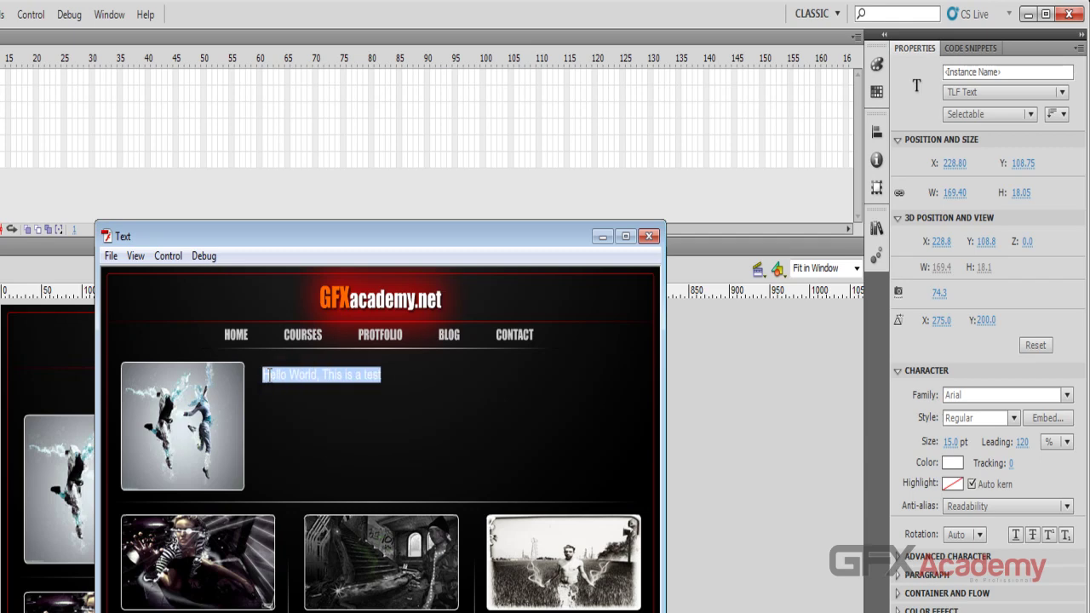
right_click(267, 375)
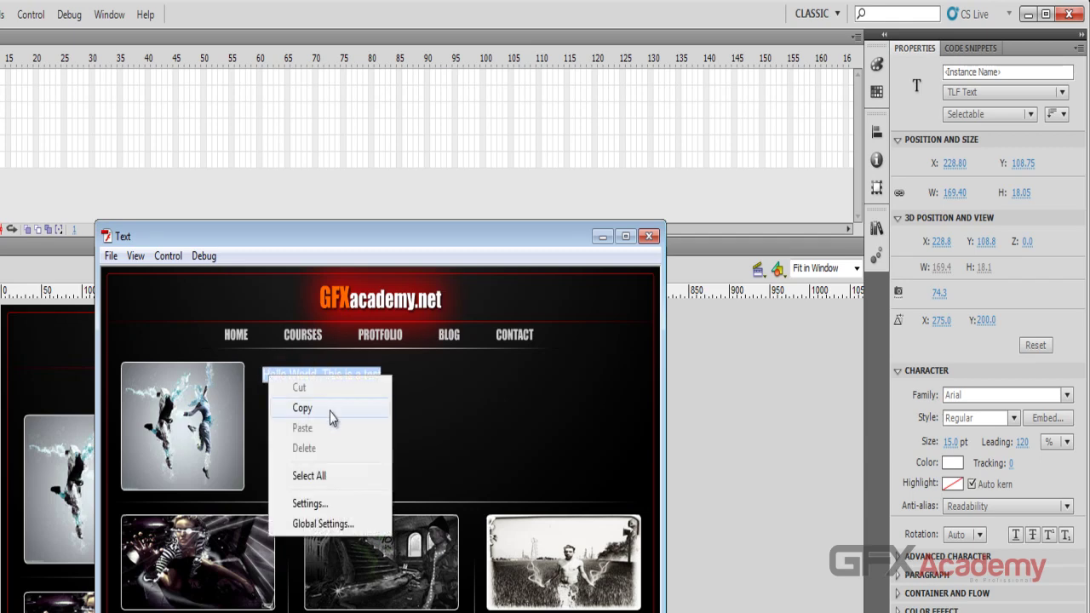
click(331, 411)
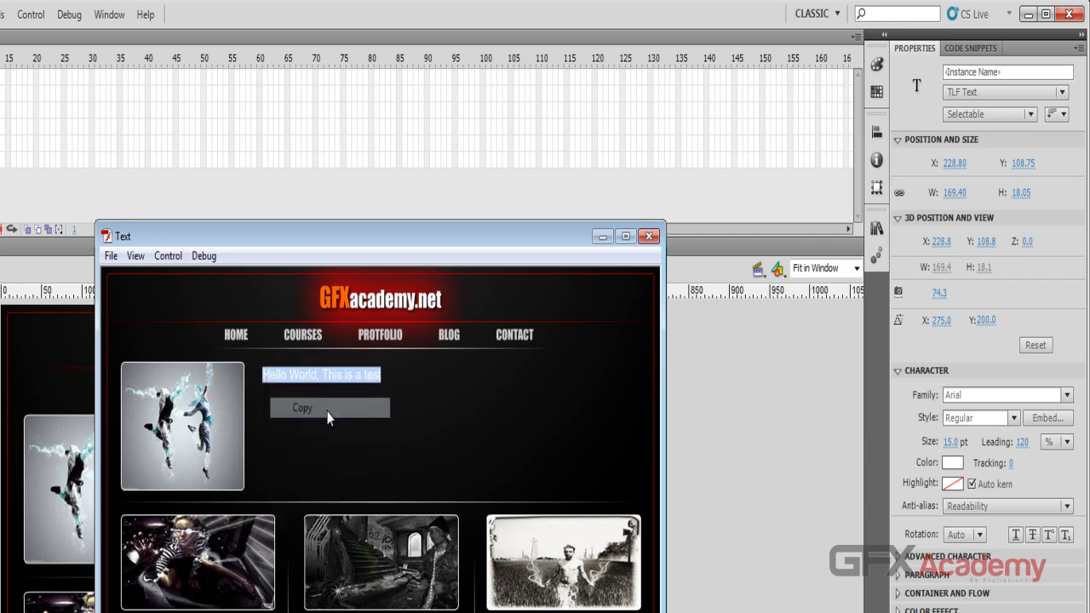
Step: Select the word "This" in the preview, extend the selection to all of the text and copy it
click(330, 375)
double_click(332, 375)
right_click(332, 375)
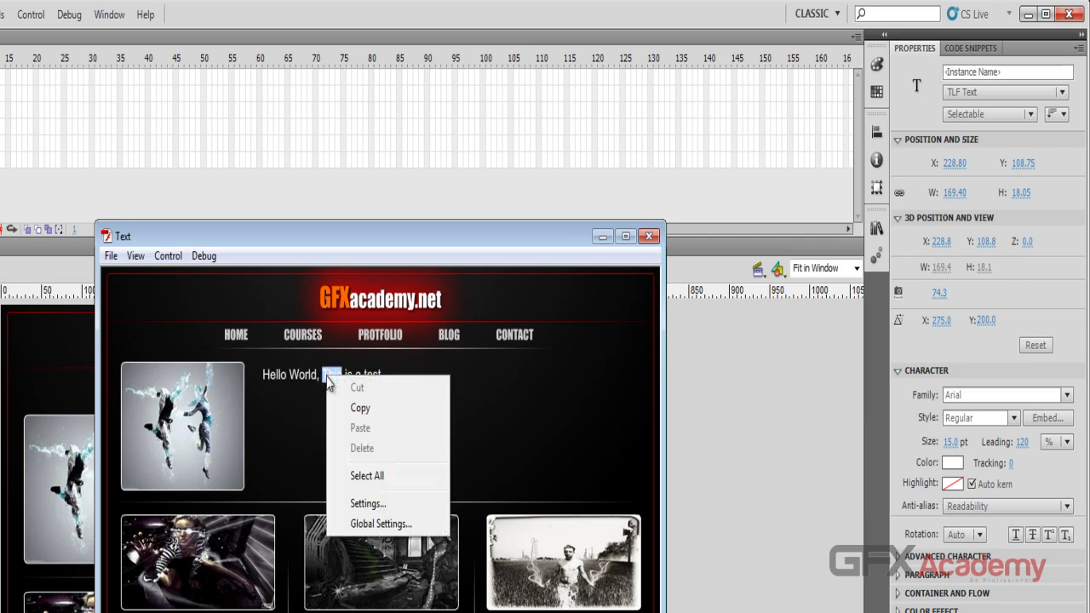
click(391, 475)
right_click(332, 375)
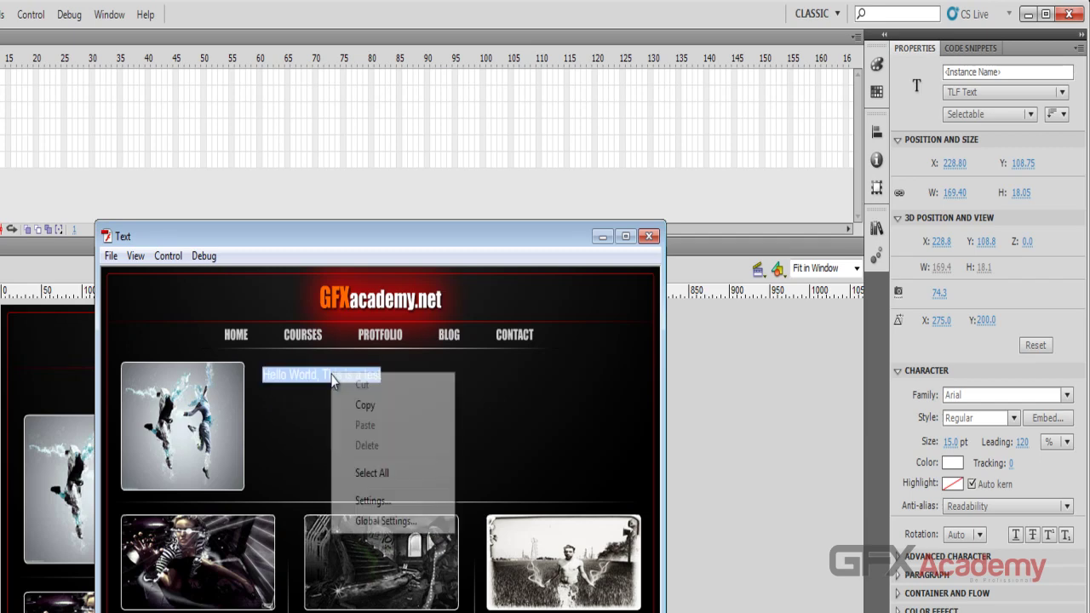
click(345, 404)
click(347, 373)
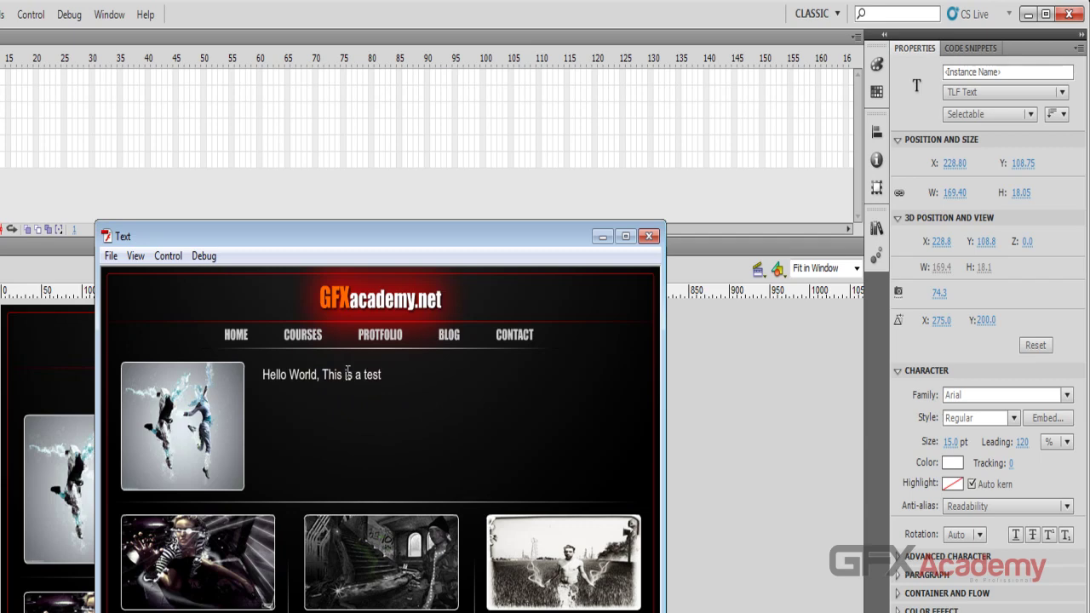
Step: Select the part of the sentence from "World" to "test" in the preview and close the test movie
drag(291, 376, 372, 375)
click(381, 375)
click(369, 375)
click(648, 236)
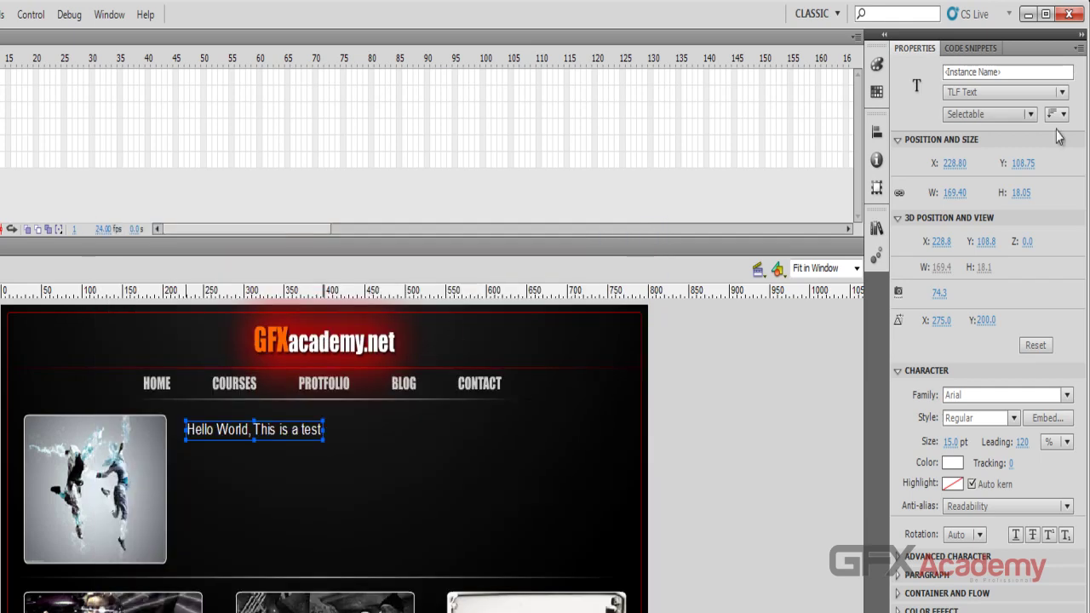
Step: Change the sentence's text type to Editable and run the test movie
click(1028, 114)
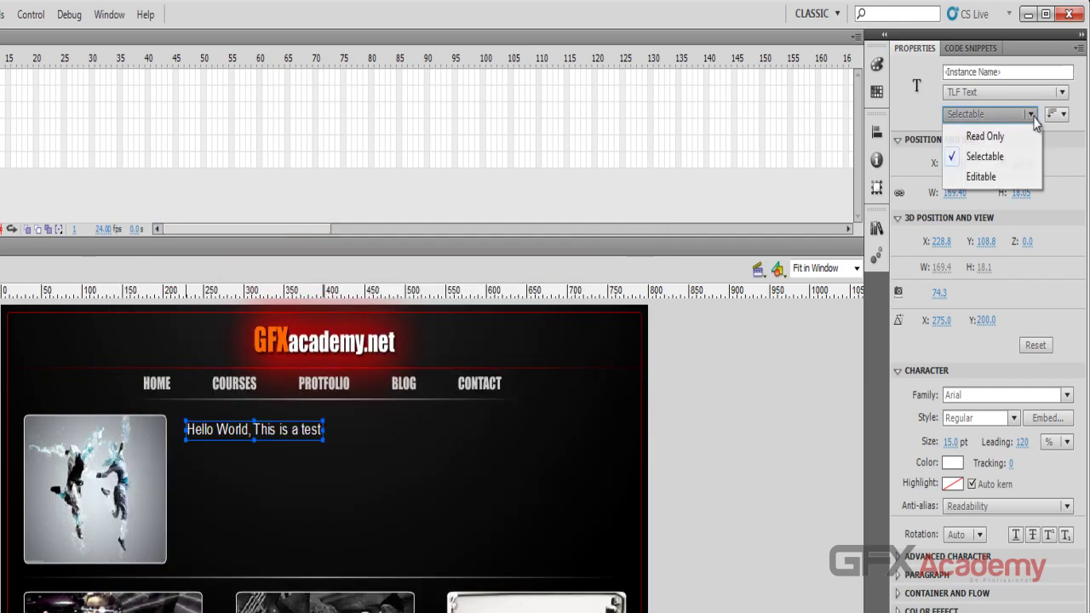
click(987, 177)
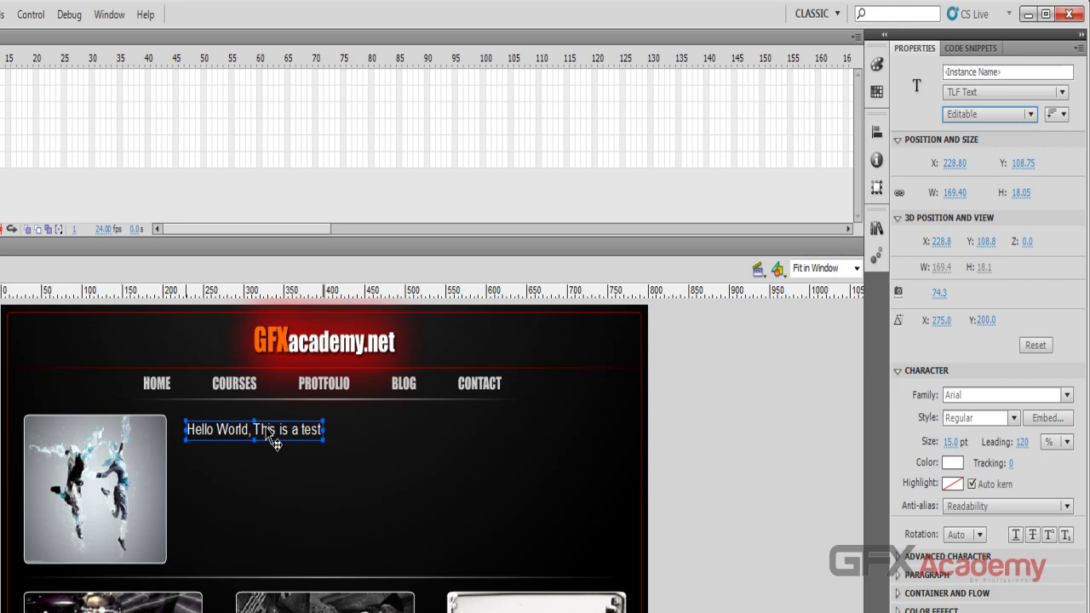
key(ctrl+Return)
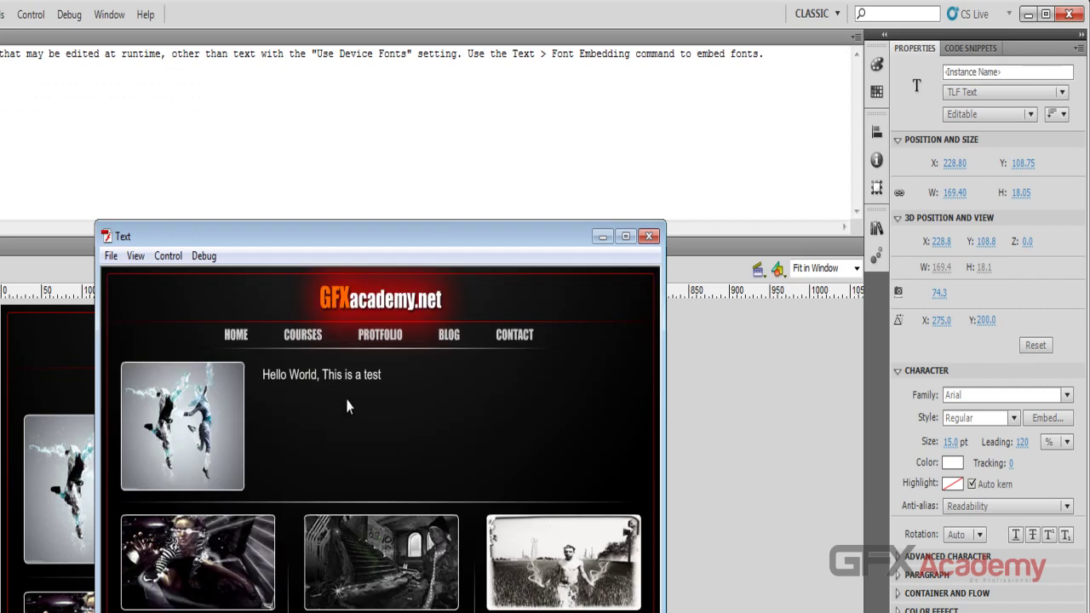
Step: Overwrite the whole sentence in the movie preview with random letters to test runtime editing
drag(380, 374, 260, 375)
text(t)
text(gh)
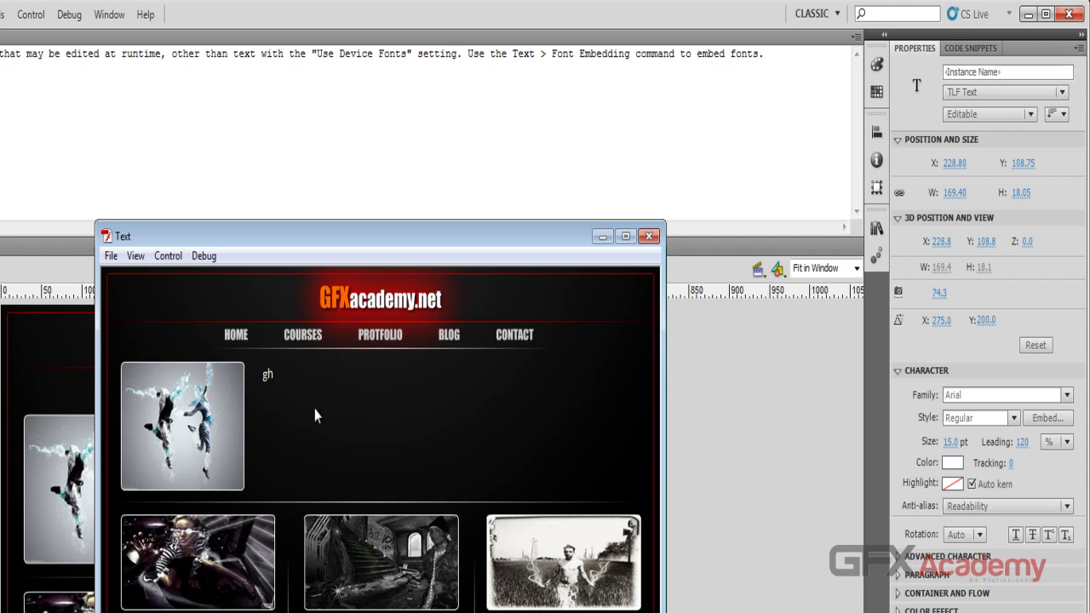
text(gh ghfhglu guygufhyu)
Step: Close the test movie and examine the output message about the "Use Device Fonts" setting before returning to the timeline
click(651, 238)
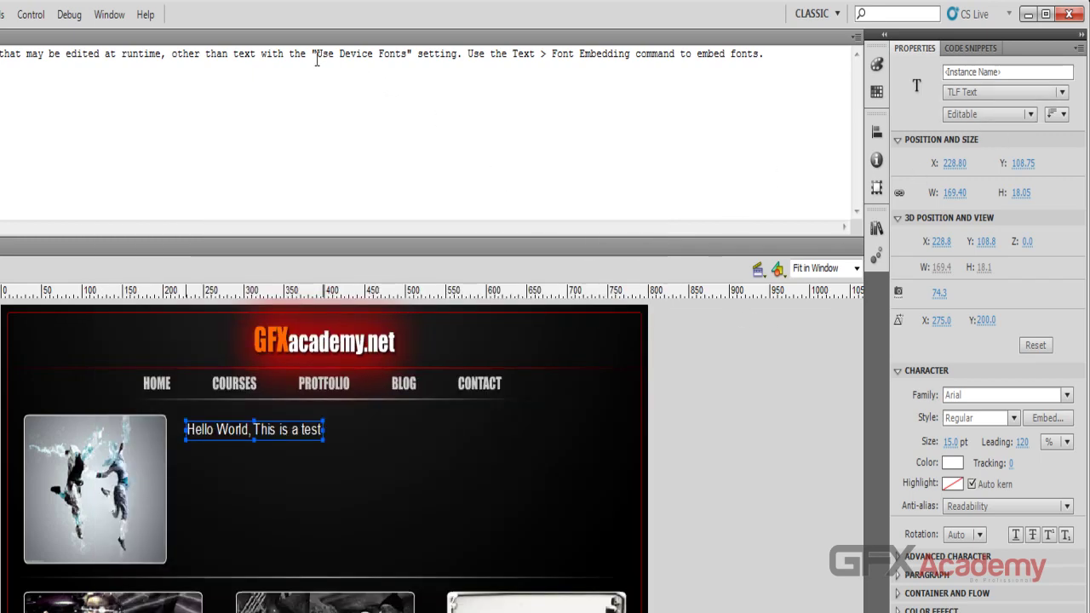
drag(316, 56, 407, 55)
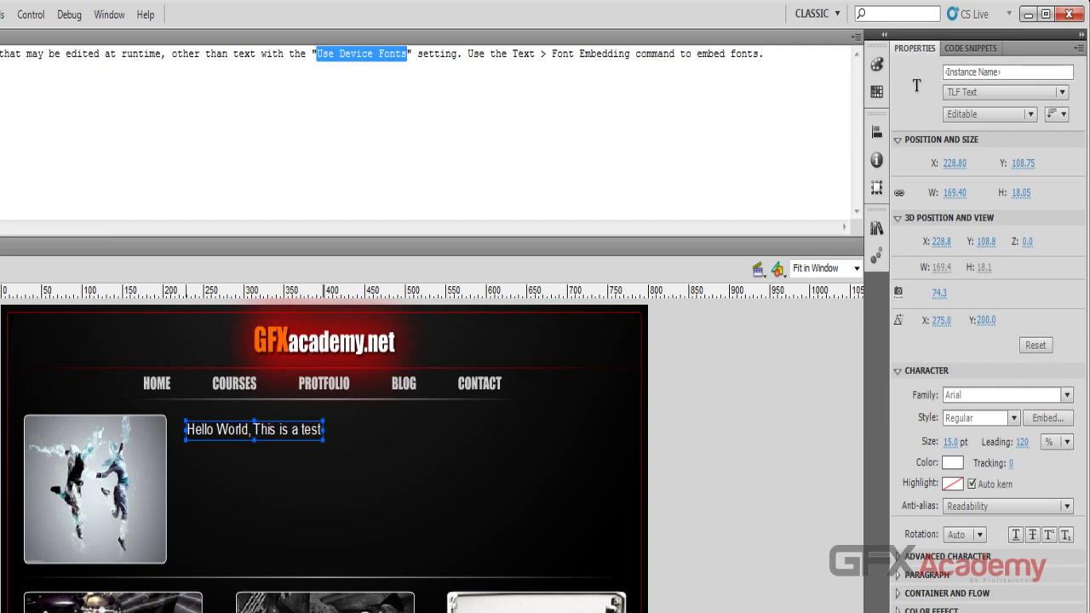
key(ctrl+alt+t)
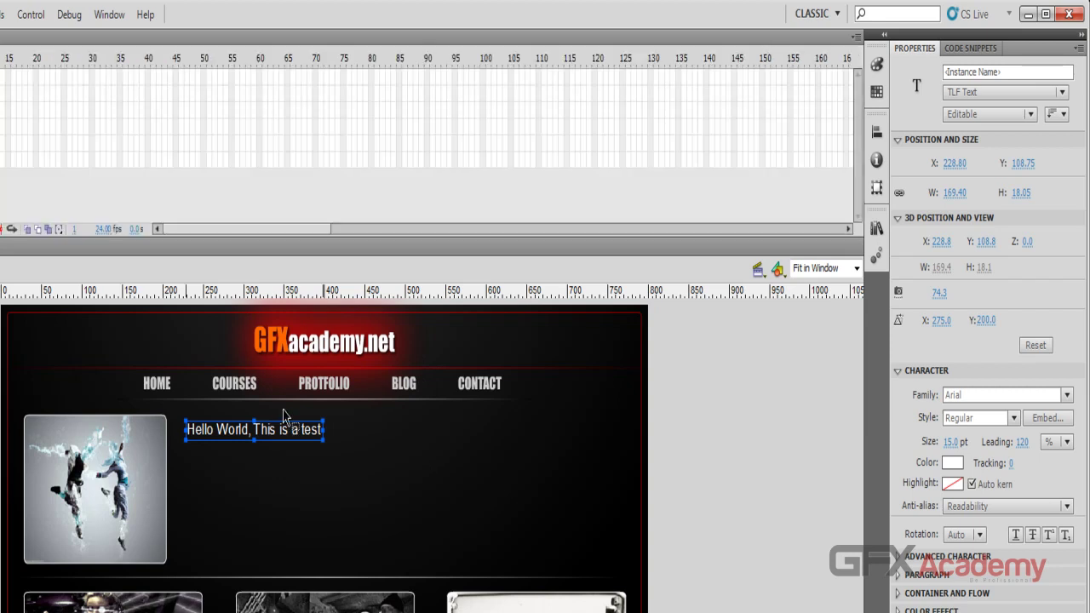
Step: Set the sentence's text type to Read Only and switch its orientation to Vertical and back to Horizontal
click(1029, 115)
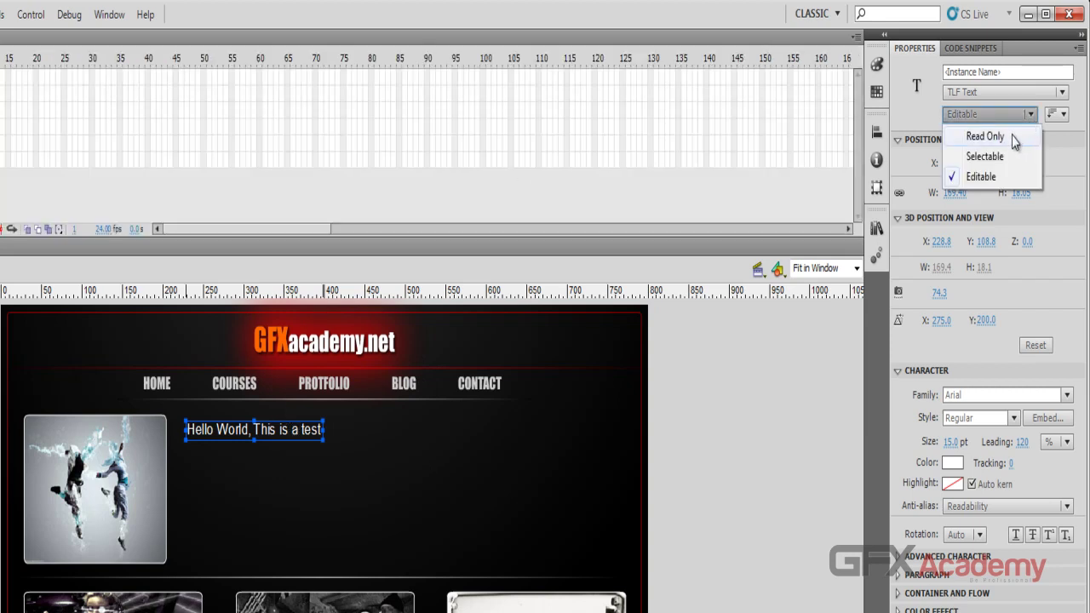
click(1013, 137)
click(1061, 117)
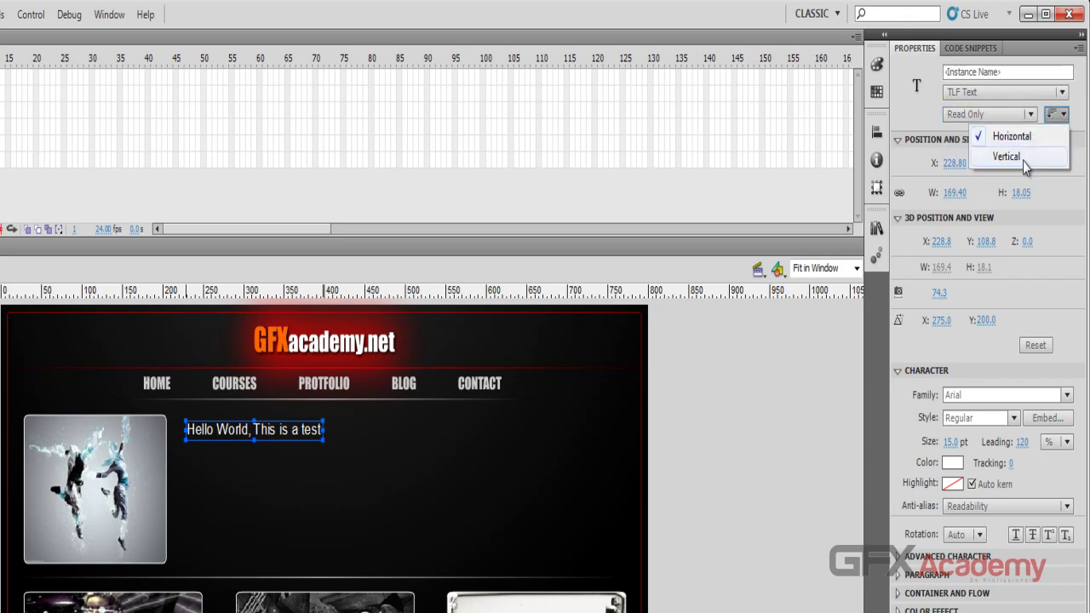
click(1023, 161)
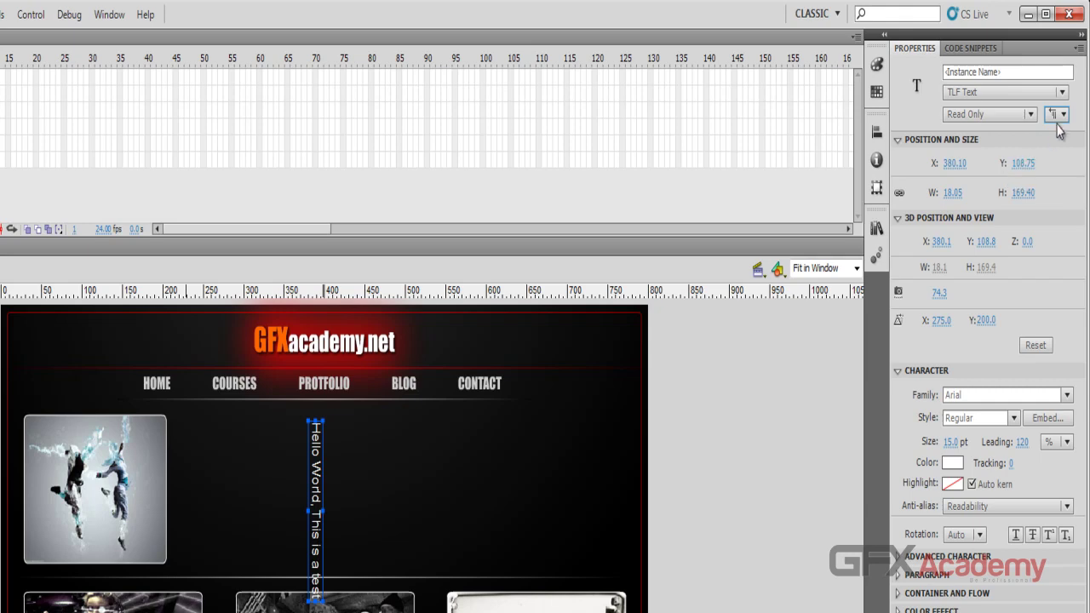
click(1061, 115)
click(1011, 136)
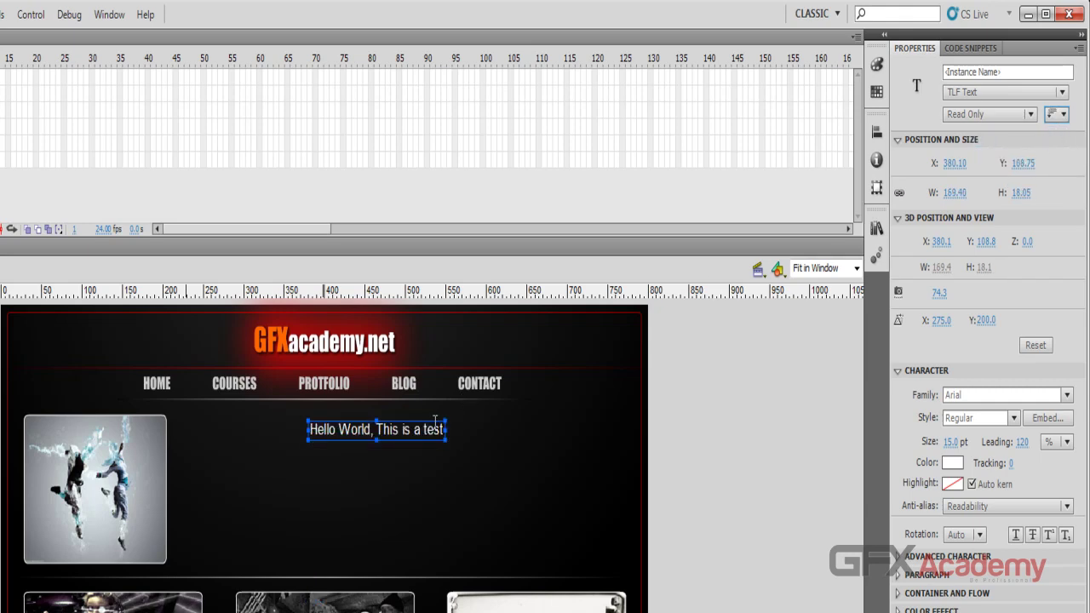
Step: Move the sentence back beside the dancers image and fine-tune its position to X 217.85, Y 112.75
drag(433, 426, 300, 433)
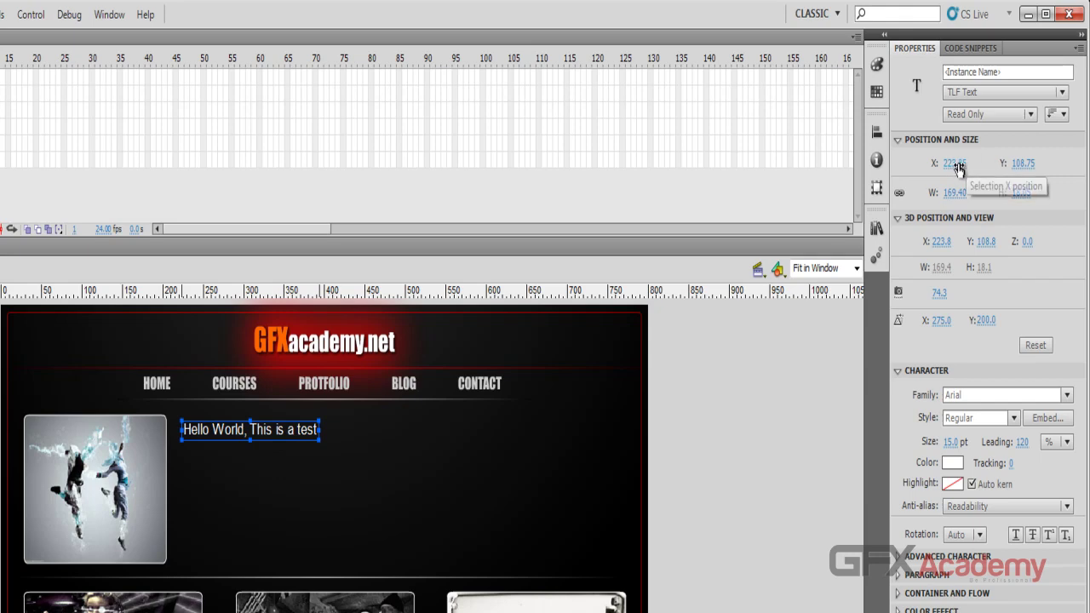
drag(952, 169, 979, 202)
mouse_move(1024, 163)
mouse_down()
mouse_move(1080, 163)
mouse_move(1020, 167)
mouse_up()
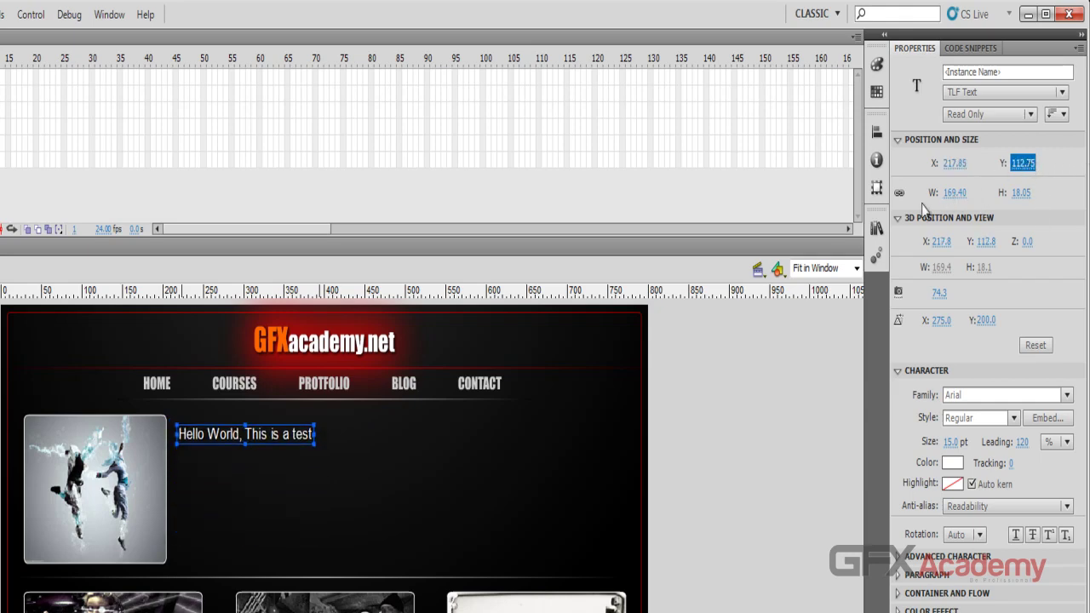
Step: Scale the text box with linked proportions, widening it to 350.35 and reducing it to a width of 172.35
drag(958, 196, 1045, 197)
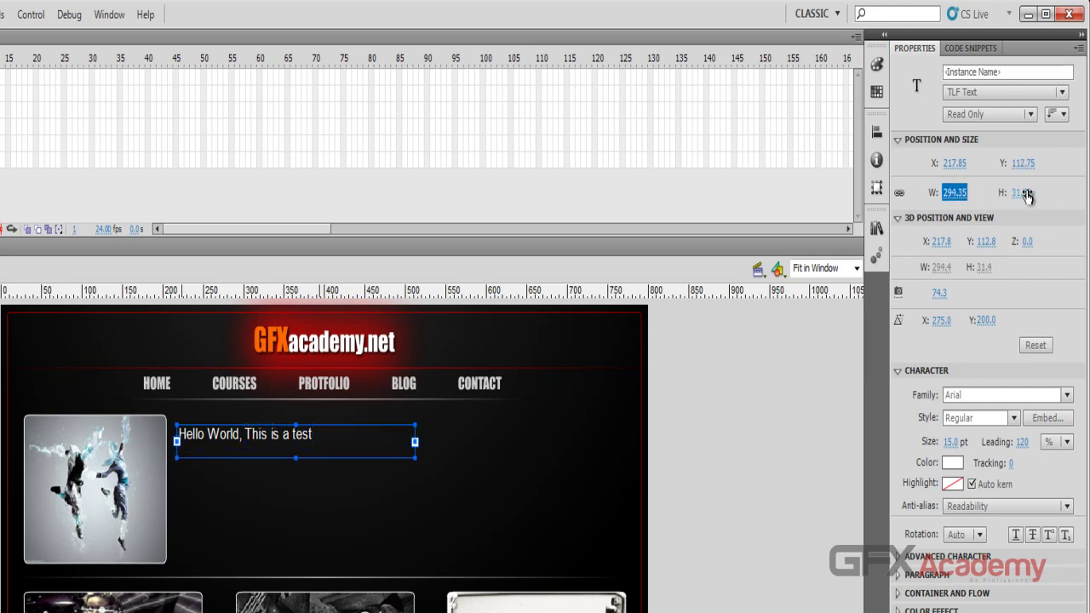
drag(954, 197, 1032, 193)
drag(1083, 191, 979, 192)
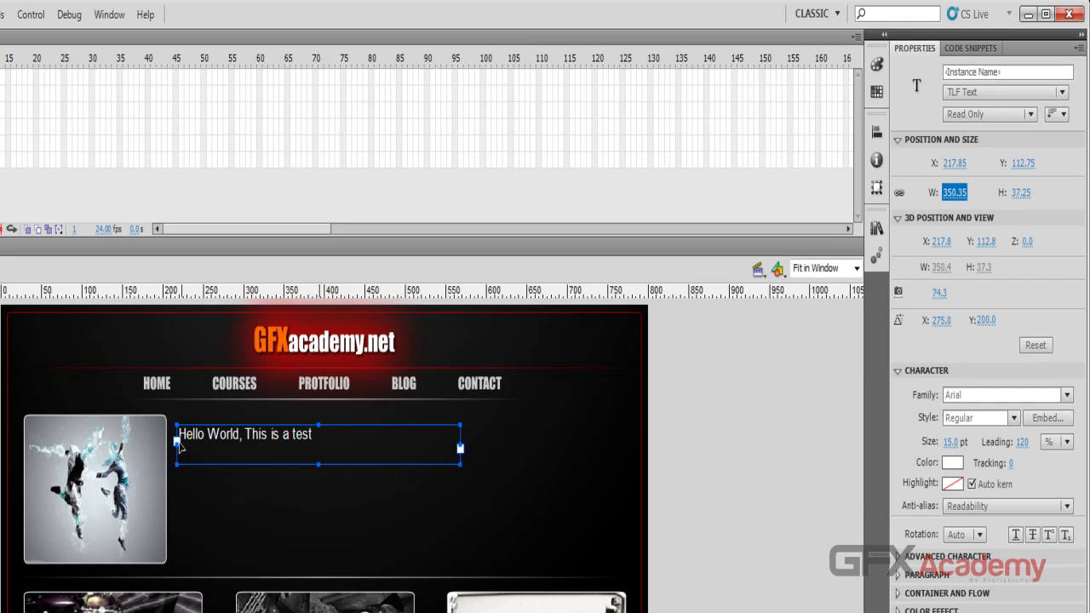
click(467, 457)
drag(956, 196, 824, 197)
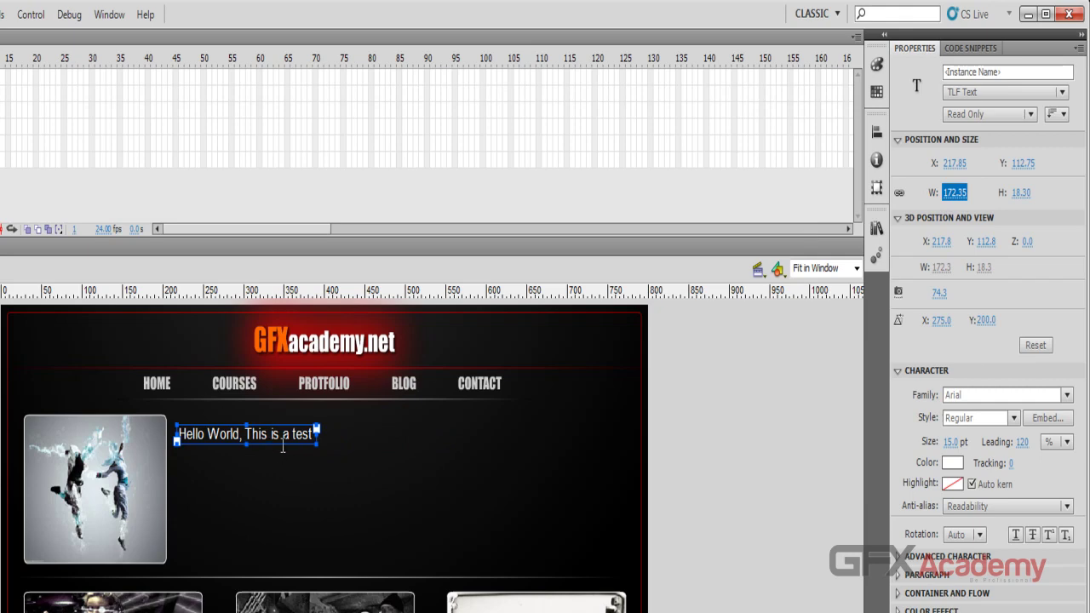
Step: Unlink the text box's width and height, set them to 172.30 and 19.30, relink them and increase the width to 173.25
click(899, 193)
drag(957, 196, 955, 196)
drag(1023, 201, 999, 211)
click(904, 193)
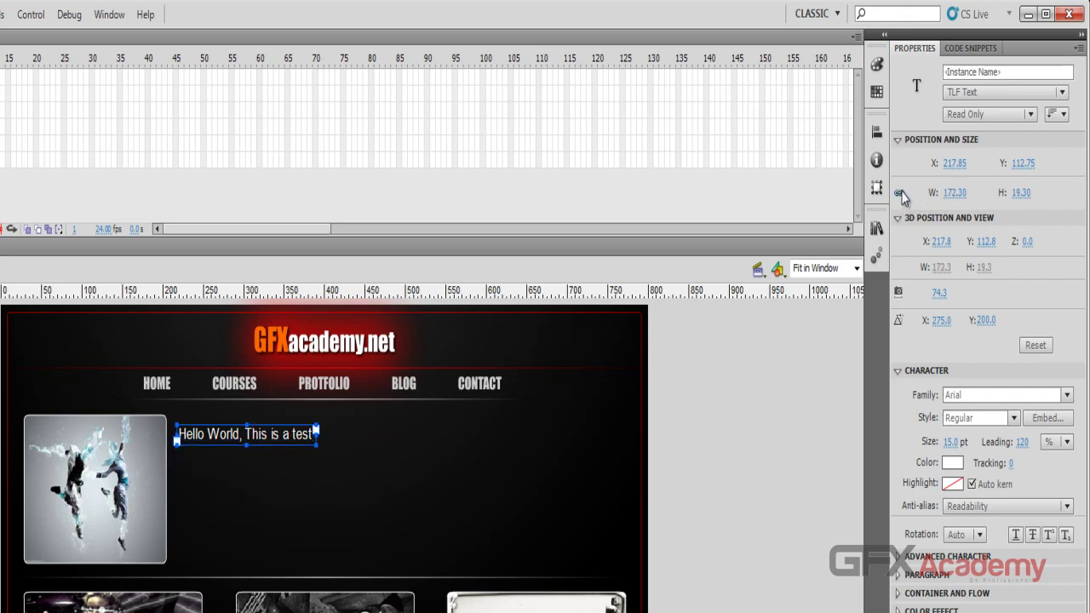
mouse_move(954, 193)
mouse_down()
mouse_move(998, 196)
mouse_move(947, 196)
mouse_up()
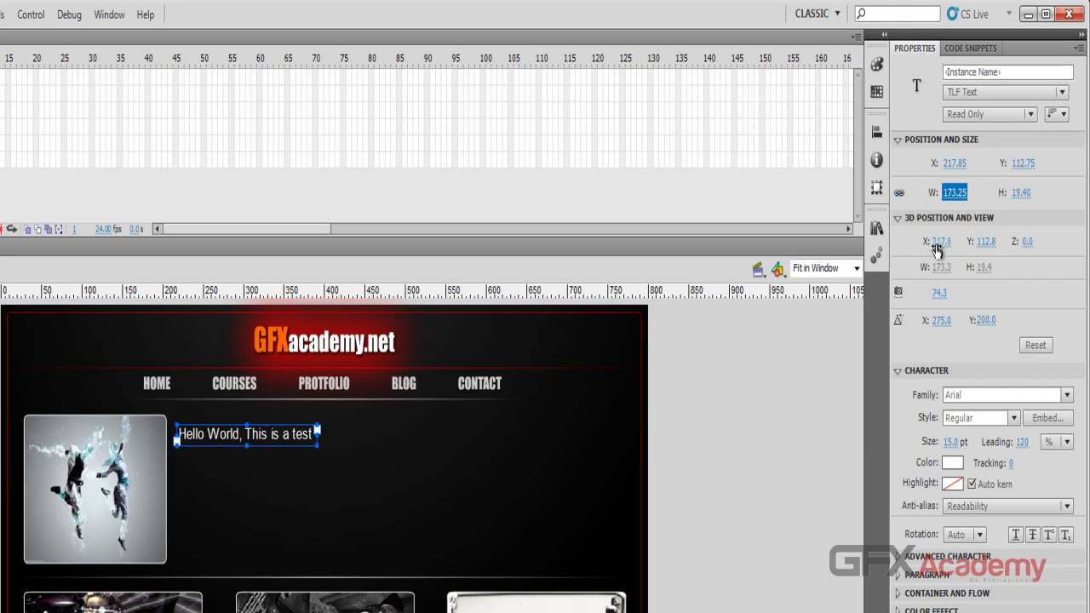
Step: Try nudging the text's 3D X position and collapse the Position and Size and 3D Position and View sections
drag(939, 242, 939, 246)
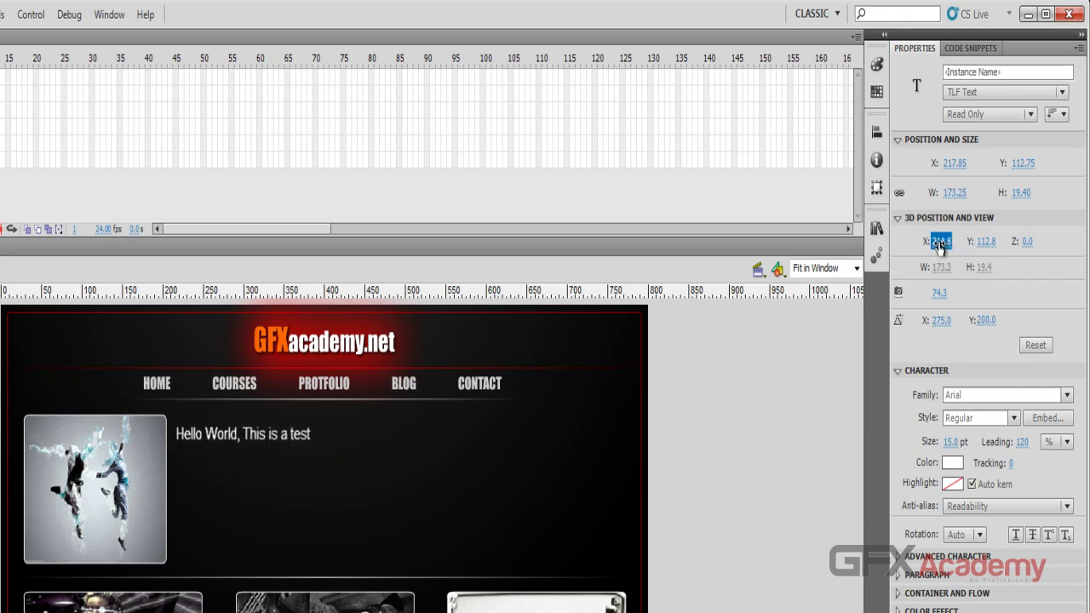
key(Return)
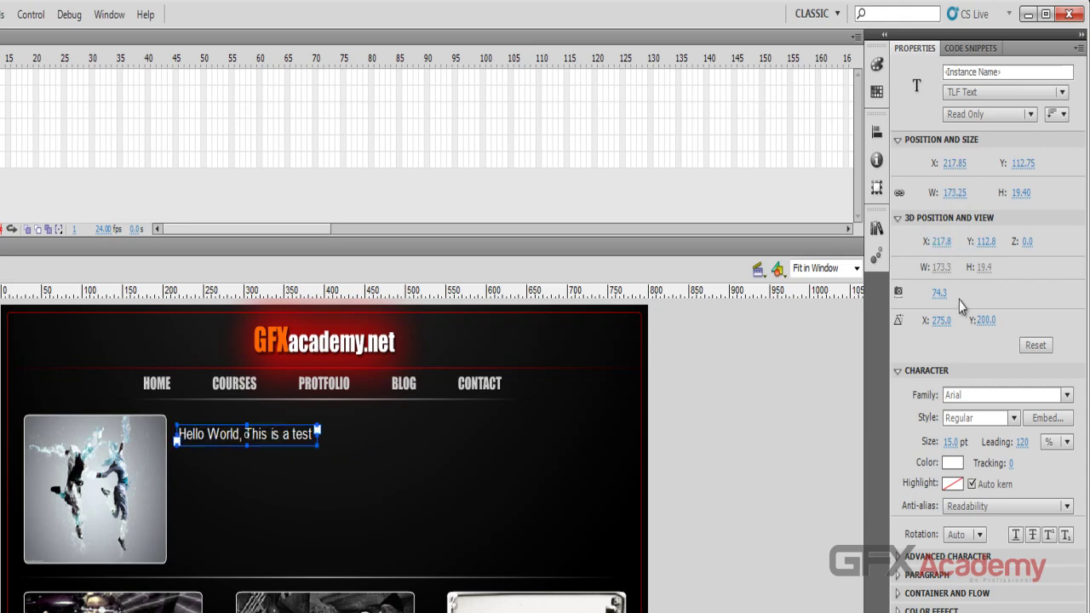
click(897, 140)
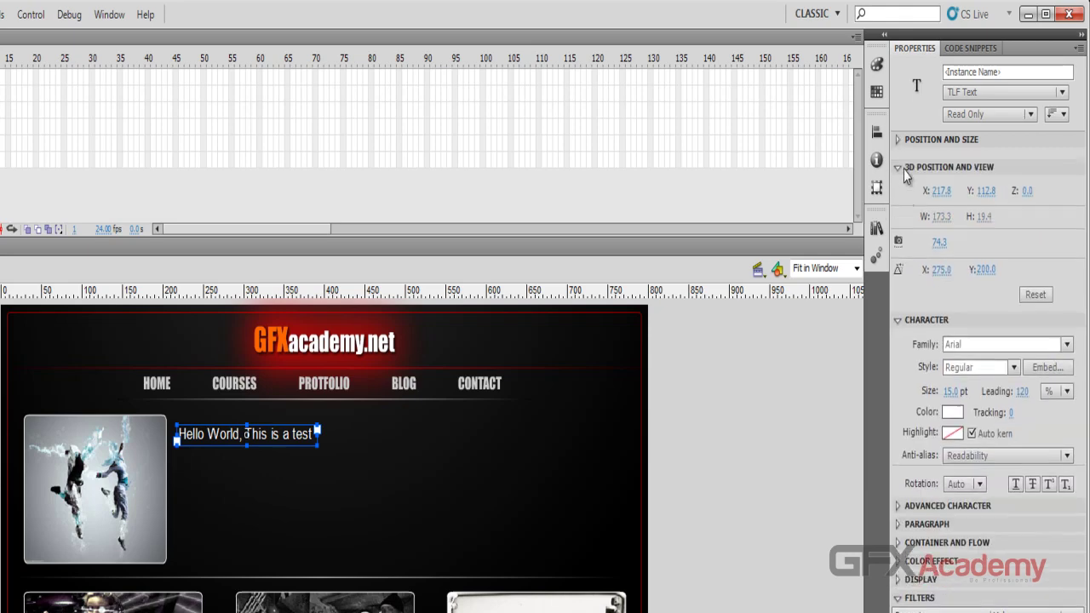
click(898, 160)
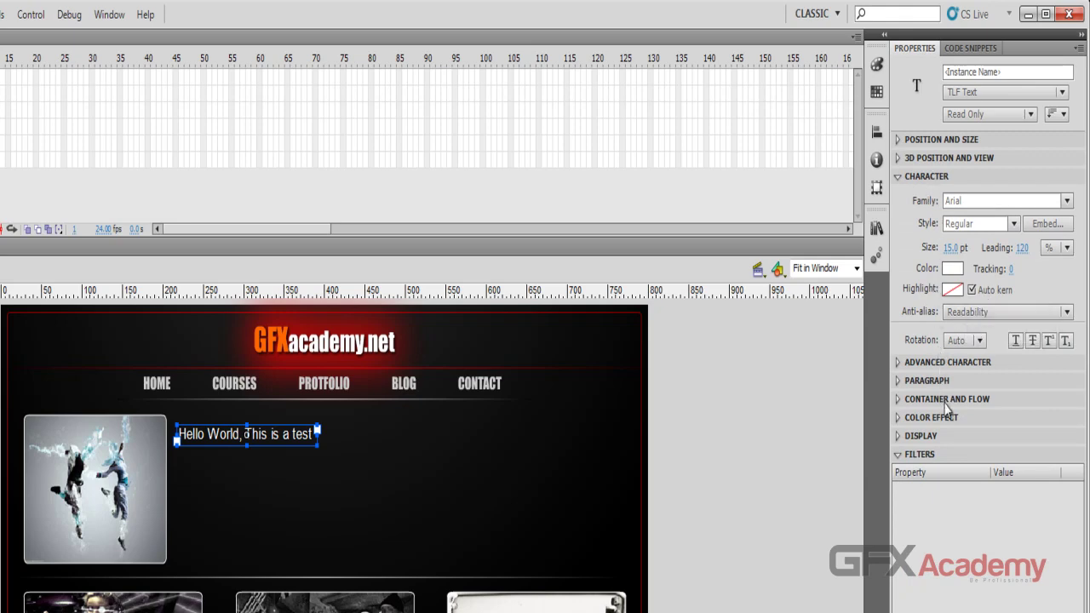
Step: Examine the Container and Flow settings, the font family, the style choices and the anti-aliasing options for the text
click(898, 400)
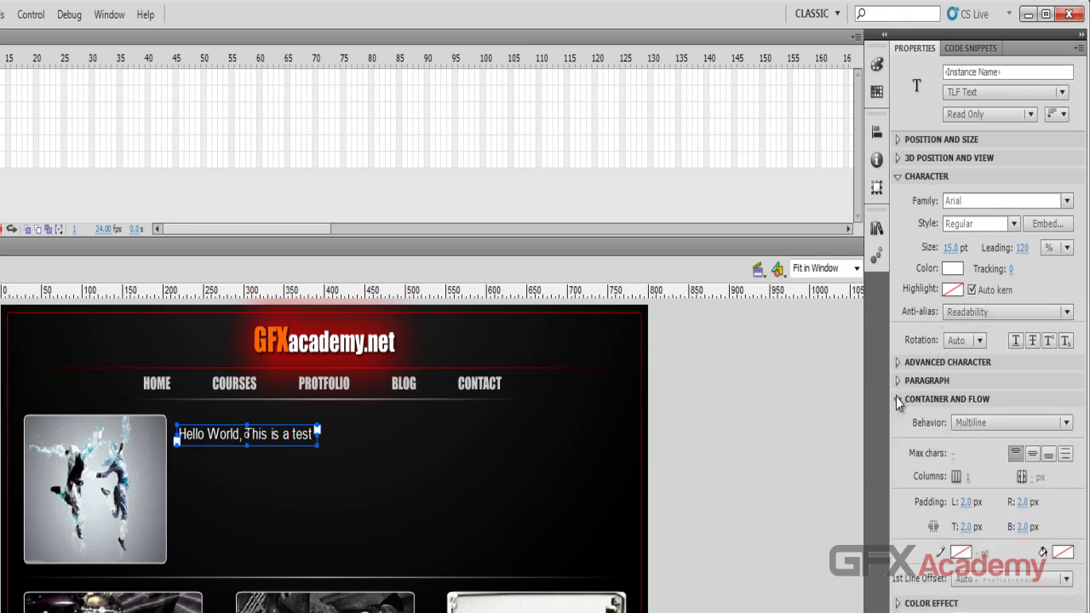
click(898, 400)
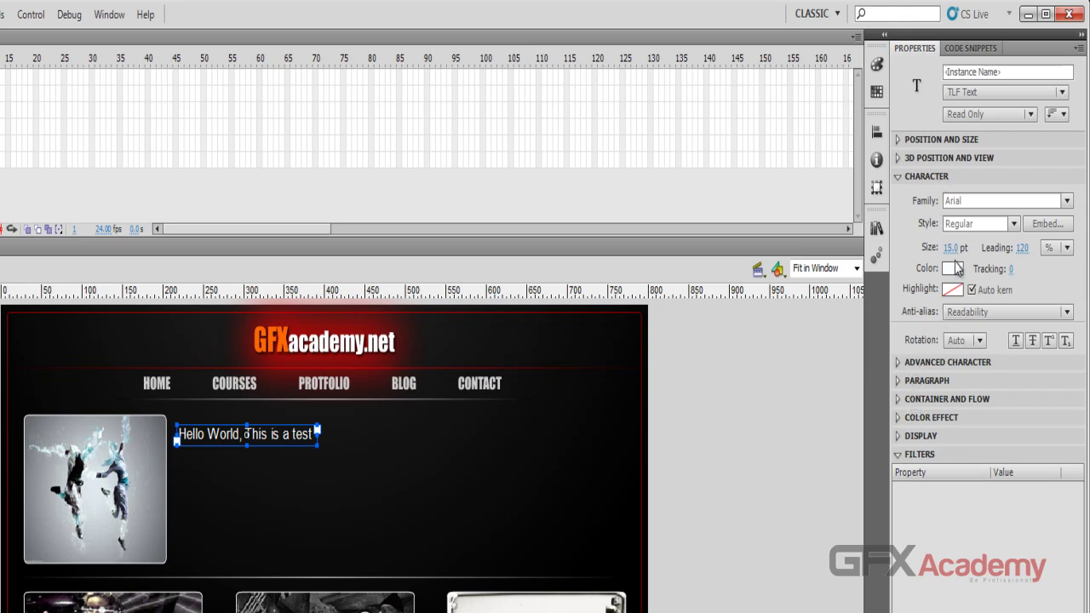
click(976, 200)
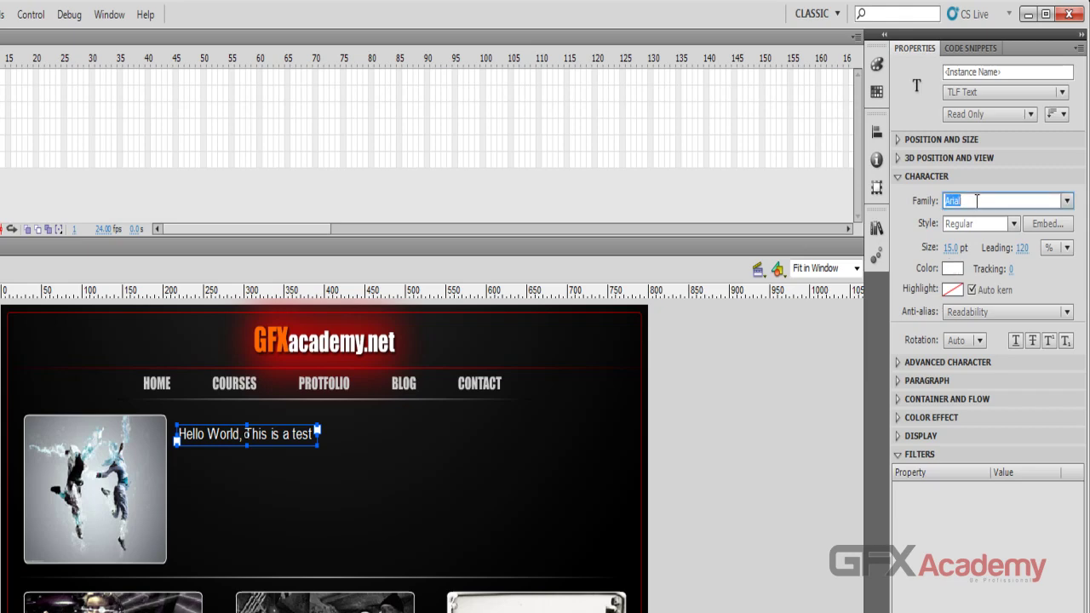
click(1014, 225)
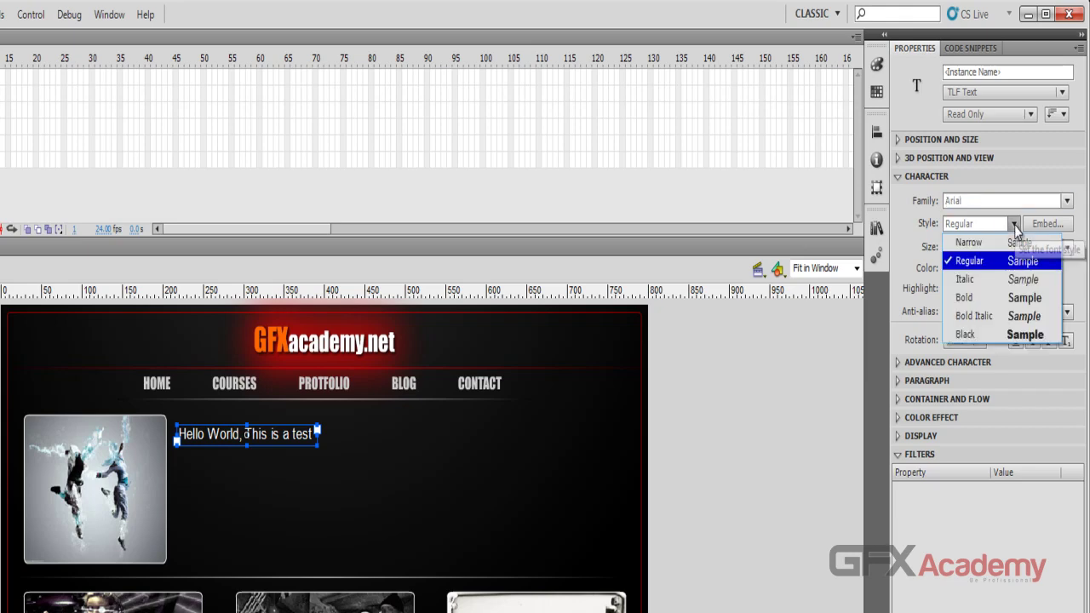
click(1040, 175)
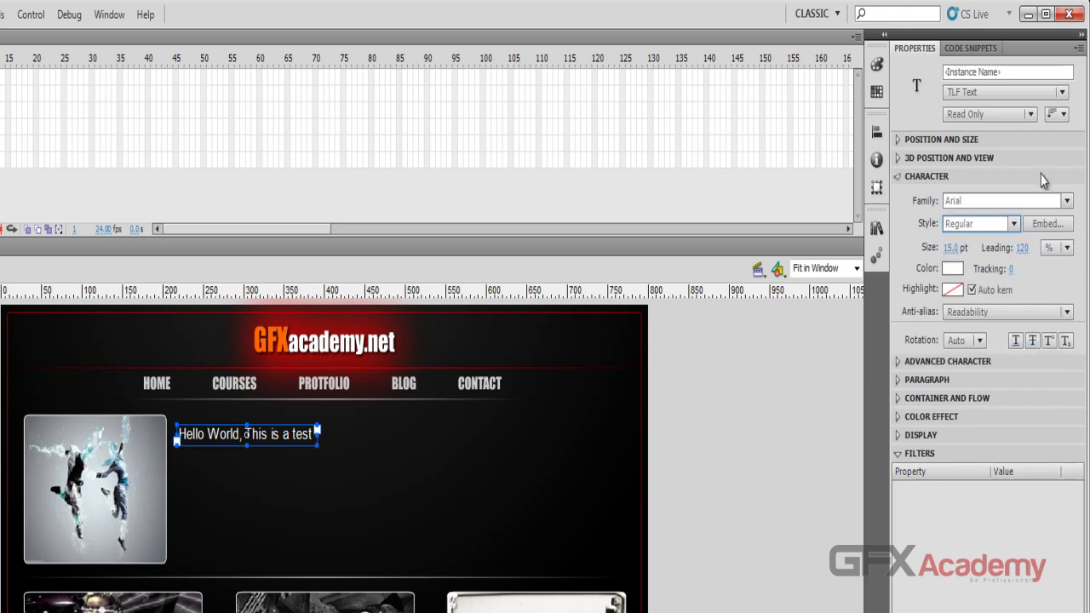
click(1041, 176)
click(940, 176)
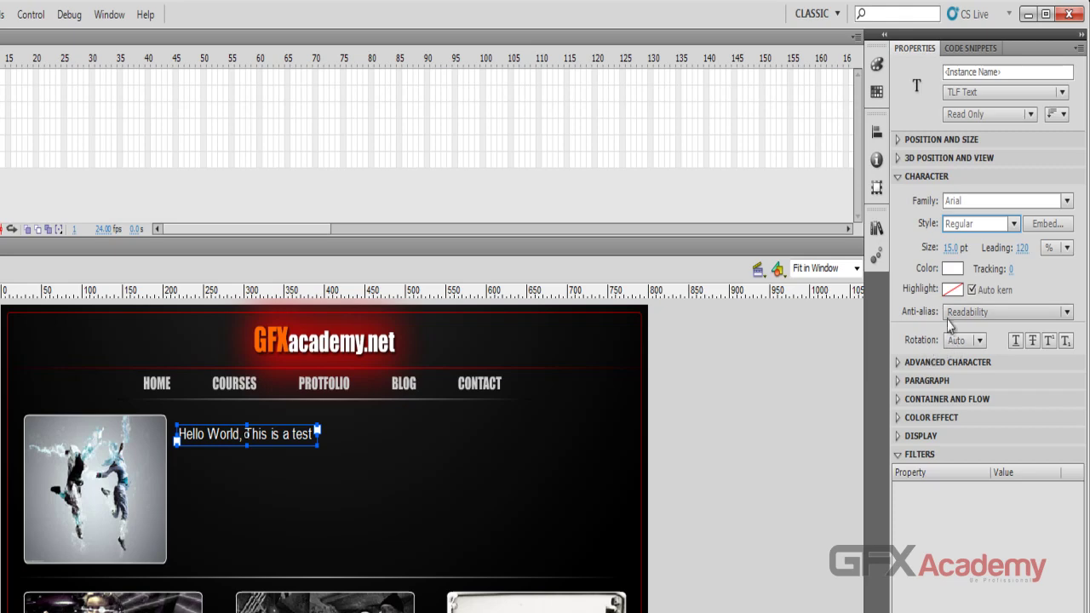
click(1066, 313)
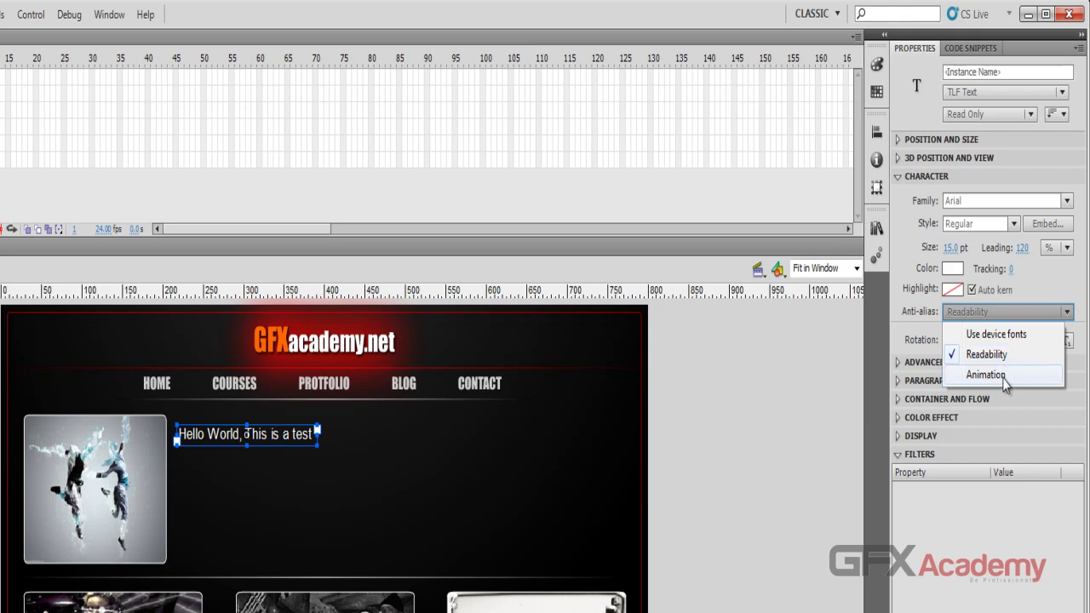
click(1068, 313)
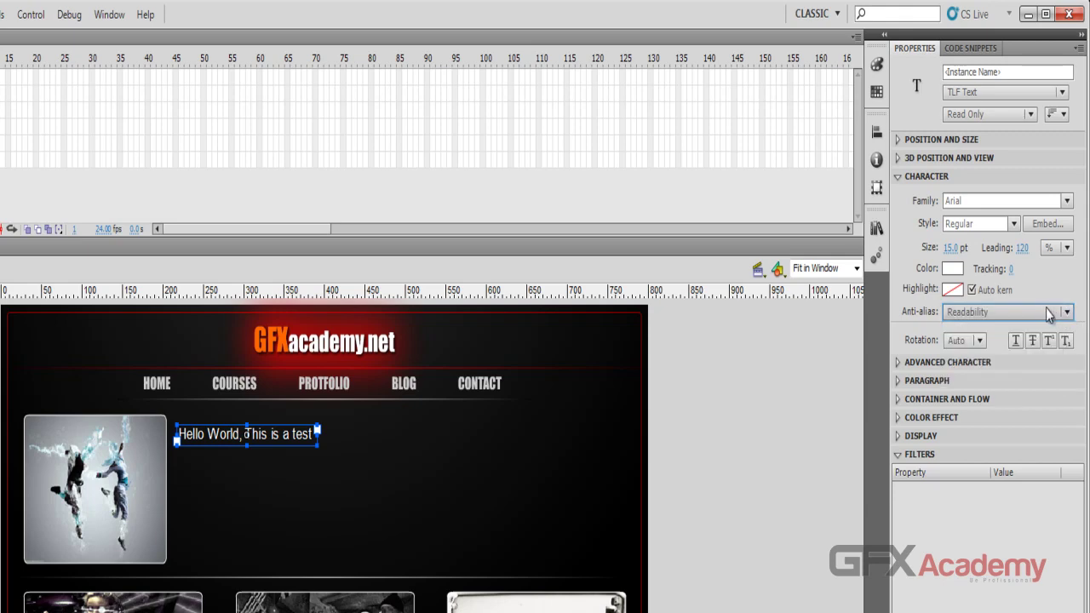
Step: Try different leading values on the sentence, ending at 147 percent
click(1024, 248)
text(81)
key(Return)
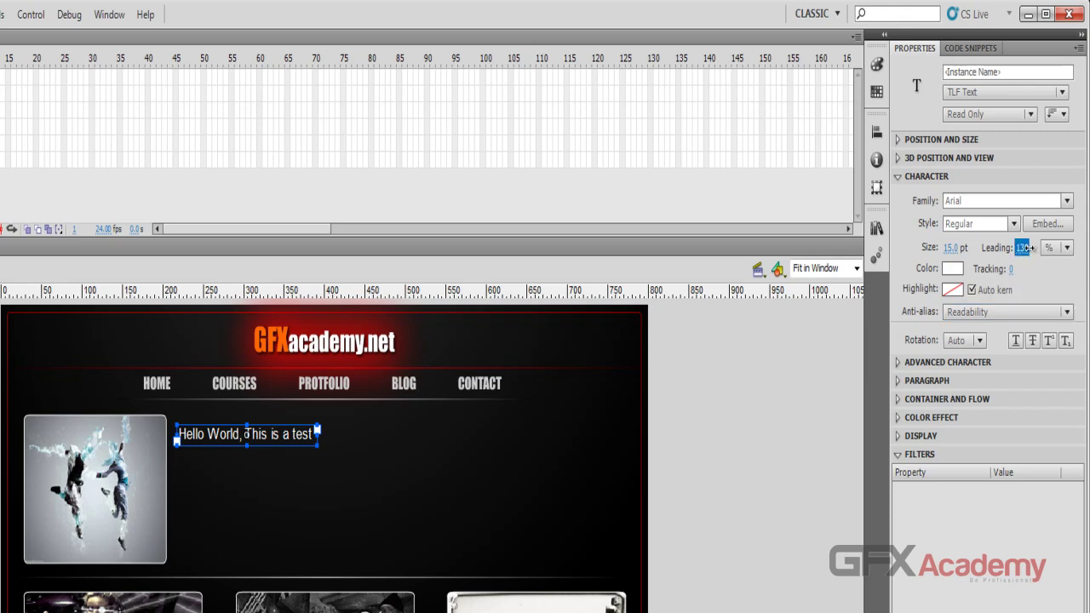
text(147)
key(Return)
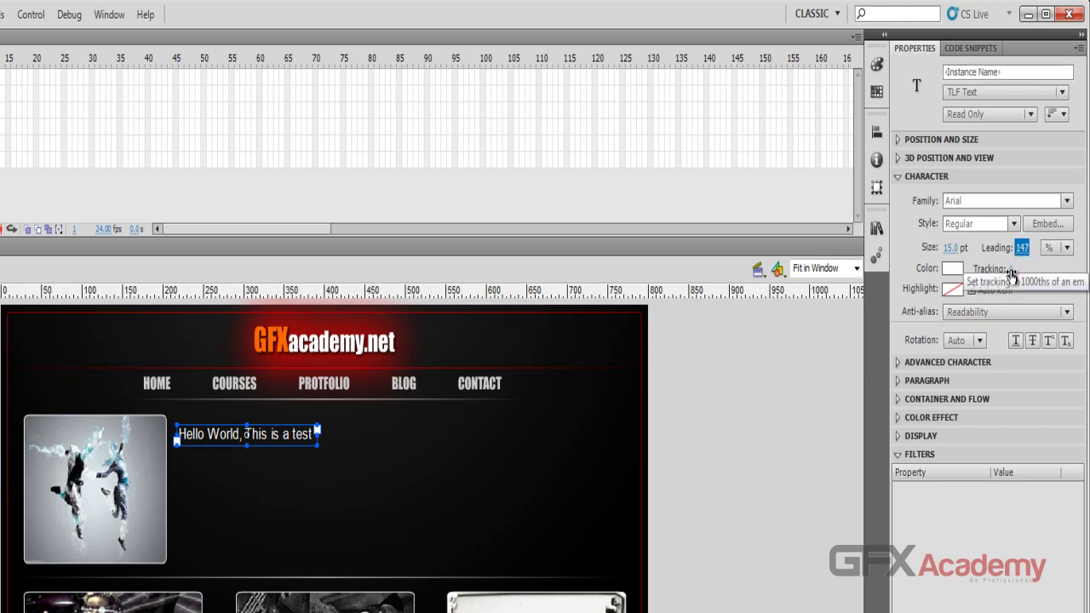
Step: Set the tracking to 40, widen the text box, try a tracking of 750 and return it to 0
mouse_move(1011, 272)
mouse_down()
mouse_move(1059, 272)
mouse_move(1016, 270)
mouse_up()
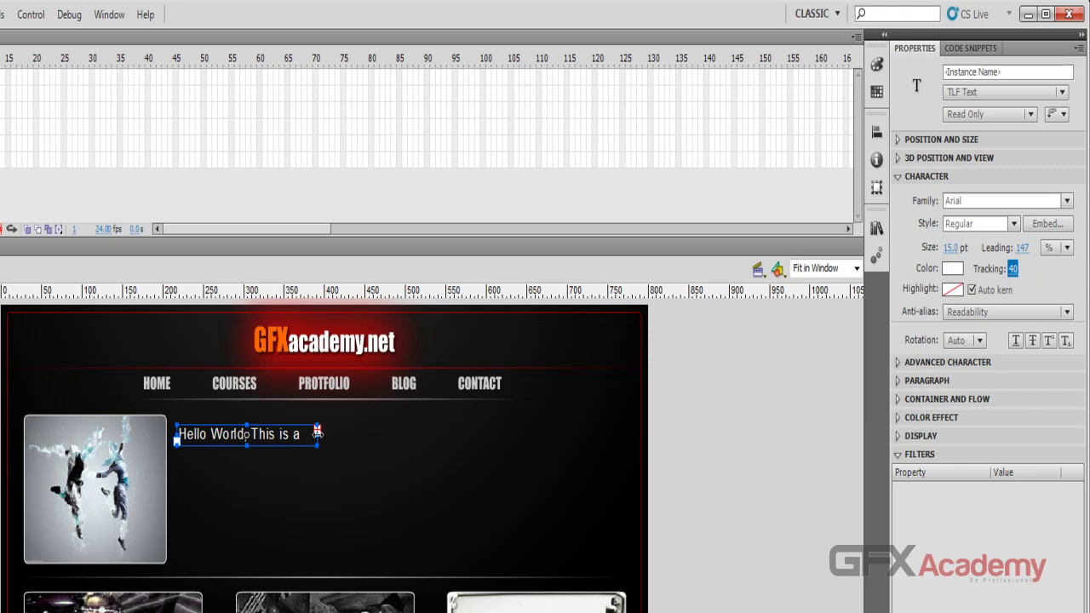
drag(319, 435, 561, 434)
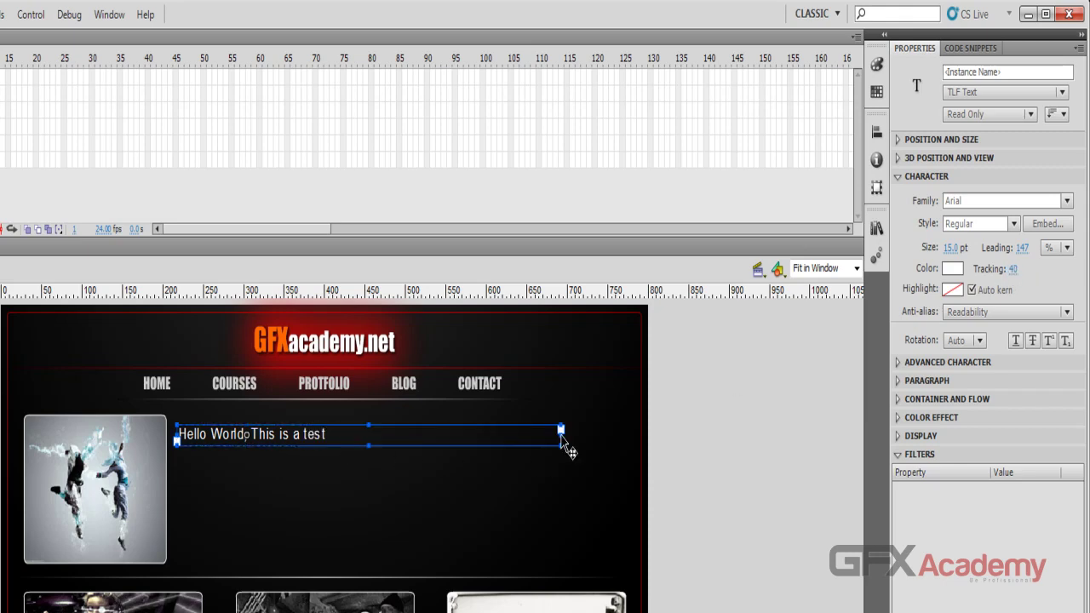
drag(1012, 270, 1062, 269)
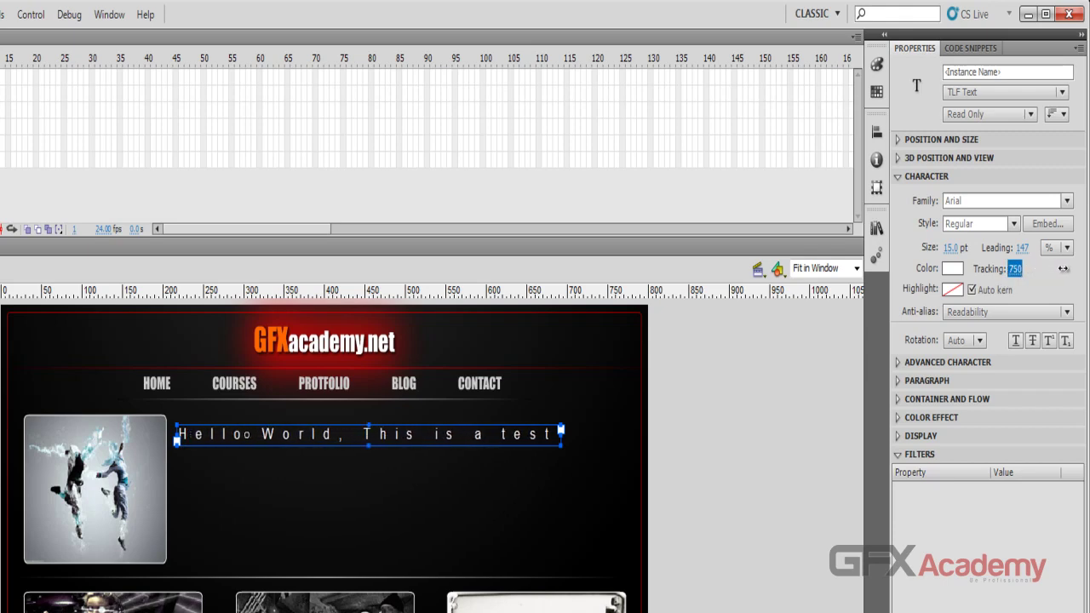
drag(1063, 268, 1012, 268)
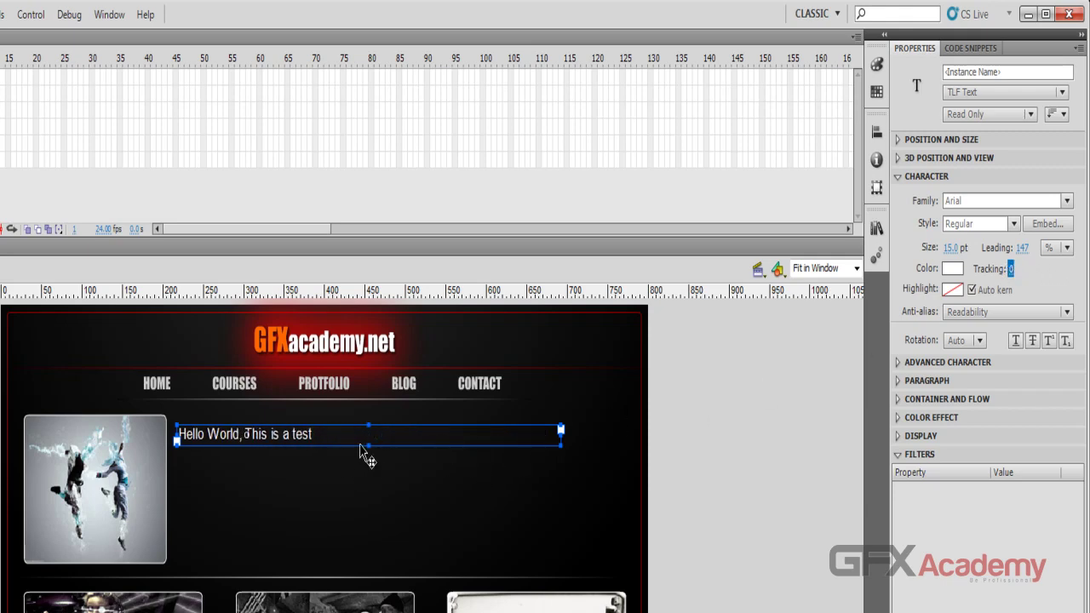
Step: Set the leading to 0 percent and narrow the text box until the sentence wraps onto overlapping lines
click(1067, 247)
click(1068, 255)
click(1025, 248)
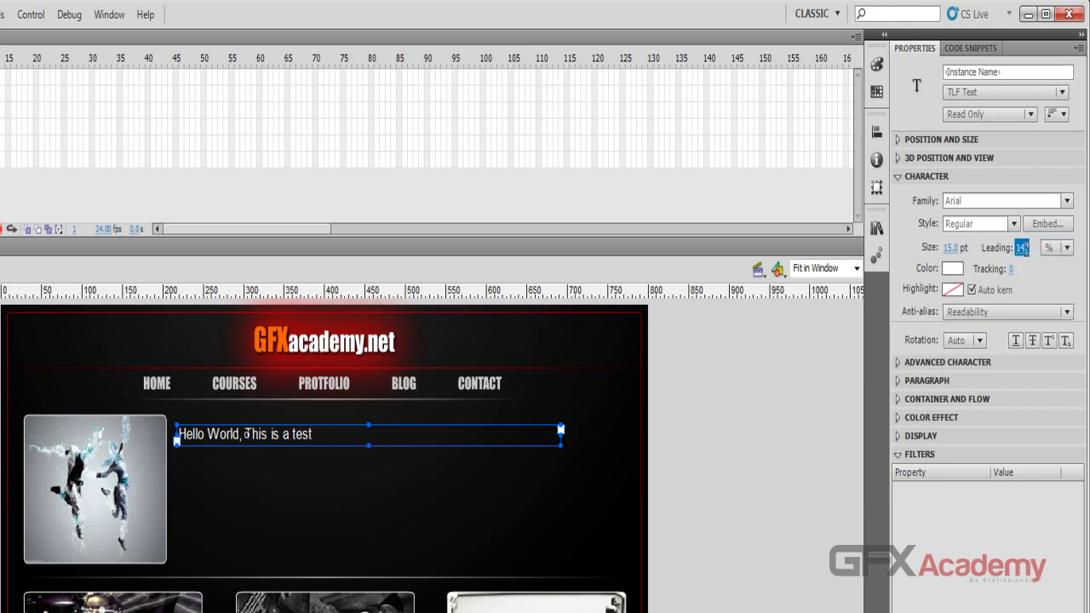
text(0)
key(Return)
drag(561, 433, 239, 489)
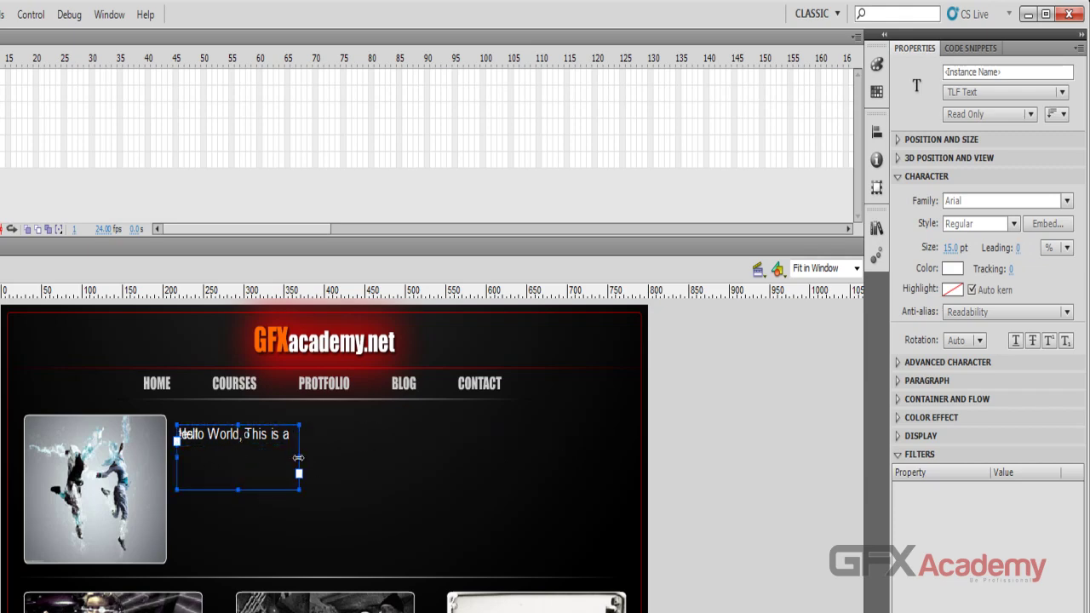
drag(298, 457, 272, 460)
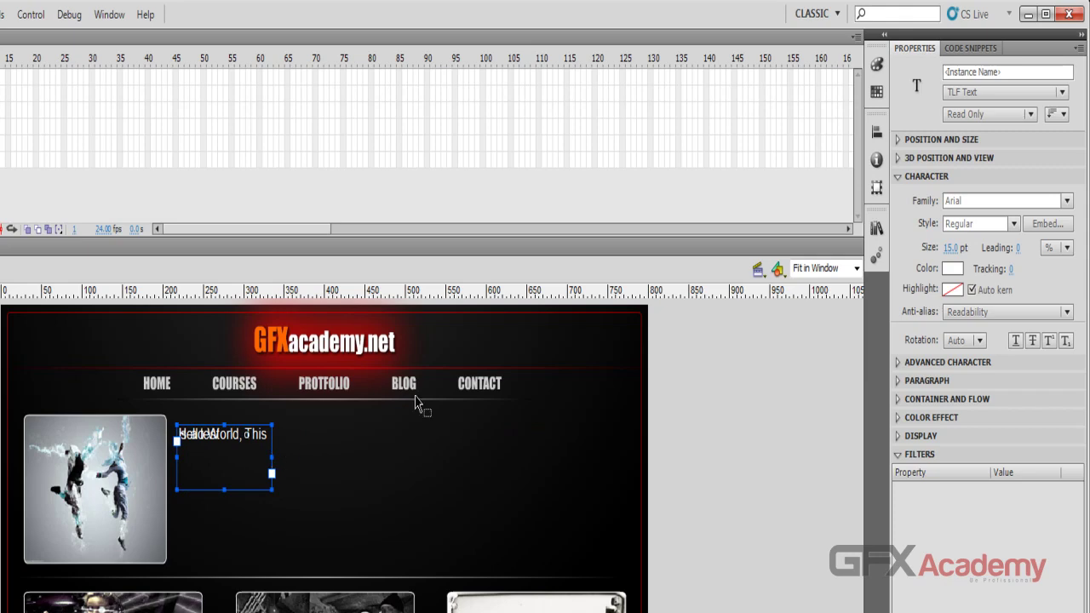
Step: Adjust the leading of the wrapped sentence to 84 percent
drag(1018, 255, 1077, 248)
click(1037, 254)
drag(1056, 248, 946, 253)
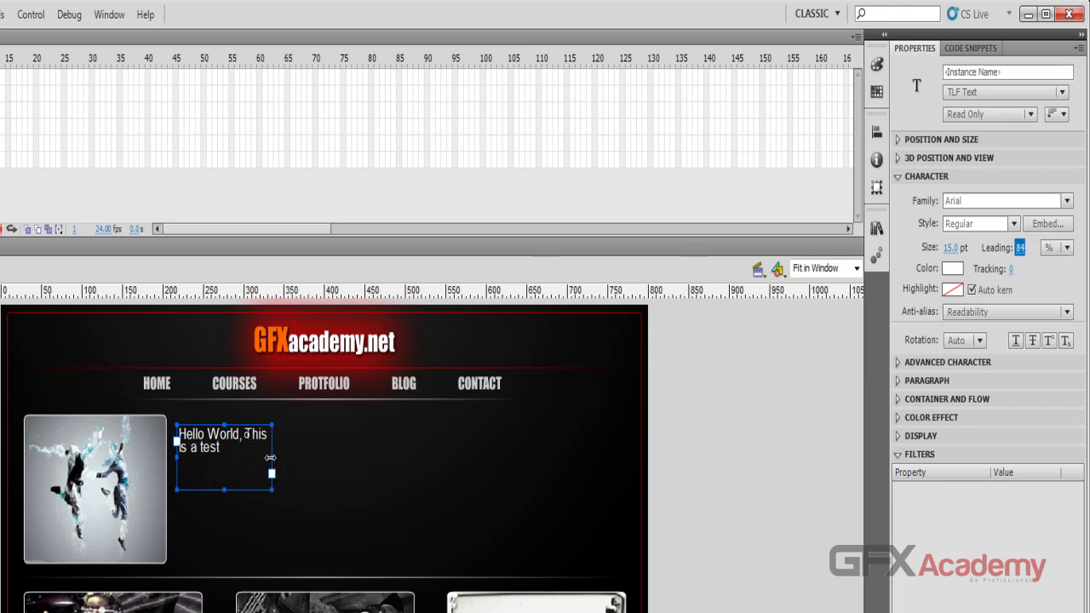
Step: Enlarge the text box to fill the area beside the dancers image and select the whole sentence inside it
drag(620, 458, 623, 460)
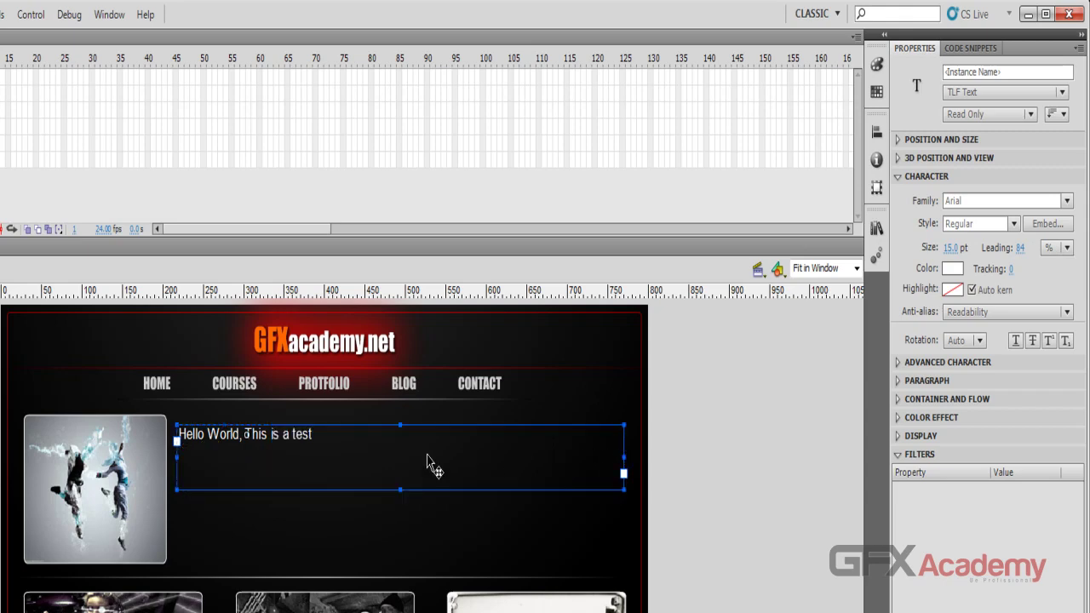
mouse_move(406, 550)
mouse_down()
mouse_move(406, 567)
mouse_move(402, 560)
mouse_up()
drag(322, 436, 199, 397)
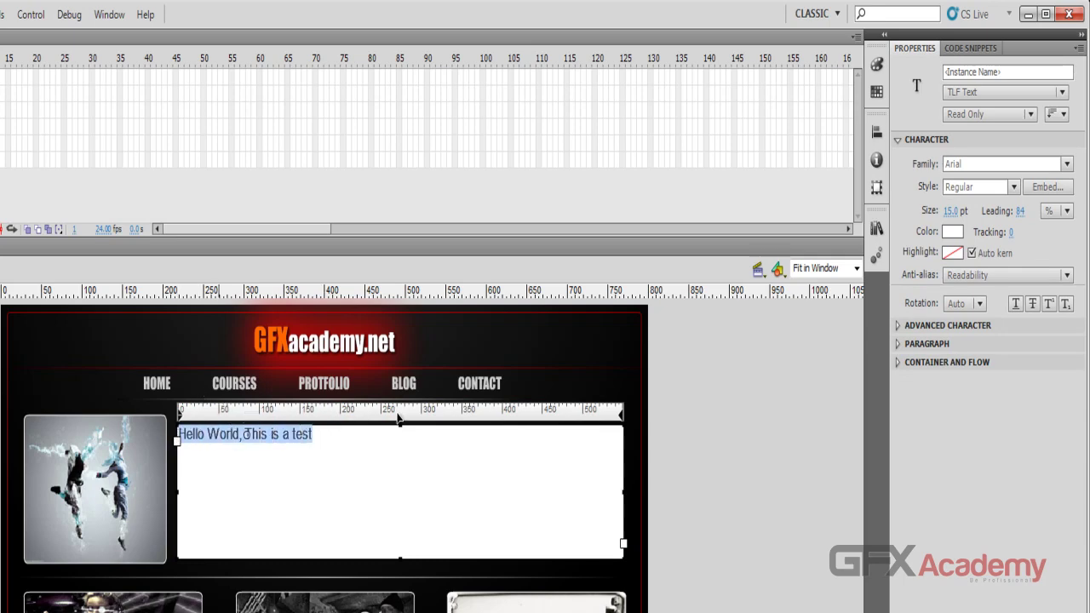
Step: End the sentence with a period, copy it and paste one copy after it on the same line
click(329, 435)
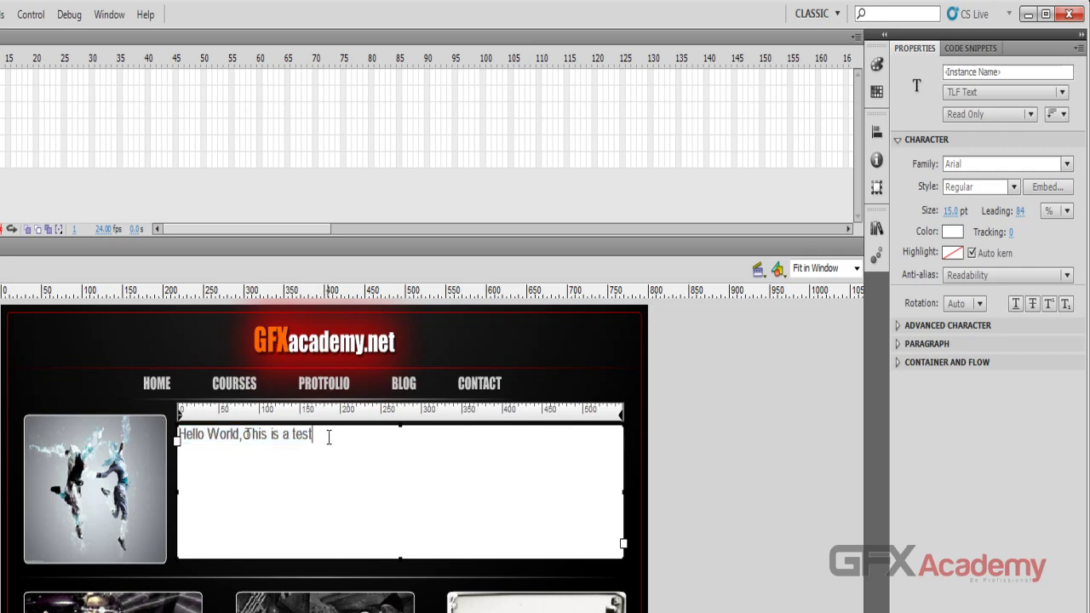
drag(328, 435, 176, 435)
key(ctrl+c)
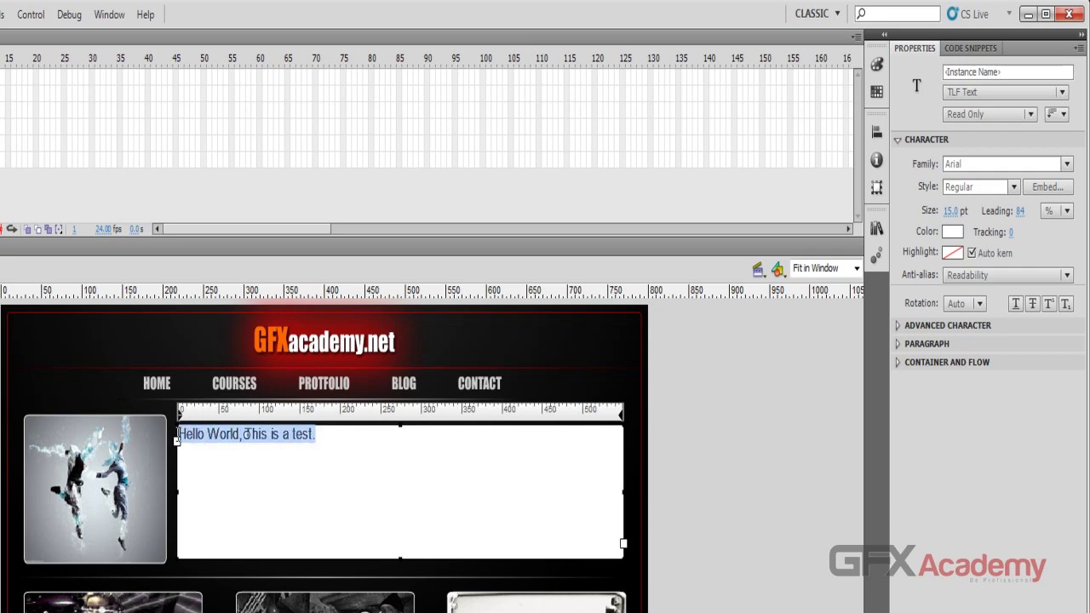
click(330, 438)
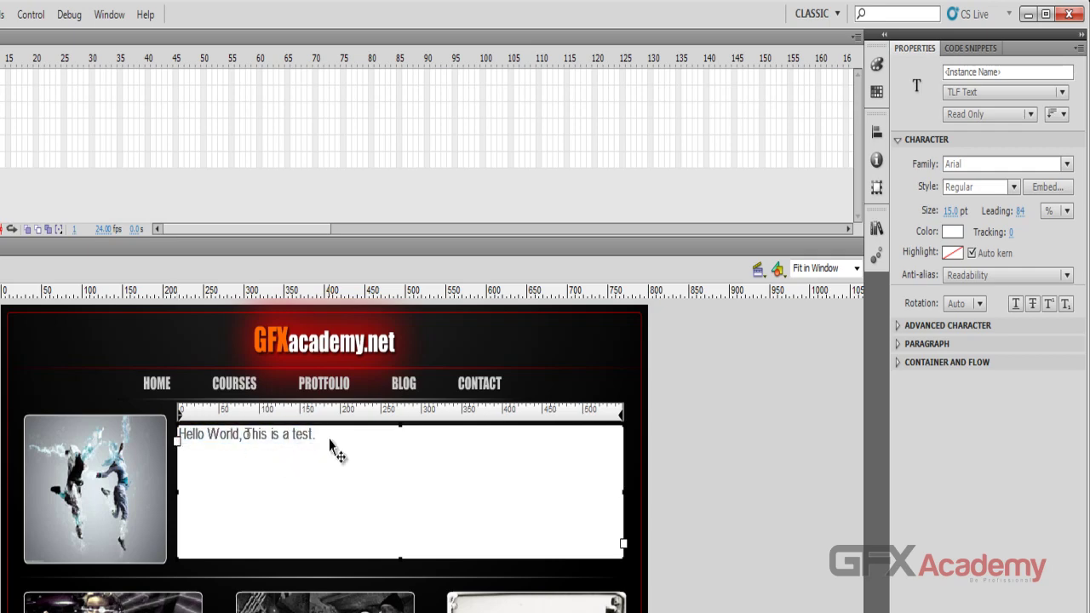
key(ctrl+v)
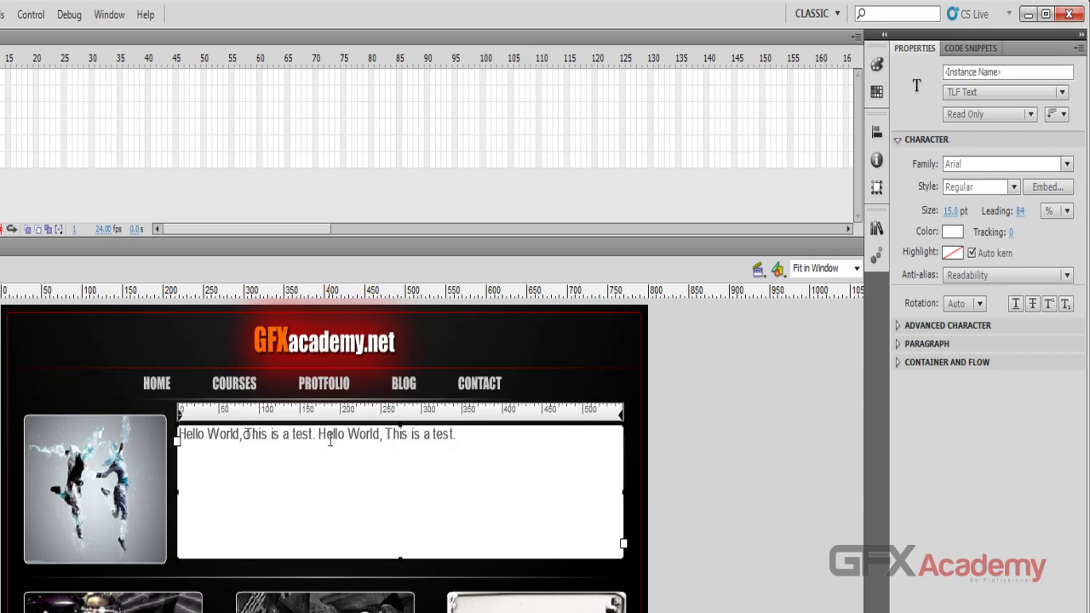
Step: Select the second "Hello World, This is a test." with its trailing space for copying, and place the cursor after it
key(shift+Left)
key(shift+Left)
key(shift+Left)
key(shift+Left)
key(shift+Left)
key(shift+Left)
key(shift+Left)
key(shift+Left)
key(shift+Left)
key(shift+Left)
key(shift+Left)
key(shift+Left)
key(shift+Left)
key(shift+Left)
key(shift+Left)
key(shift+Left)
key(shift+Left)
key(shift+Left)
key(shift+Left)
key(shift+Left)
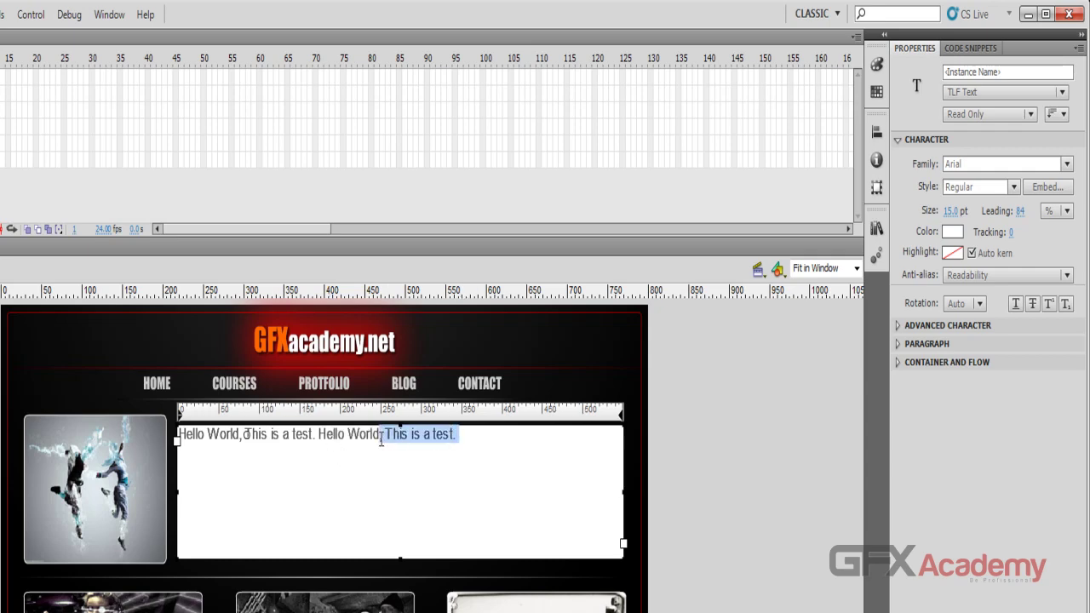
key(shift+Left)
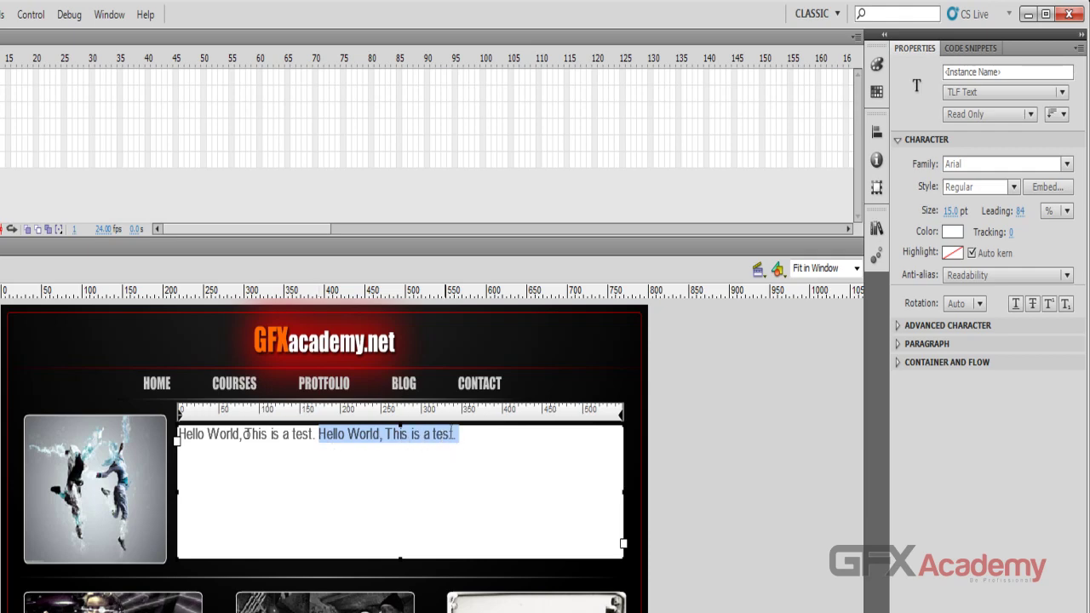
click(468, 434)
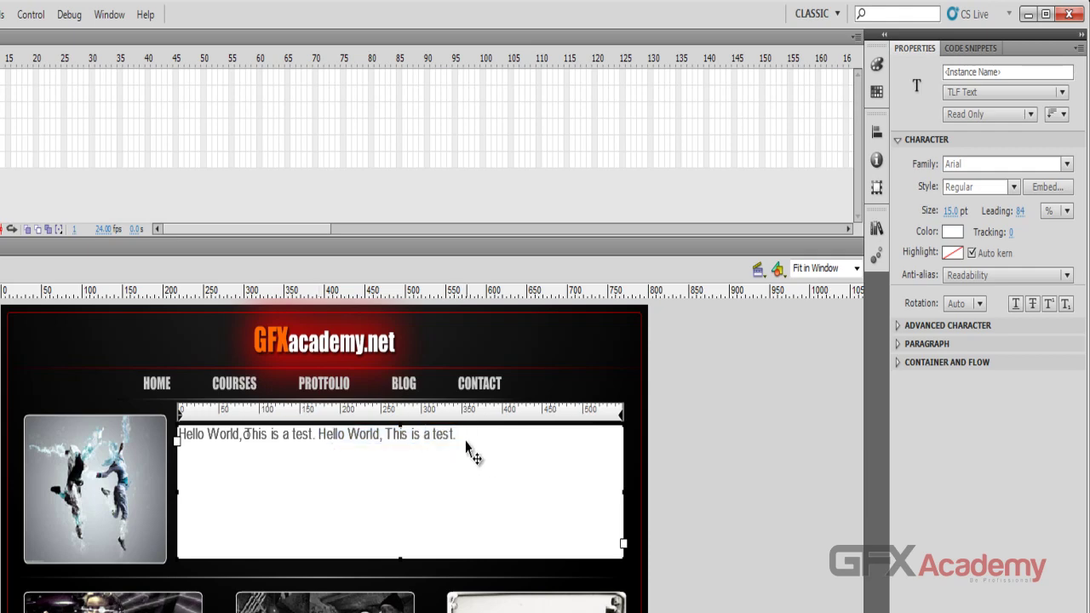
Step: Paste the sentence seven more times to fill three lines, and place the cursor at the end of the third line
key(ctrl+v)
key(ctrl+v)
key(ctrl+v)
key(ctrl+v)
key(ctrl+v)
key(ctrl+v)
key(ctrl+v)
double_click(460, 436)
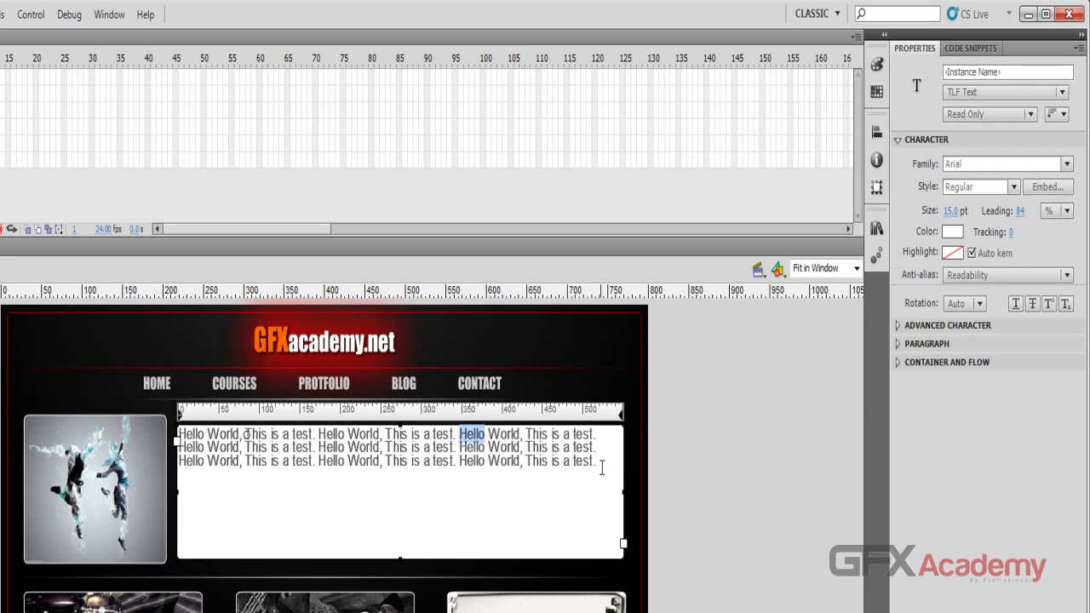
click(602, 469)
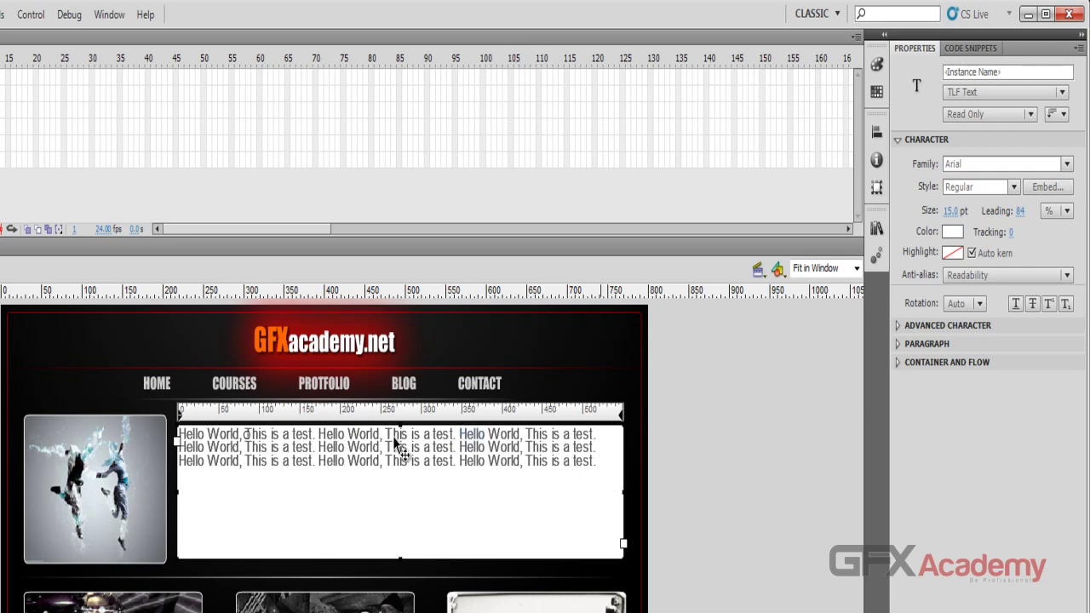
Step: Paste the sentence eight more times after the third line to extend the paragraph to six lines
key(ctrl+v)
key(ctrl+v)
key(ctrl+v)
key(ctrl+v)
key(ctrl+v)
key(ctrl+v)
key(ctrl+v)
key(ctrl+v)
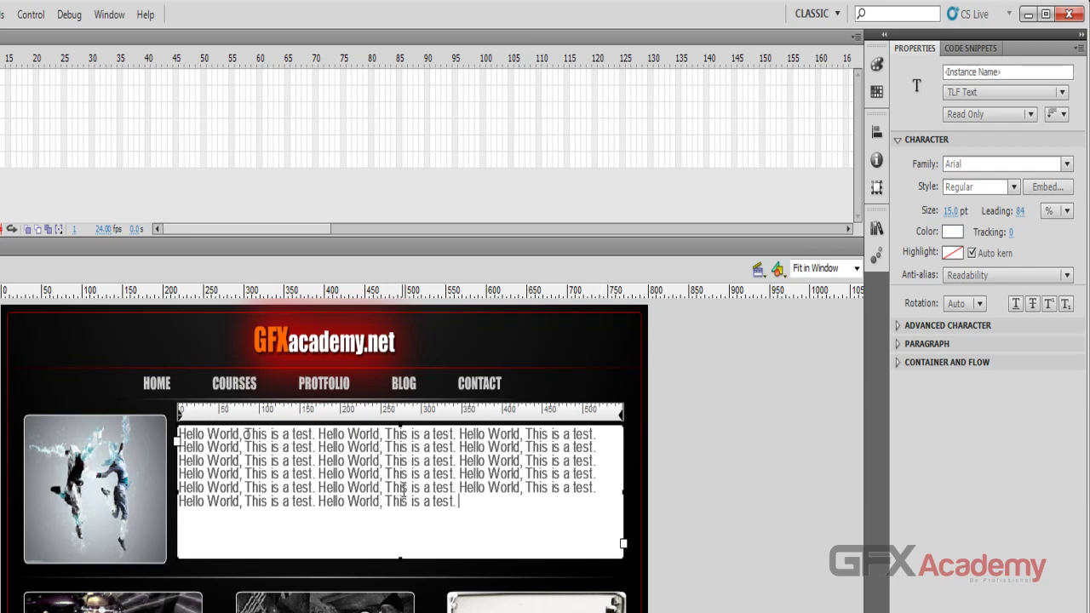
Step: Leave text editing and set the leading of the whole text box to 121 percent
key(Escape)
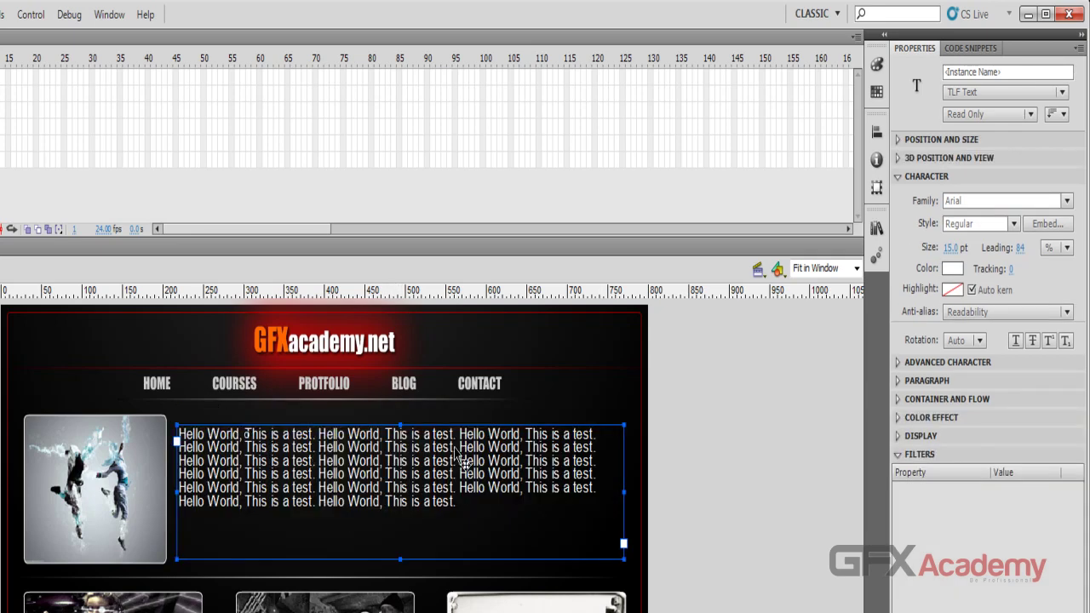
click(1020, 247)
drag(1020, 249, 1053, 248)
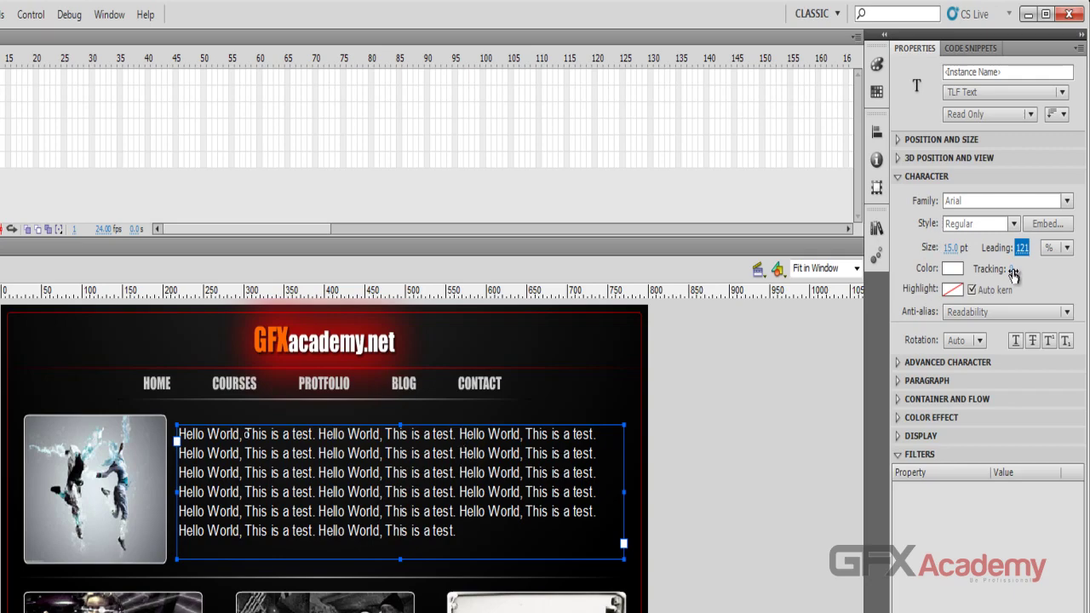
Step: Raise the paragraph's tracking in stages, trying 1 and 15 before setting it to 20
mouse_move(1011, 269)
mouse_down()
mouse_move(1024, 270)
mouse_move(1014, 272)
mouse_up()
click(1013, 270)
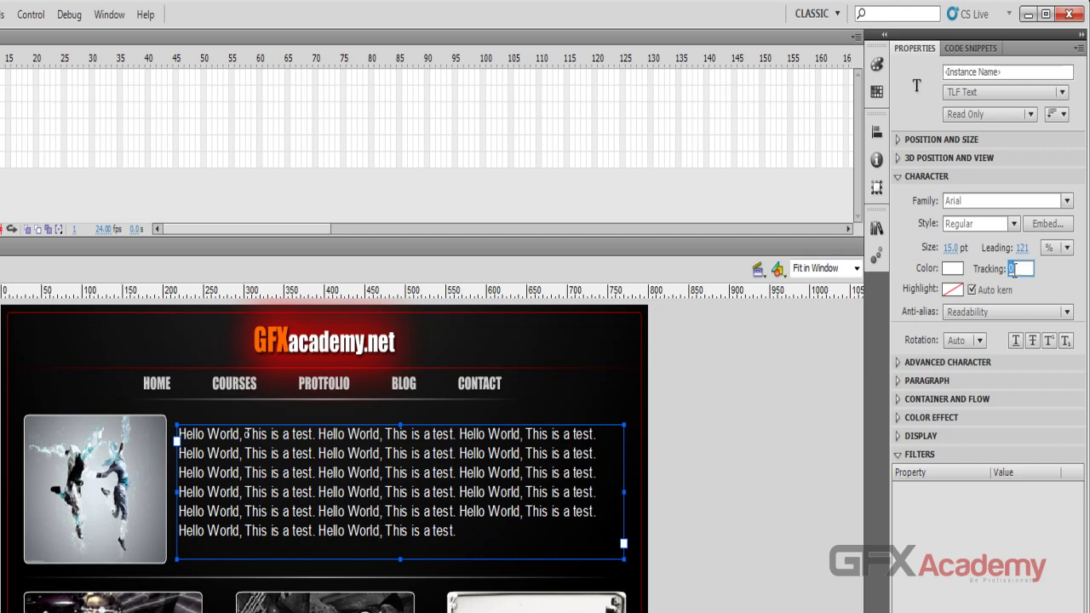
key(Return)
click(1012, 270)
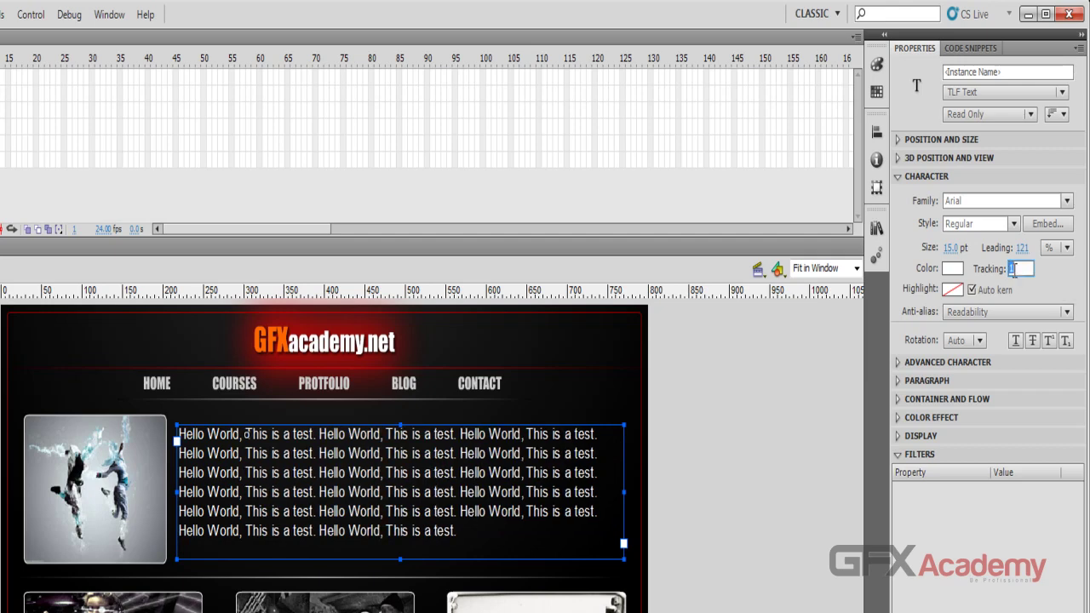
key(Return)
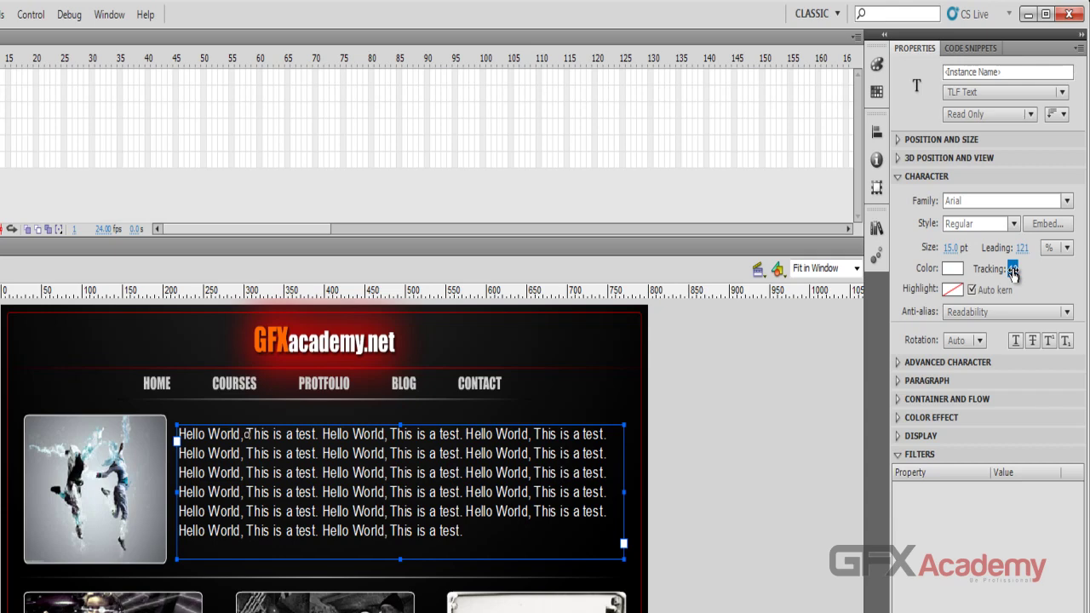
click(1013, 270)
text(15)
key(Return)
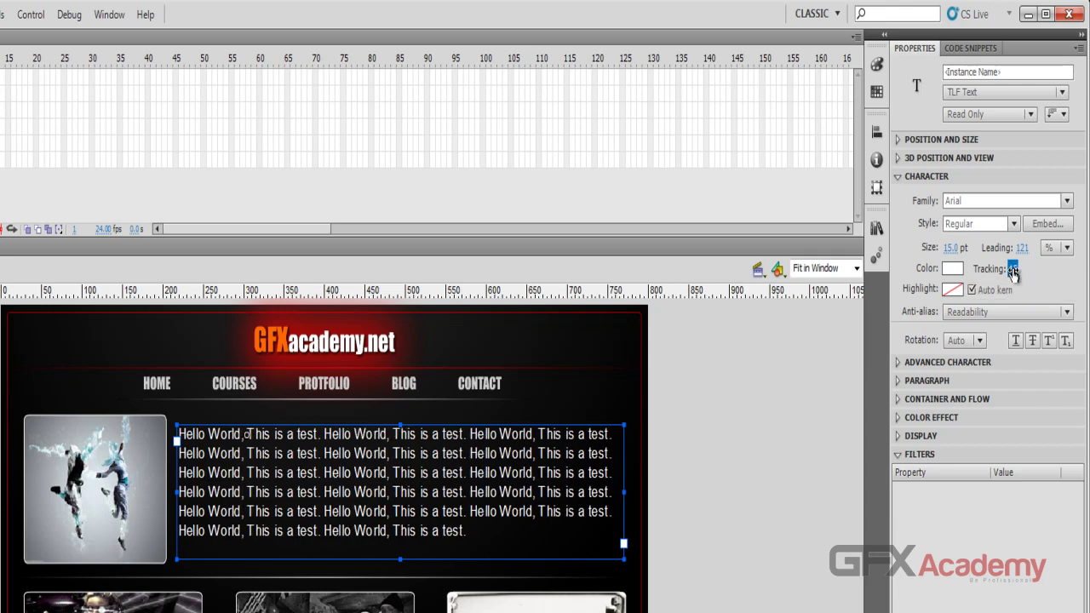
click(1012, 269)
text(20)
key(Return)
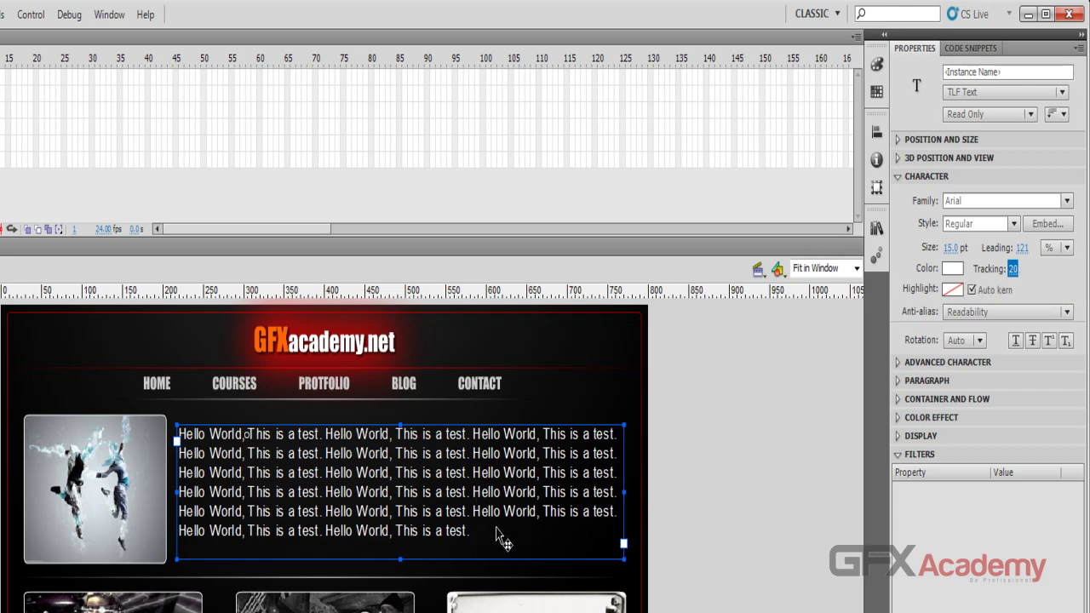
Step: Toggle auto kern off and on, then try a 0° rotation on the text box and return it to Auto
click(973, 291)
click(972, 291)
click(981, 341)
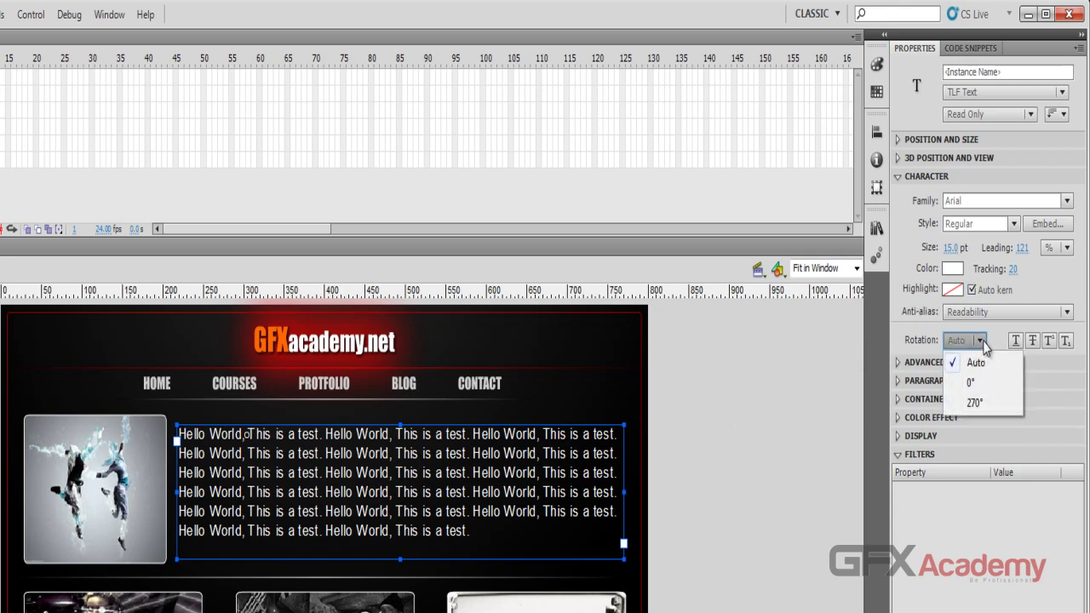
click(972, 383)
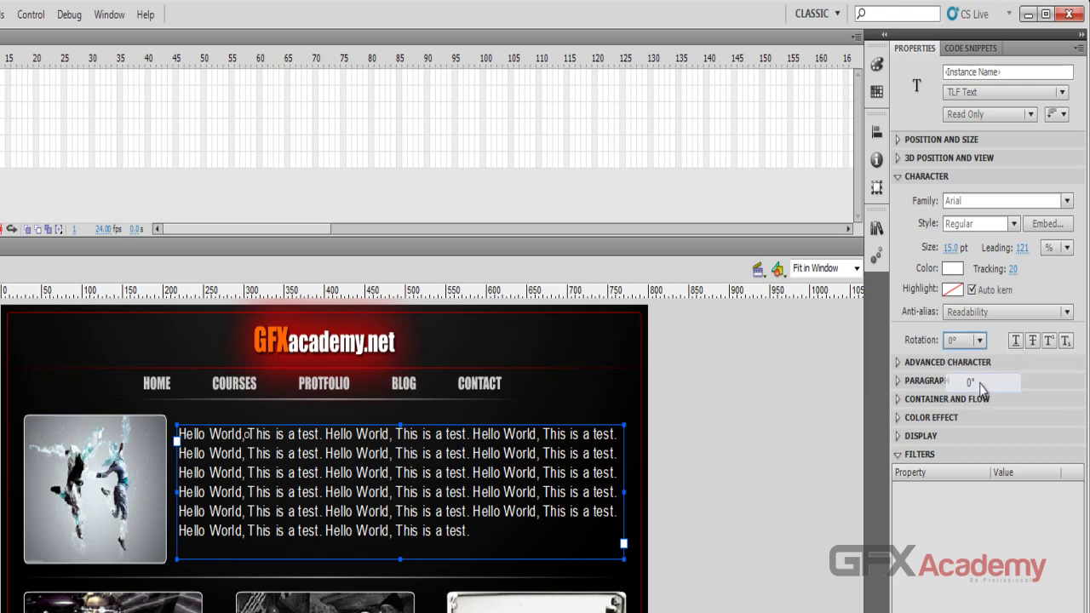
click(980, 343)
click(977, 362)
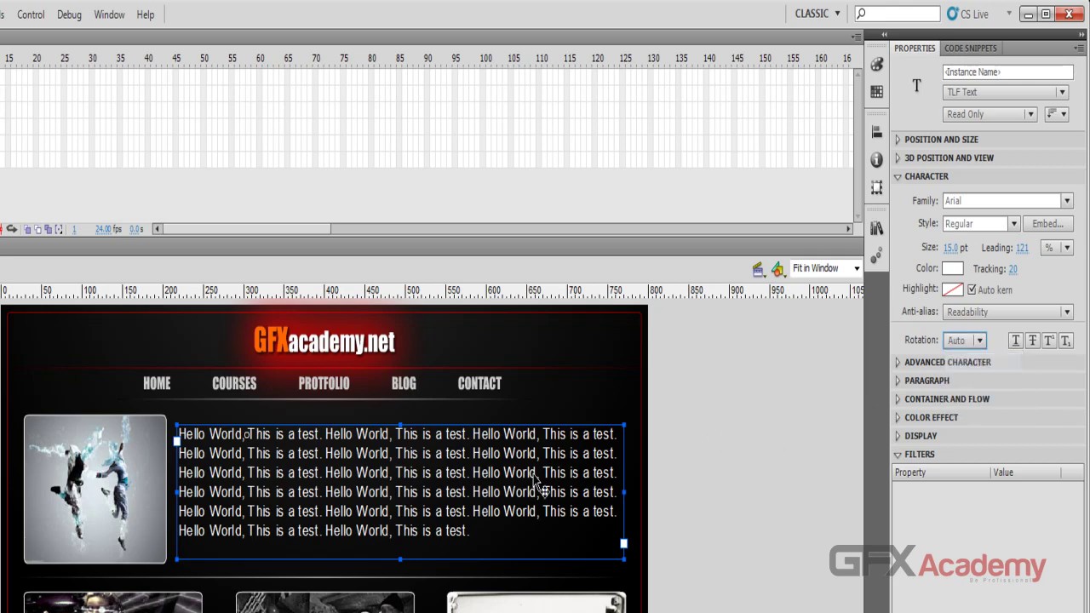
Step: Select the last "Hello" in the second line, try rotations of 0° and 270° on it, and restore Auto
double_click(494, 455)
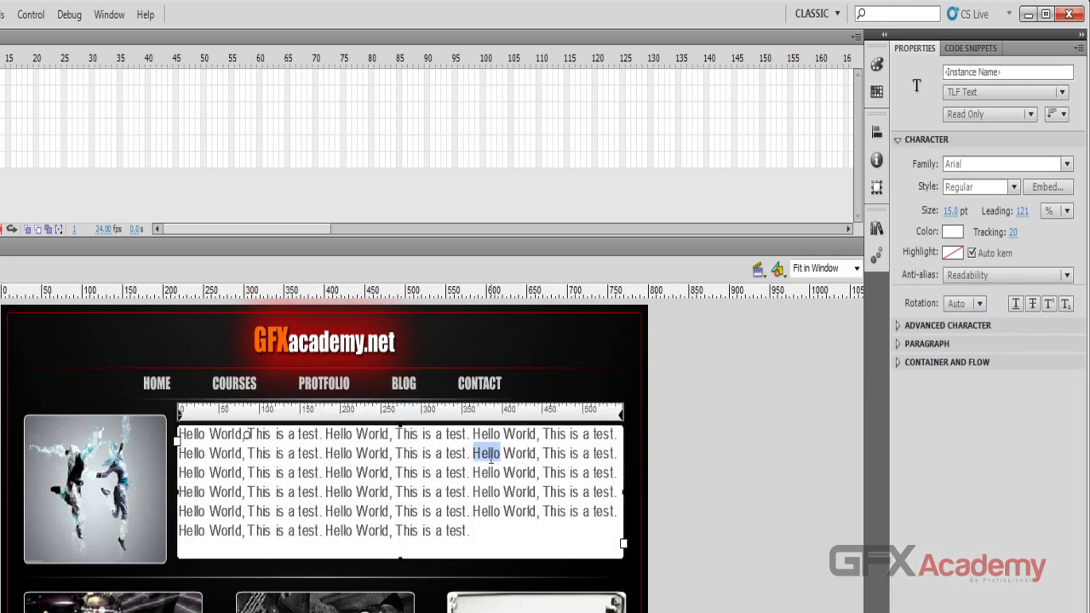
click(981, 305)
click(981, 346)
click(980, 305)
click(979, 366)
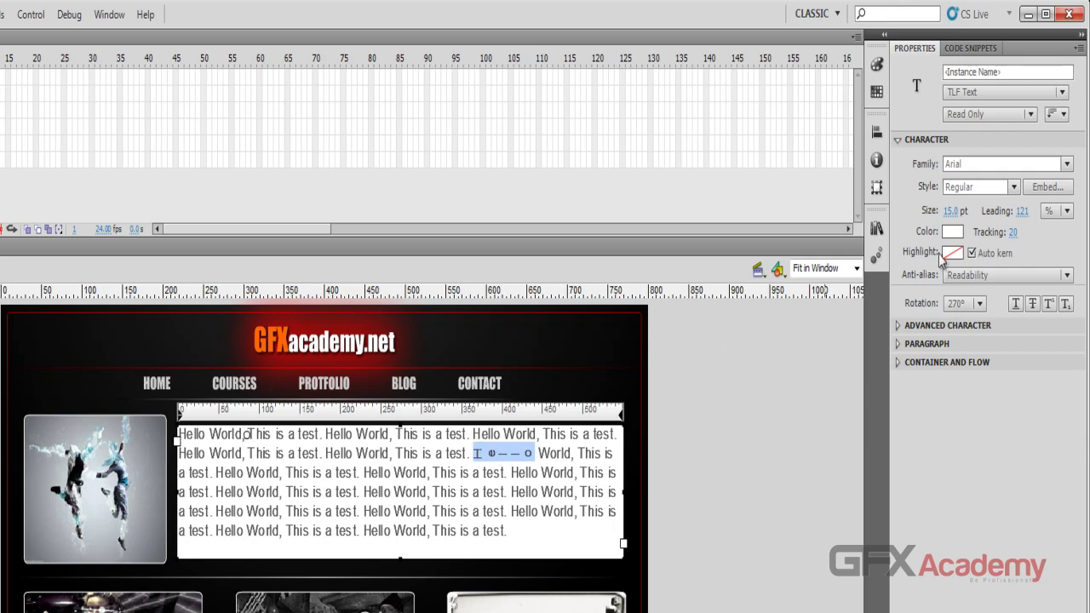
click(977, 304)
click(971, 345)
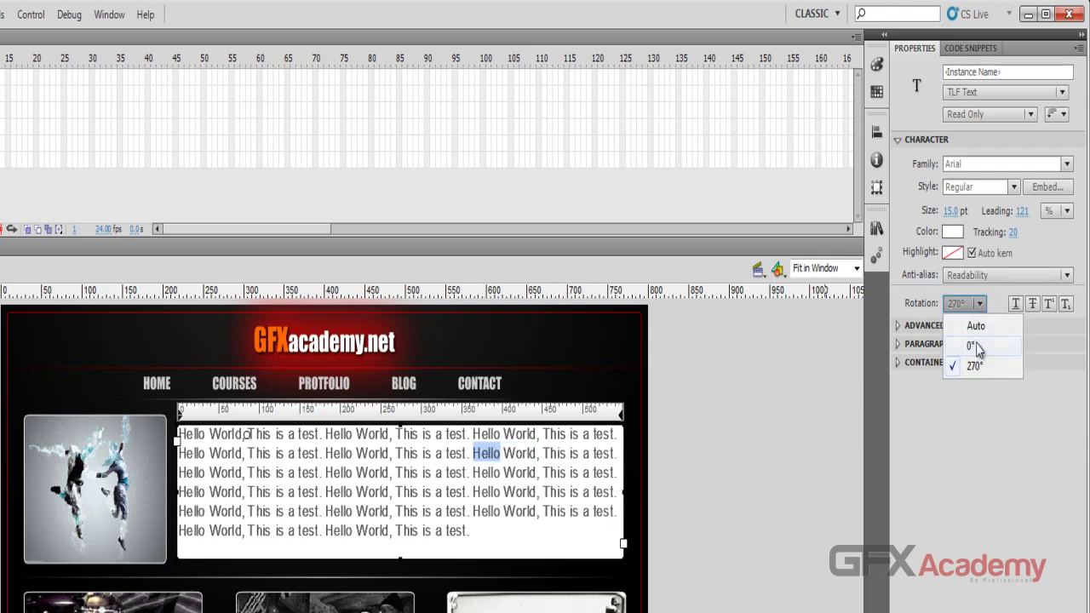
click(977, 305)
click(976, 327)
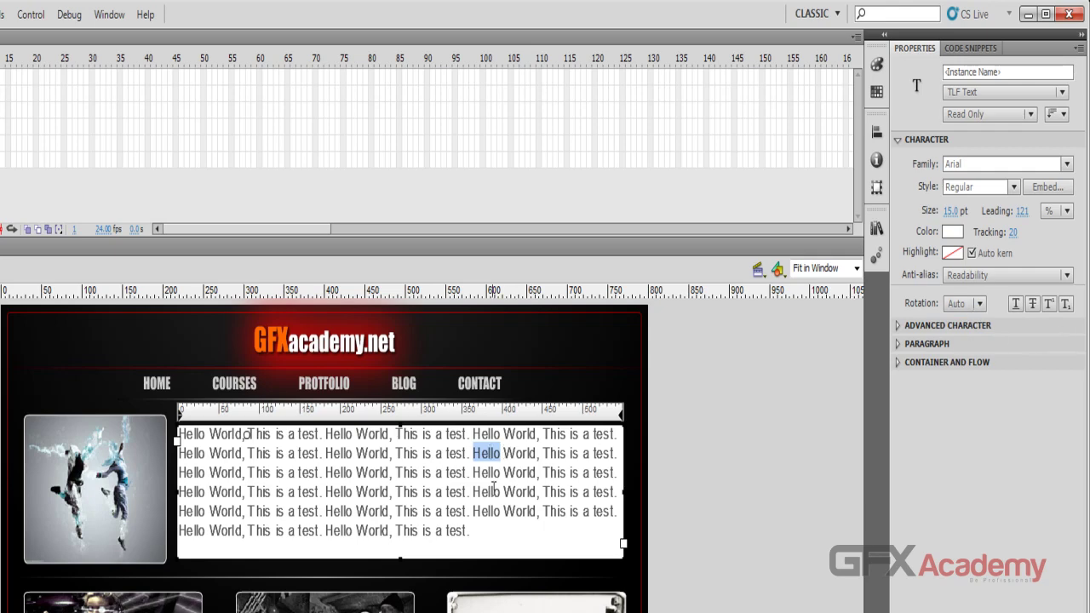
Step: Try a 270° rotation on the middle sentence of the second line, return it to Auto and leave text editing
click(528, 451)
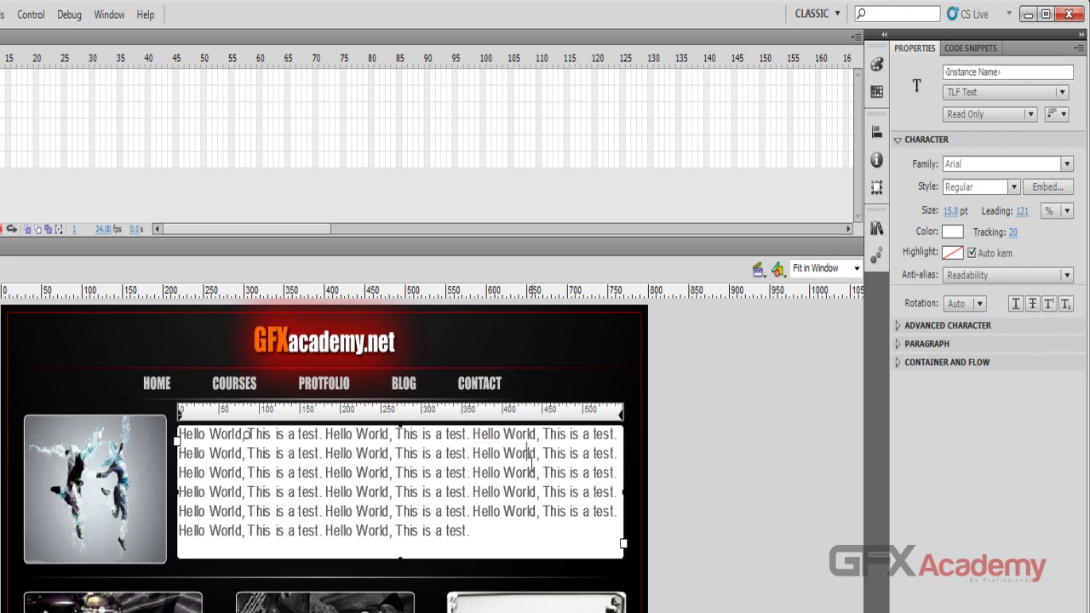
double_click(303, 453)
drag(398, 453, 323, 453)
click(465, 452)
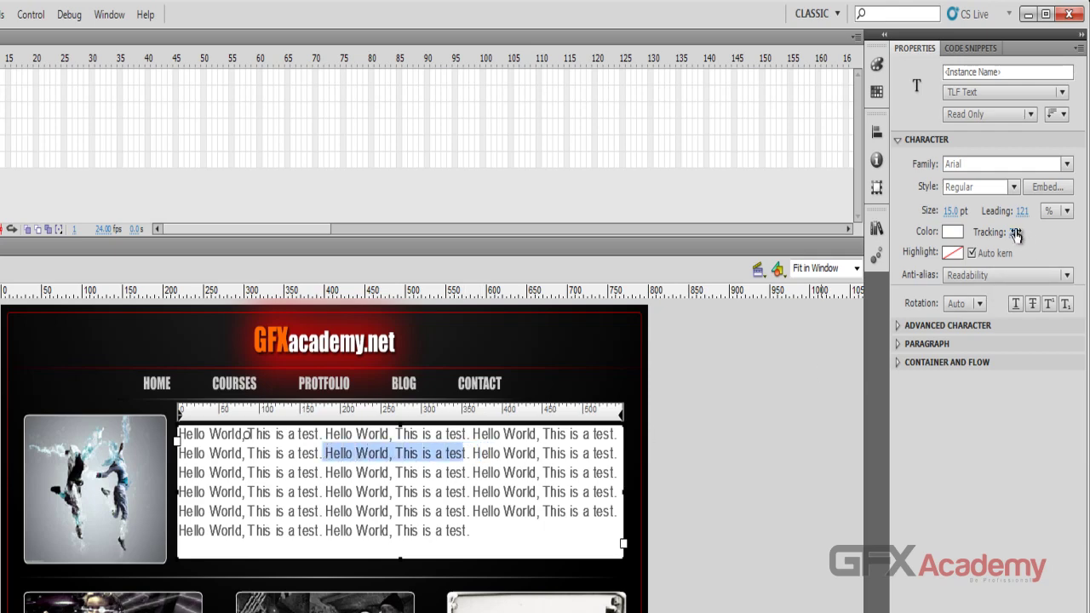
click(977, 303)
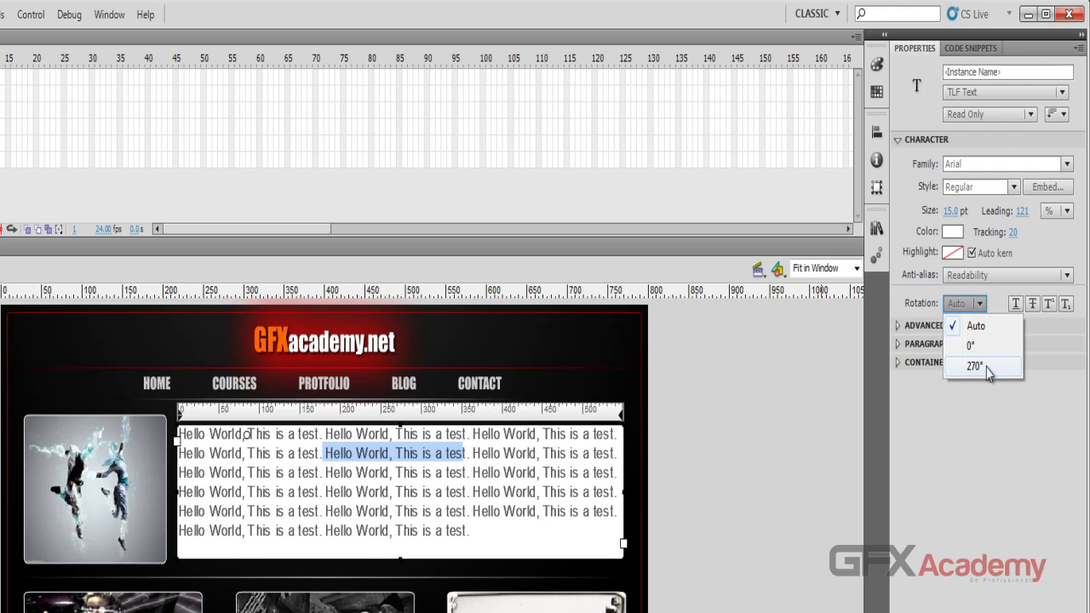
click(986, 367)
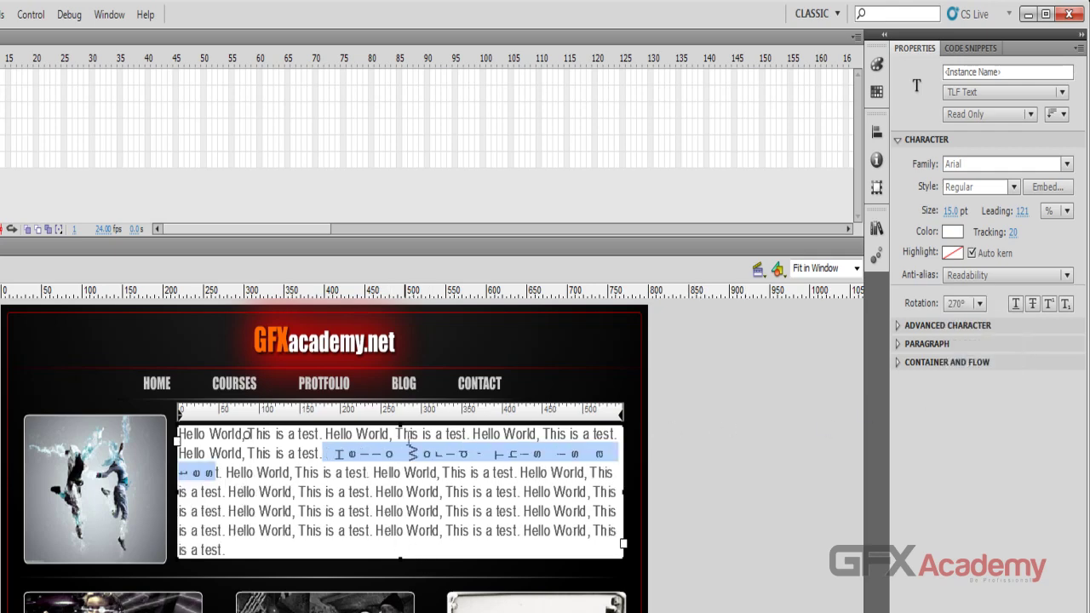
click(970, 304)
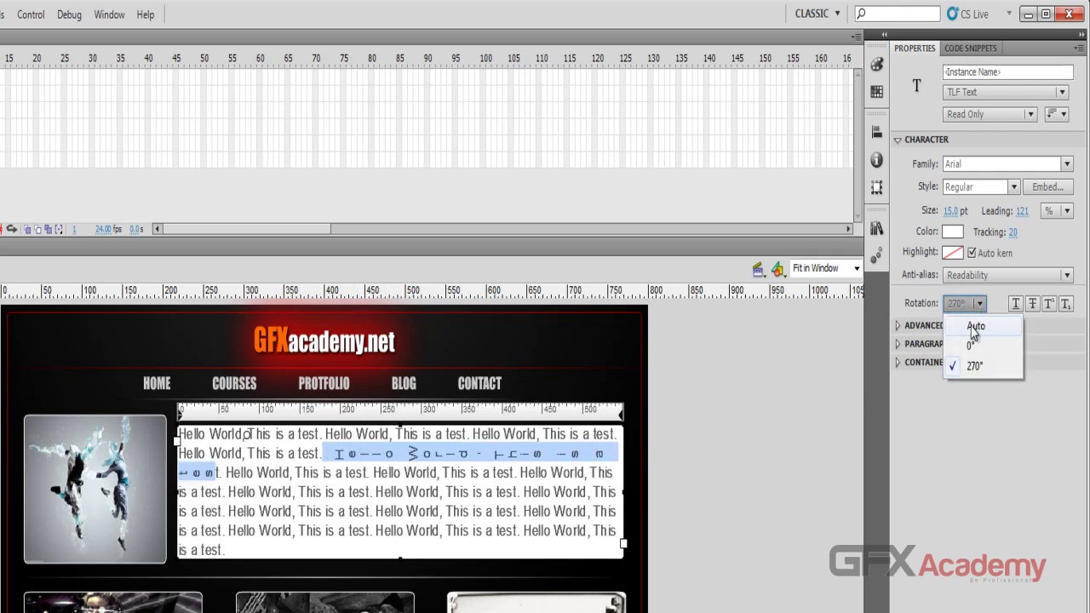
click(978, 321)
key(Escape)
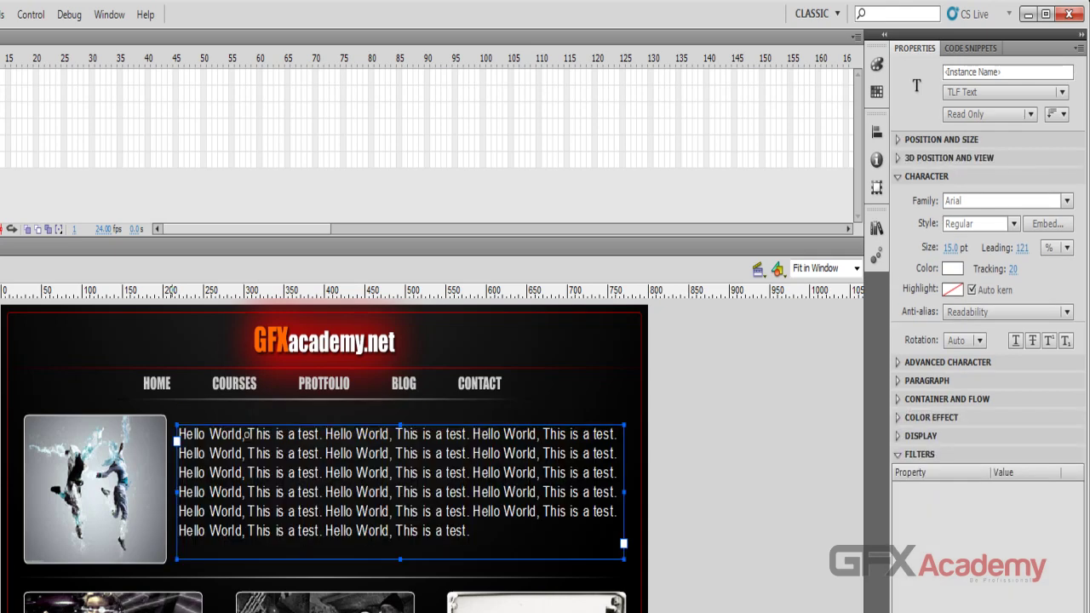
Step: Try underline and strikethrough on the whole paragraph, turning each one off again
click(1016, 341)
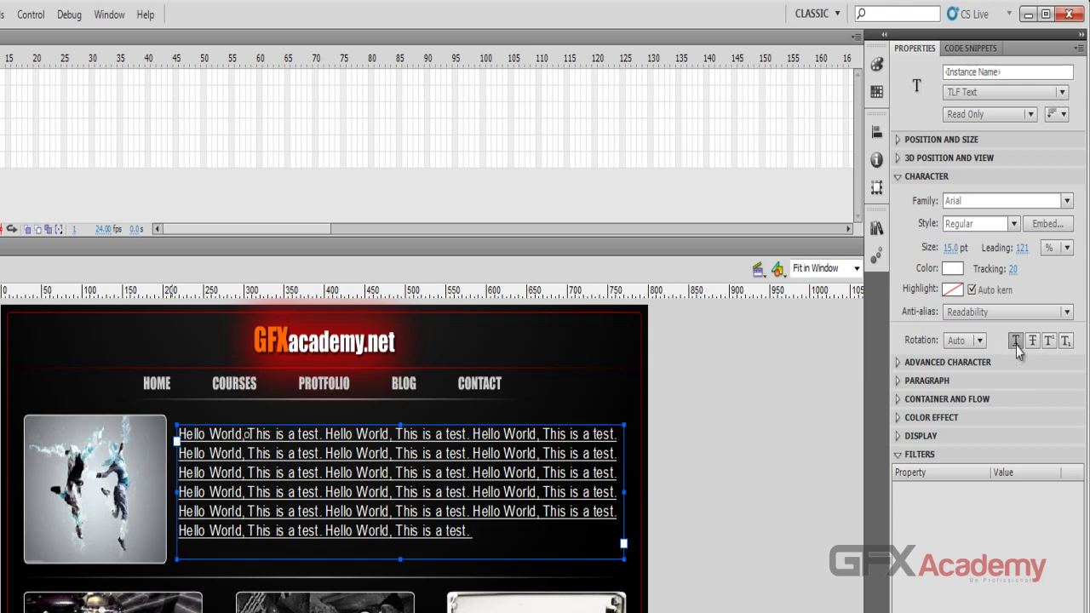
click(1016, 341)
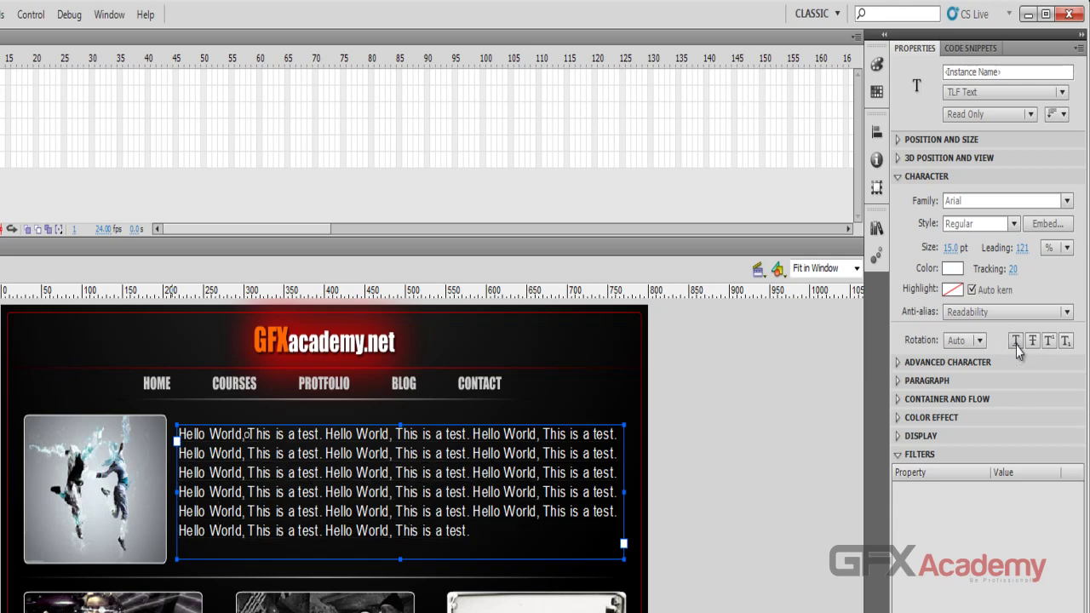
click(1033, 344)
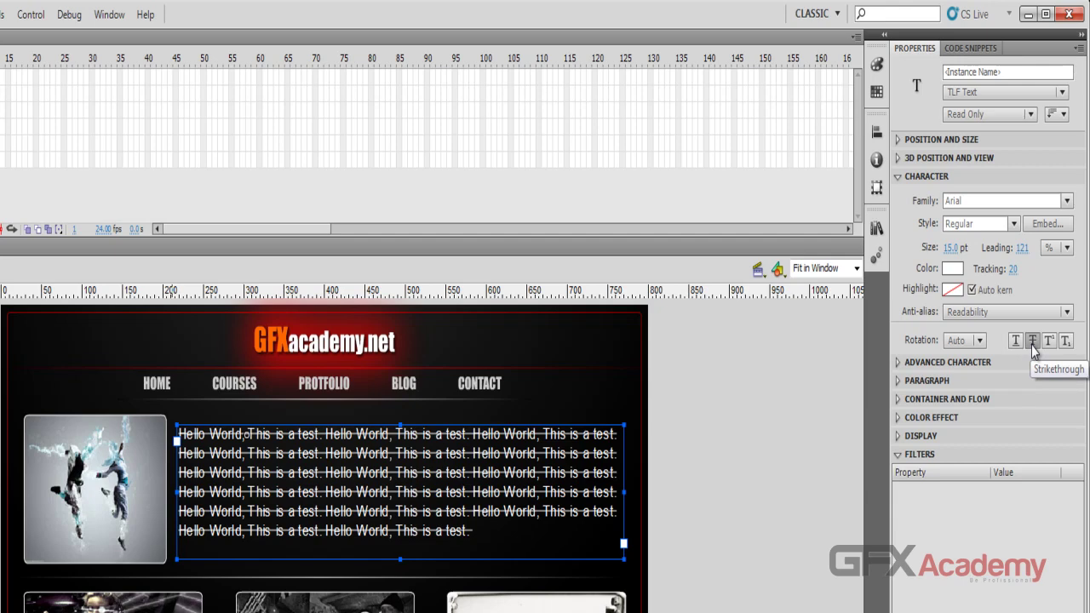
click(1032, 343)
Step: Replace the last "Hello World" in the paragraph's second line with "20$"
double_click(482, 459)
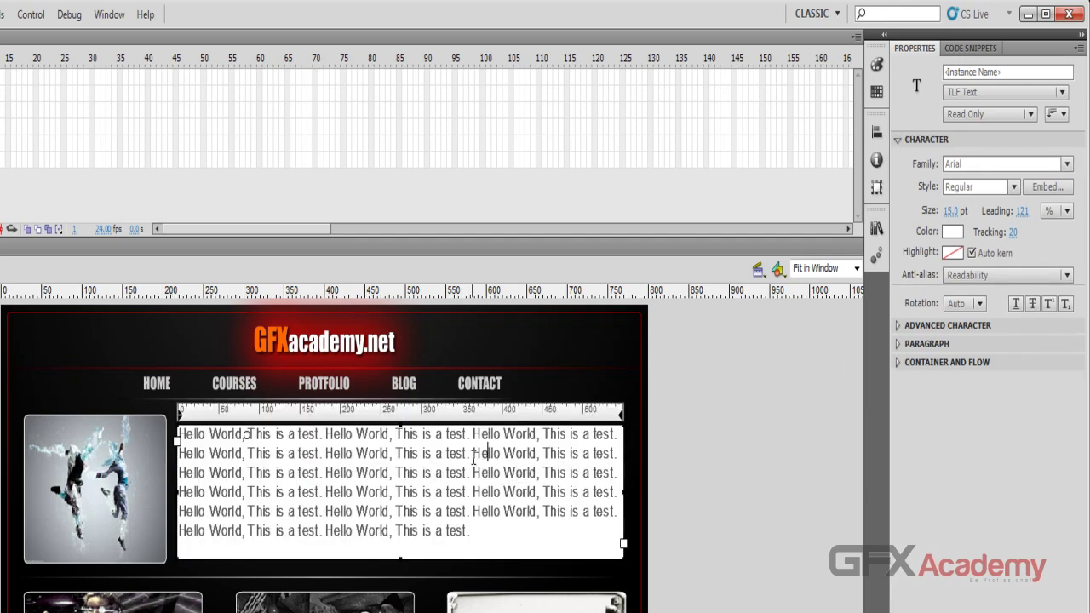
drag(475, 458, 535, 454)
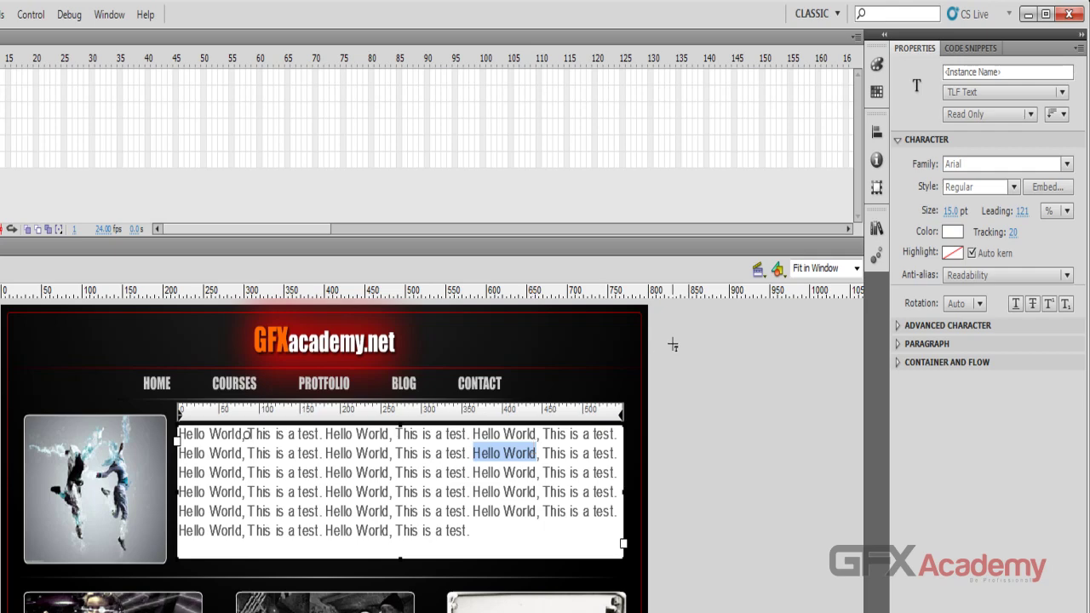
click(523, 453)
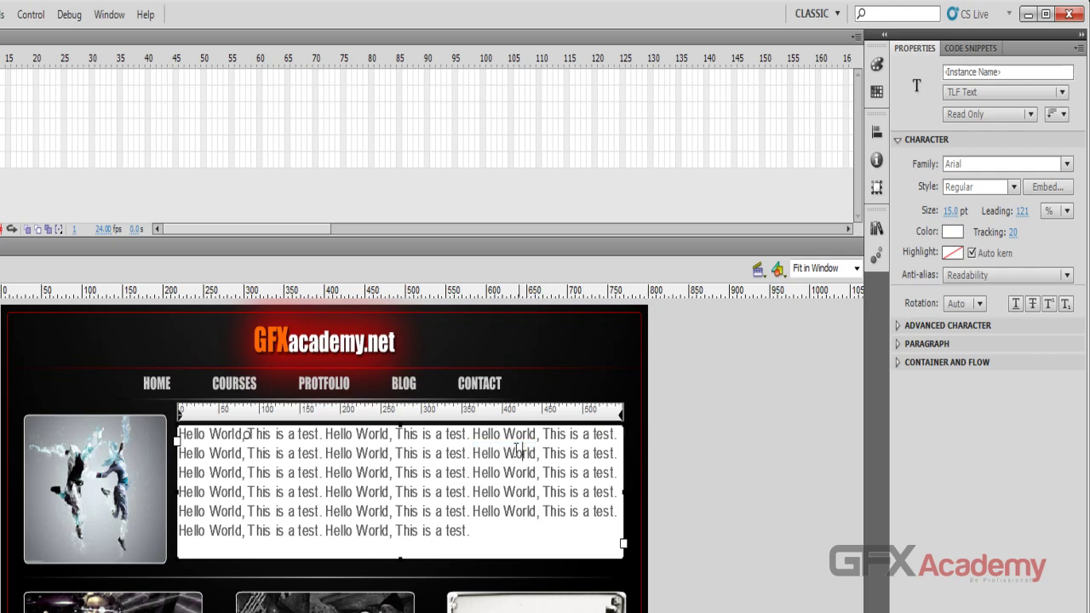
drag(473, 453, 531, 449)
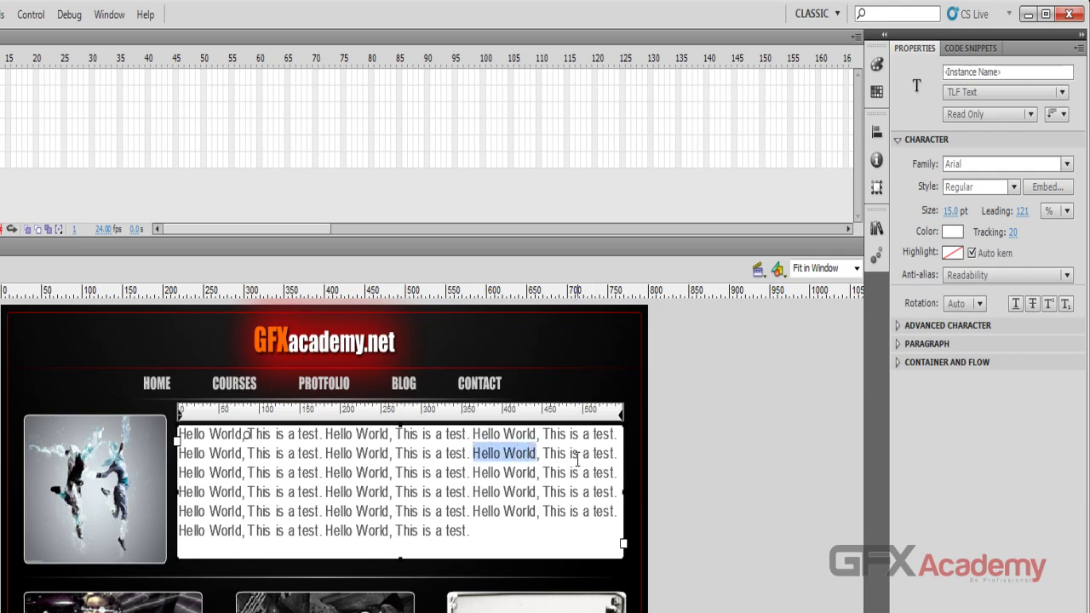
text(20)
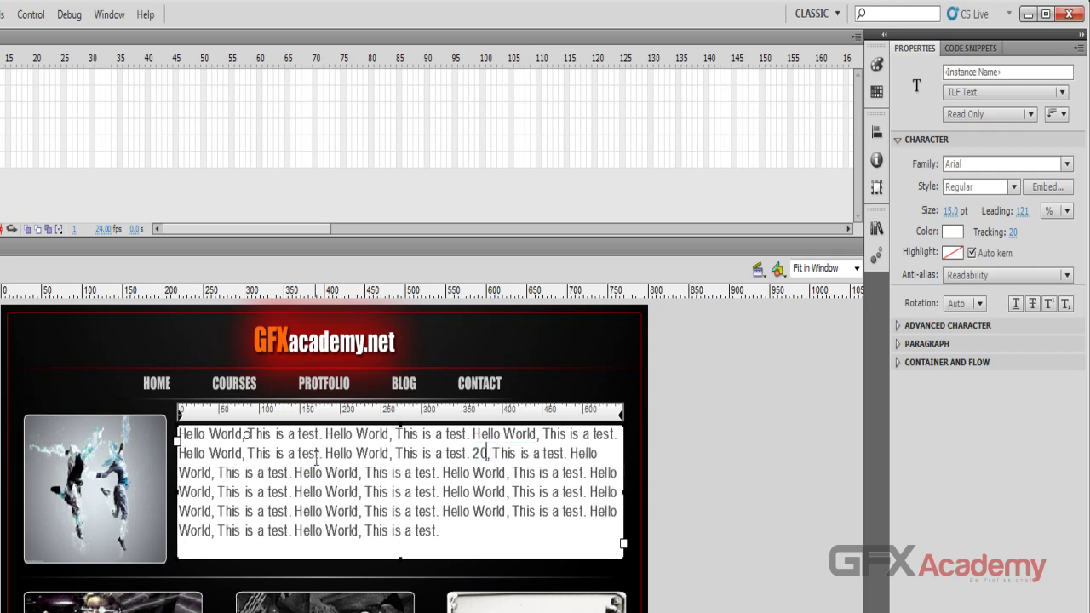
text(5)
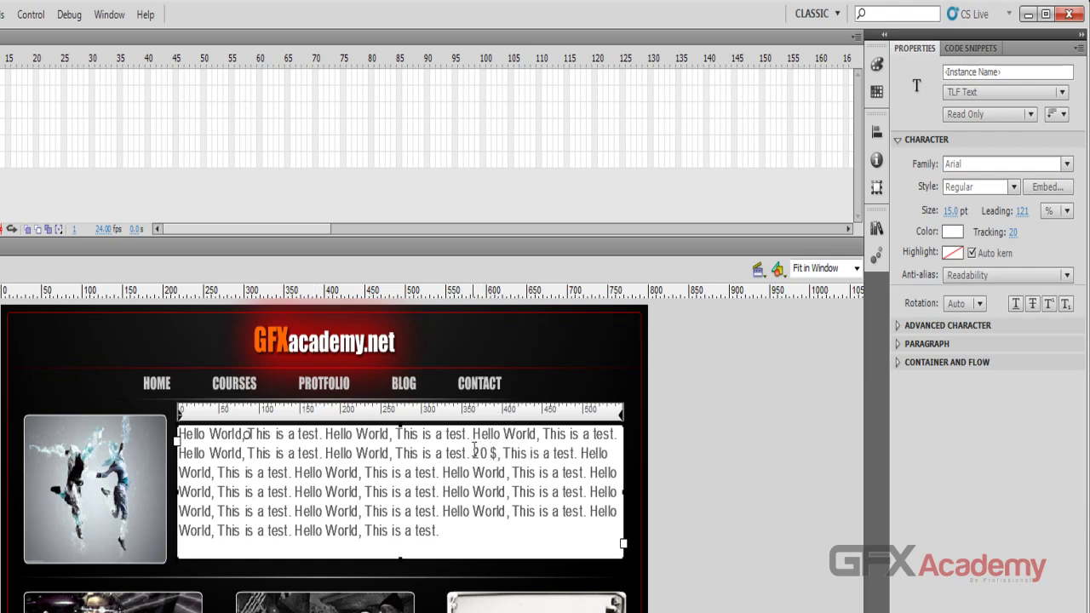
Step: Apply strikethrough and a red color to the "20$" text, and leave text editing
drag(488, 450, 494, 453)
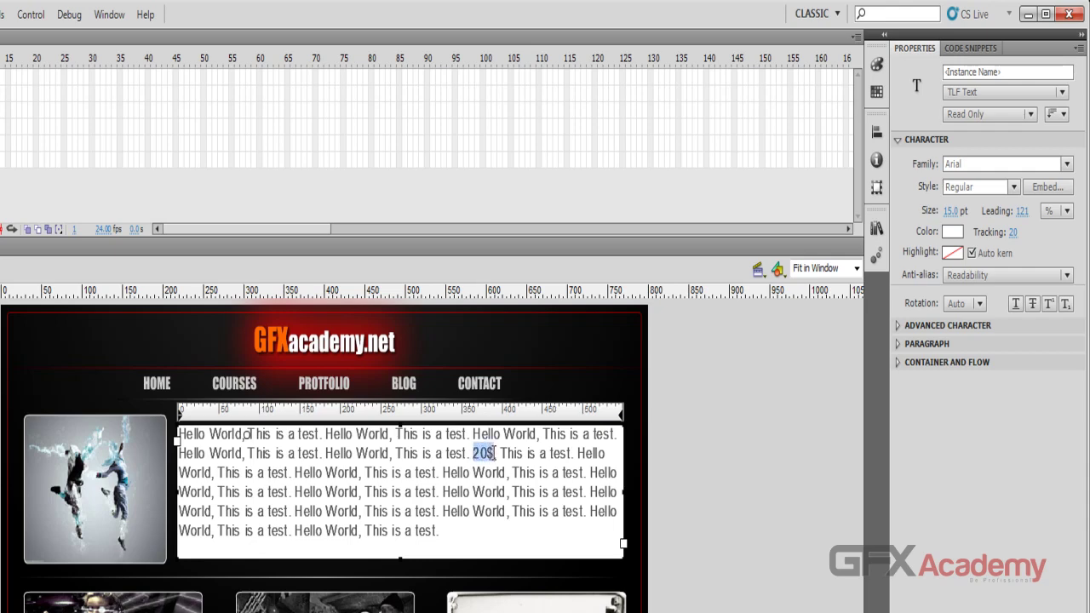
click(1033, 305)
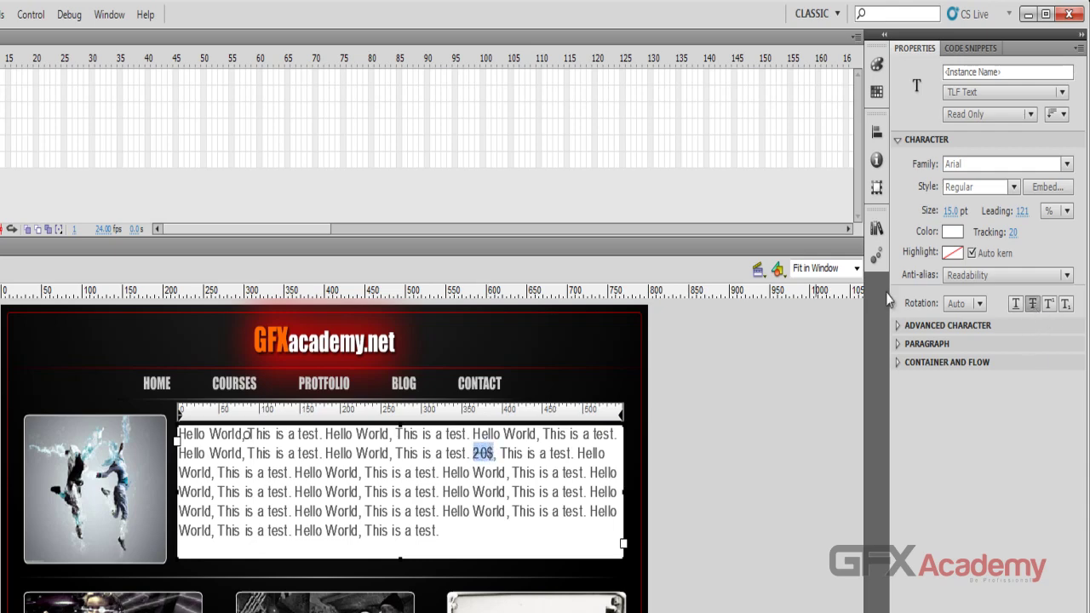
click(952, 232)
click(882, 351)
click(671, 397)
key(v)
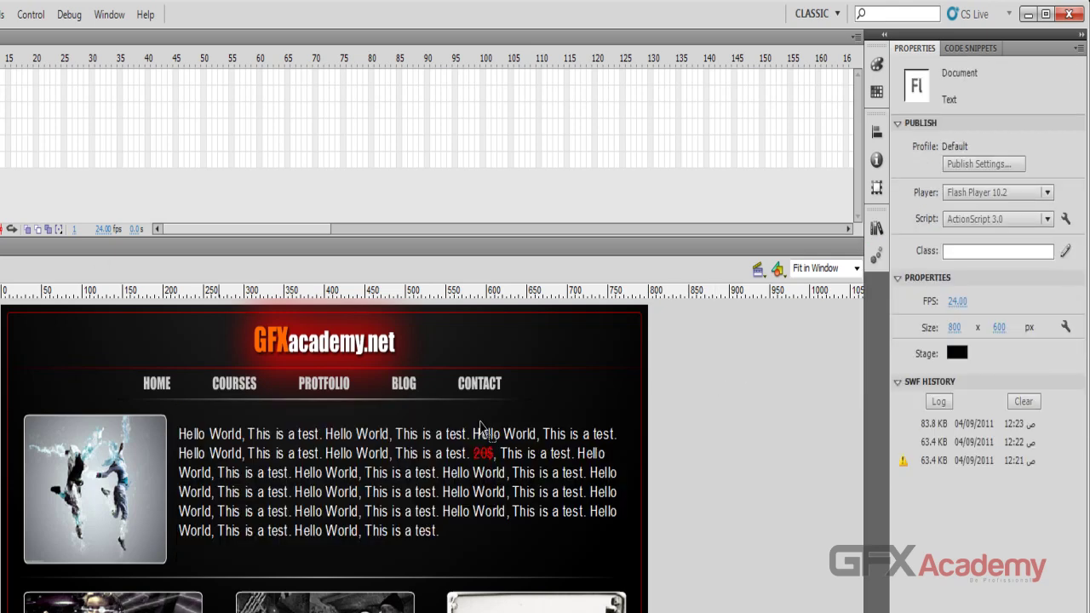
Step: In the fourth line, make the middle "This is a test" superscript and the last one subscript
click(549, 483)
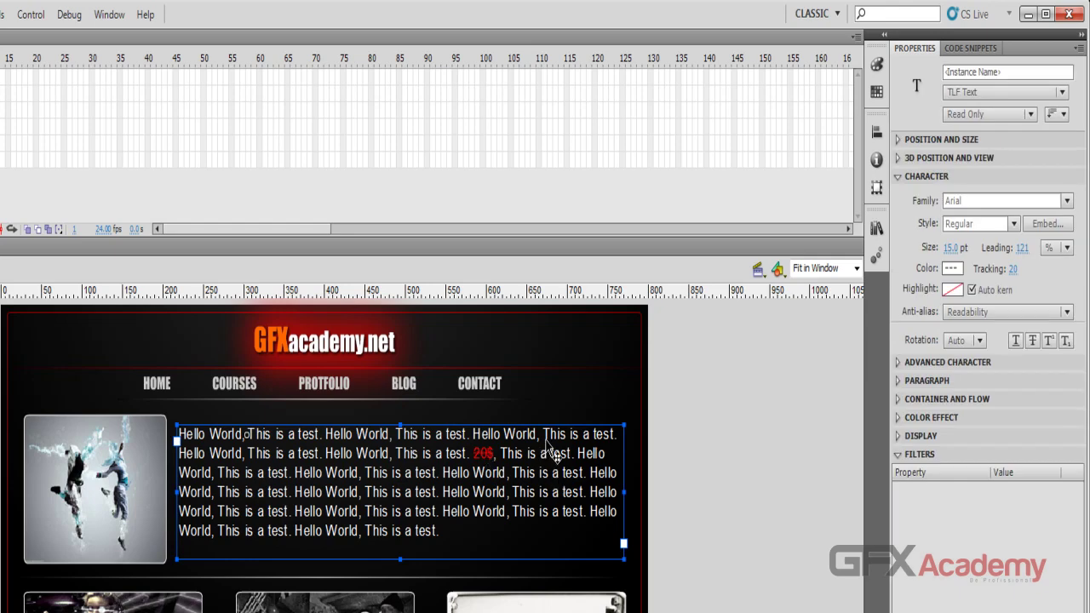
double_click(578, 475)
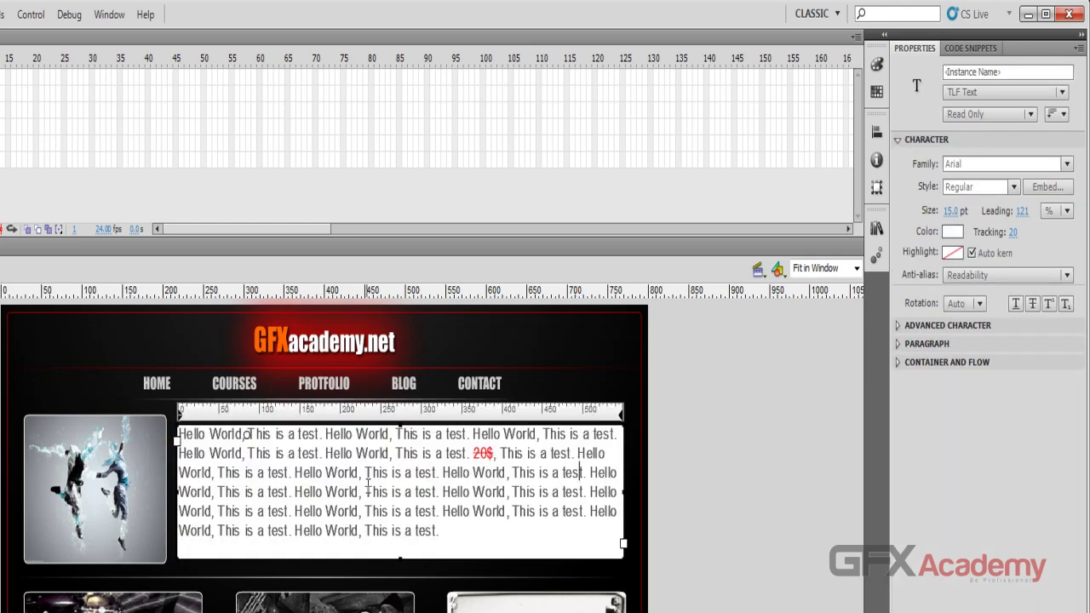
drag(365, 492, 437, 492)
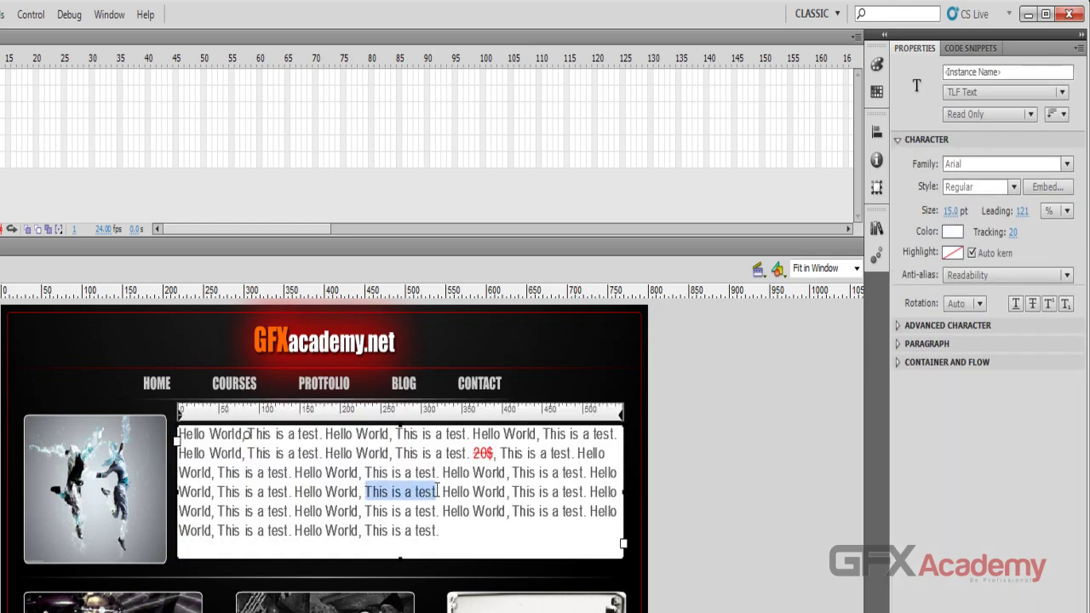
click(1049, 305)
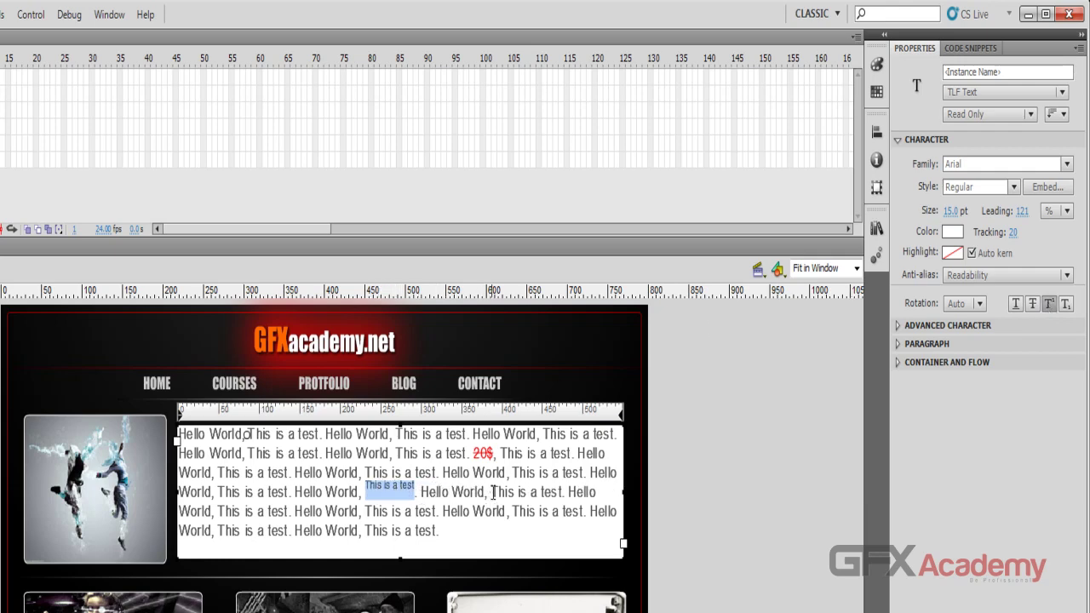
drag(491, 492, 563, 492)
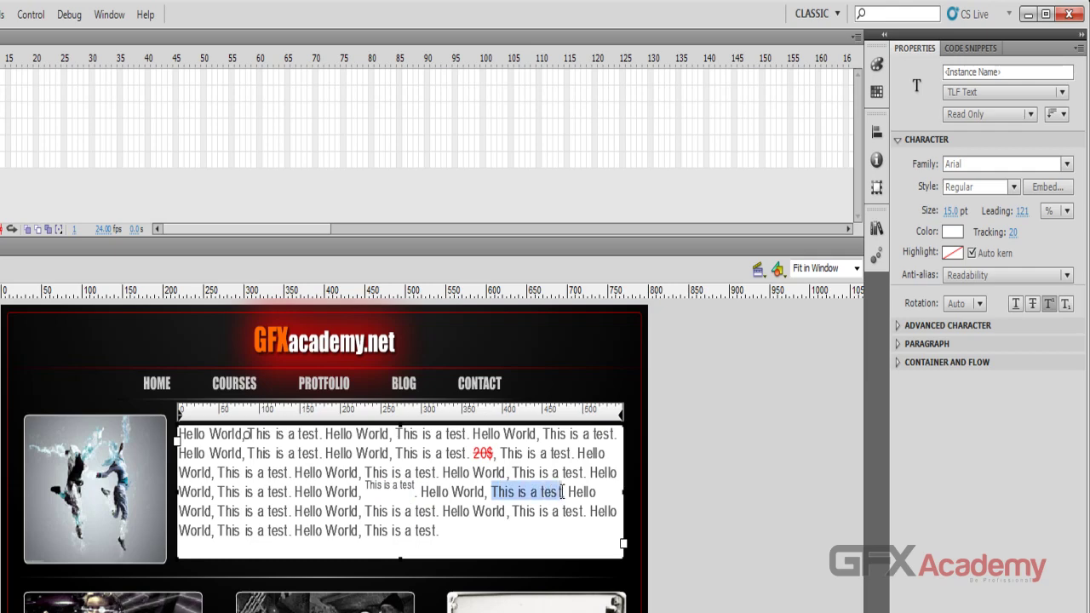
click(1065, 304)
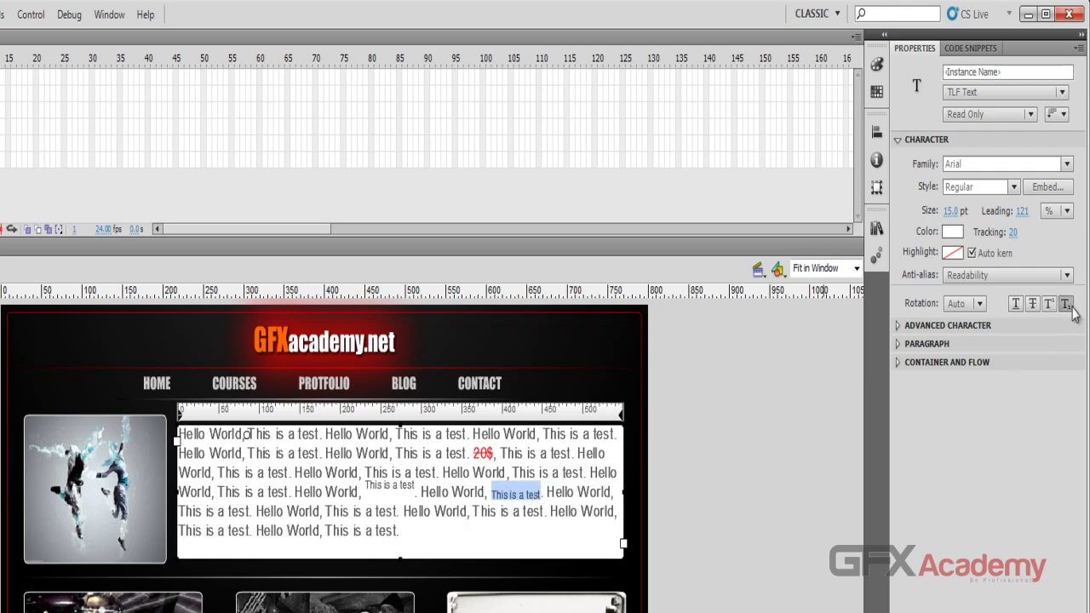
click(452, 513)
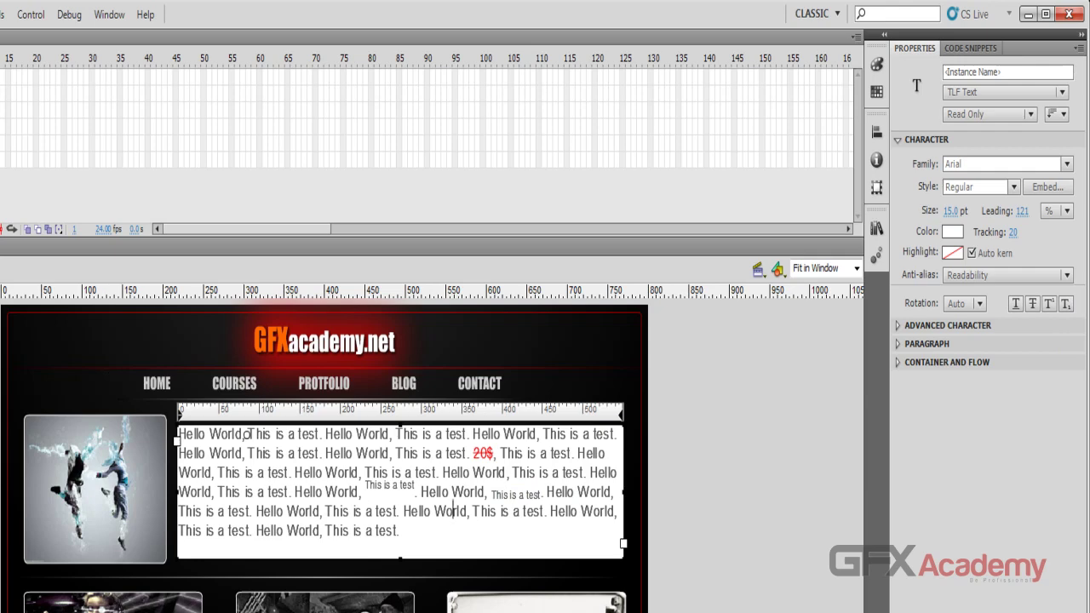
key(Escape)
Step: Color the "Hello World" phrase with the subscript bright green and the one with the superscript yellow, and leave text editing
double_click(493, 487)
drag(421, 491, 543, 490)
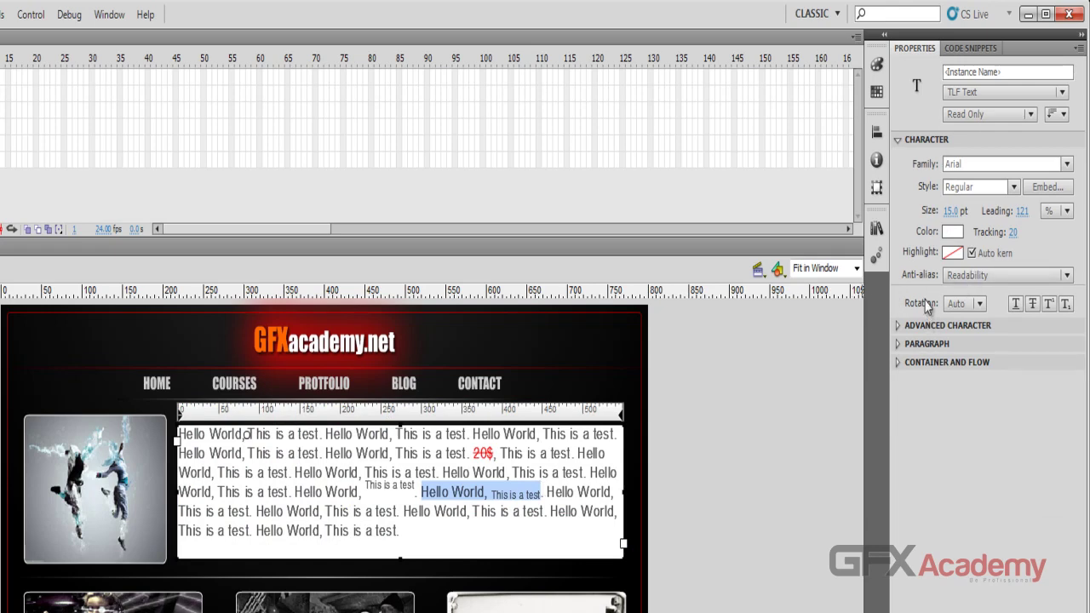
click(952, 232)
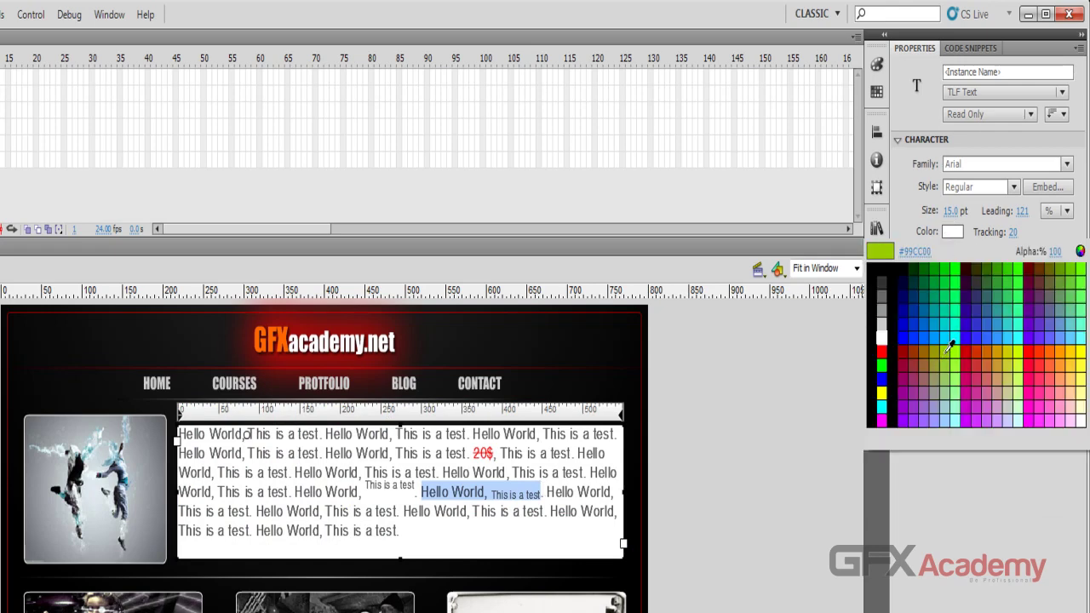
click(955, 344)
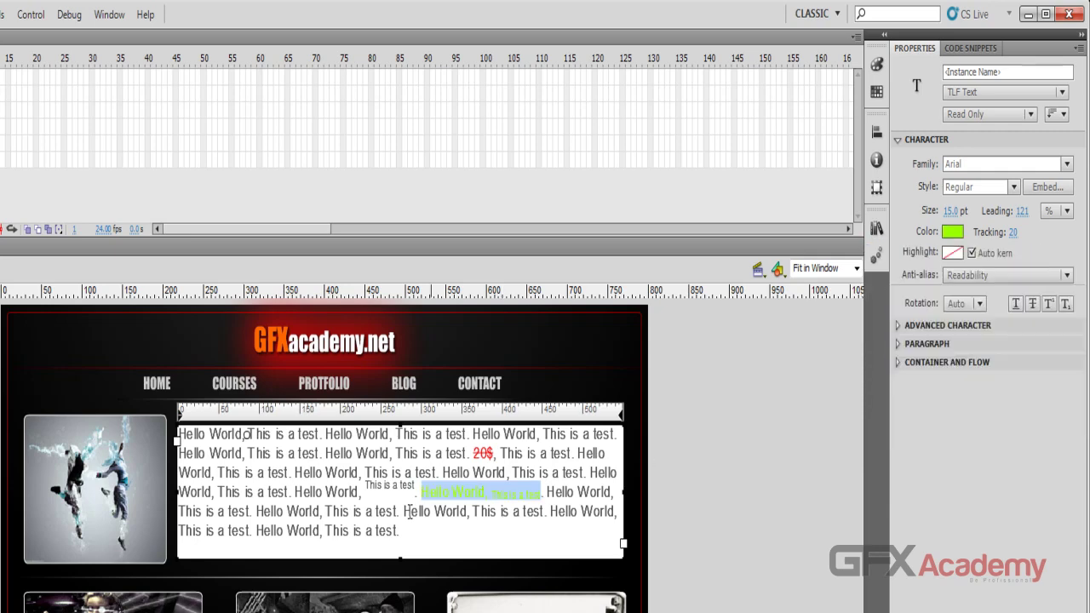
drag(295, 491, 415, 491)
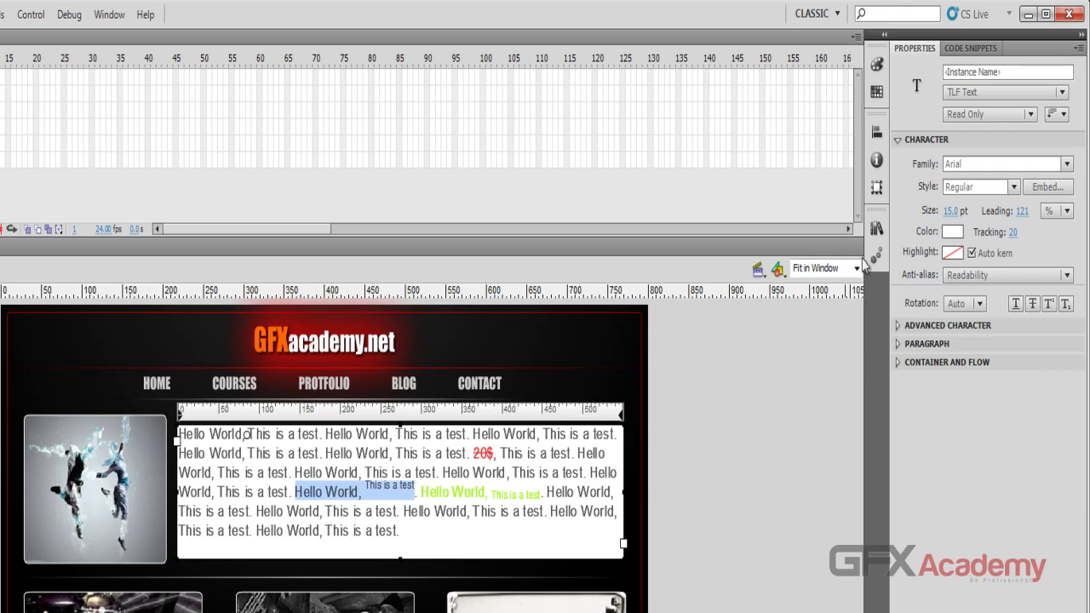
click(952, 231)
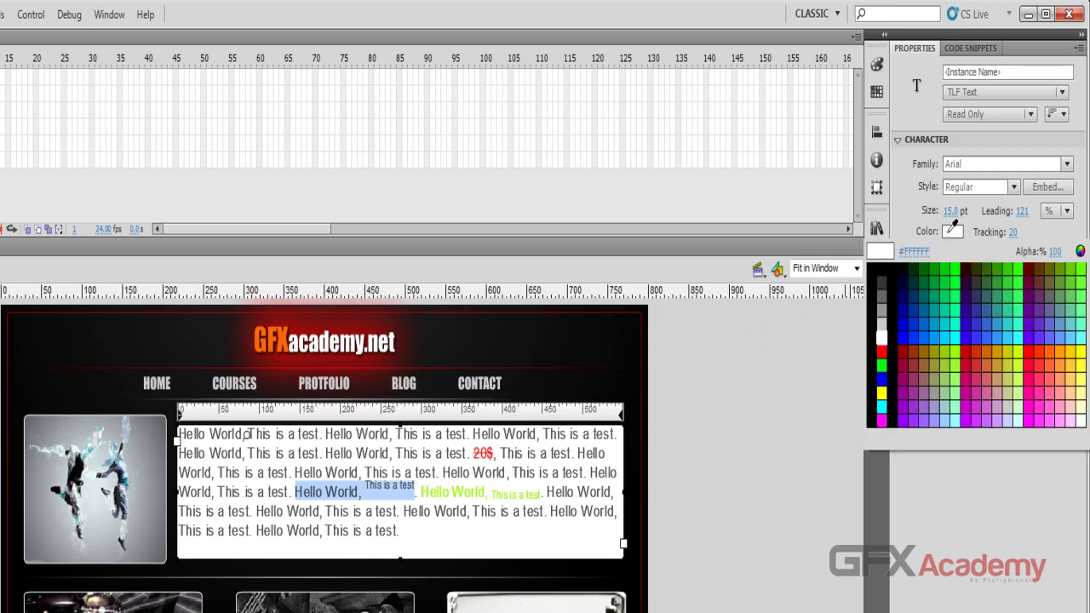
click(1082, 341)
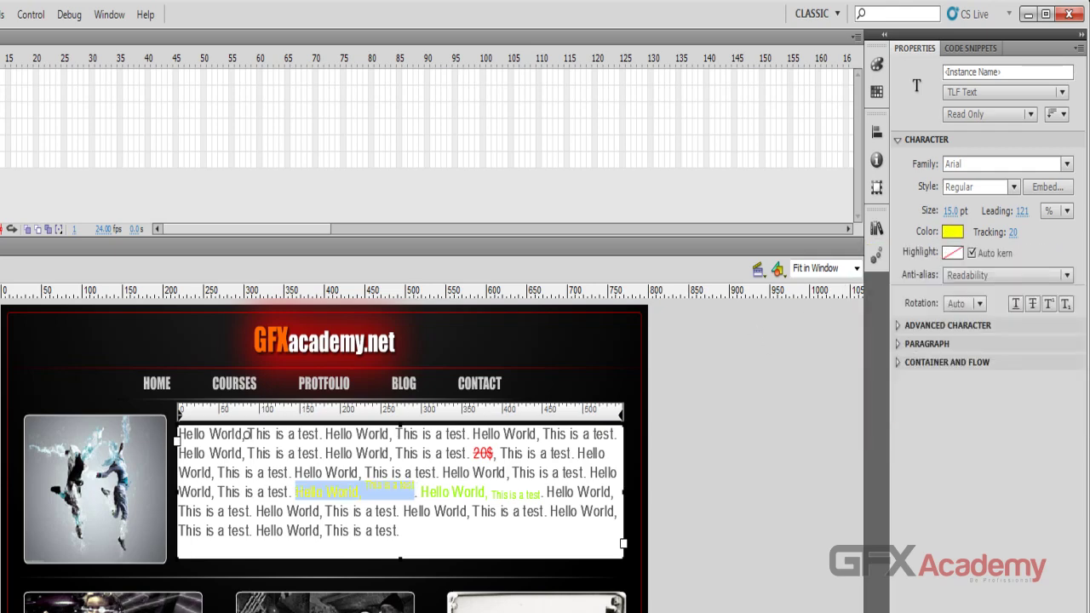
key(Escape)
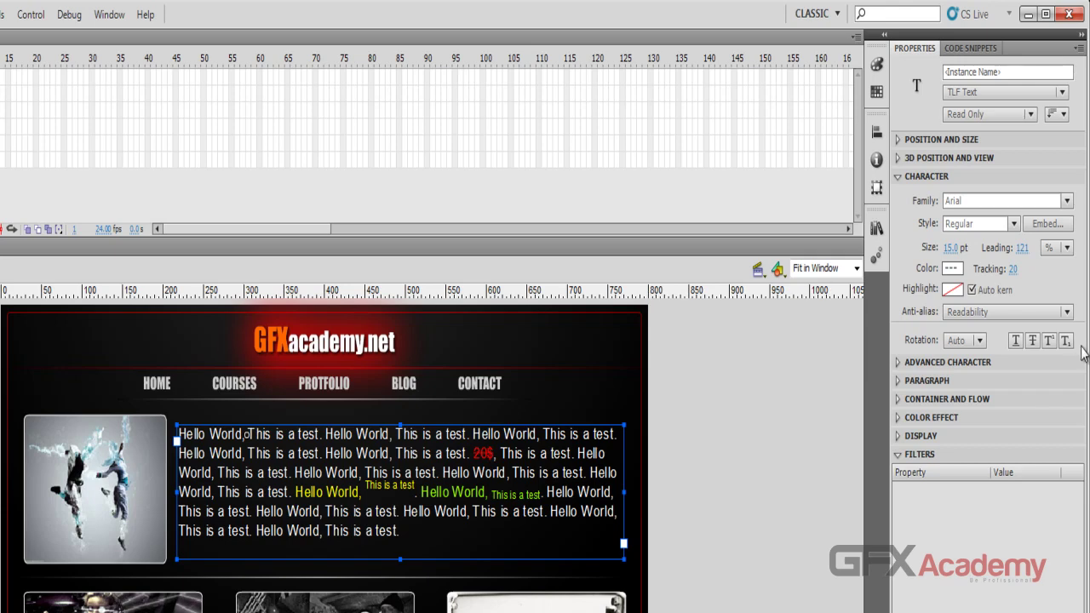
Step: Show the advanced character options instead of the basic ones and add "GFXacademy.net" at the end of the paragraph
click(898, 179)
click(898, 196)
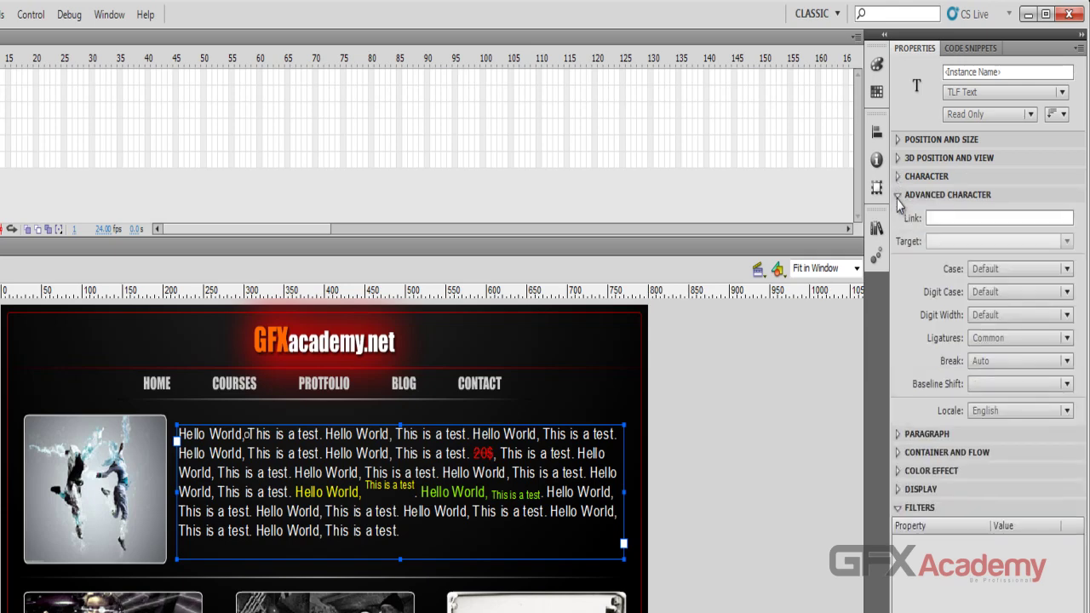
double_click(503, 492)
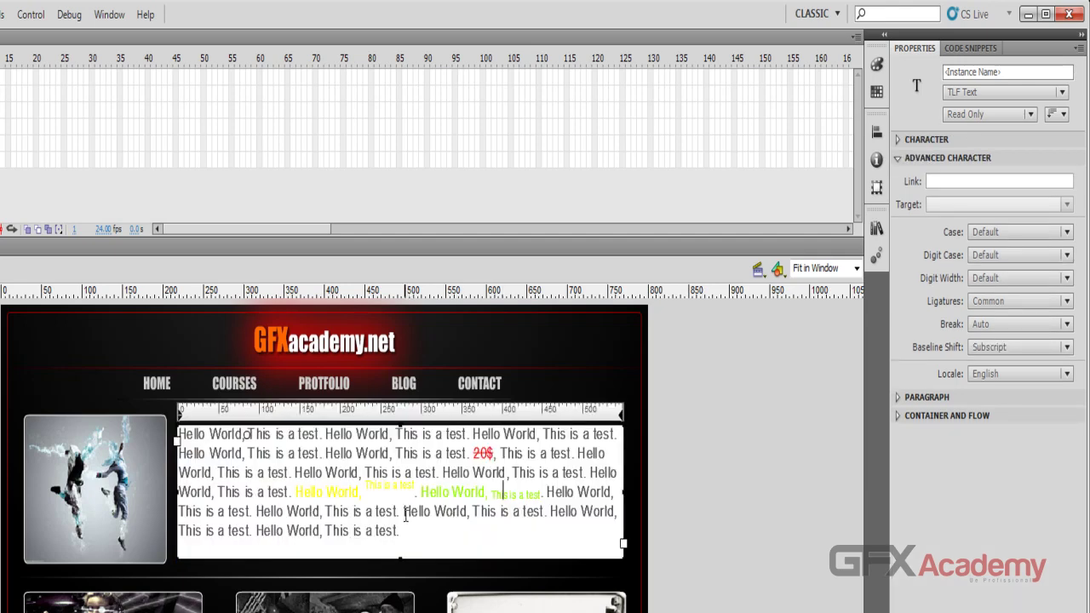
click(413, 528)
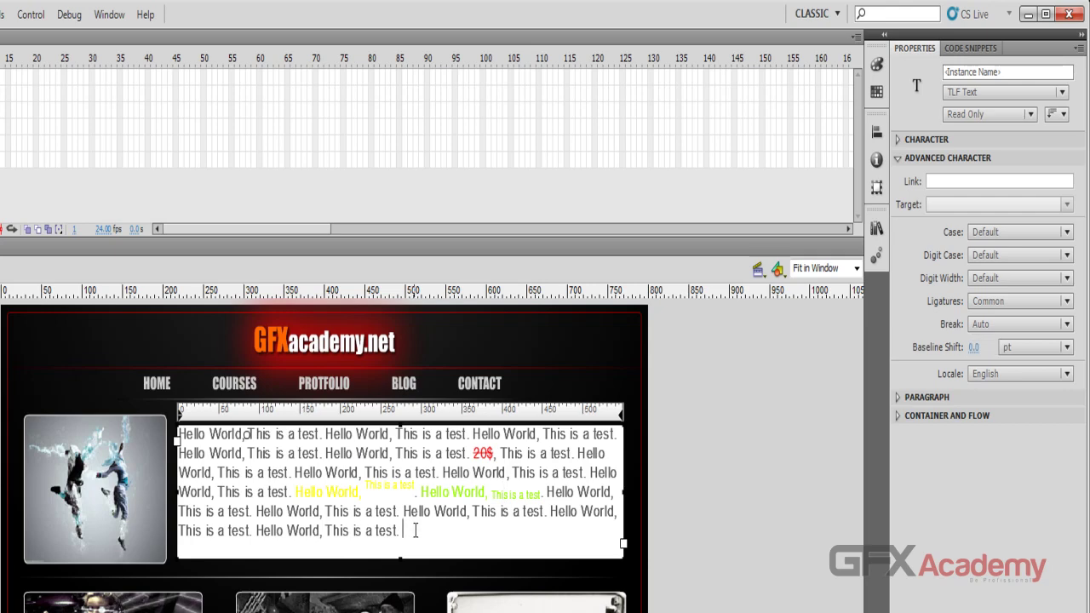
text(GFXacademy.net)
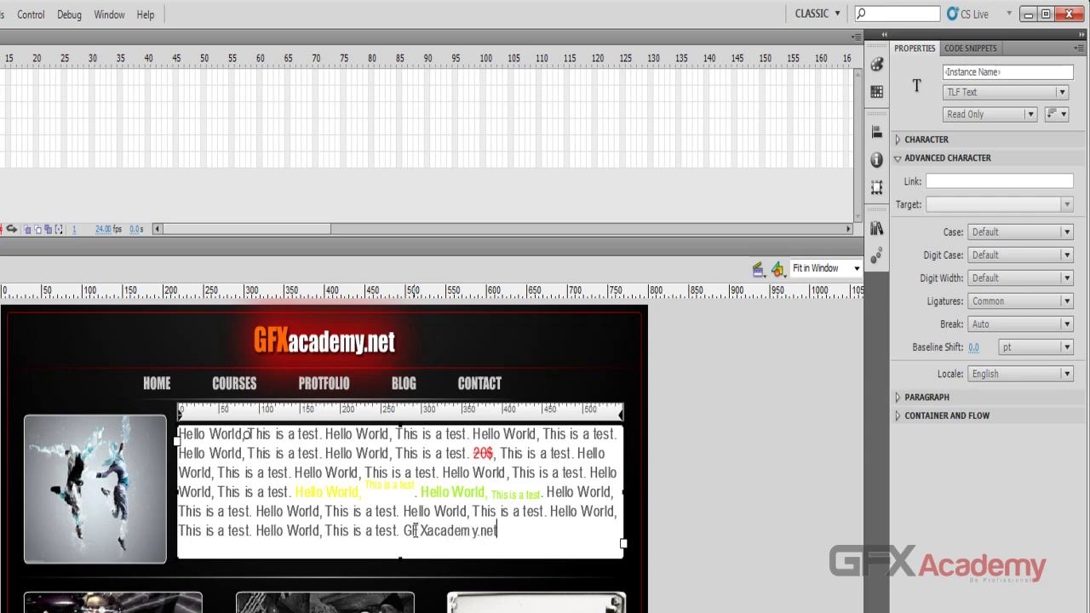
click(407, 530)
click(426, 530)
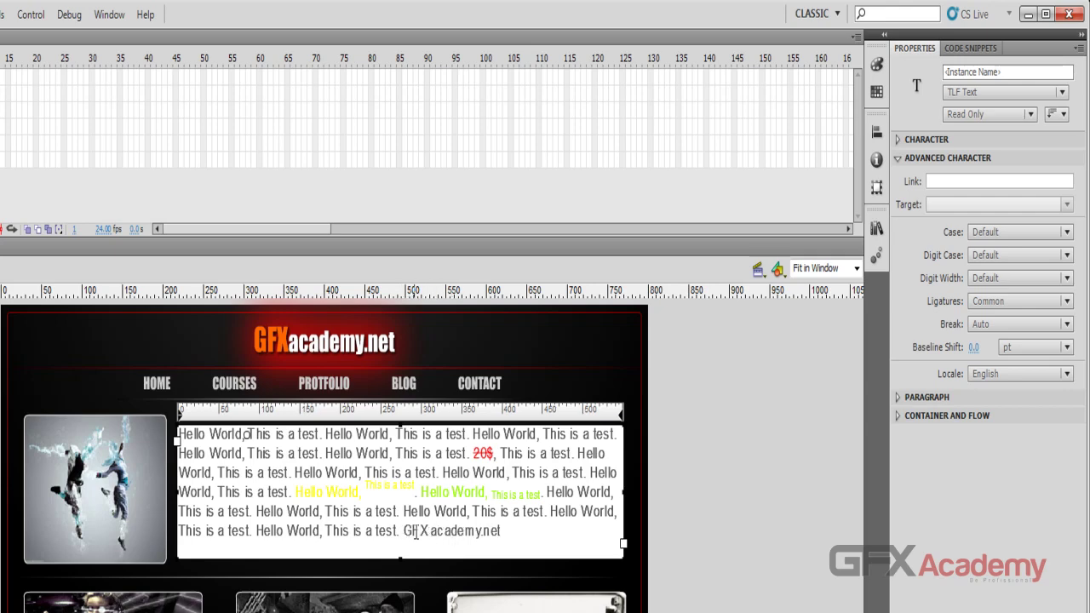
drag(419, 529, 428, 530)
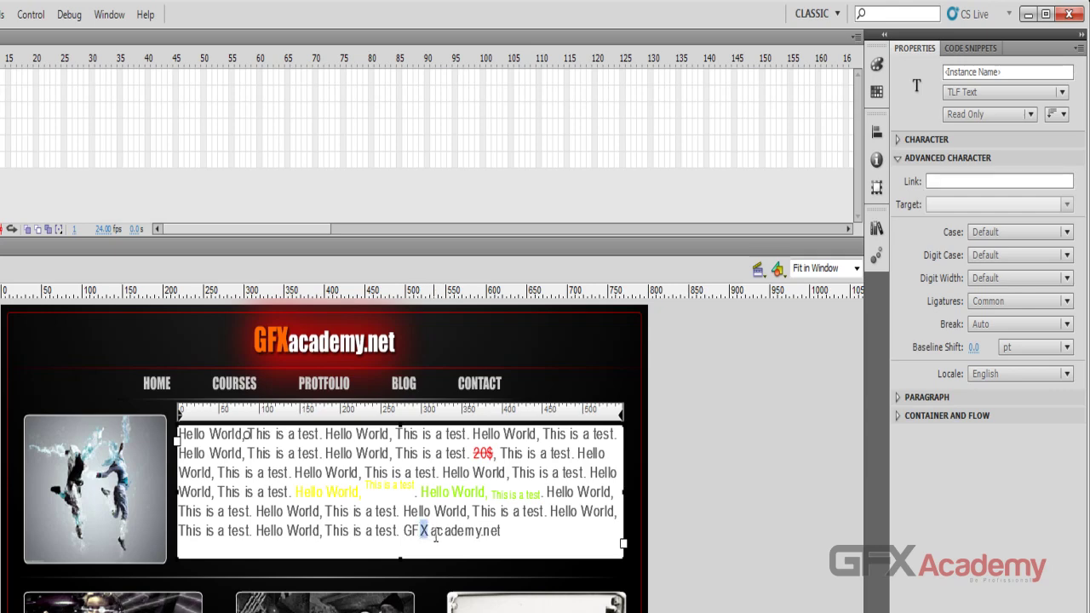
key(BackSpace)
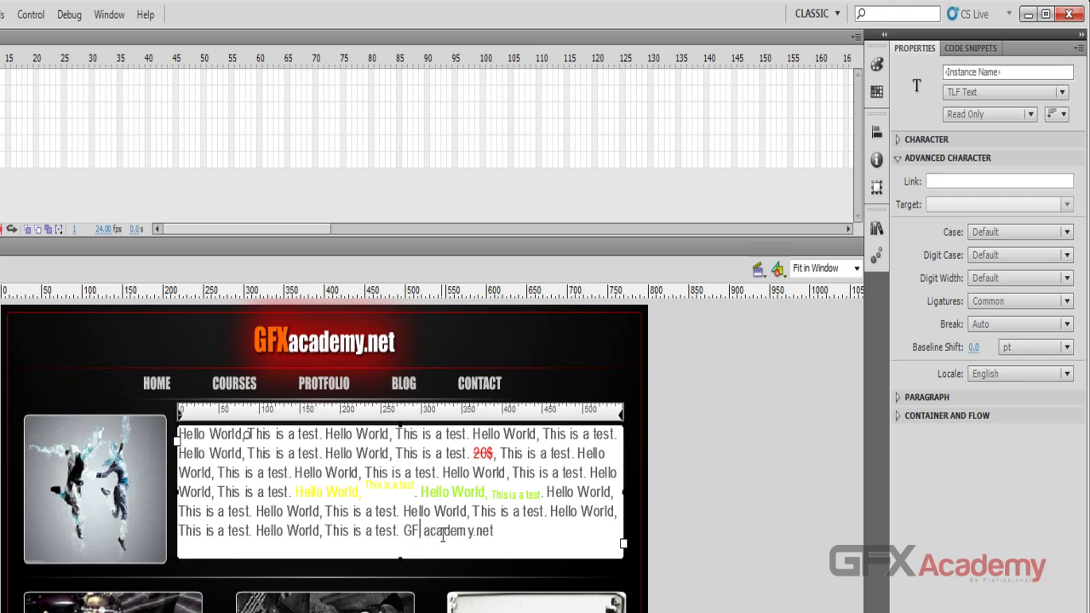
text(X)
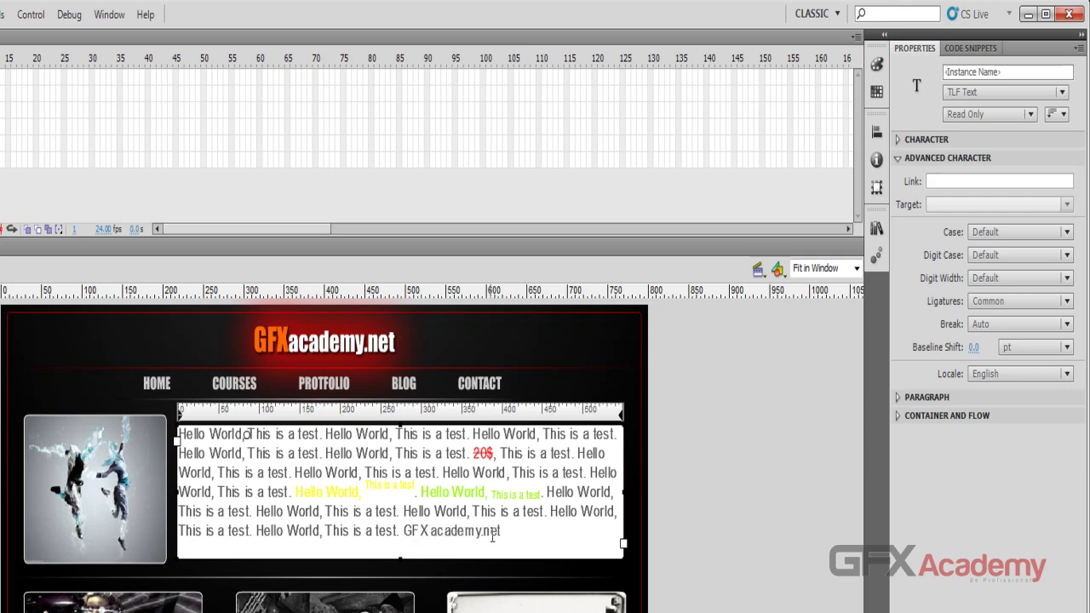
drag(403, 530, 503, 530)
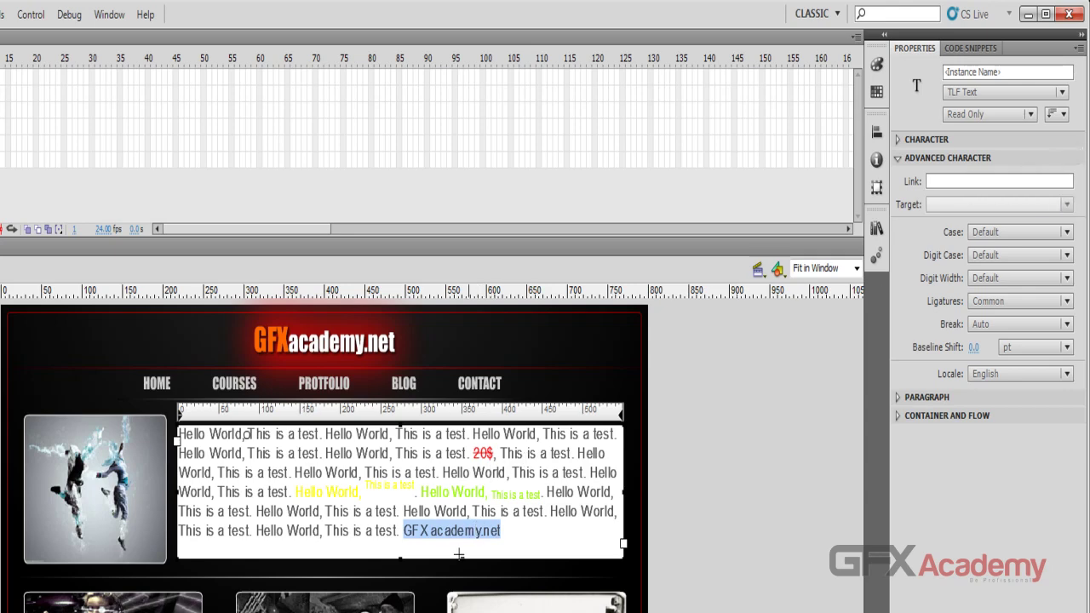
click(970, 180)
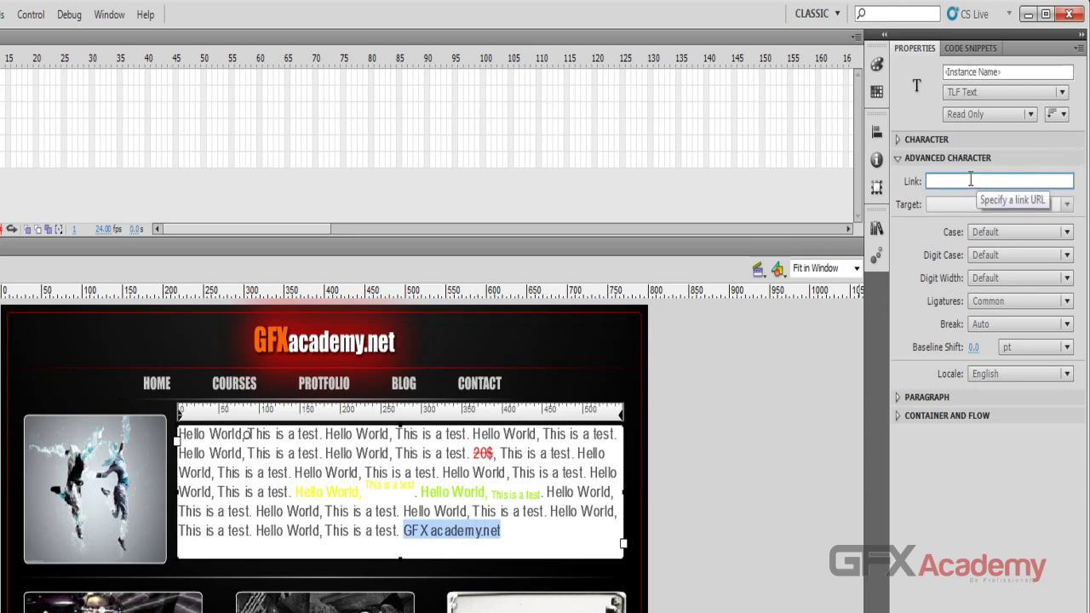
text(http:)
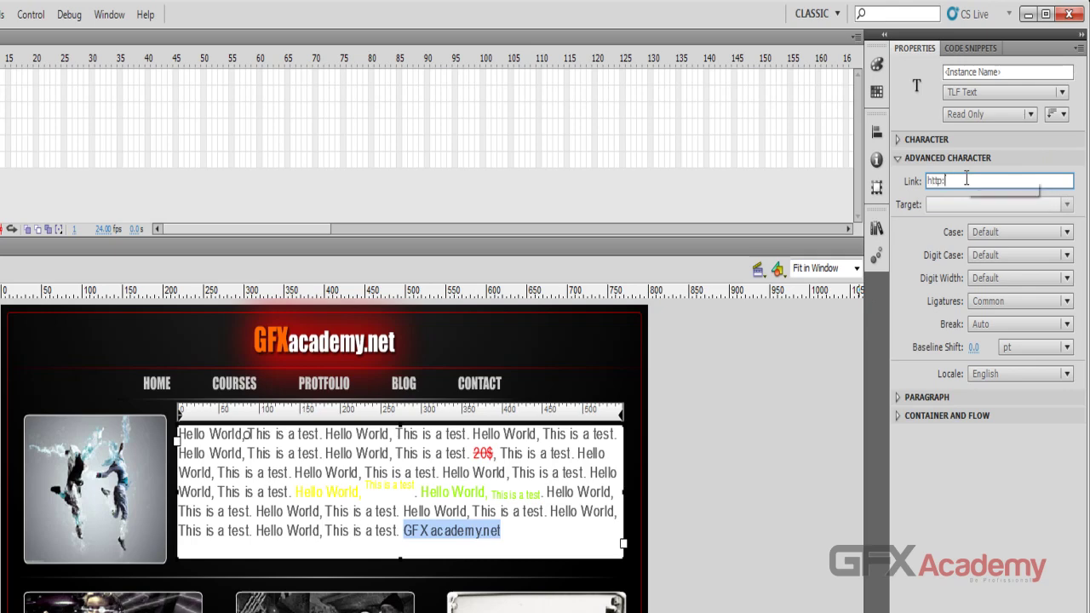
text(//ww)
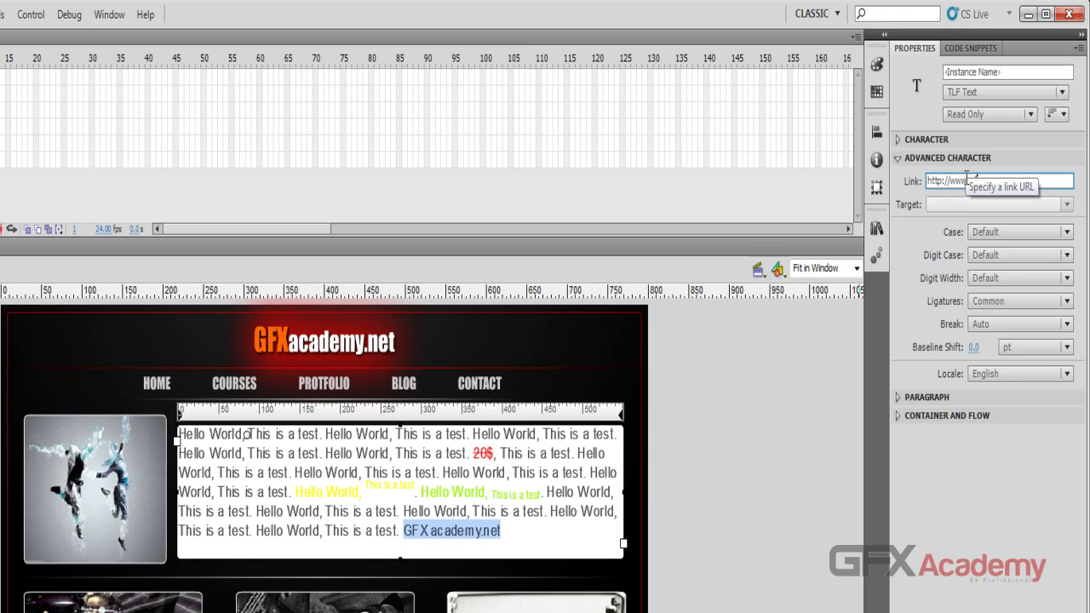
text(w.gfxacademy)
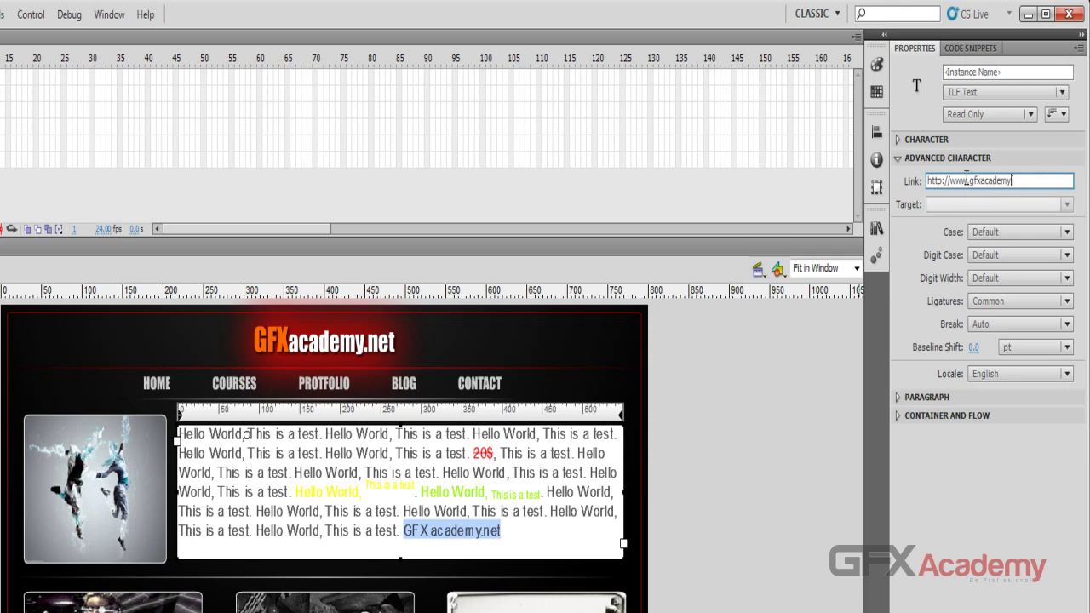
text(.net)
key(Return)
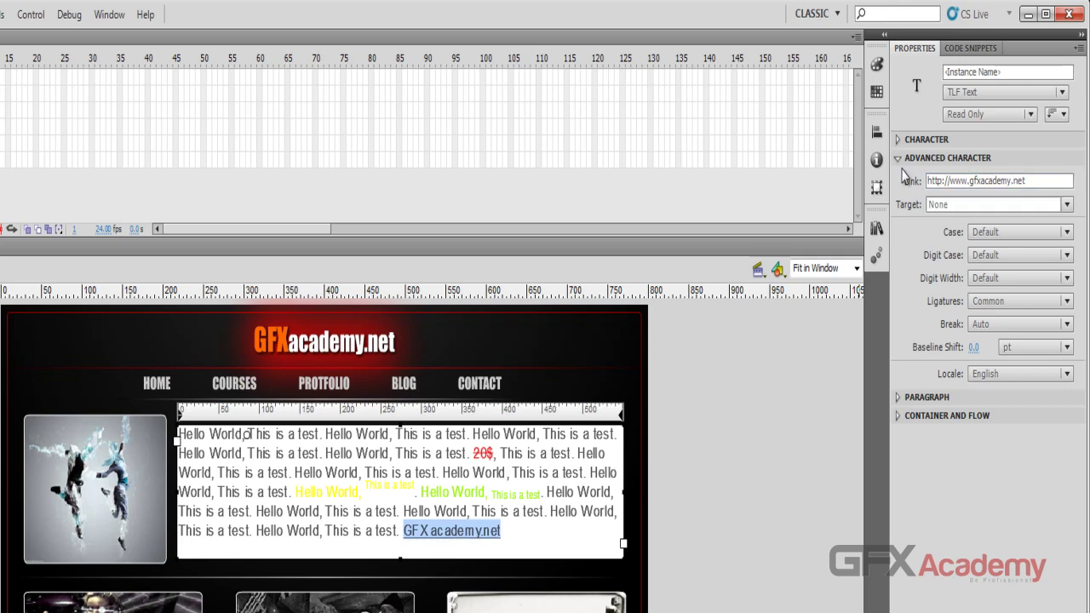
Step: Set the target of the "GFXacademy.net" link to _blank and leave text editing
click(1067, 205)
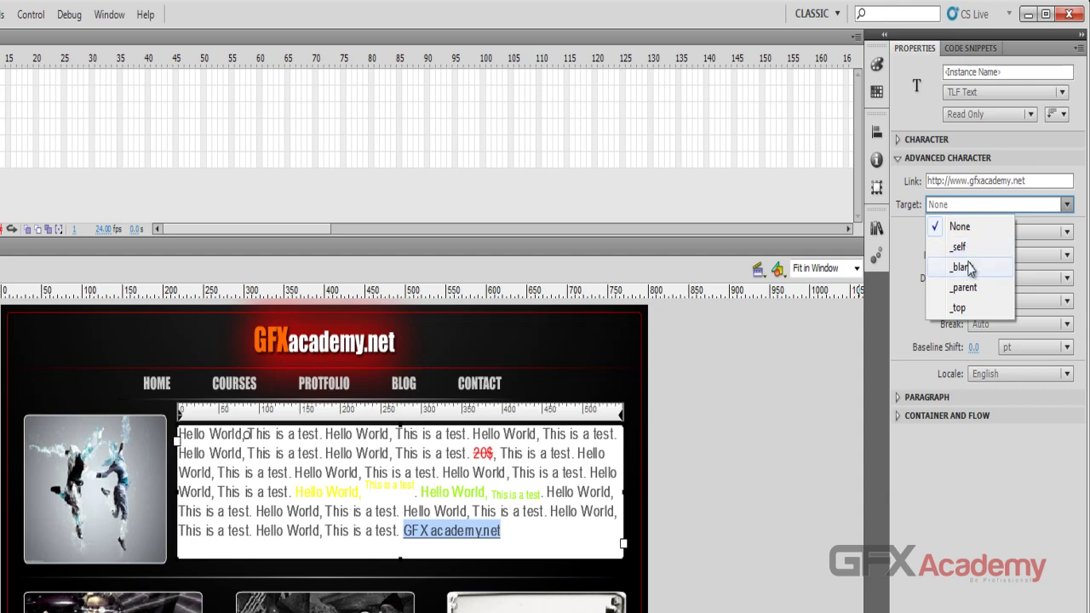
click(1065, 205)
click(1065, 206)
click(979, 269)
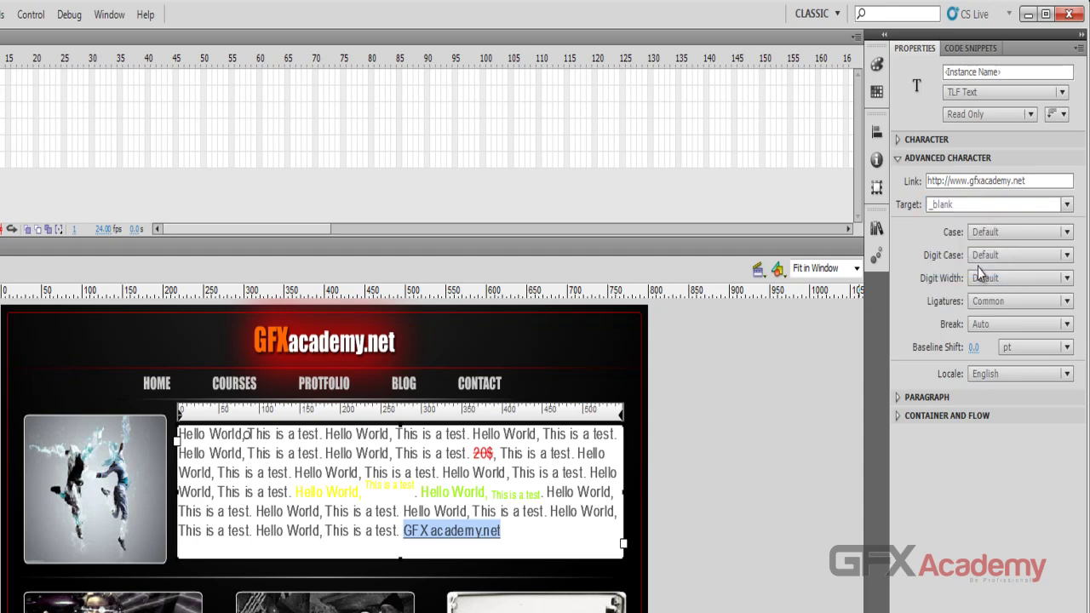
key(Escape)
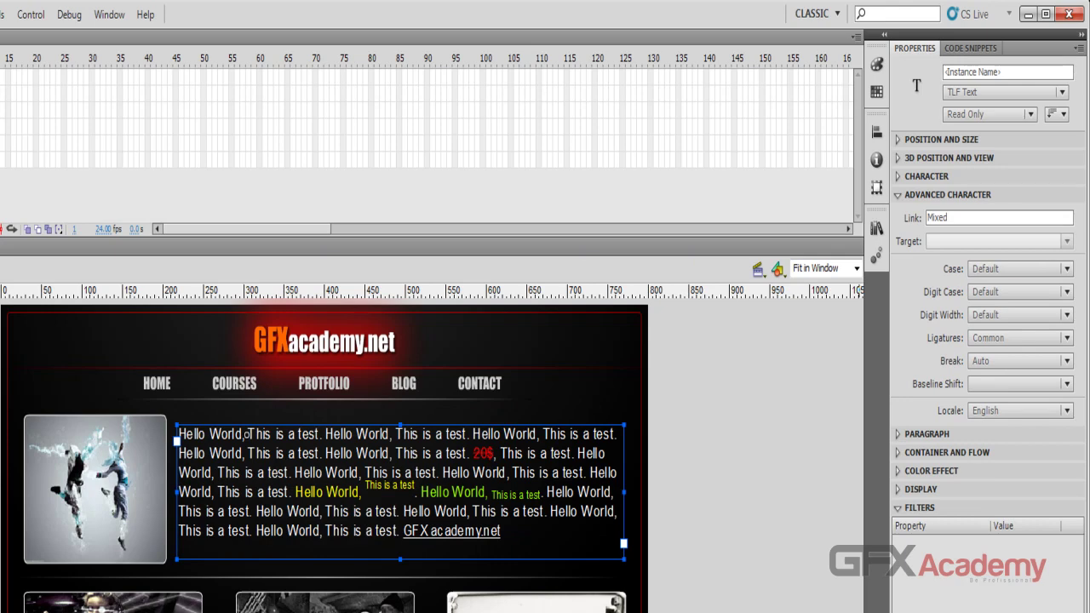
Step: Test the movie, follow the "GFXacademy.net" link into Firefox, and return to Flash, closing the web page and the preview
key(ctrl+Return)
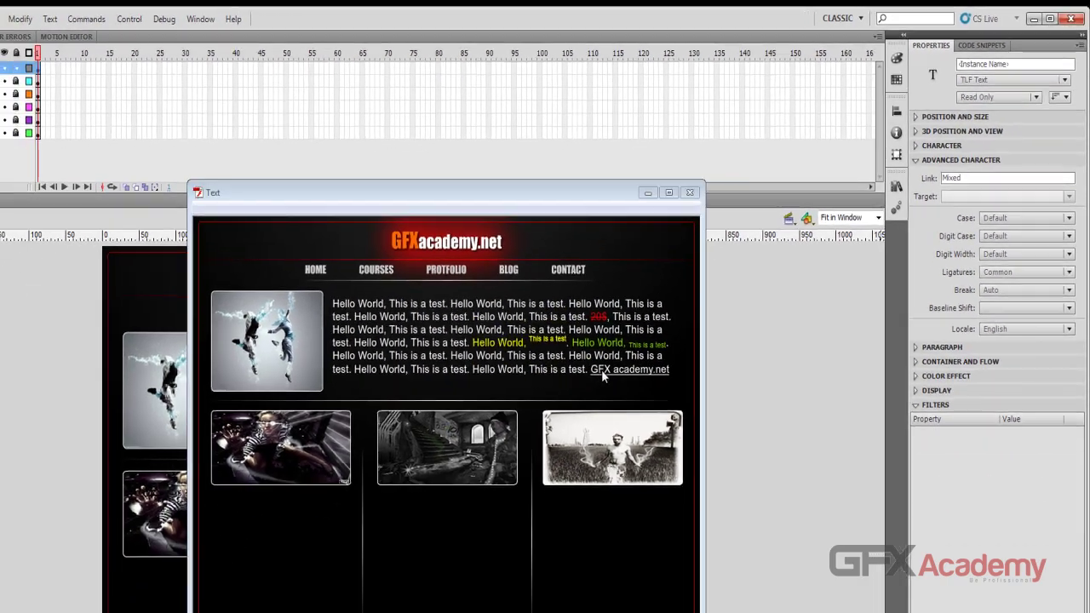
click(554, 469)
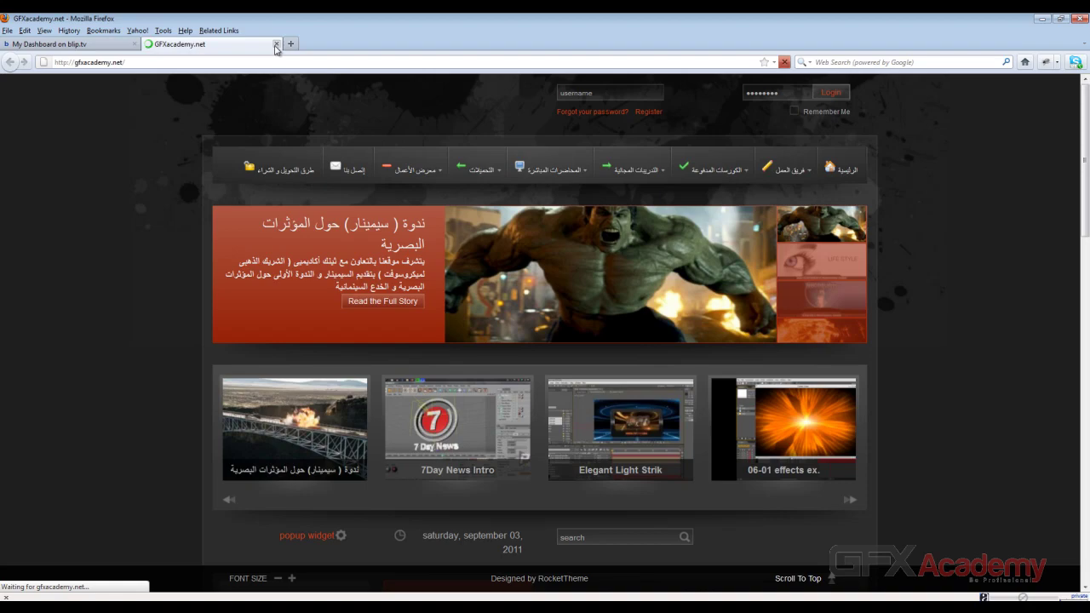
click(275, 45)
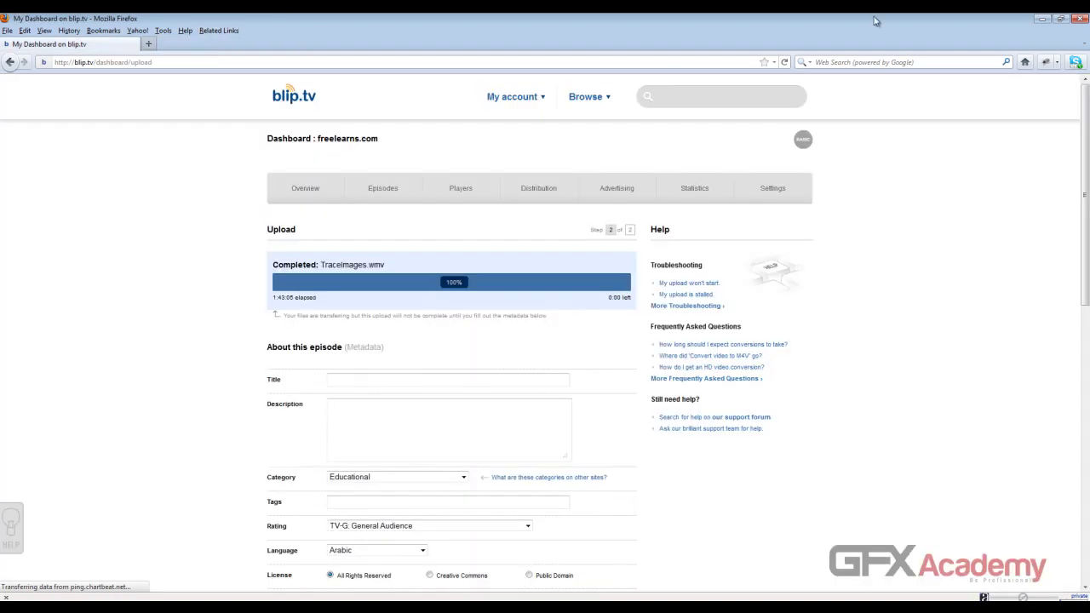
click(1040, 21)
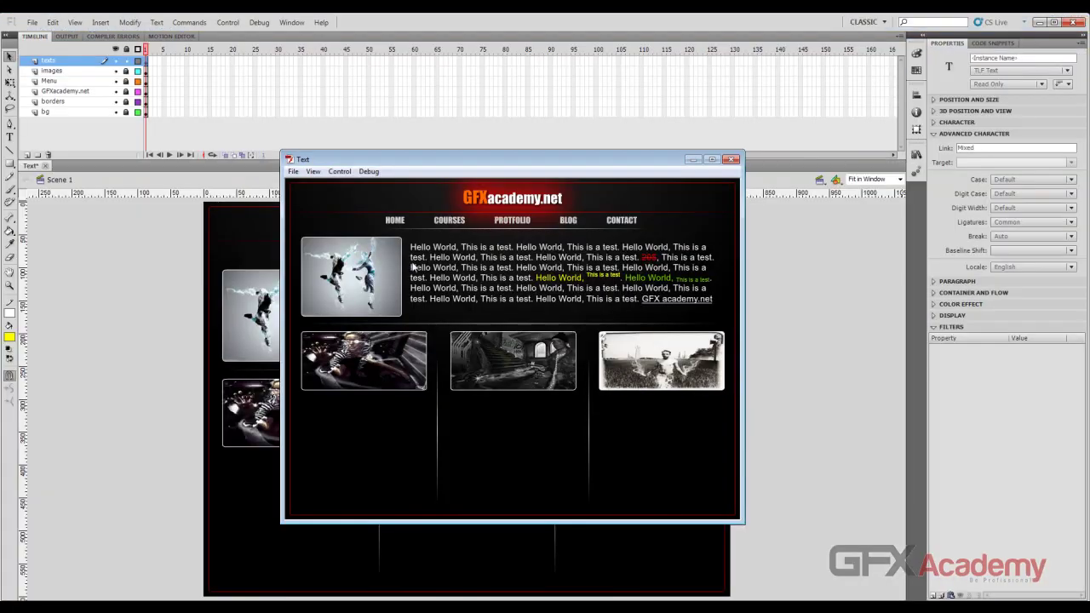
click(732, 160)
Step: Color the linked "GFXacademy.net" text cyan, leave text editing and collapse the basic character options
double_click(623, 347)
drag(613, 342, 529, 343)
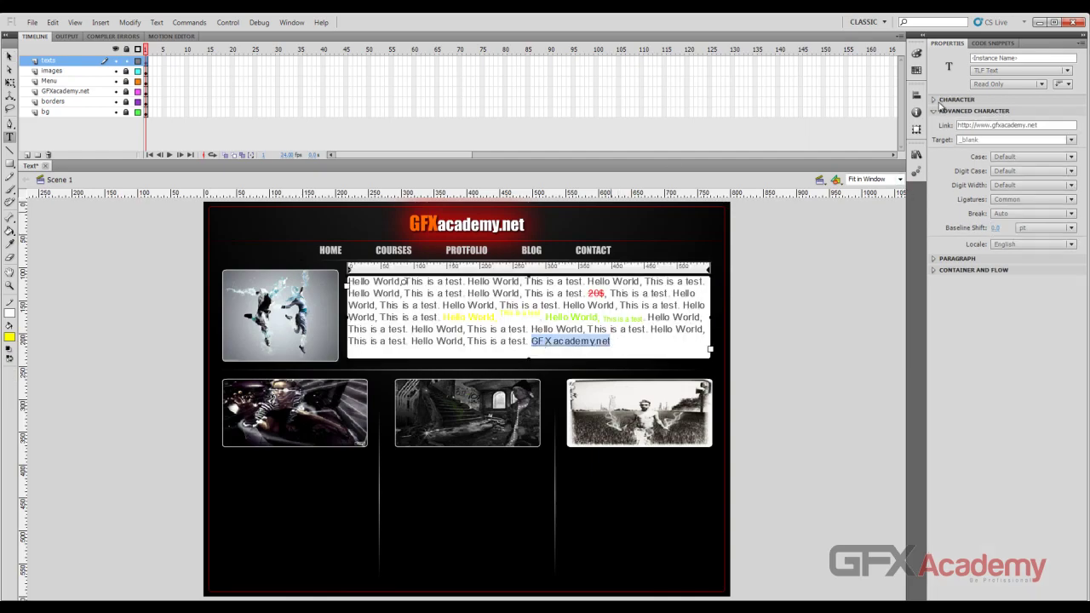
click(945, 99)
click(978, 156)
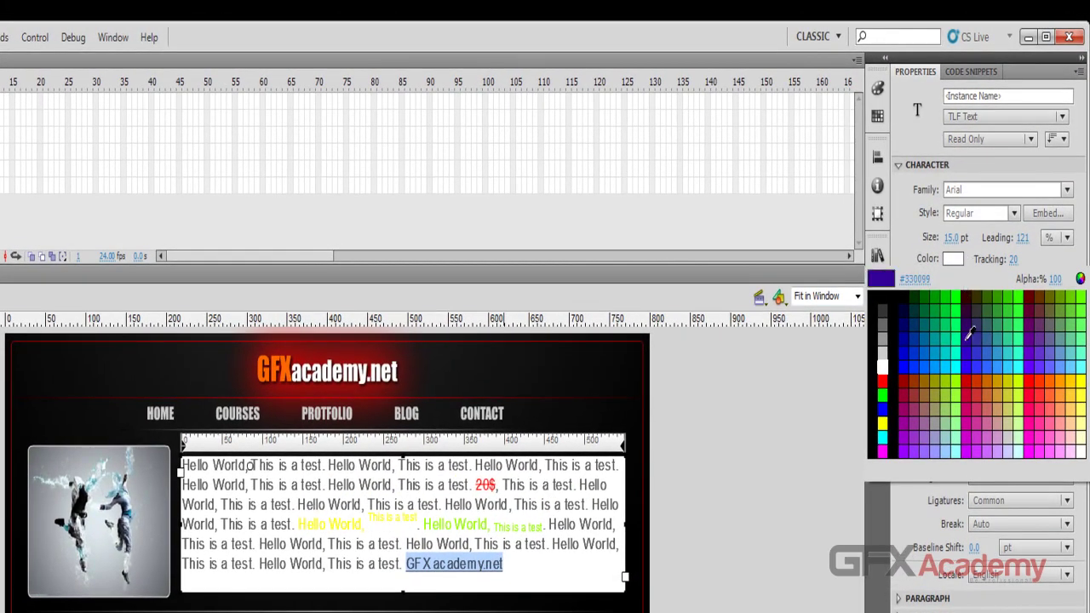
click(961, 361)
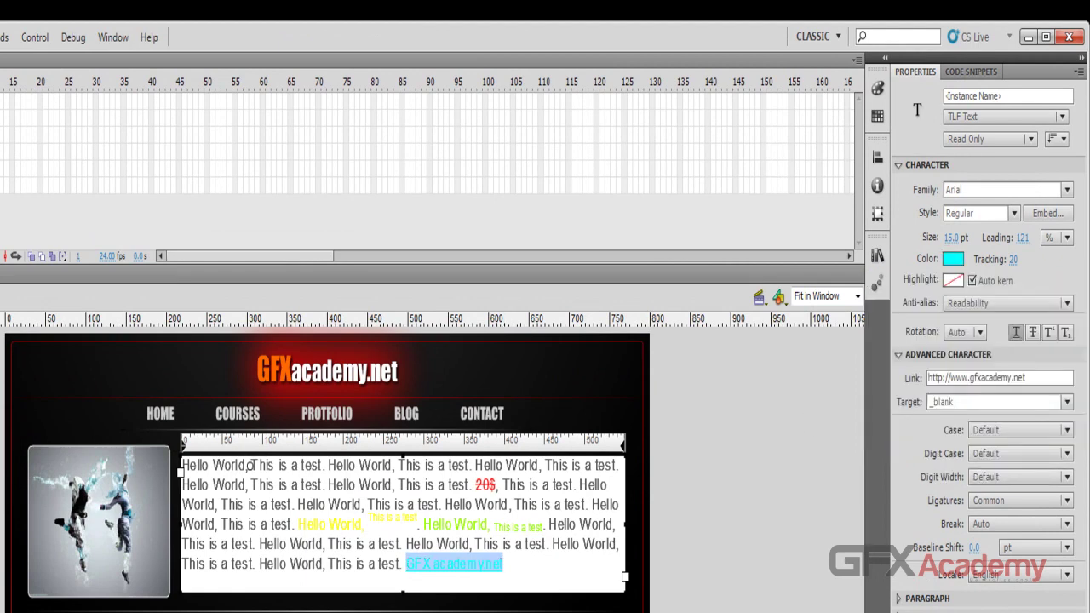
key(Escape)
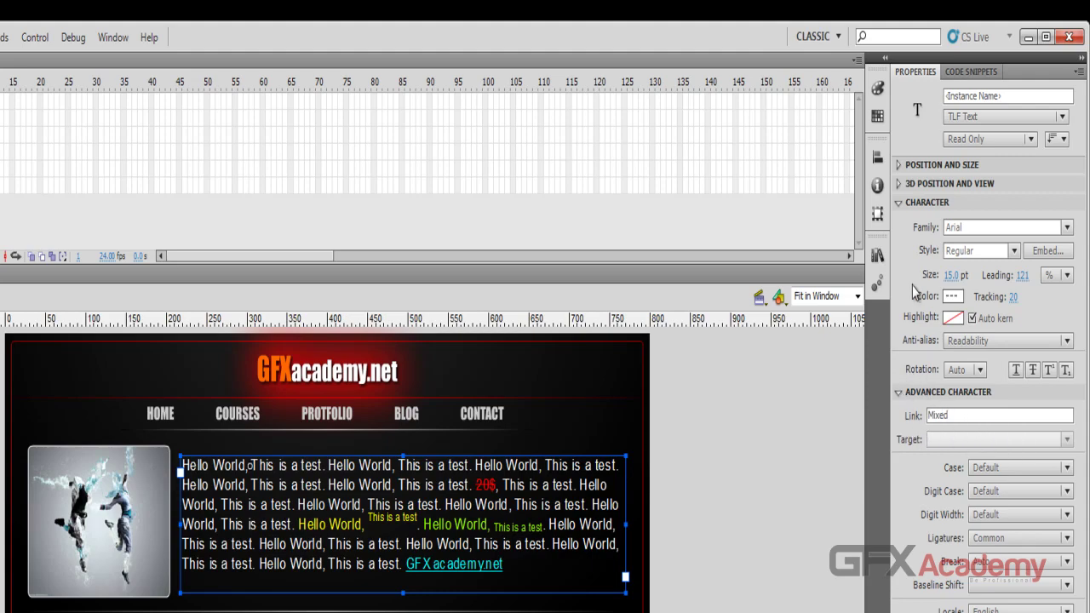
click(903, 203)
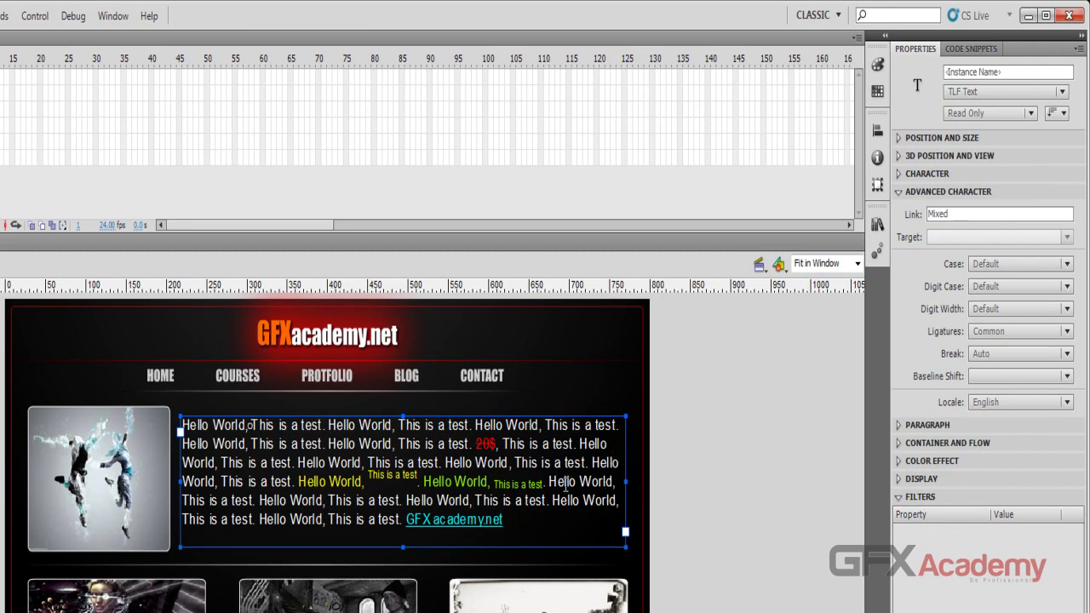
click(951, 215)
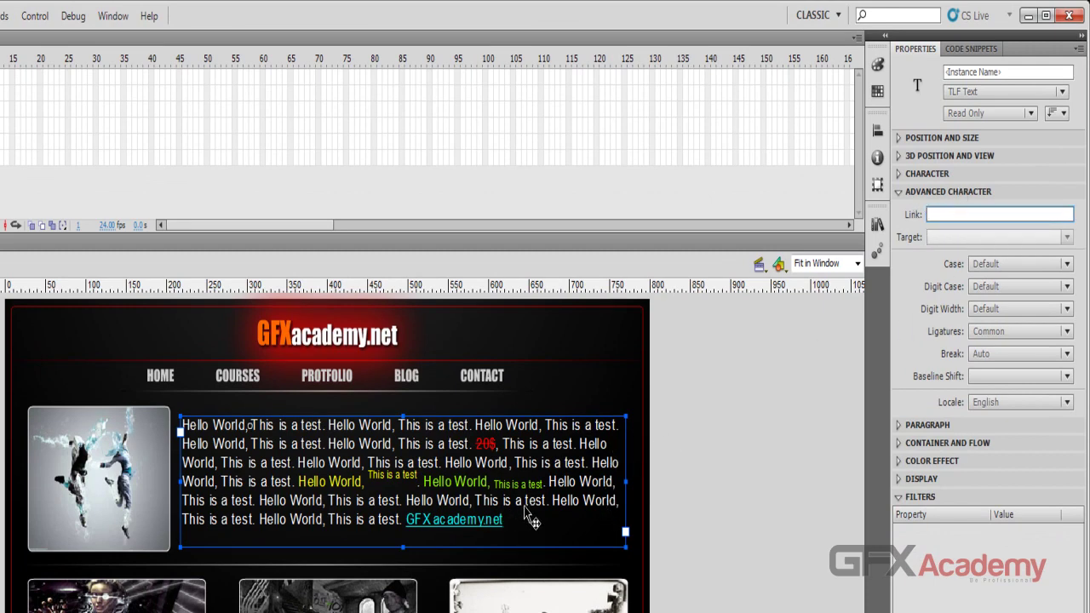
click(555, 476)
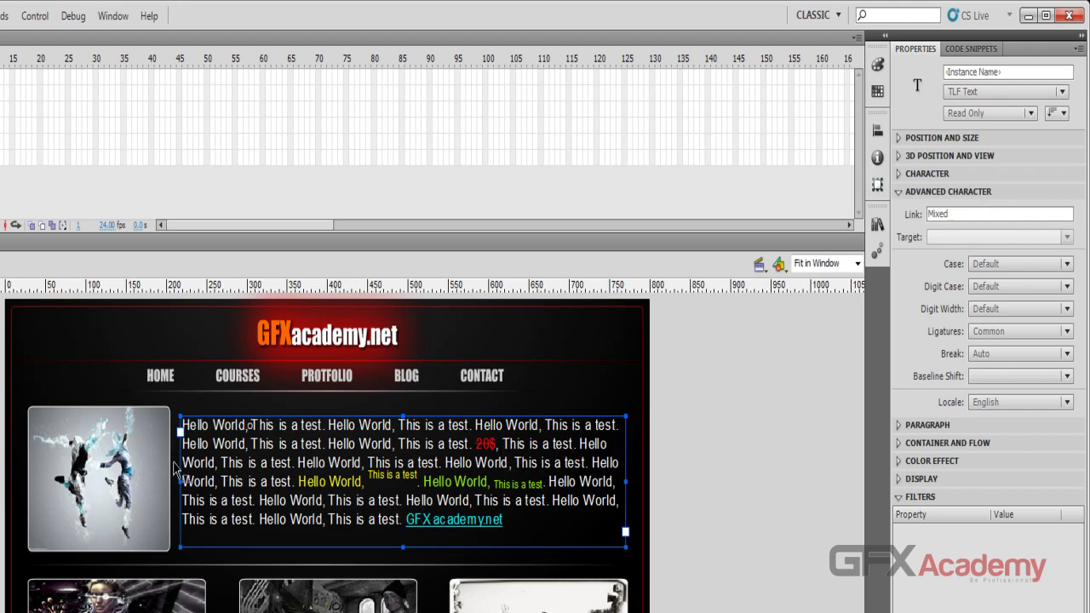
click(973, 215)
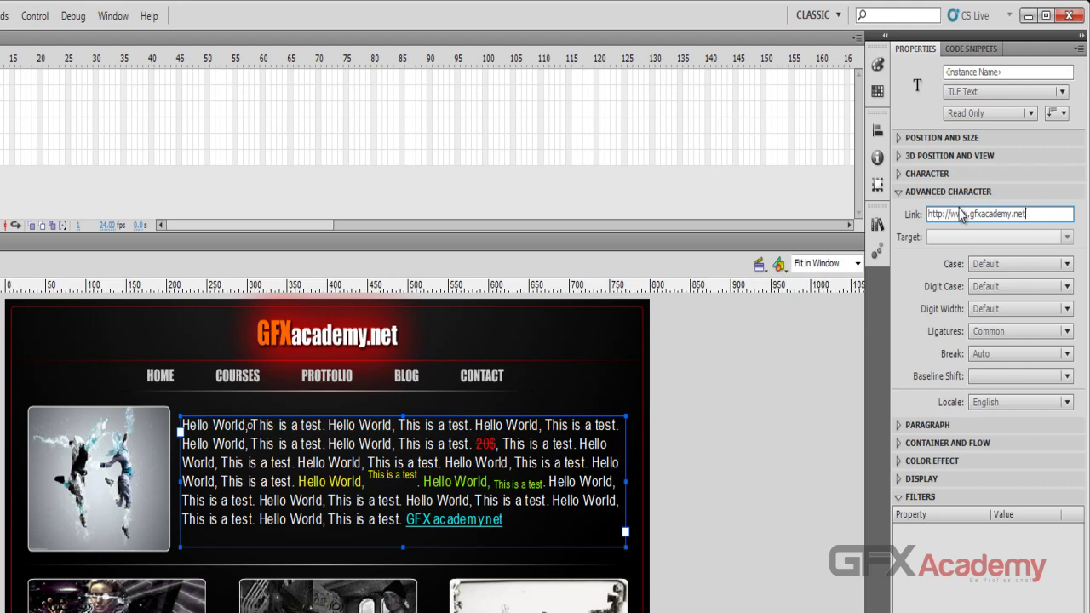
key(Return)
click(1067, 237)
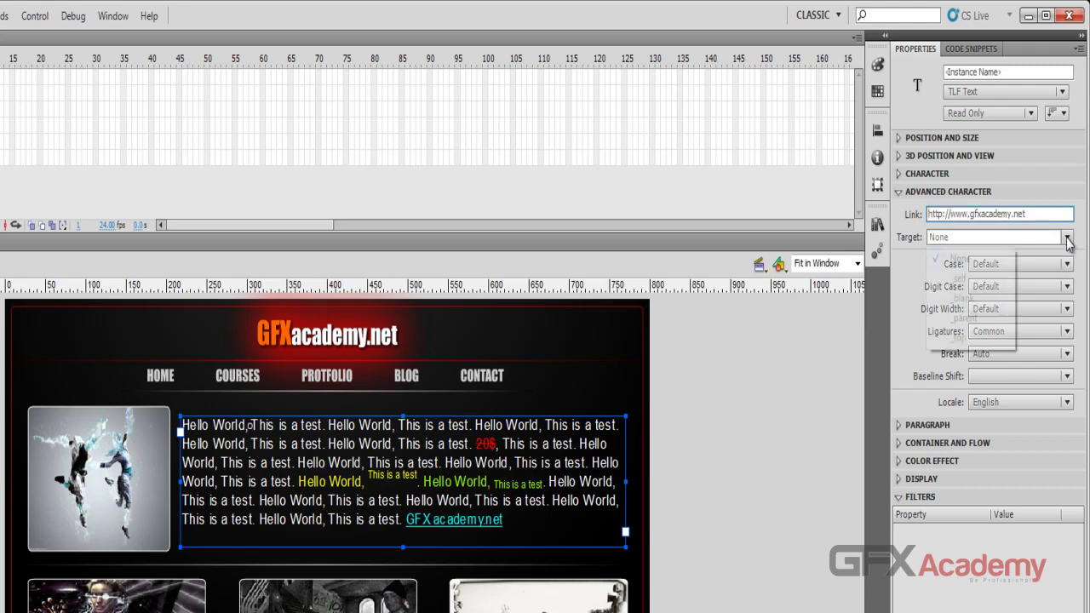
click(964, 298)
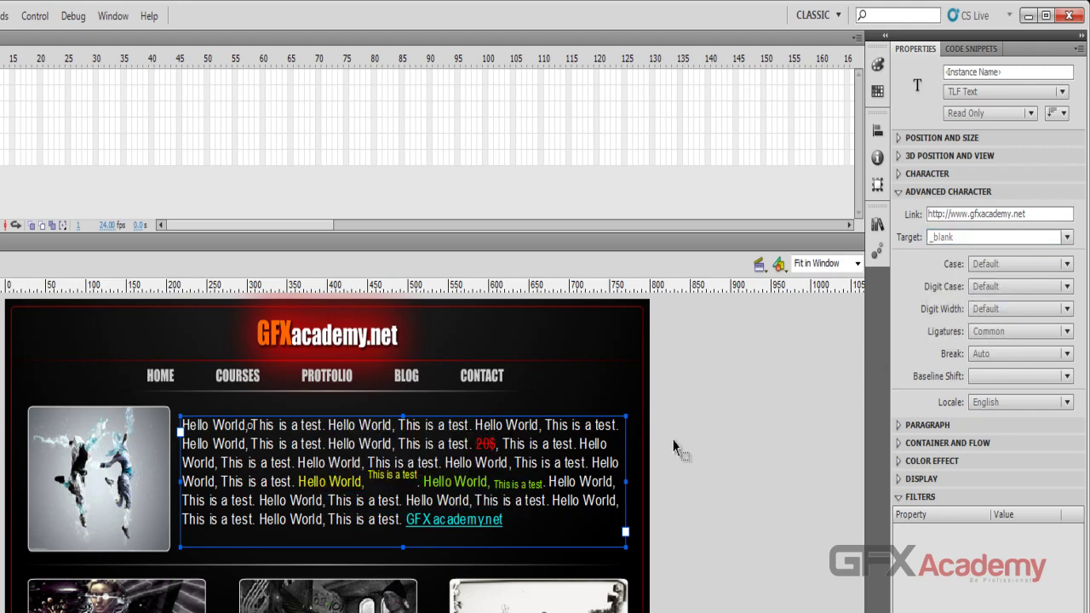
Step: Test the movie by following the link from the ordinary paragraph text, and close the opened web page and the preview
key(ctrl+Return)
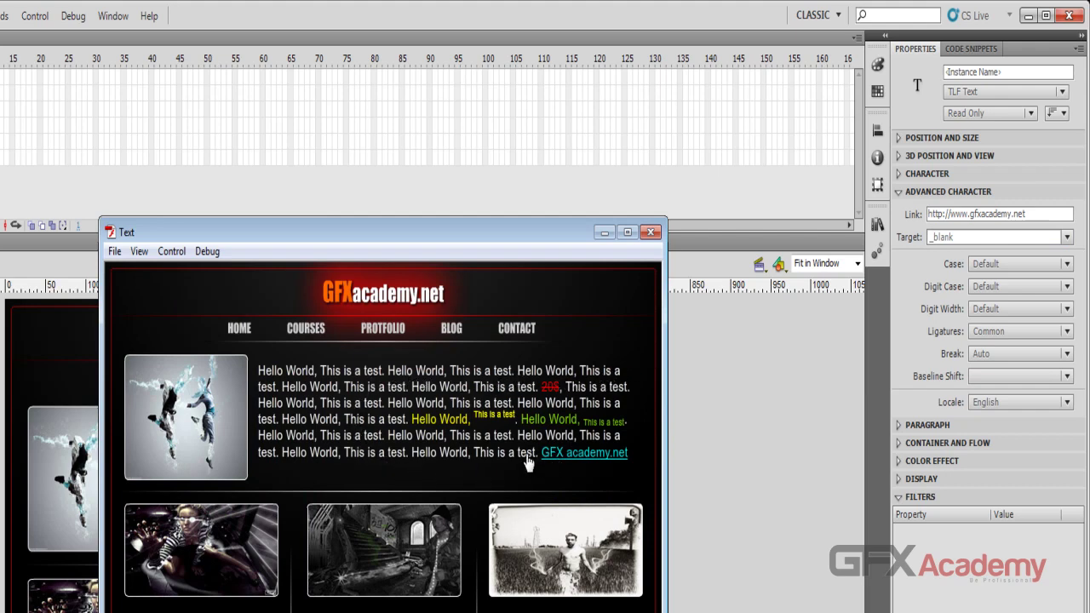
click(450, 397)
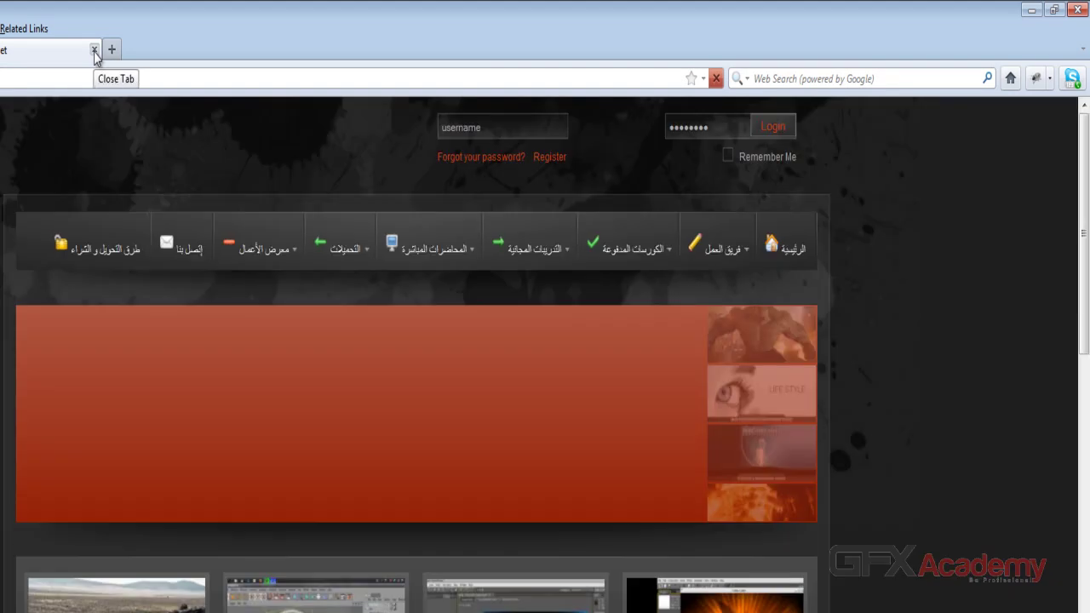
click(95, 52)
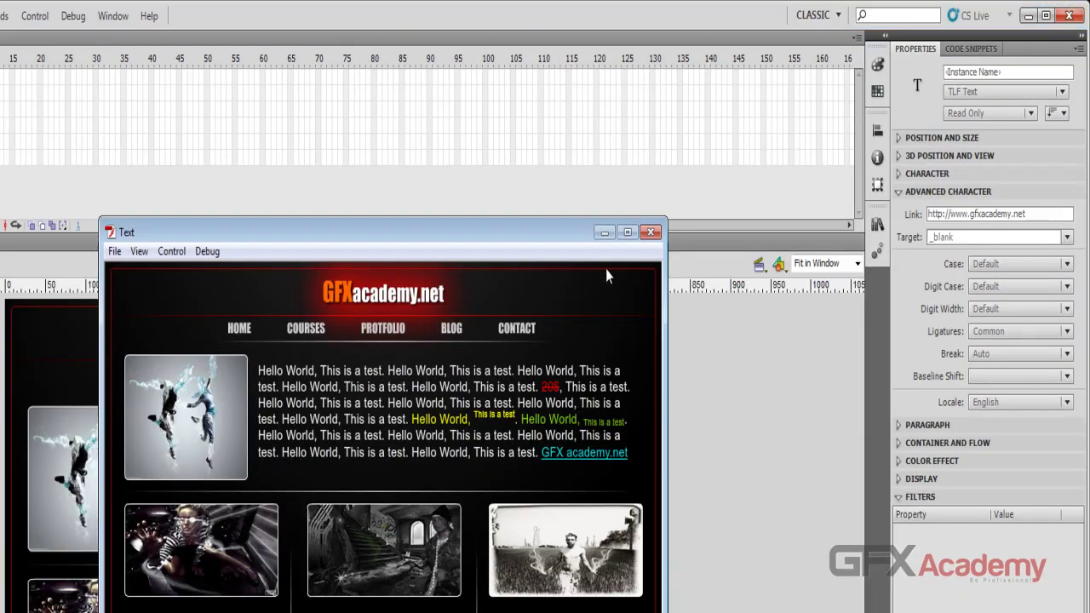
click(650, 231)
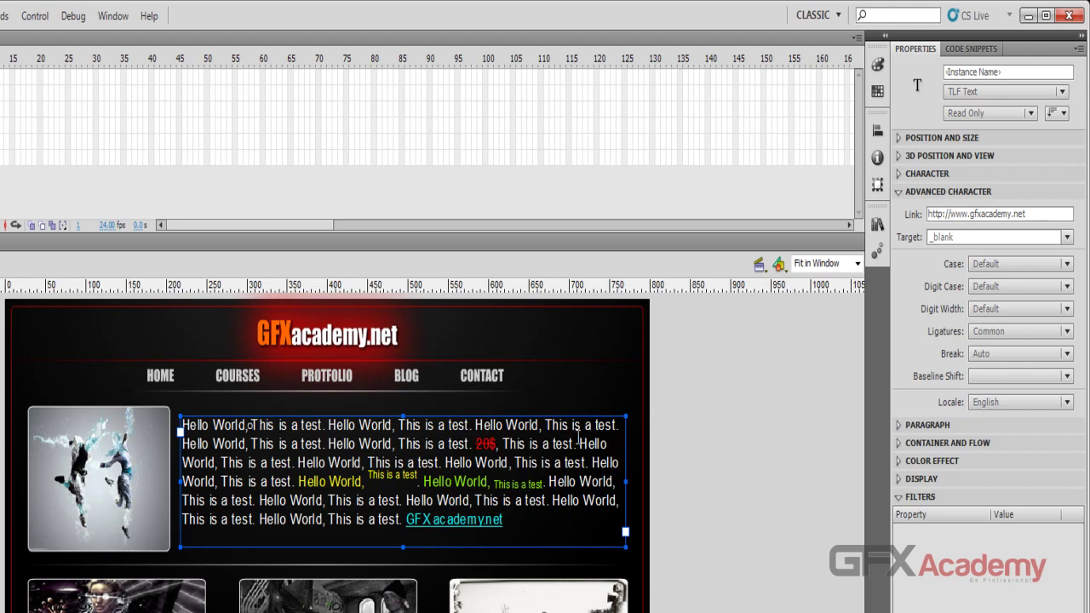
Step: Try the Upper Case setting on the whole text block and restore the Default case
click(1067, 266)
click(955, 283)
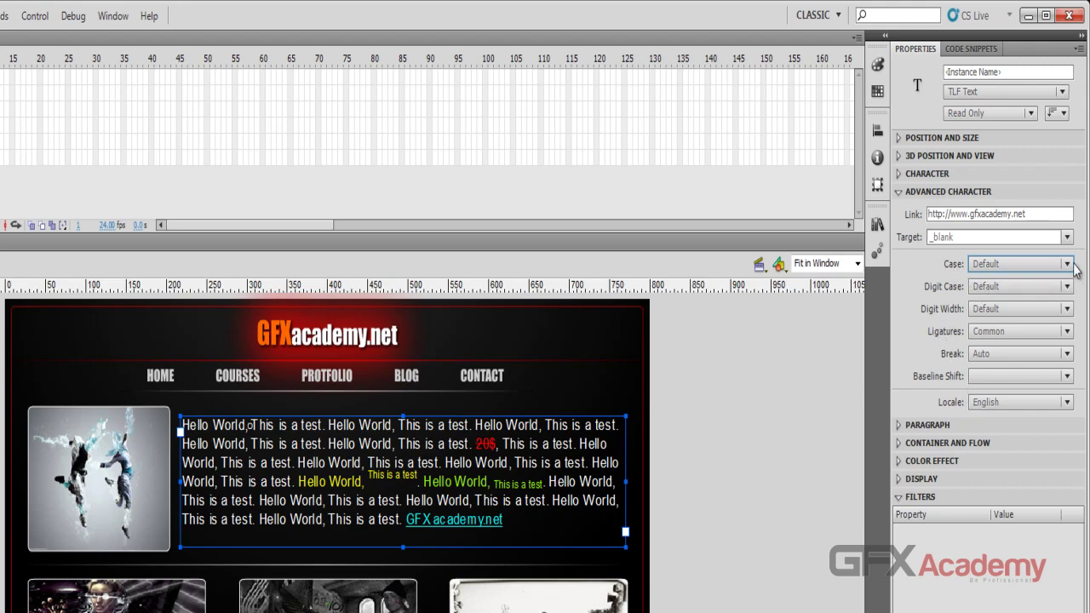
click(1066, 265)
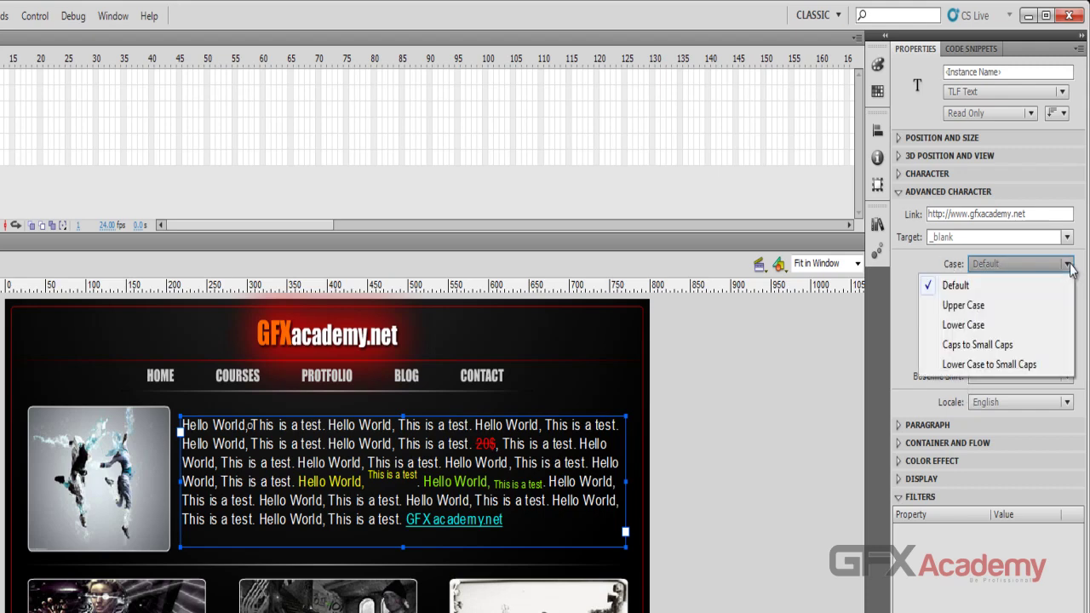
click(1068, 265)
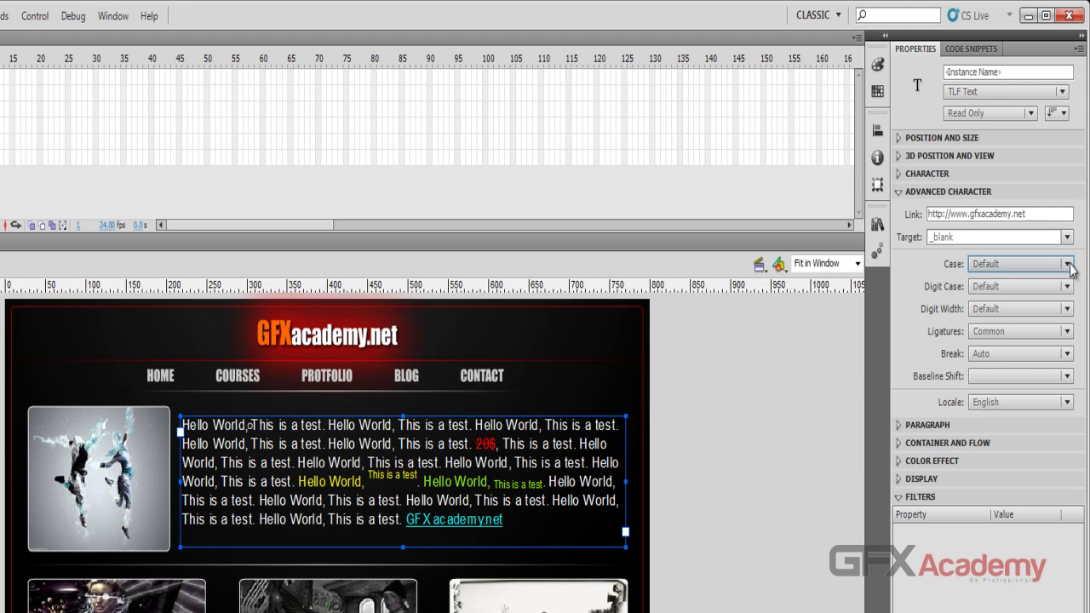
click(1068, 265)
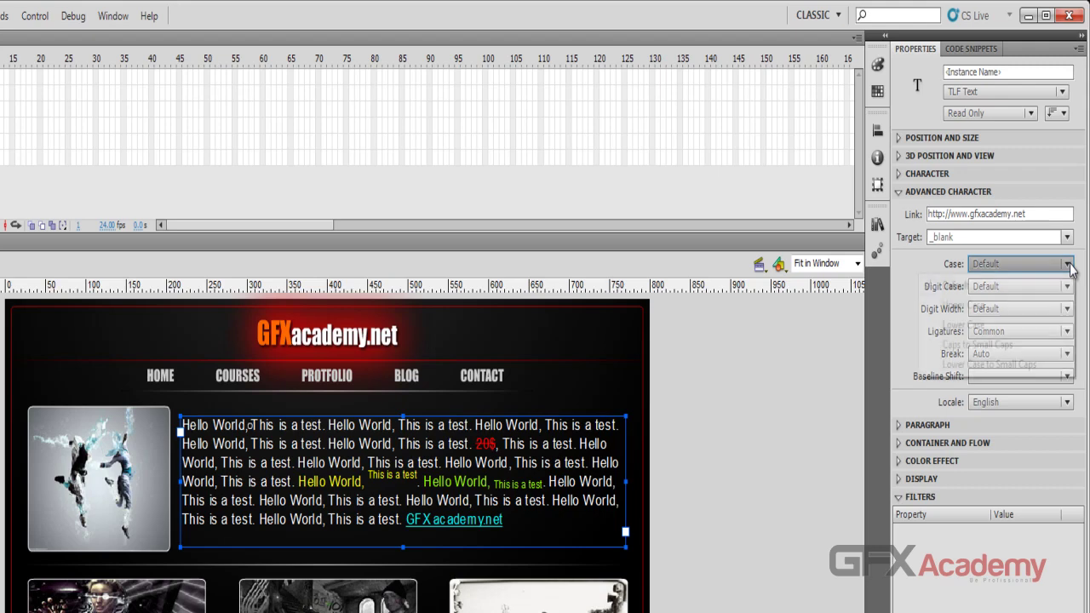
click(1027, 307)
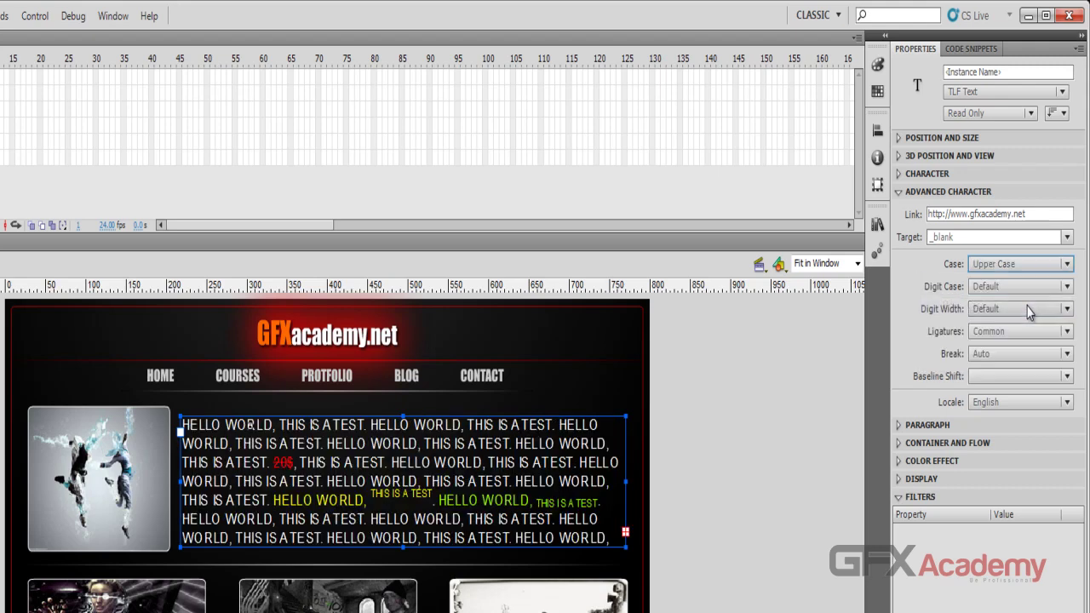
click(1065, 266)
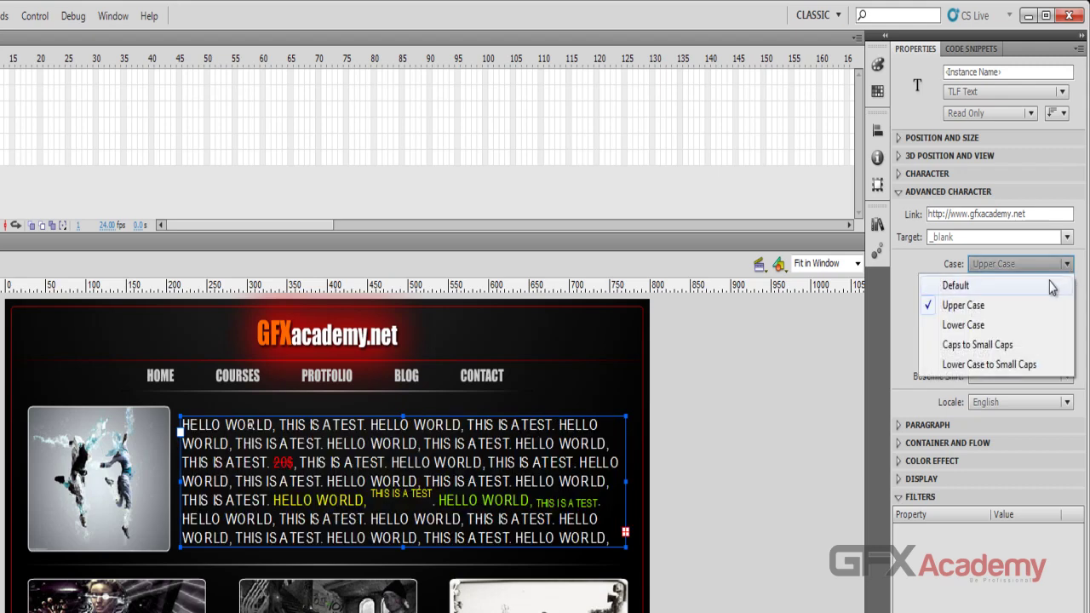
click(1052, 286)
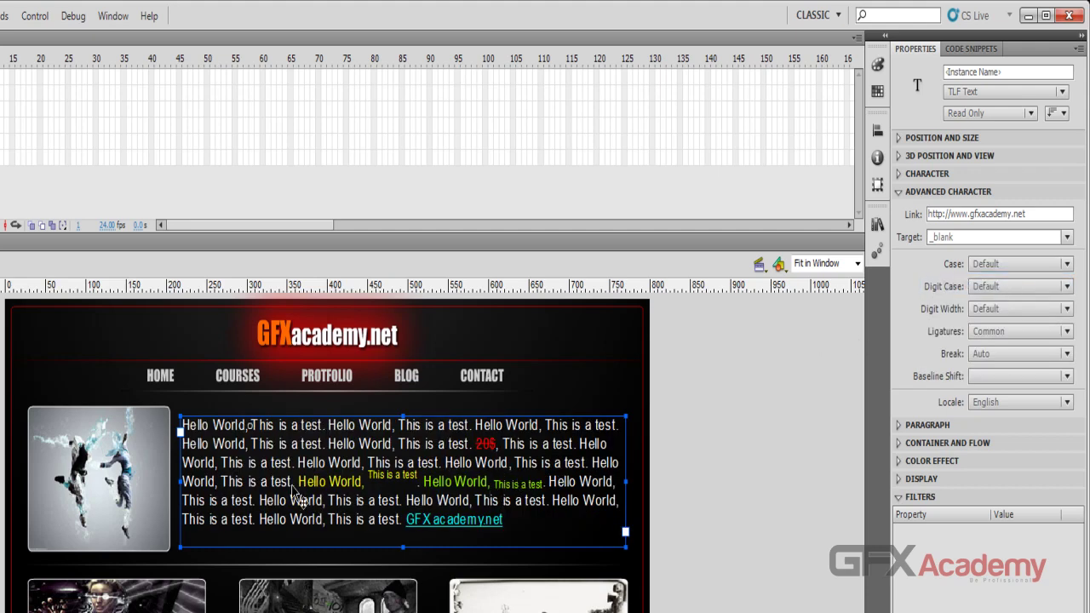
Step: Try the Upper Case and Lower Case settings on the word "World" in the last text line, undoing each one
double_click(291, 515)
double_click(298, 518)
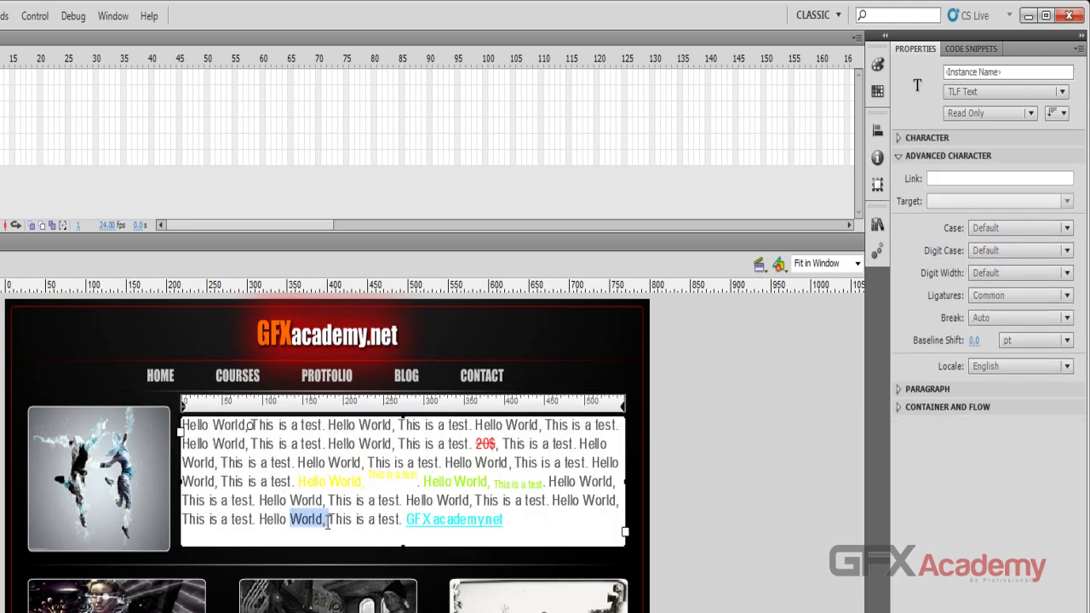
click(1066, 228)
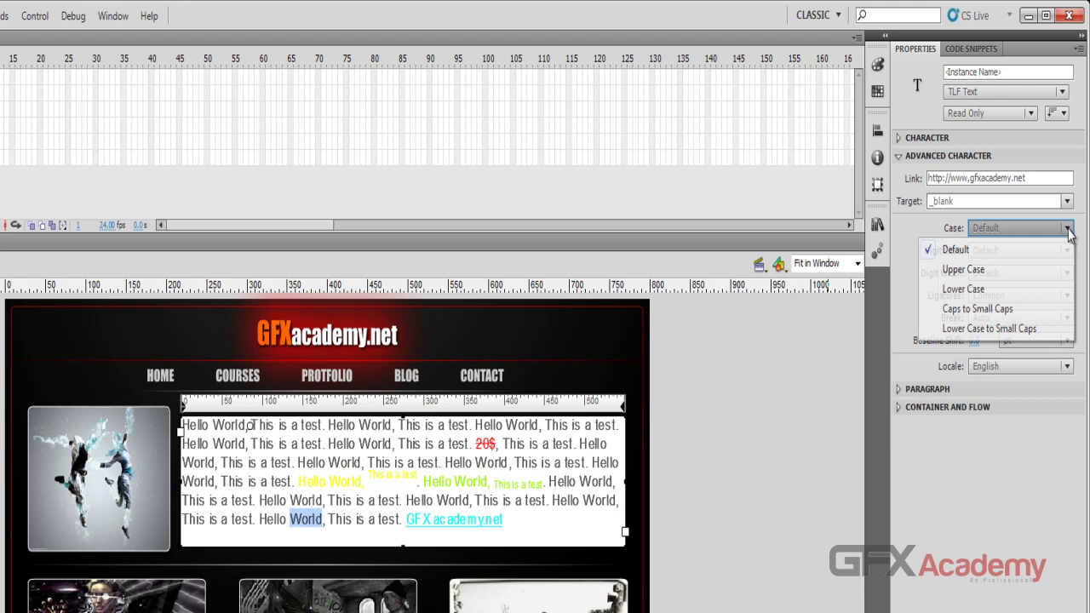
click(989, 271)
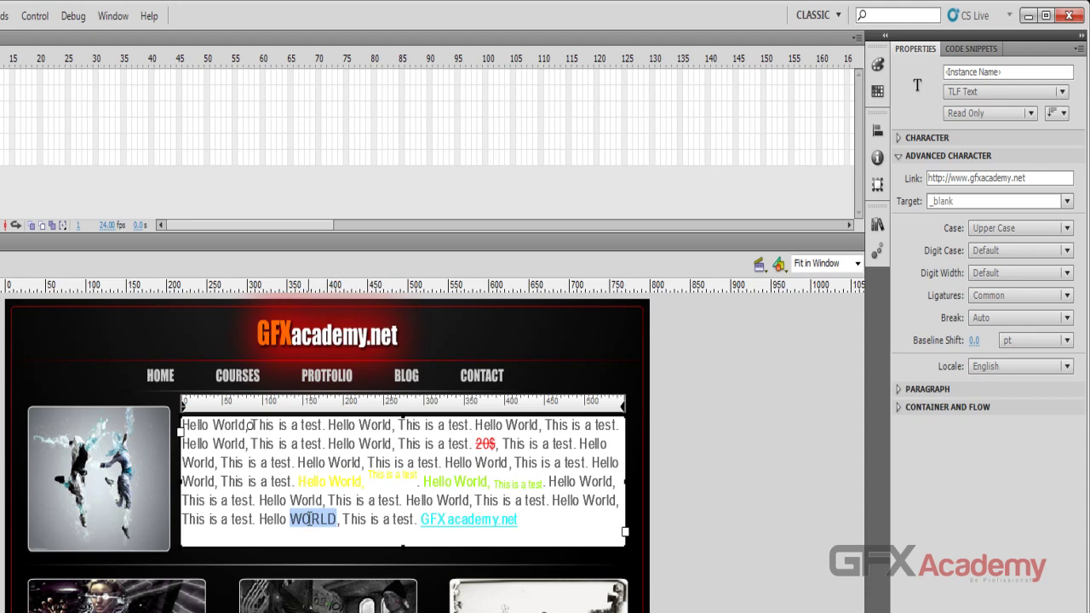
key(ctrl+z)
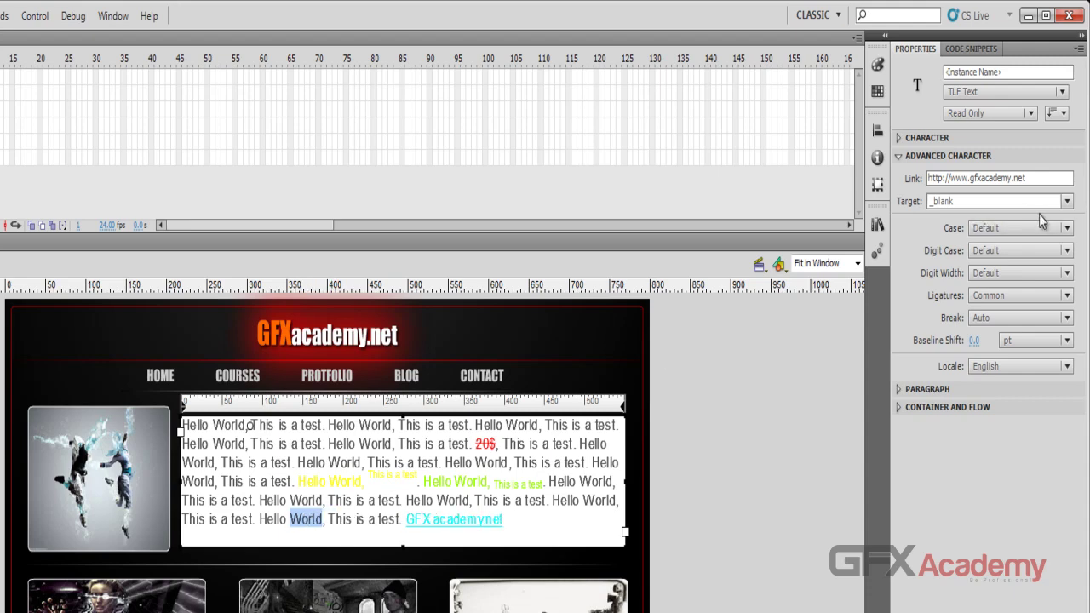
click(1066, 229)
click(970, 290)
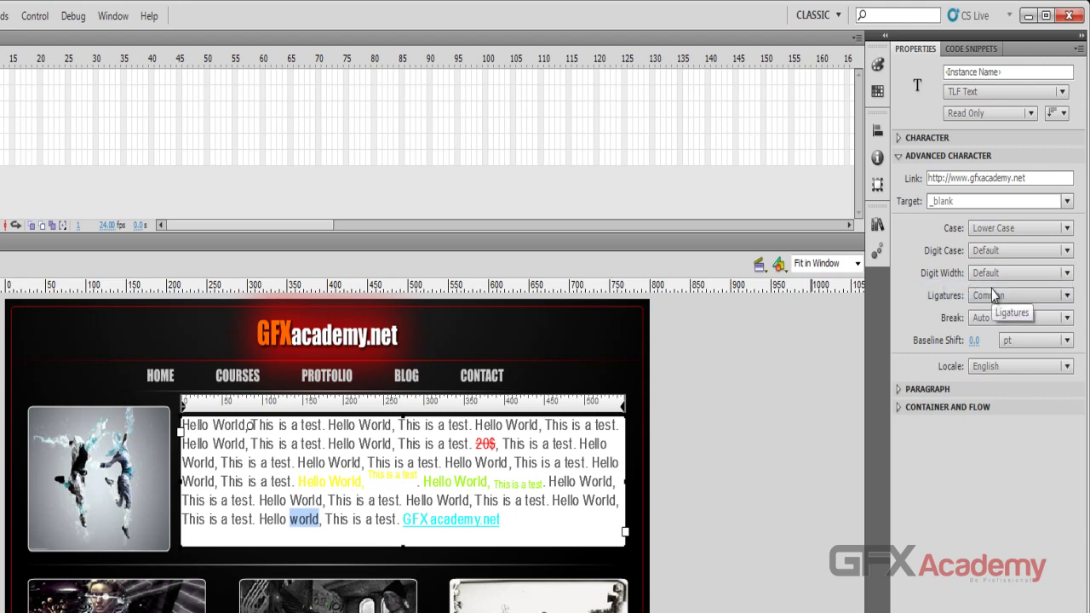
key(ctrl+z)
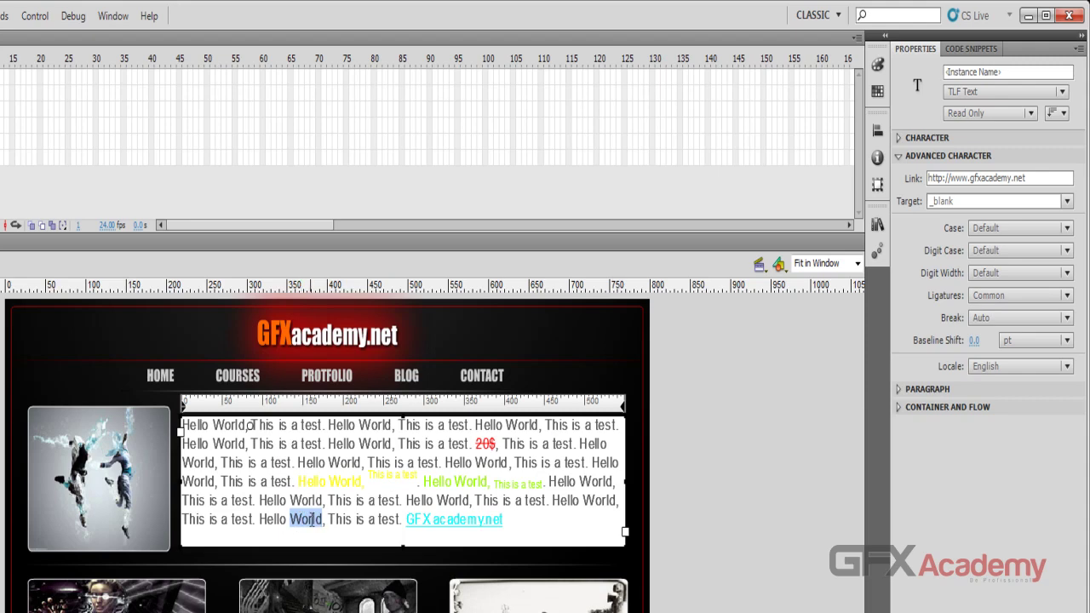
Step: Try Lower Case, Caps to Small Caps and Lower Case to Small Caps on the selected word "World" and restore the Default case
click(1065, 229)
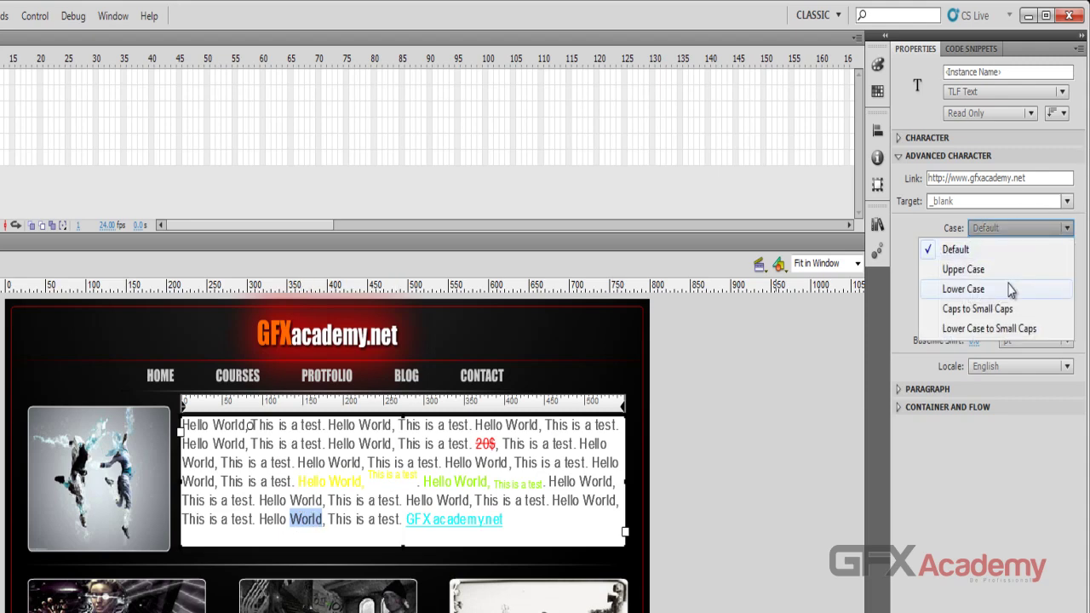
click(1009, 290)
click(1064, 227)
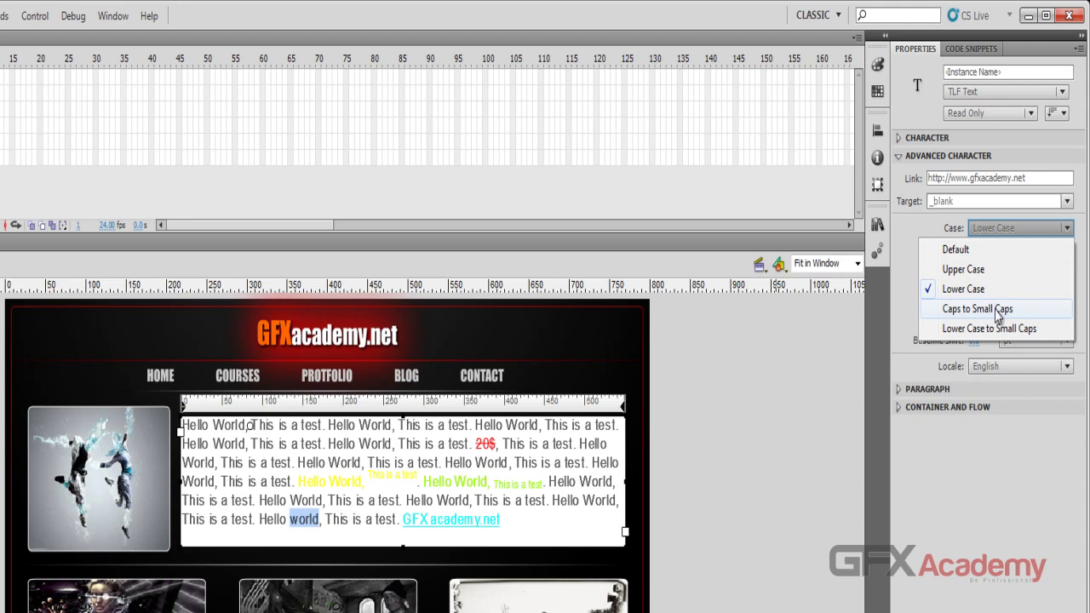
click(998, 312)
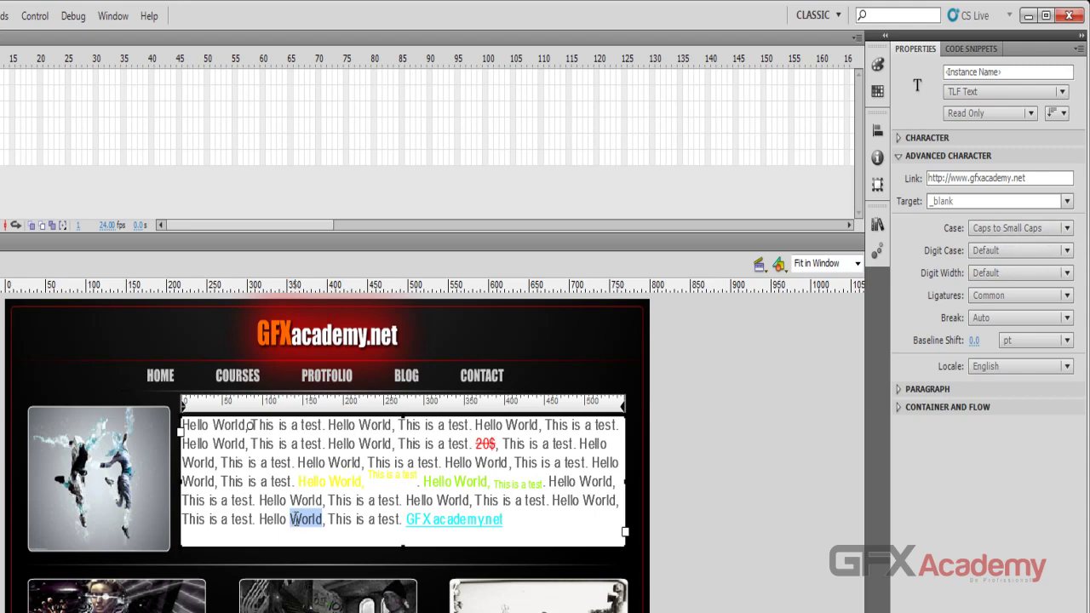
click(1063, 229)
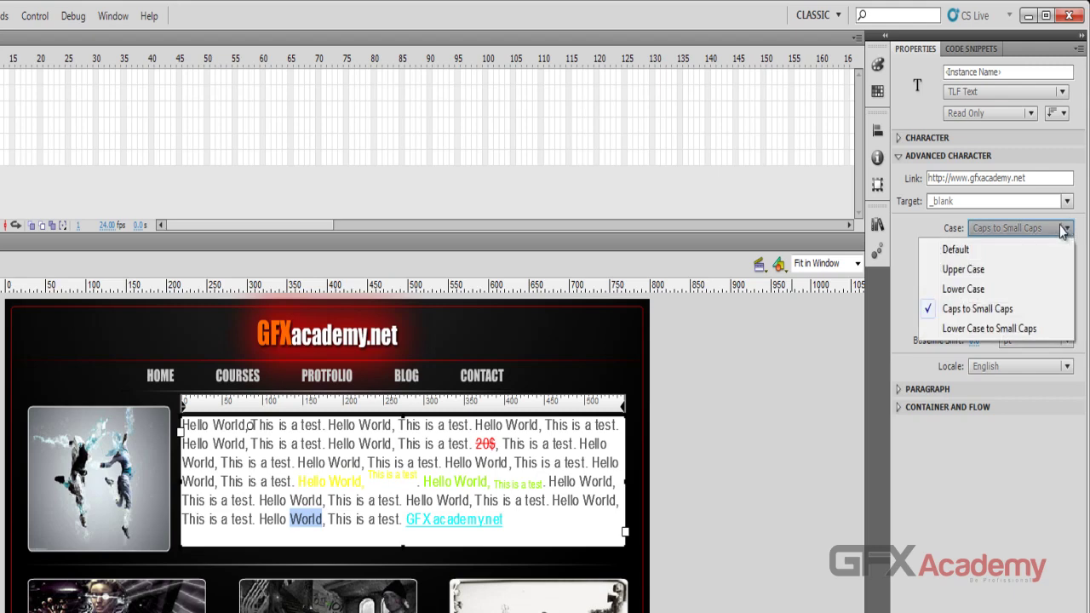
click(962, 330)
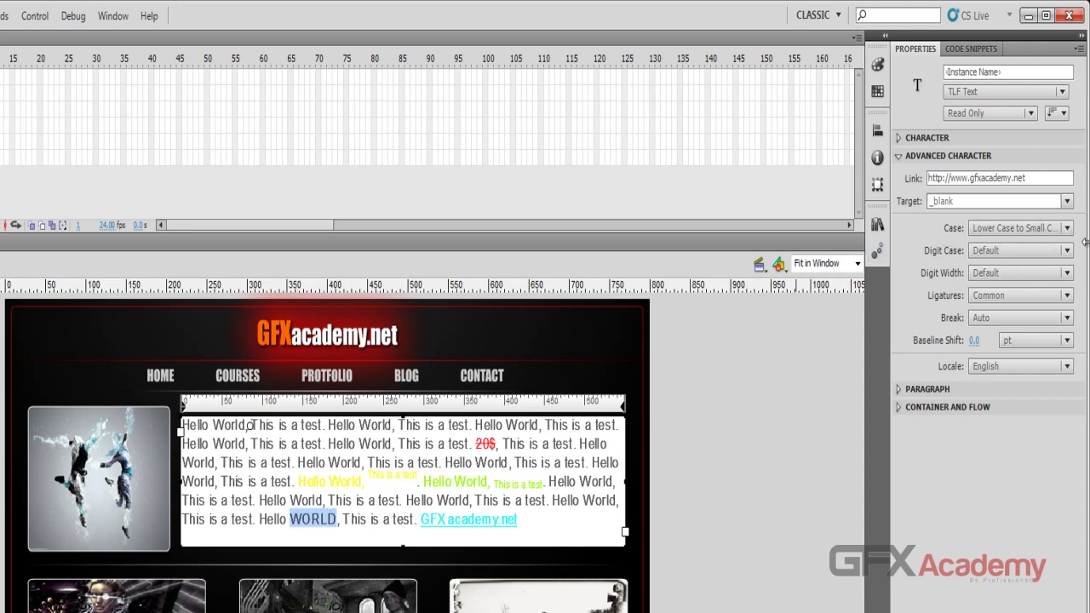
click(1064, 227)
click(1020, 249)
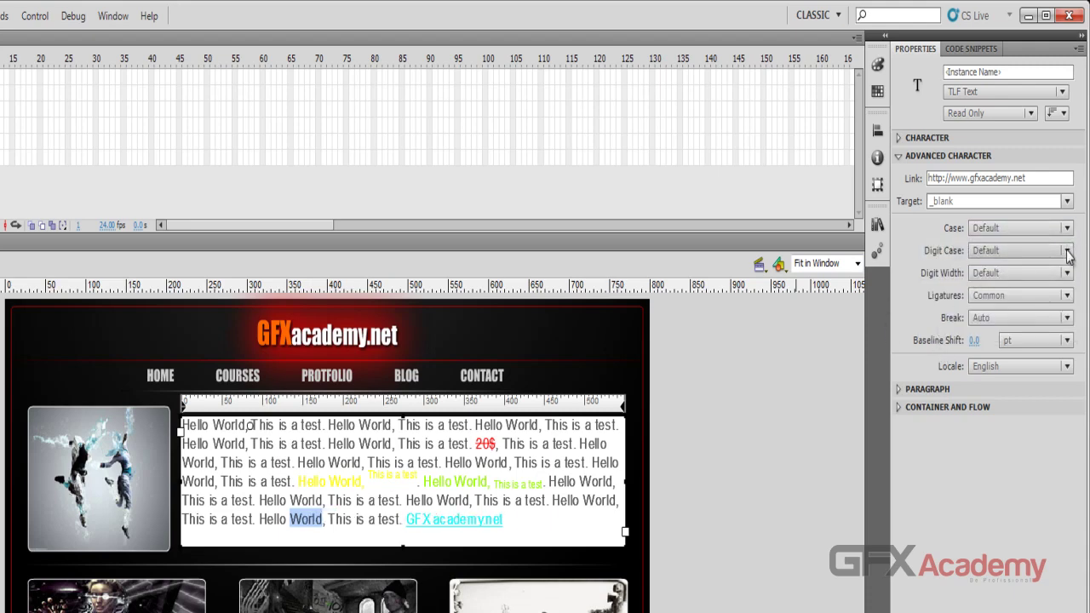
Step: Try the Lining and Old Style digit cases on the selected word, restore Default and leave text editing
click(1067, 252)
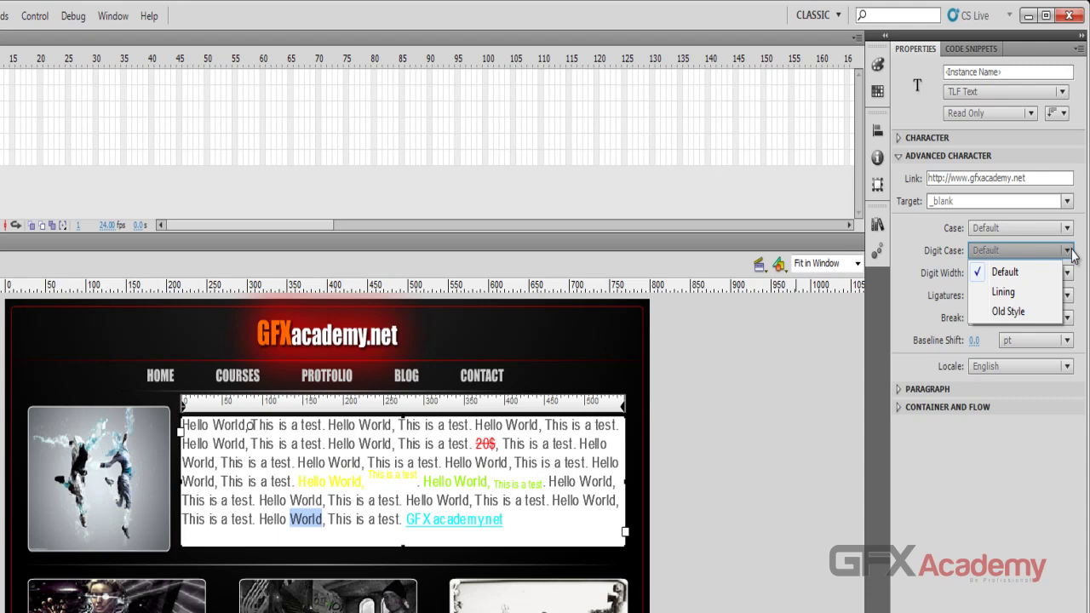
click(1030, 293)
click(1066, 252)
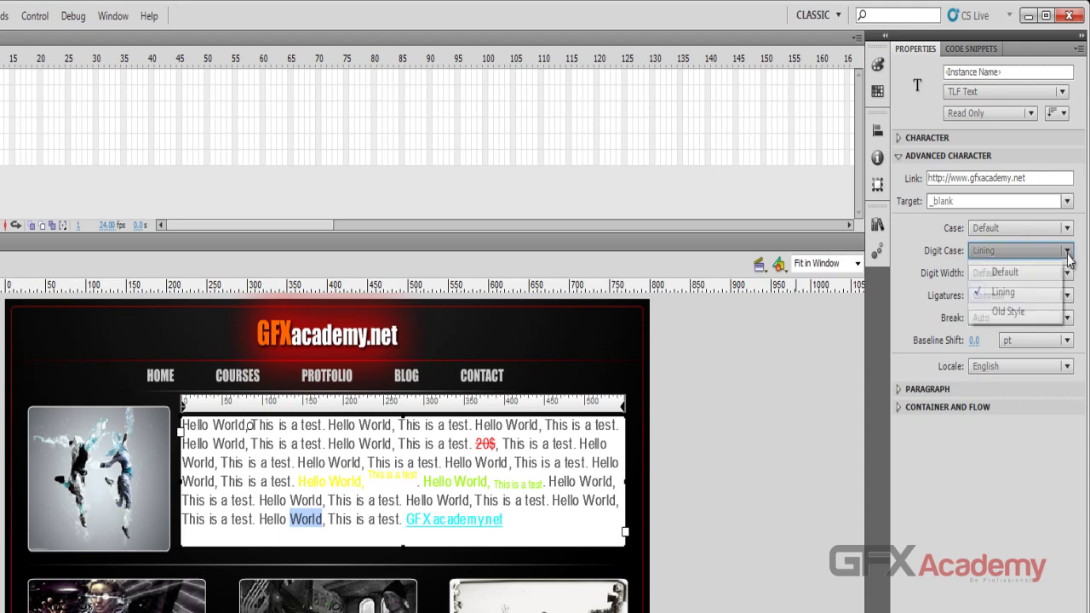
click(1042, 313)
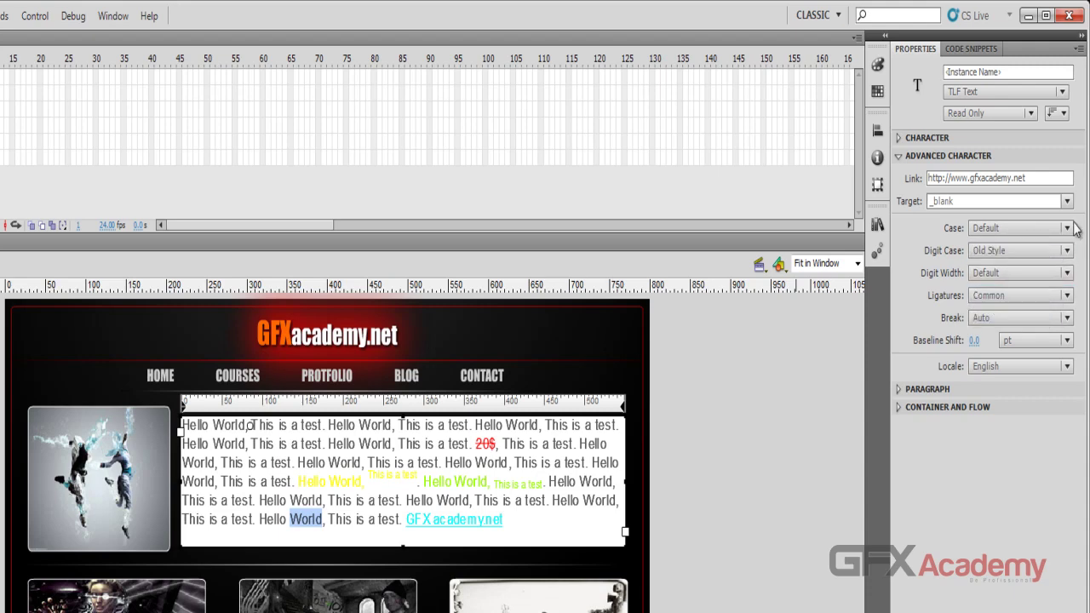
click(1062, 249)
click(1052, 273)
key(Escape)
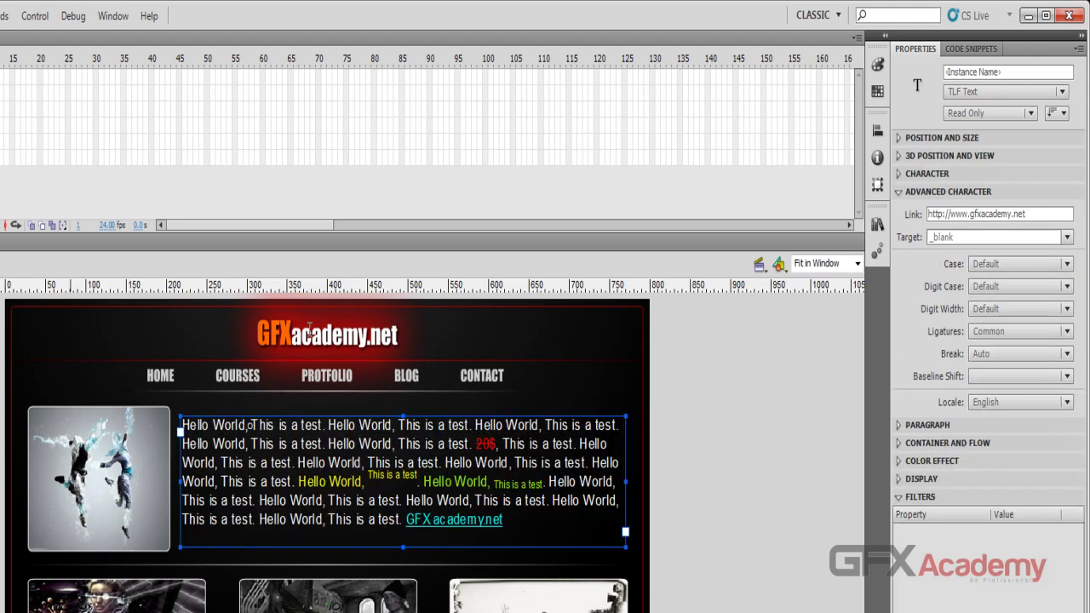
Step: Try the Lining digit case on the whole text block and restore the Default digit case
click(1066, 286)
click(1035, 331)
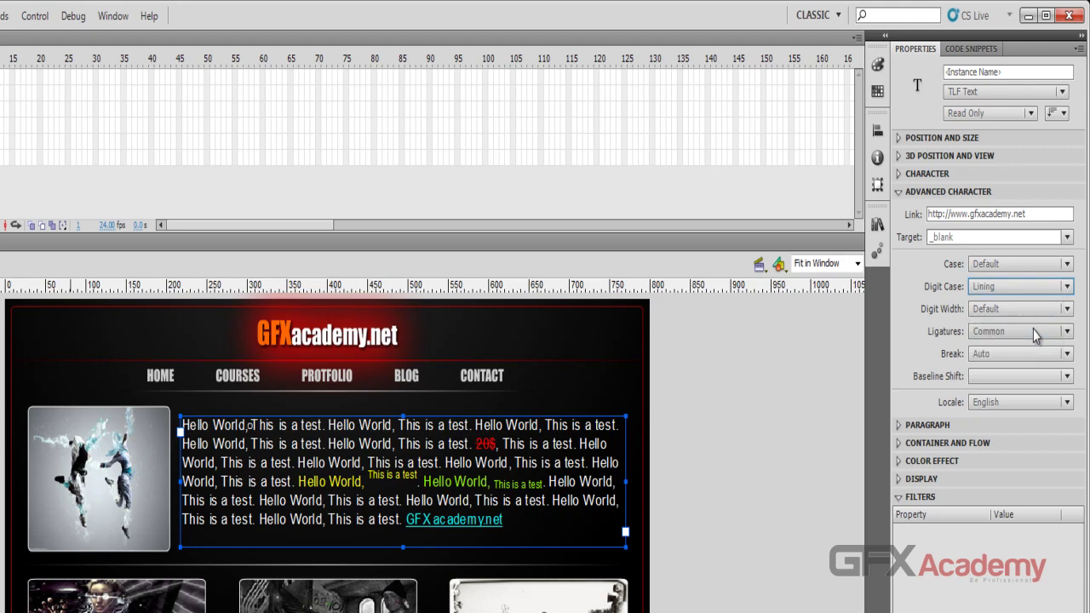
key(Up)
click(1066, 288)
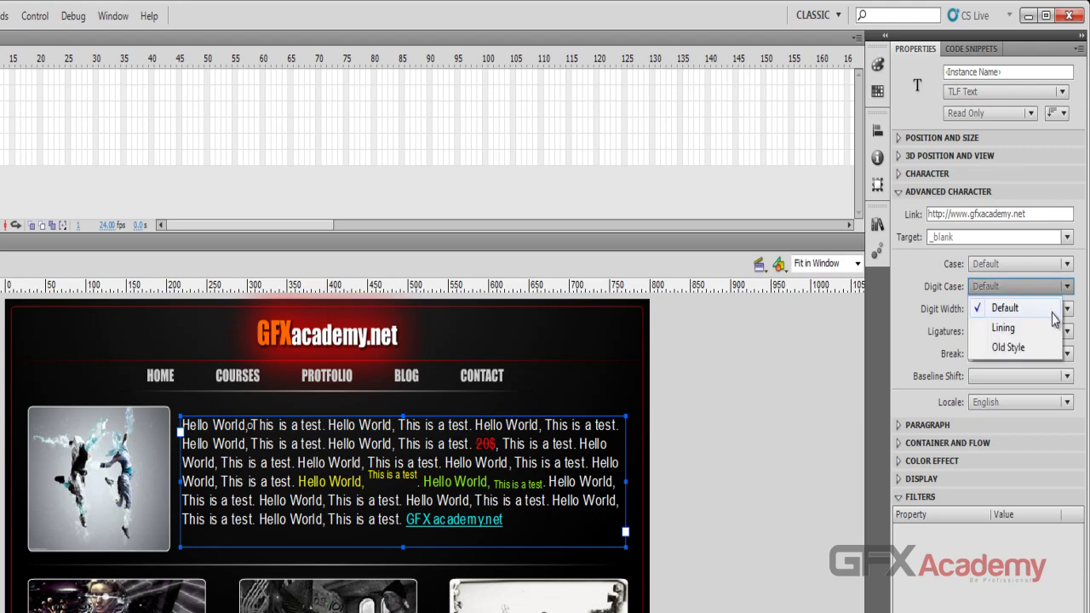
click(1052, 327)
key(Up)
click(1066, 287)
click(1059, 309)
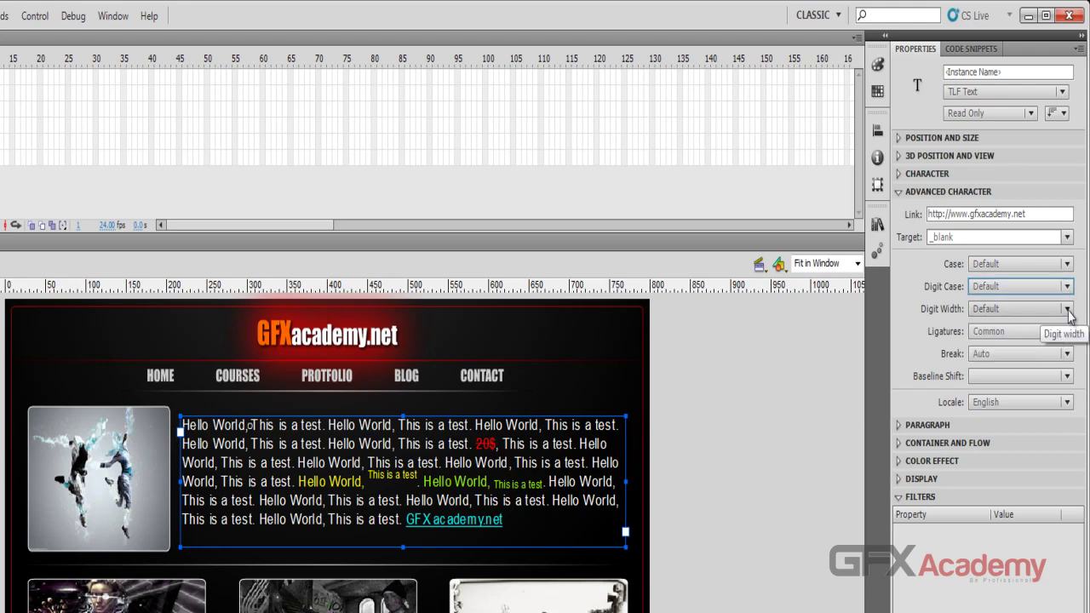
Step: Try the Proportional digit width on the whole text block and restore the Default digit width
click(1068, 310)
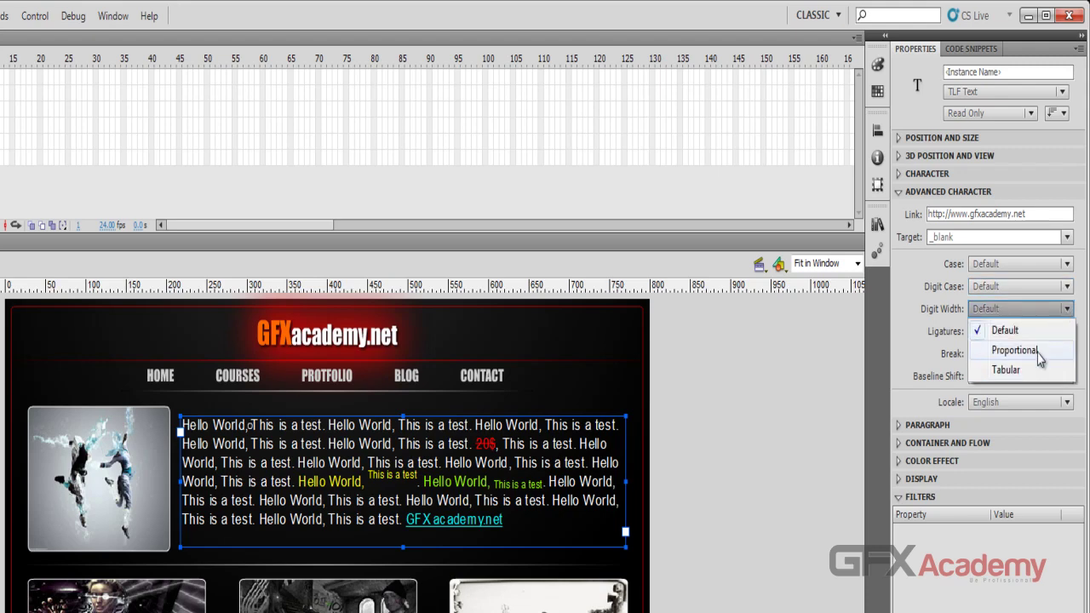
click(1041, 354)
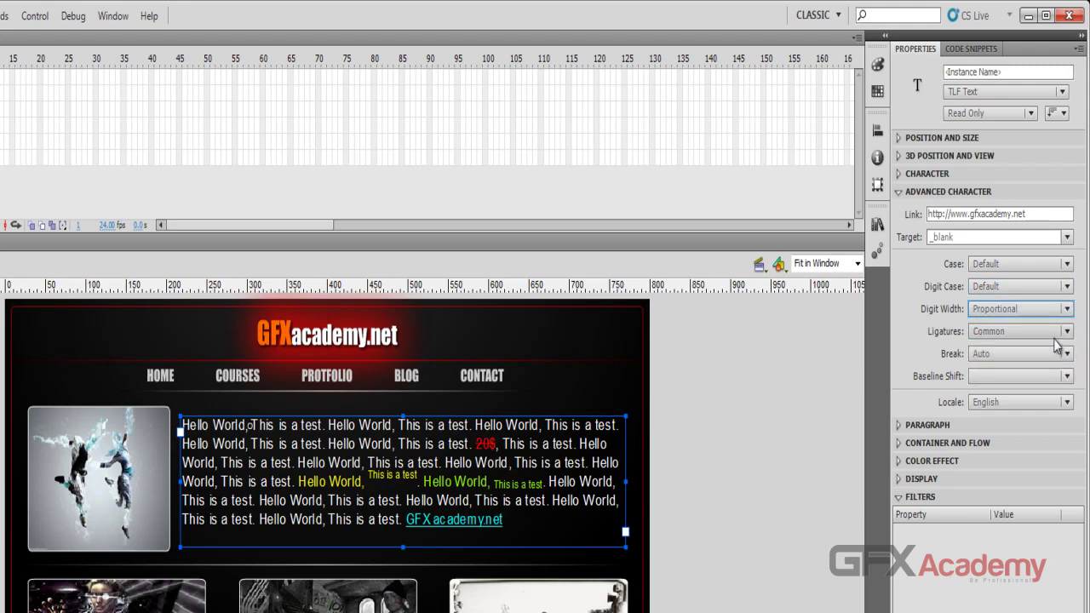
click(1066, 309)
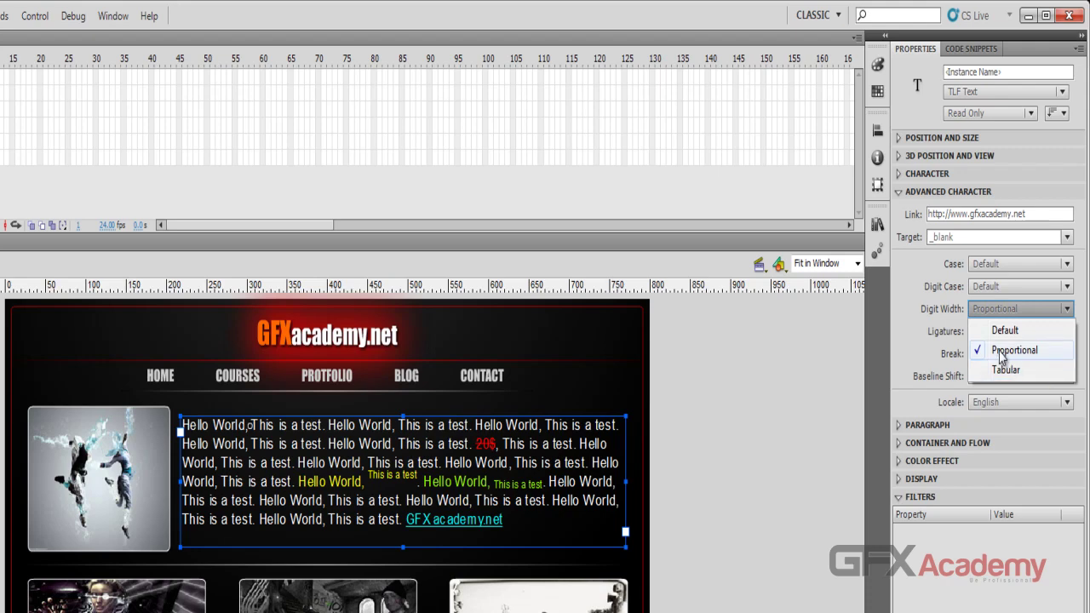
click(1049, 331)
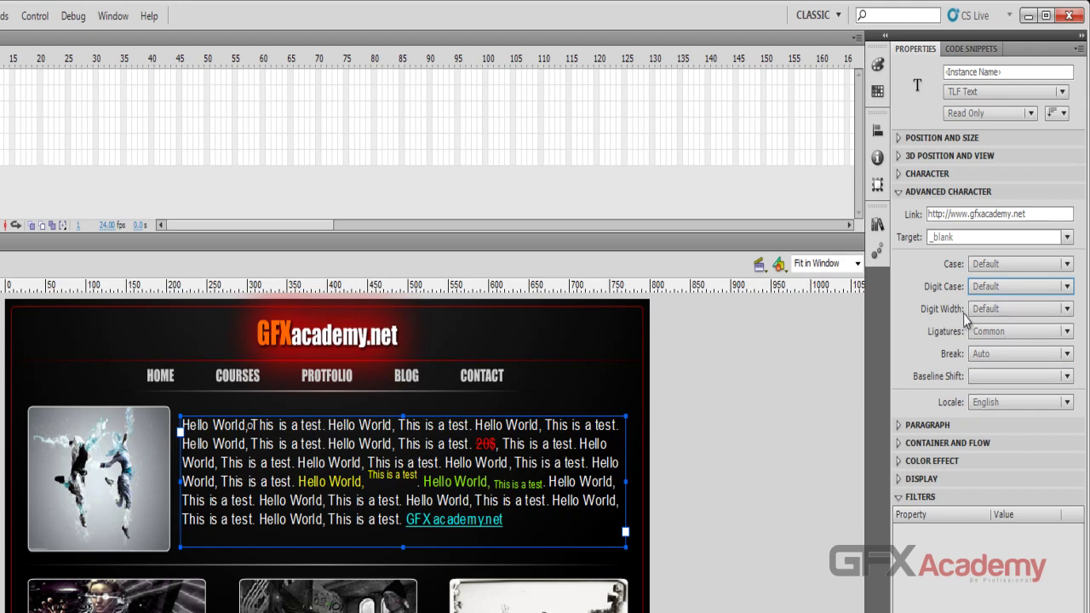
click(977, 310)
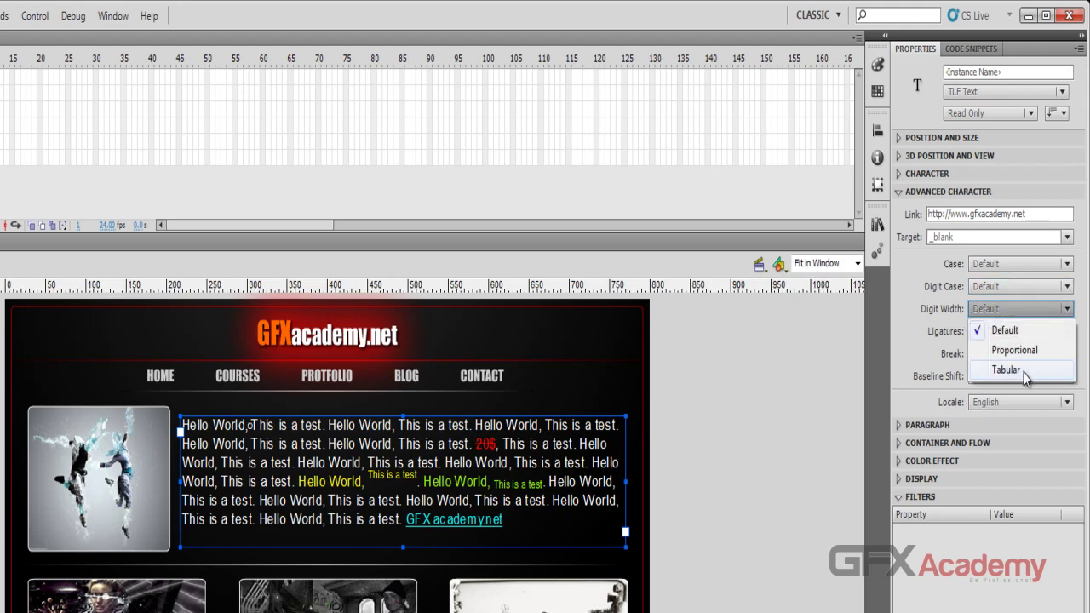
click(1026, 351)
click(1027, 311)
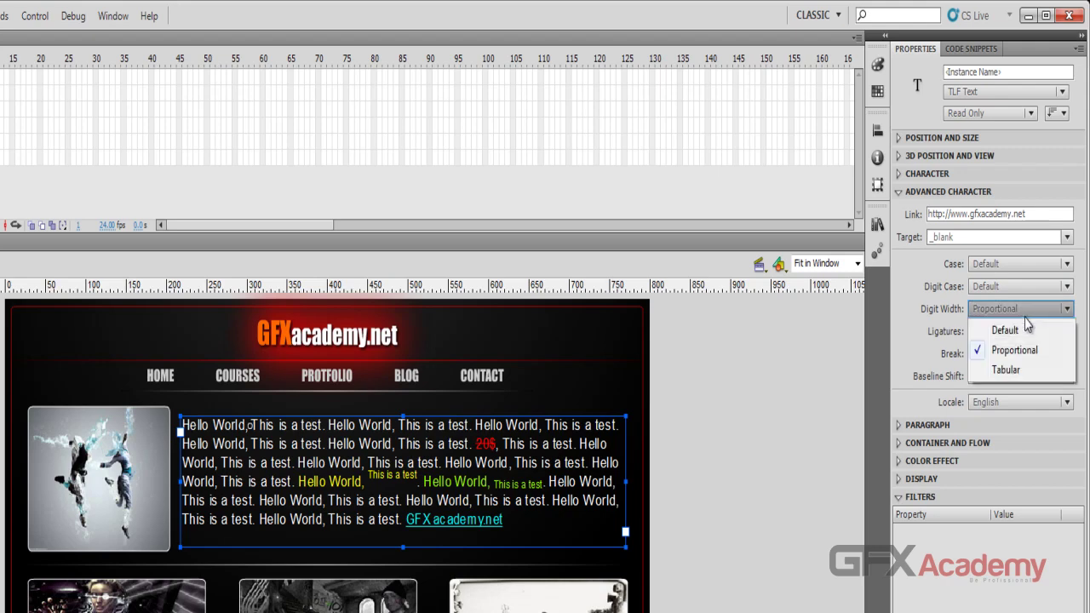
click(1014, 331)
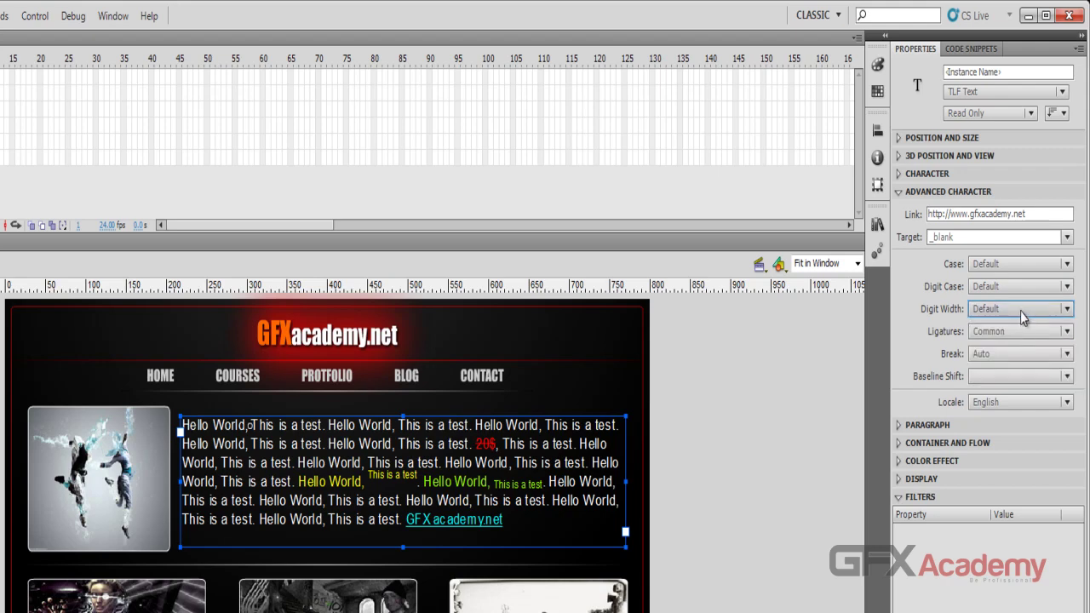
Step: Try the Proportional and Tabular digit widths on the letter "T" after the struck-through price and restore Default
double_click(527, 441)
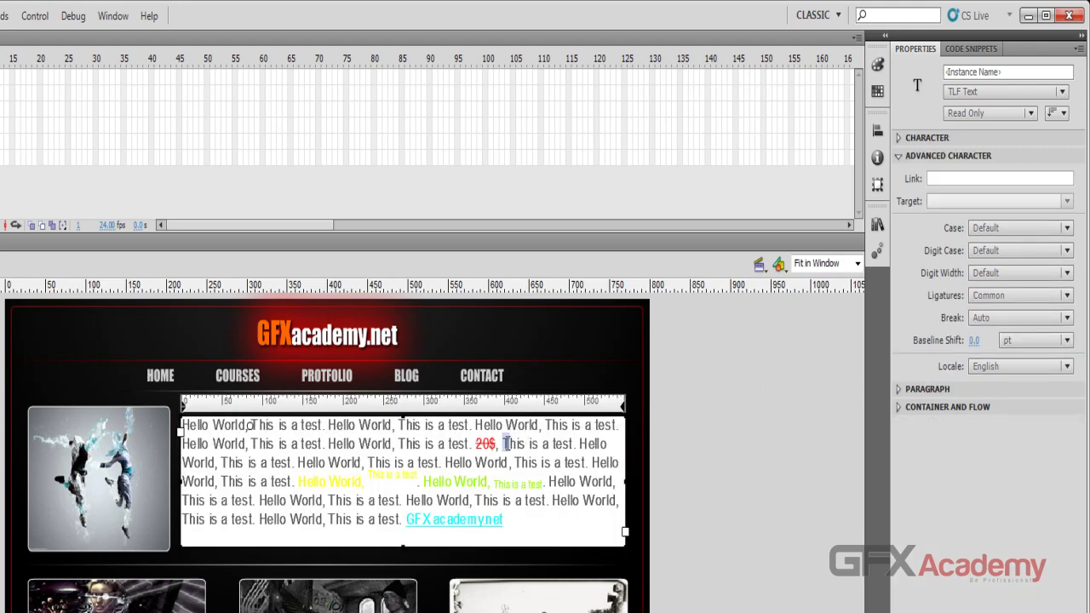
click(1013, 273)
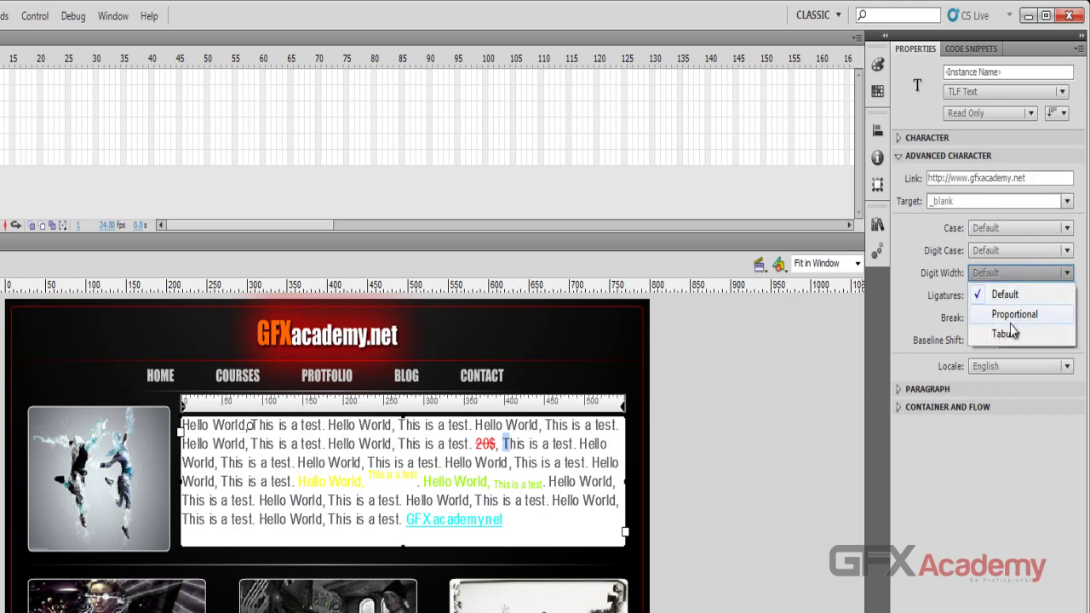
click(1010, 313)
click(1024, 278)
click(1019, 333)
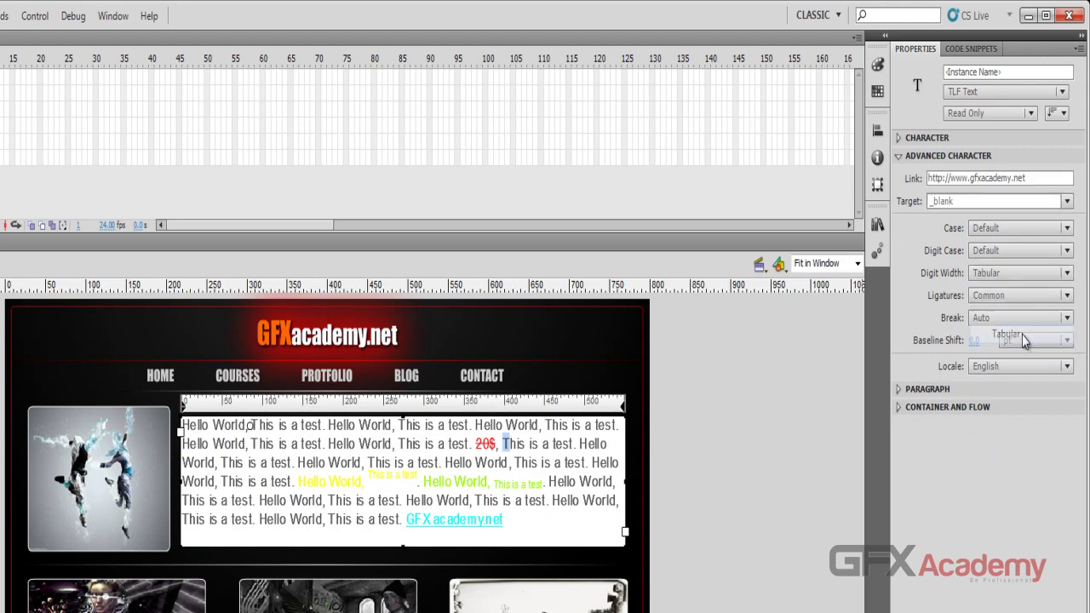
click(1066, 275)
click(1005, 294)
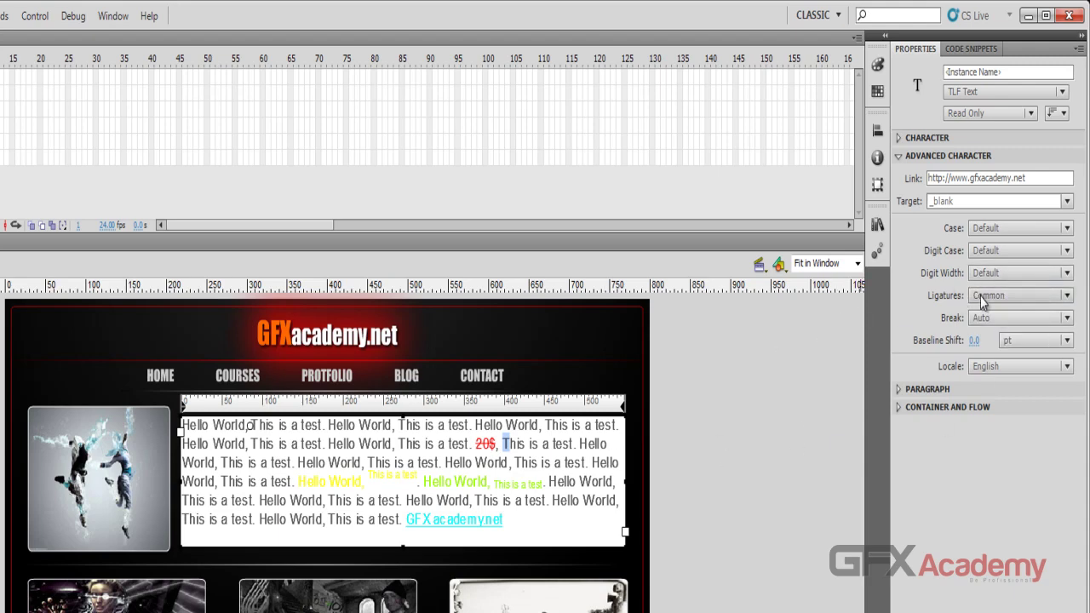
Step: Set the ligatures to Minimum for the selected "T" and for the stretch of second-line text around the struck-through price
click(1014, 298)
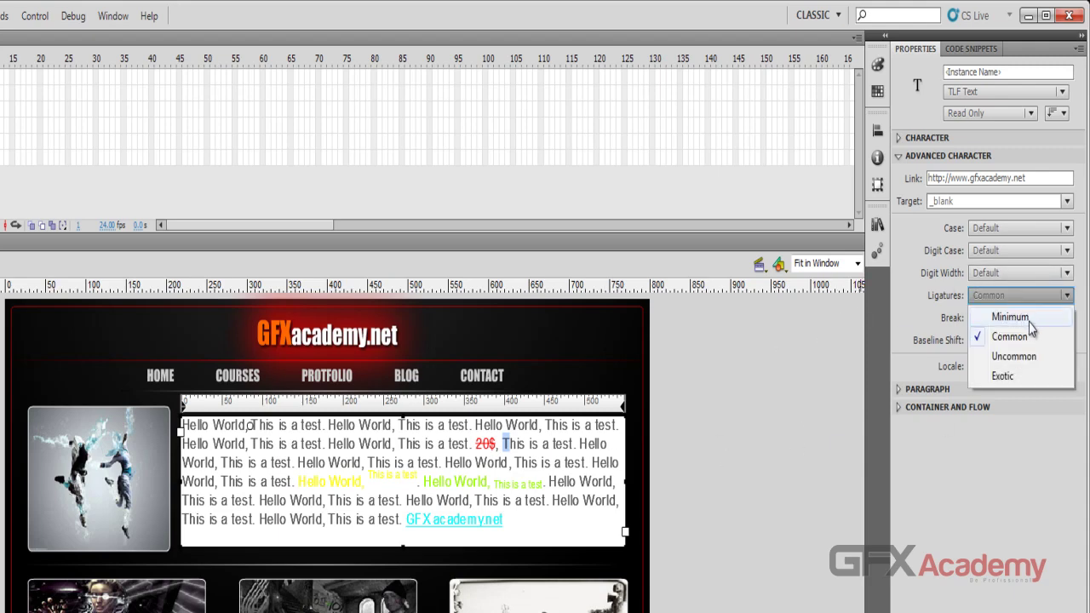
click(1010, 318)
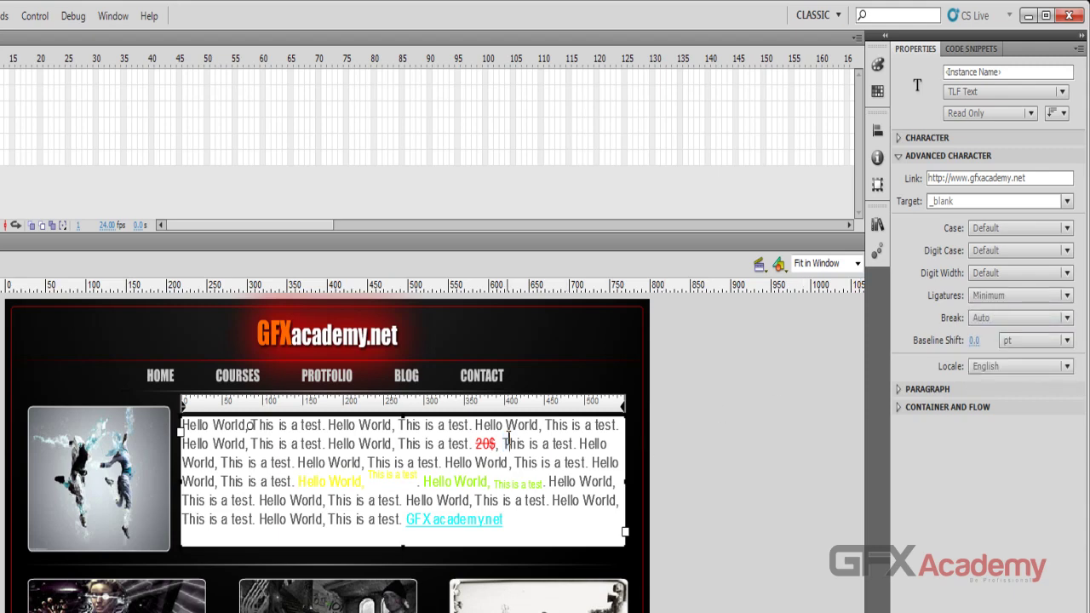
drag(530, 443, 290, 444)
click(1066, 295)
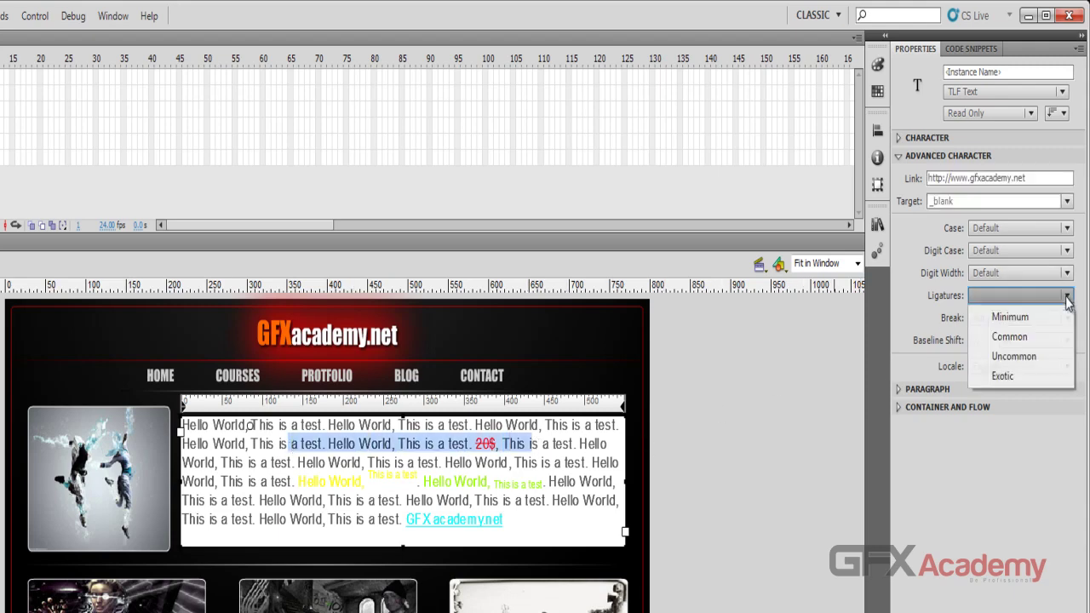
click(1034, 319)
Step: Try the Common, Uncommon and Exotic ligatures on the selected second-line text, restore Minimum and leave text editing
click(1034, 296)
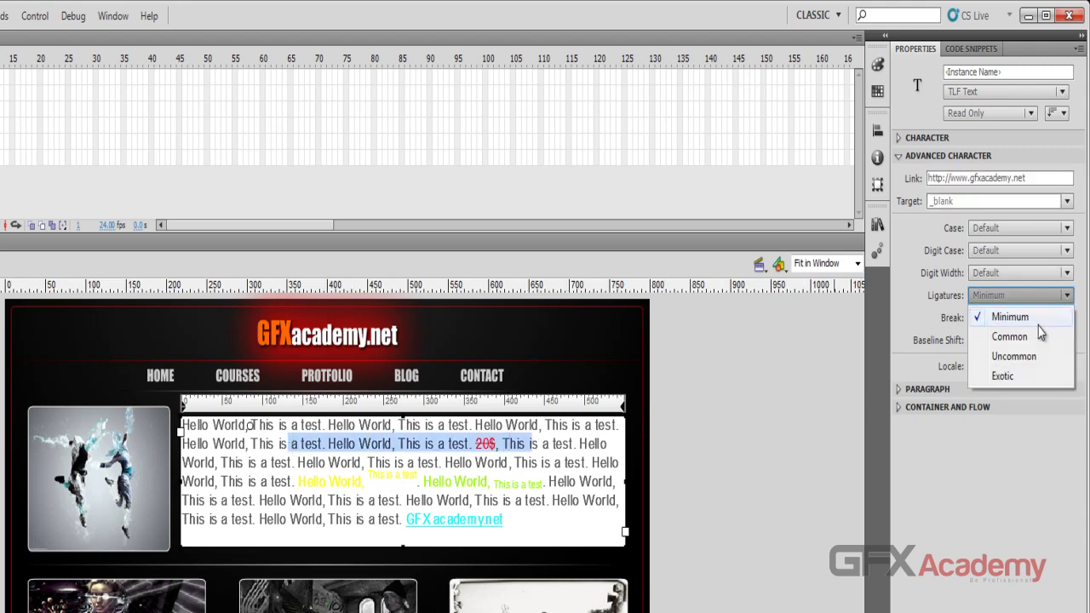
click(1037, 337)
click(1048, 295)
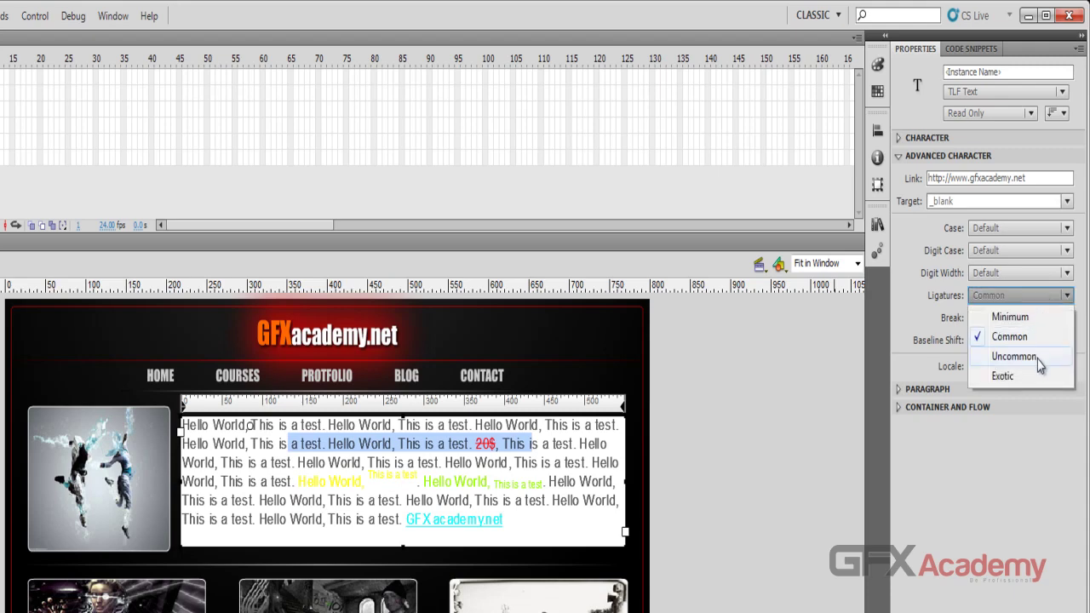
click(1040, 357)
click(1046, 295)
click(1040, 376)
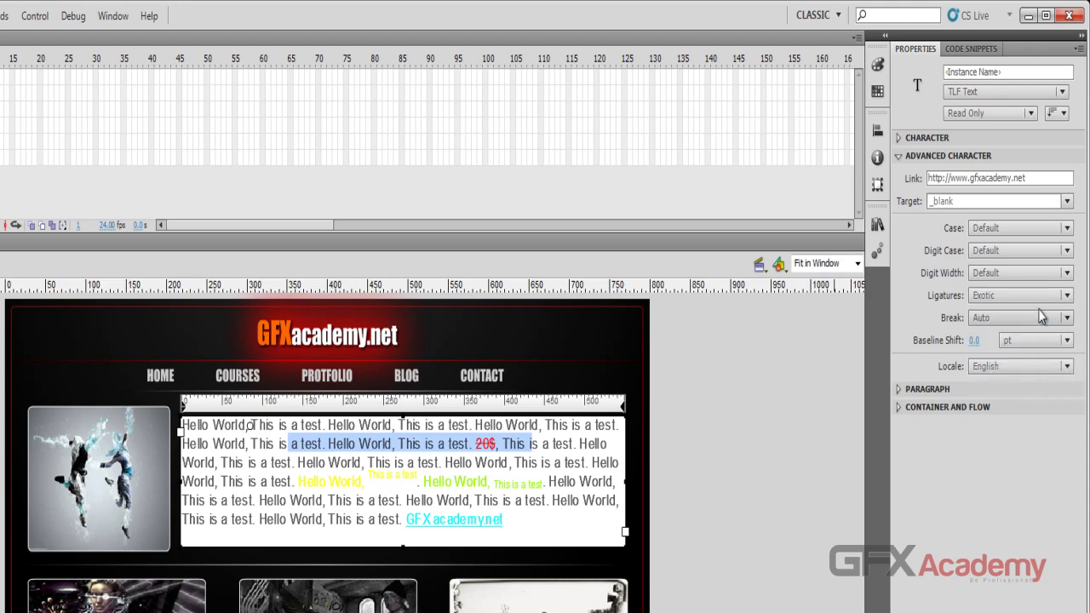
click(1044, 277)
click(1056, 292)
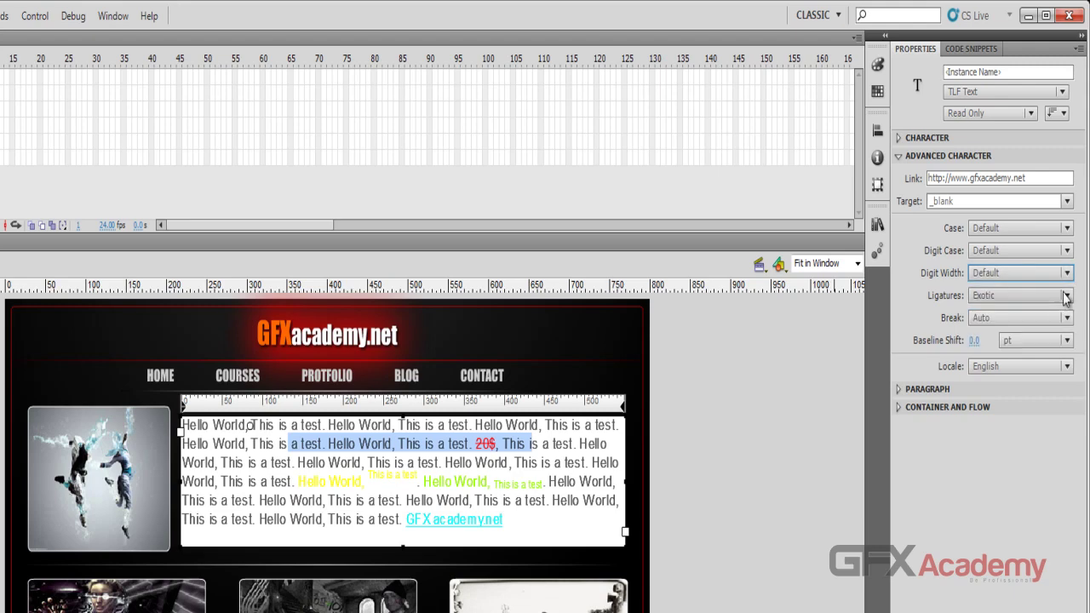
click(1064, 296)
click(1058, 317)
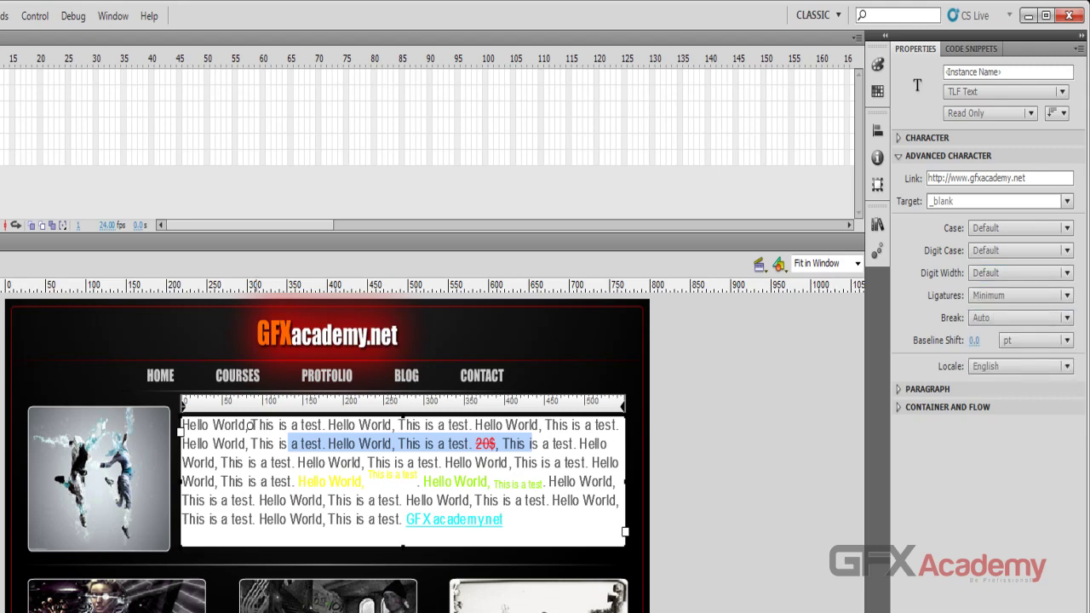
key(Escape)
Step: Try the Exotic ligatures on the whole text block and set its ligatures to Minimum
click(1066, 332)
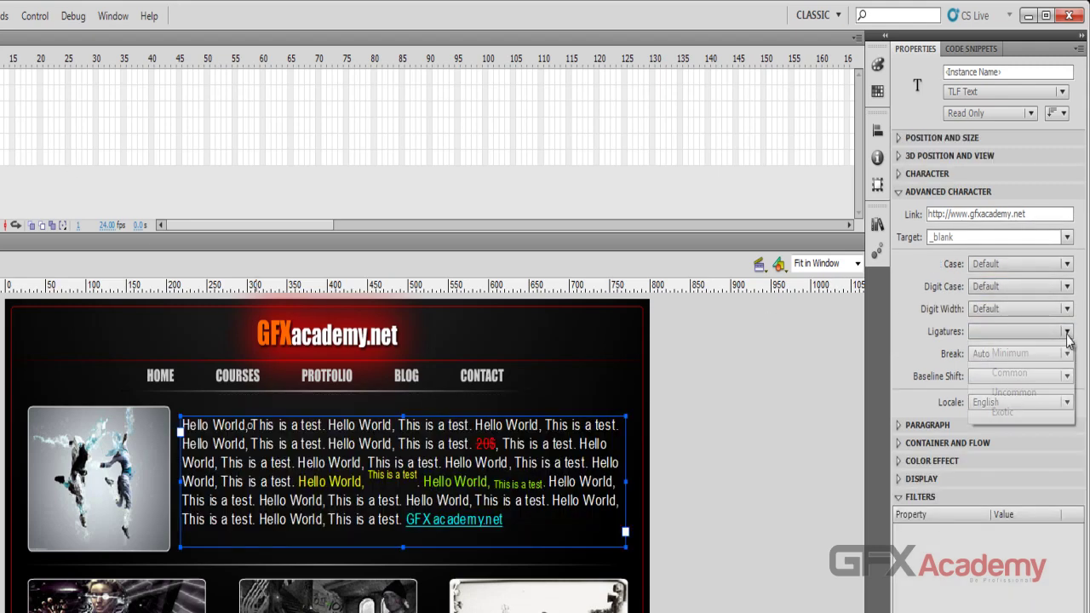
click(1003, 412)
click(1067, 333)
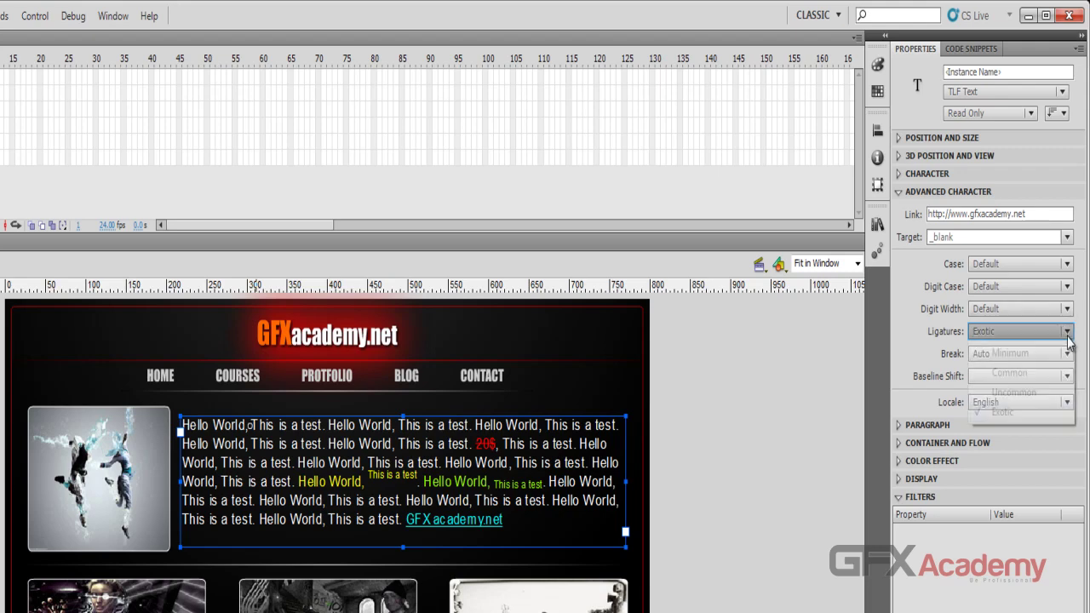
click(1048, 354)
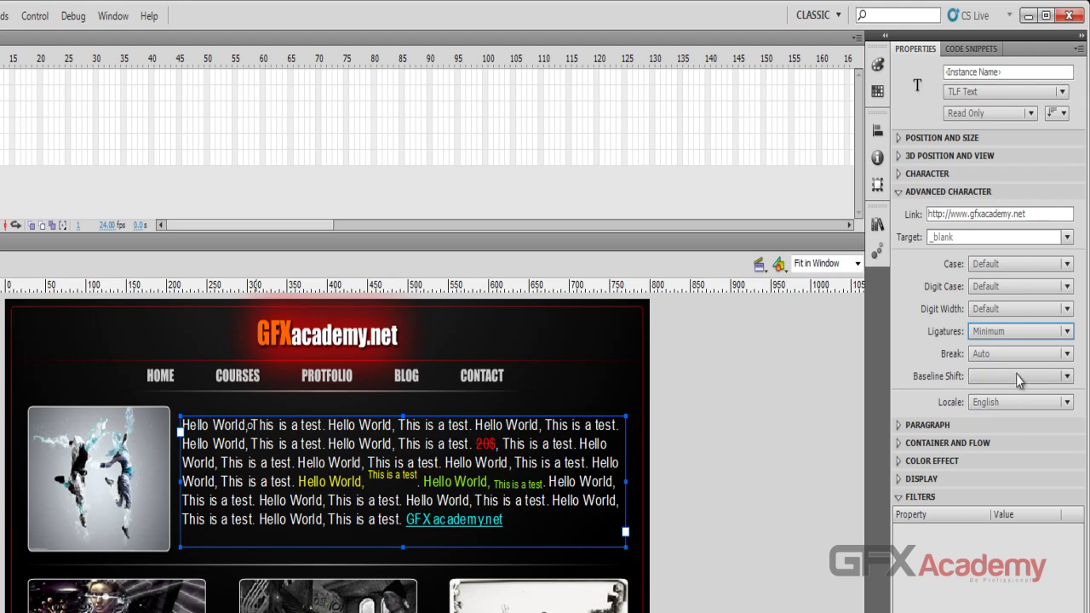
Step: Try the All and Any break options on the whole text block and restore the Auto break
click(1065, 356)
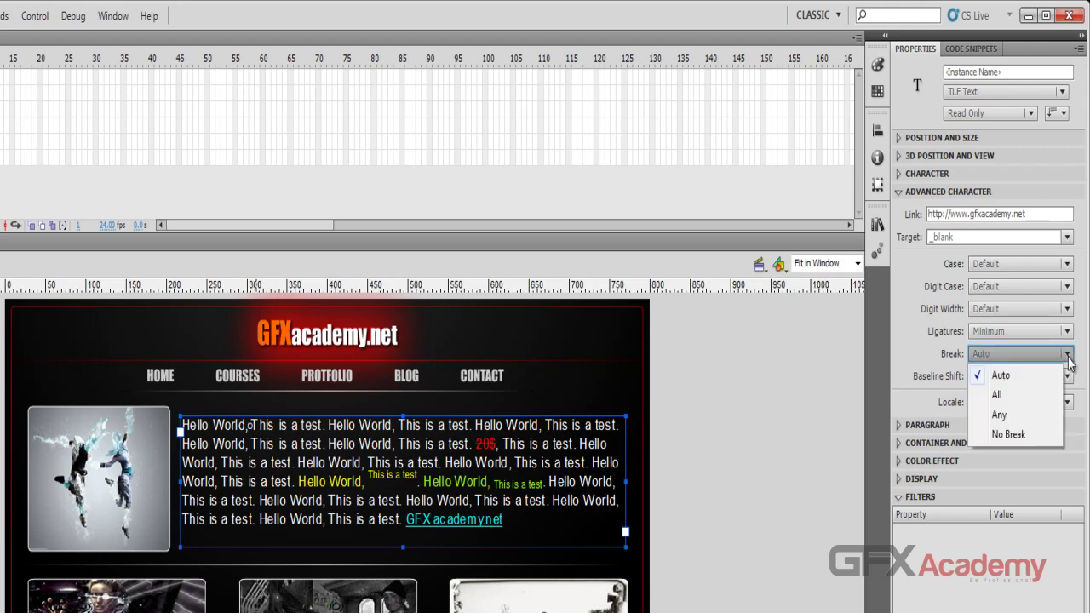
click(1033, 395)
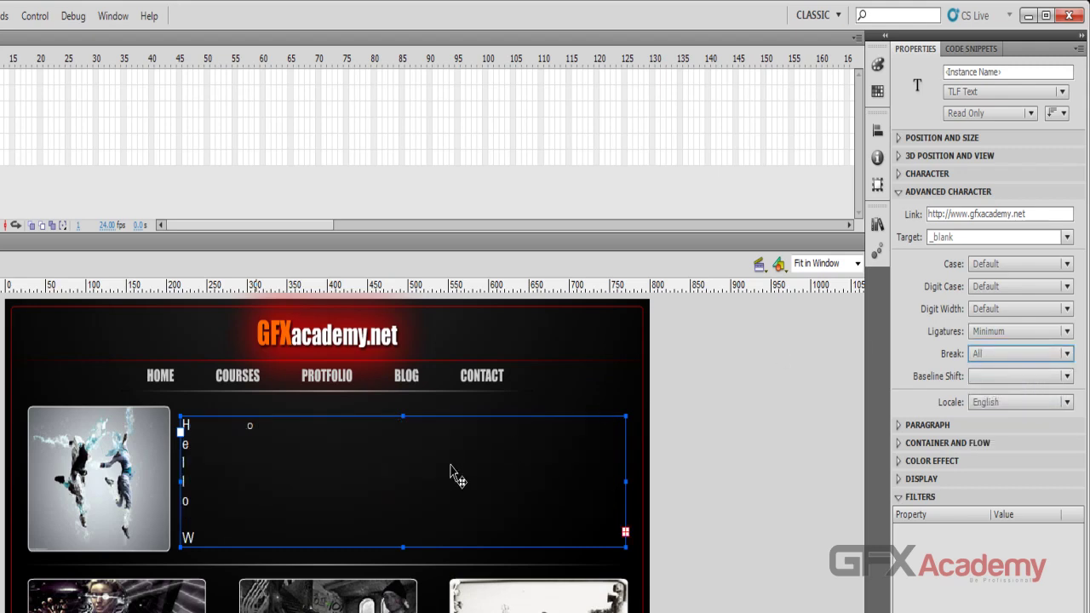
click(996, 356)
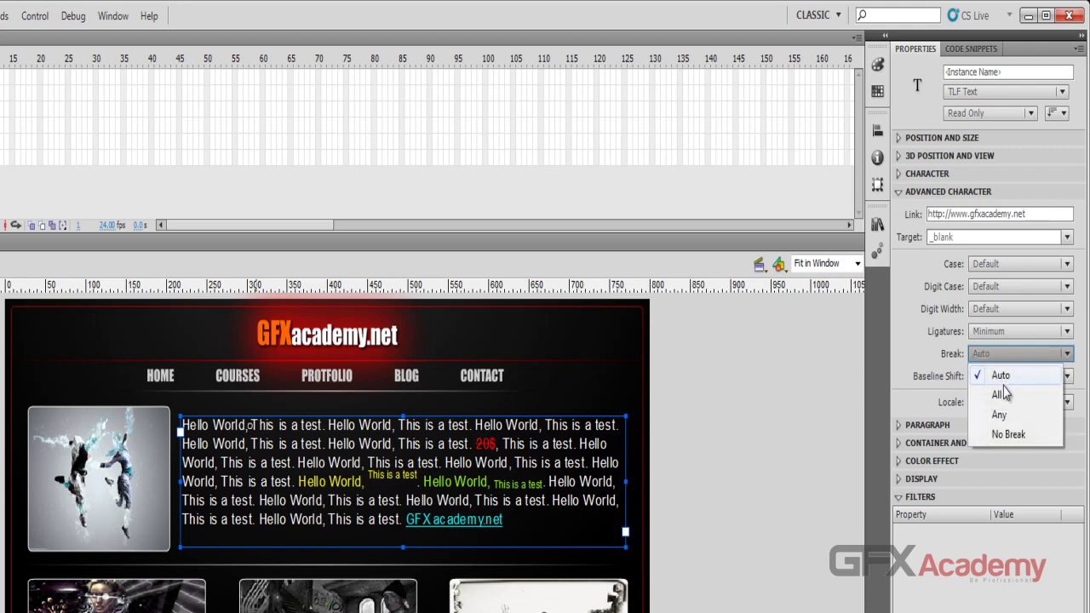
click(1013, 422)
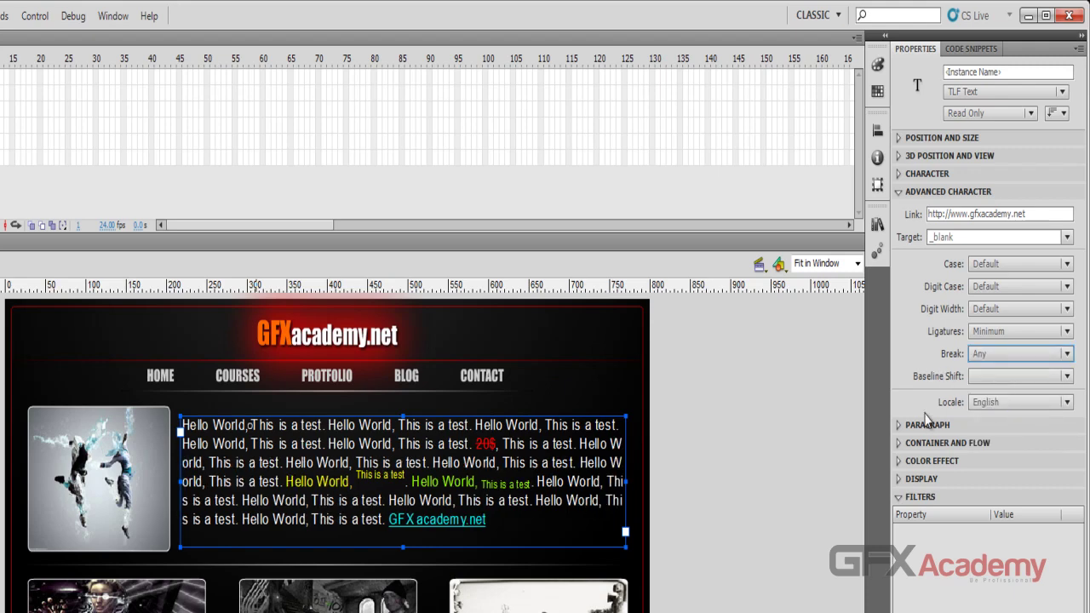
click(1001, 358)
click(996, 377)
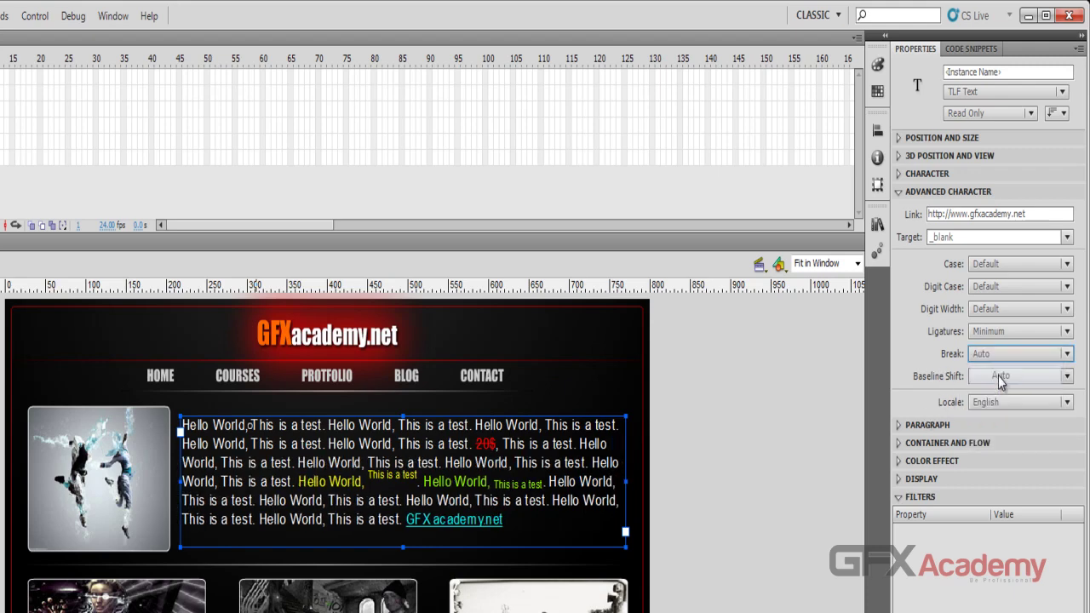
click(1001, 358)
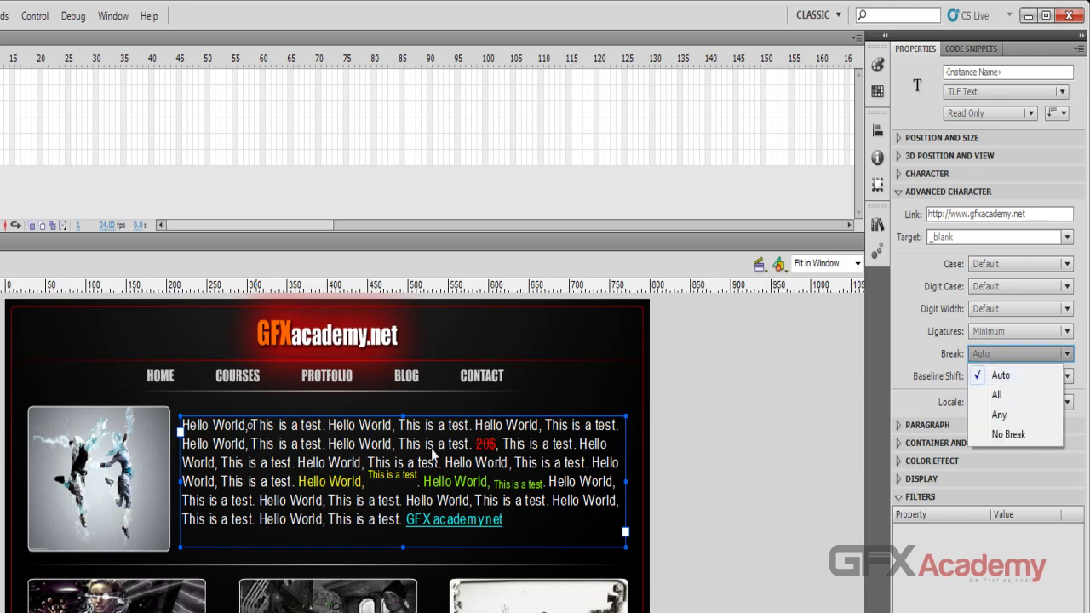
click(552, 441)
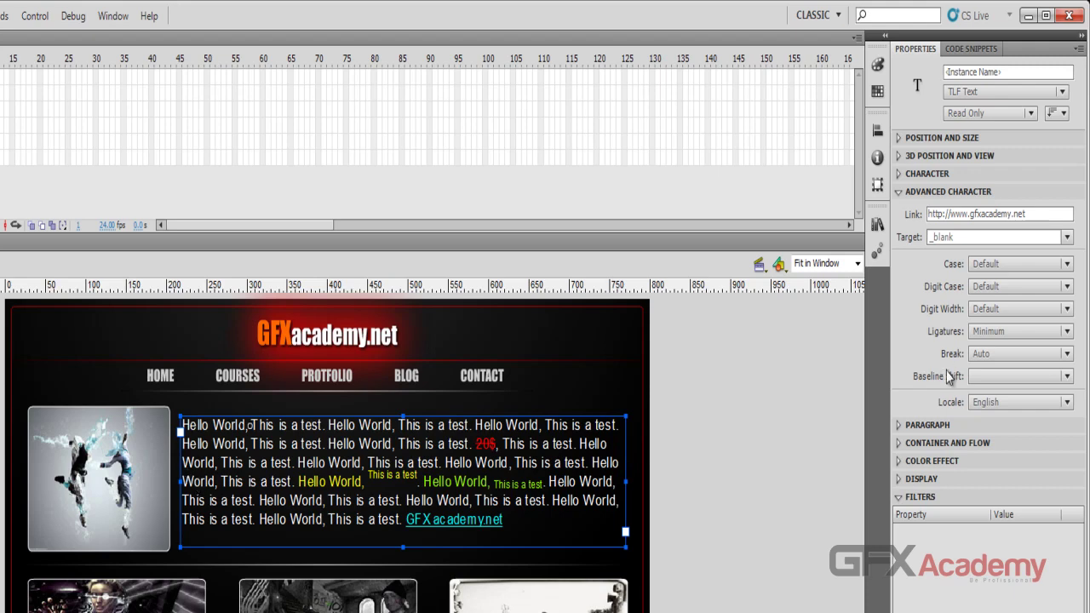
Step: Try the All break option on the text block again and undo it
click(1049, 354)
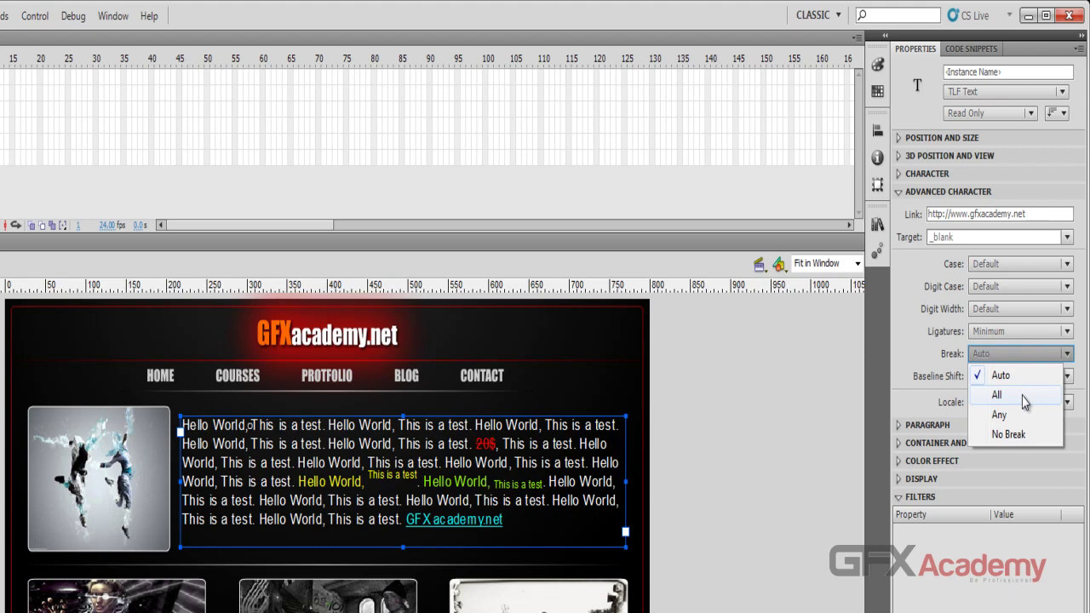
click(1022, 397)
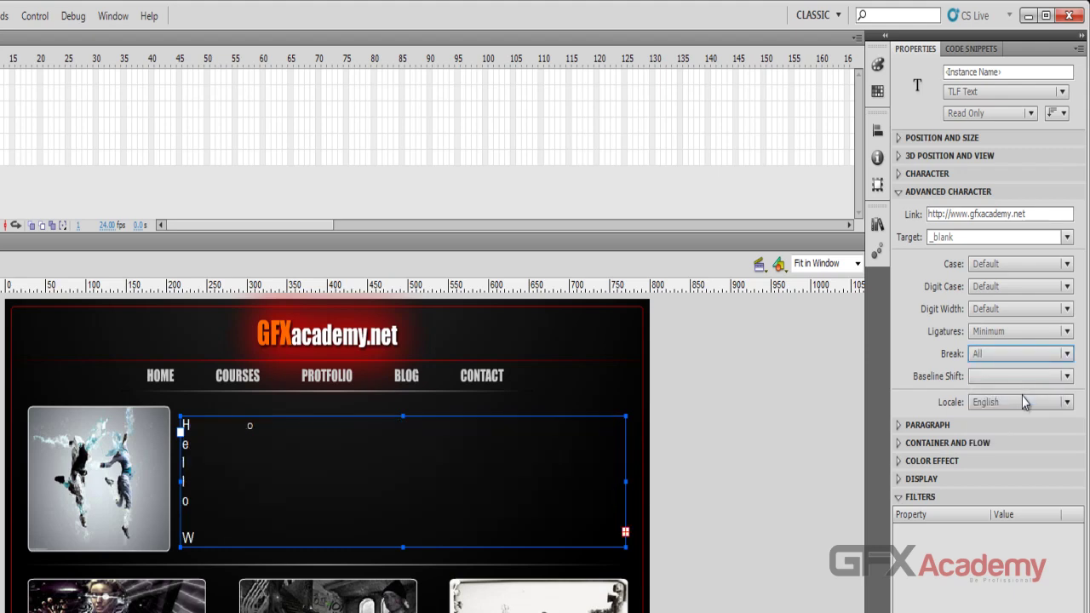
key(ctrl+z)
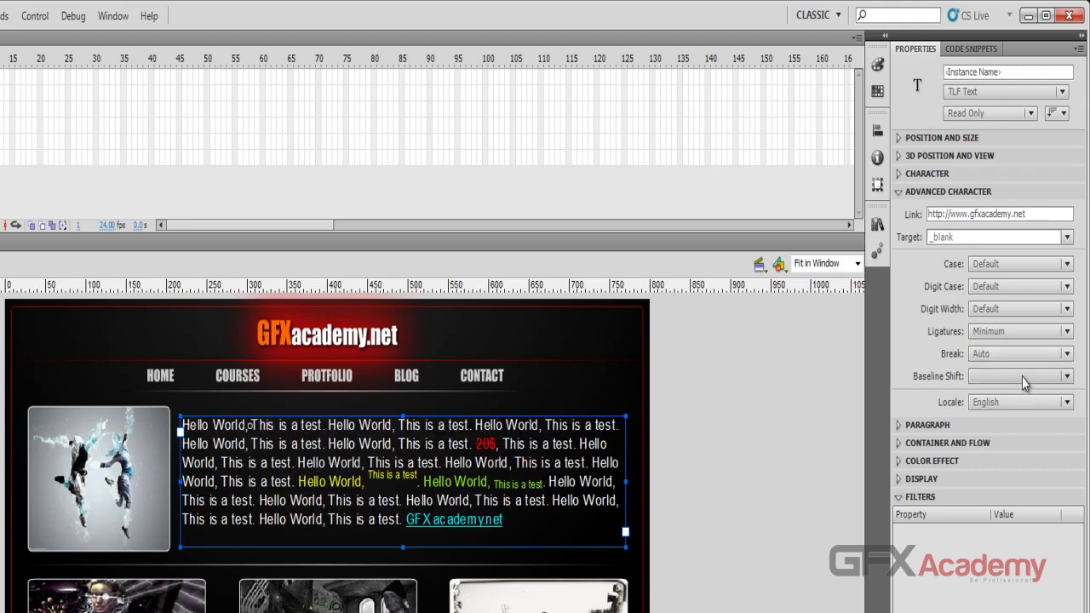
Step: Try the Any and No Break options on the text block and restore the Auto break
click(1020, 354)
click(1020, 414)
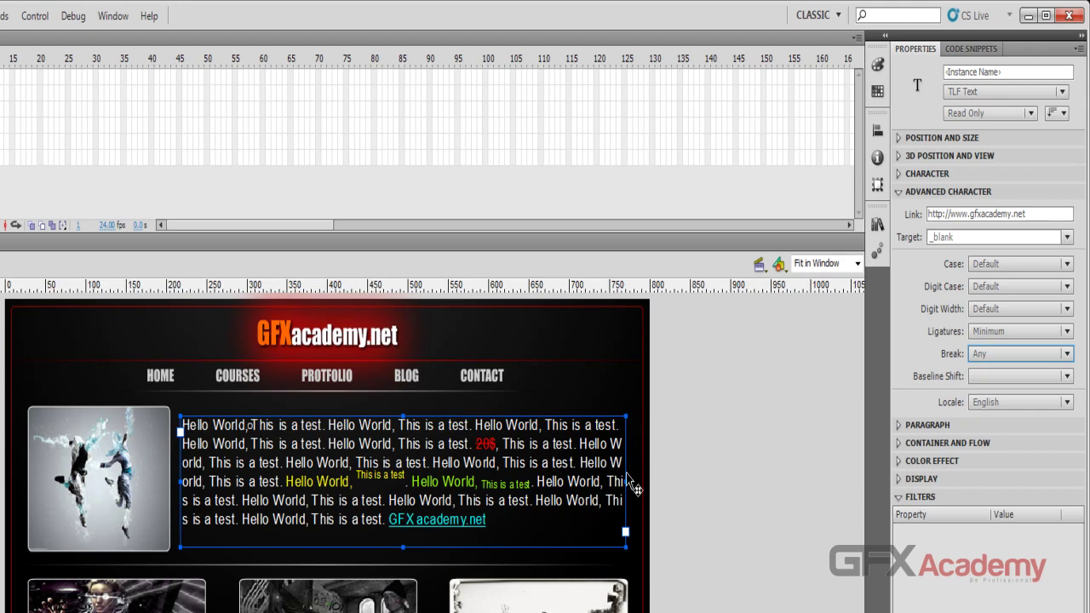
click(996, 356)
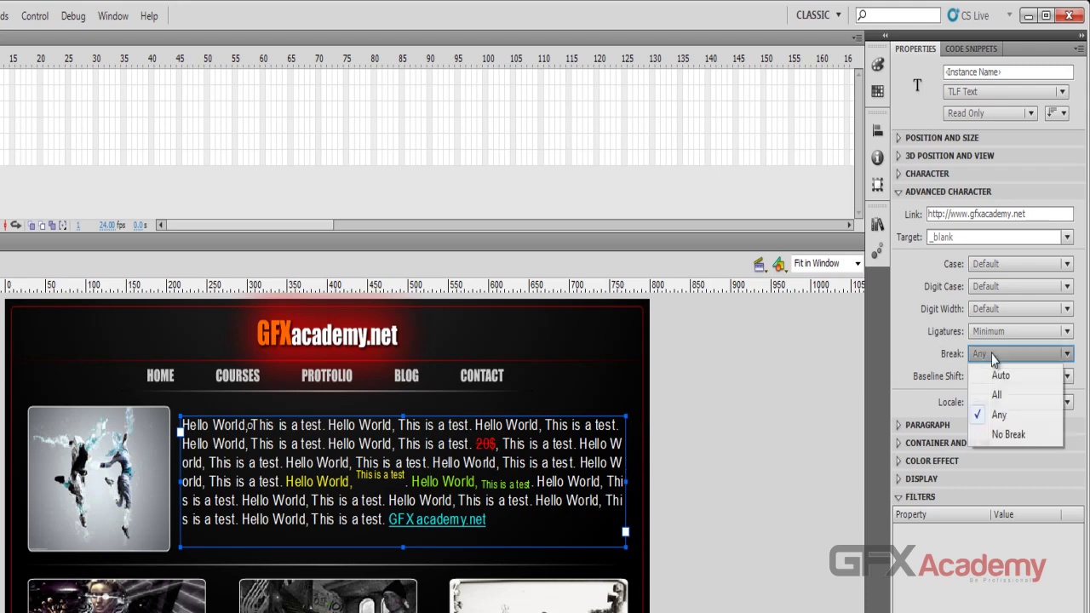
click(1013, 435)
click(1034, 354)
click(1037, 372)
Step: Compare the All and Any break options on the text block once more, returning to Auto after each one
click(1005, 356)
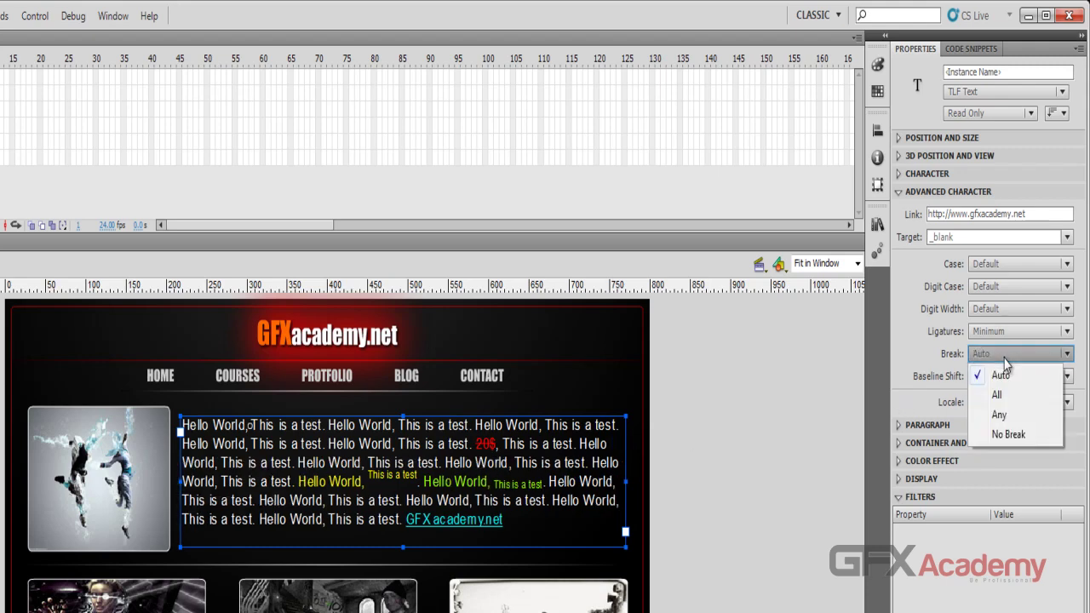
click(1005, 396)
click(1017, 355)
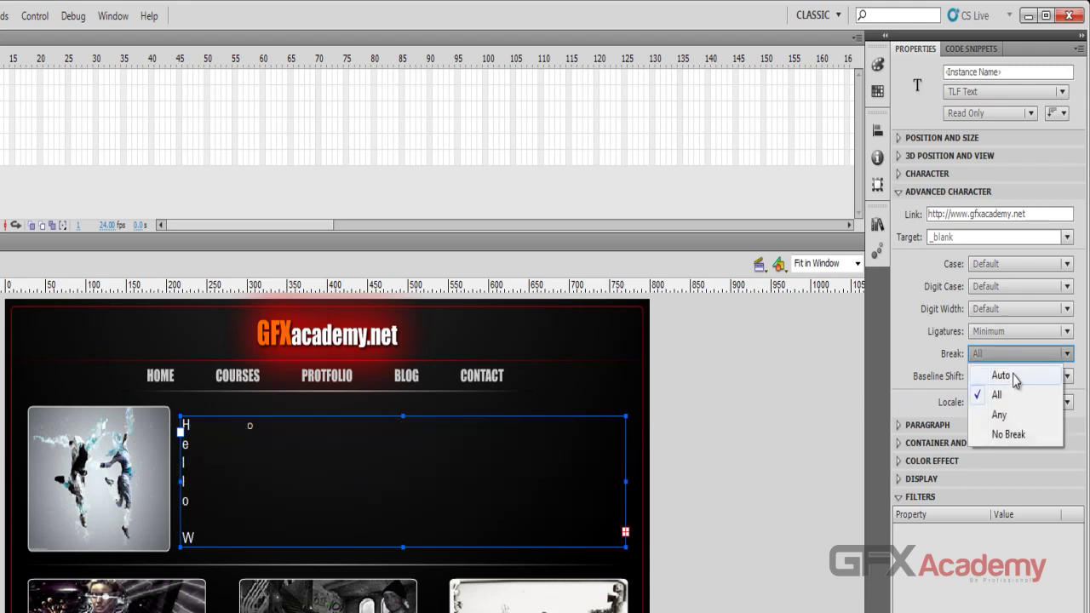
click(1013, 376)
click(1015, 358)
click(1013, 415)
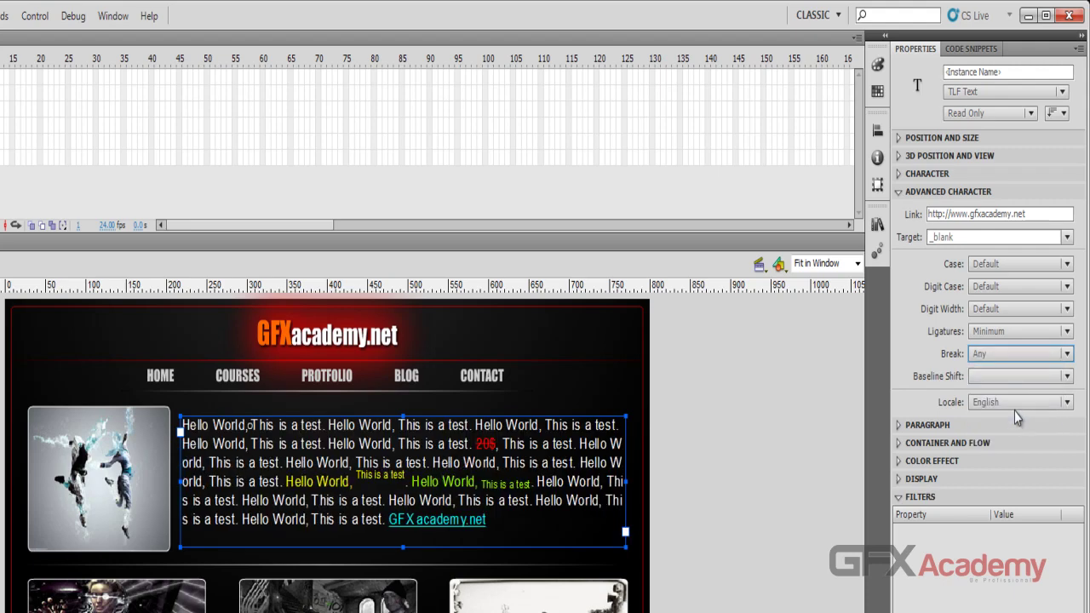
click(1035, 360)
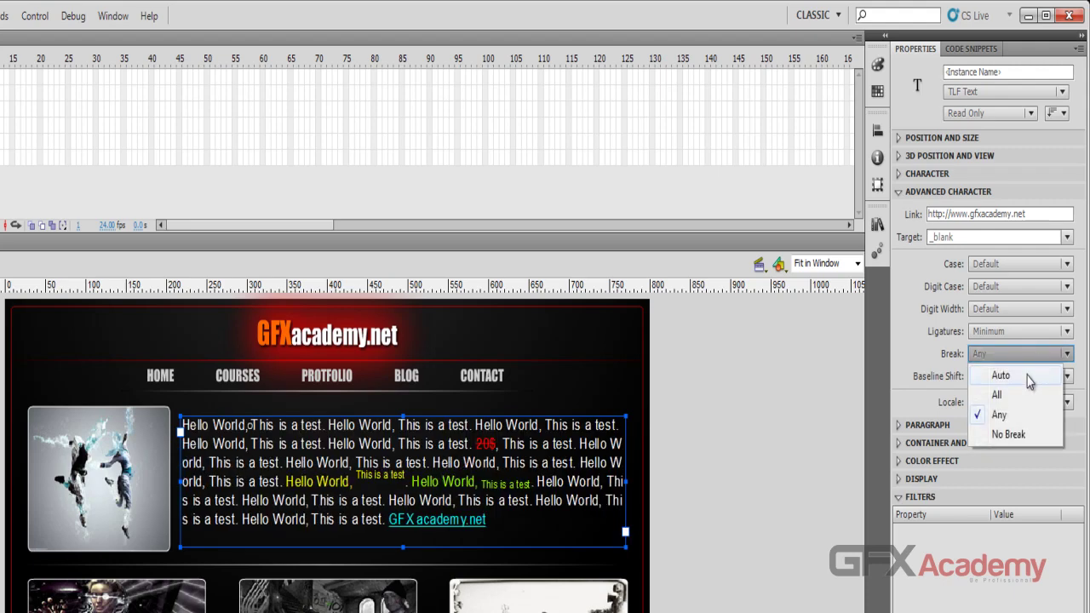
click(1027, 376)
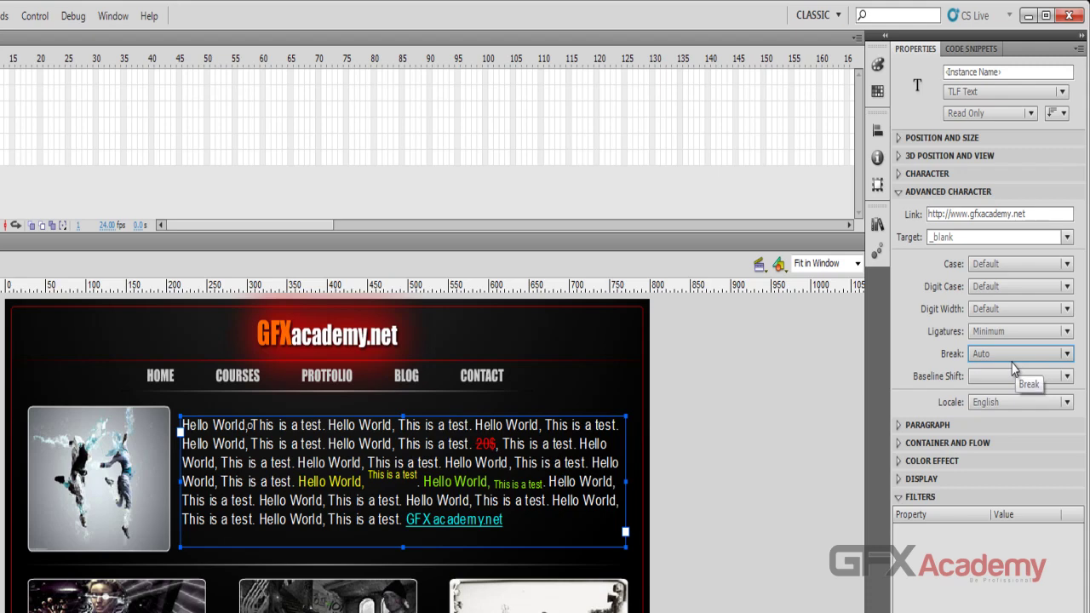
Step: Set the text block's baseline shift to pt, try the % unit and return to pt
click(1066, 379)
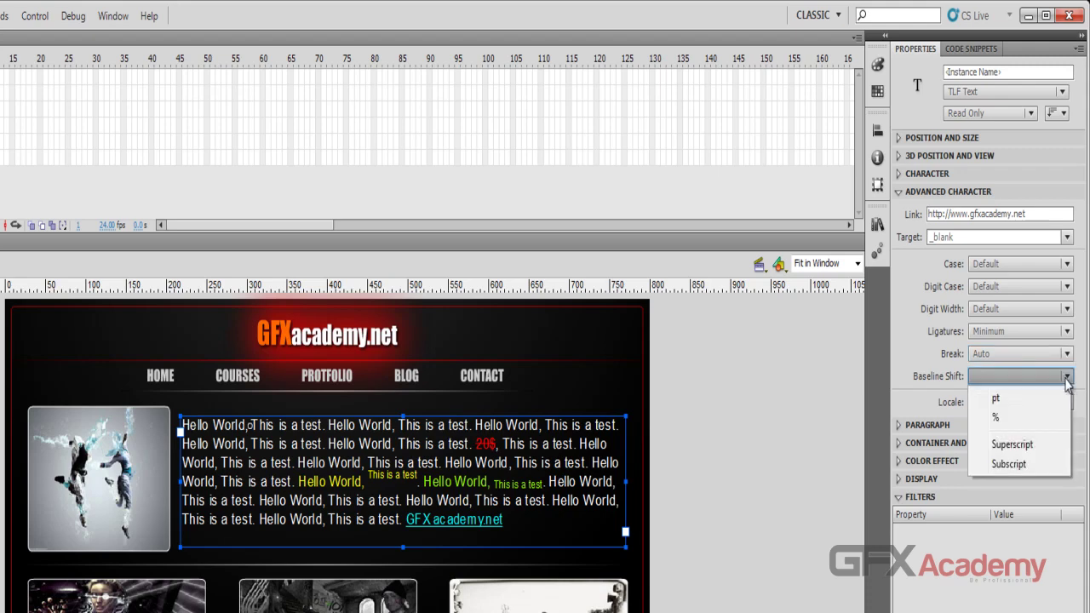
click(1043, 398)
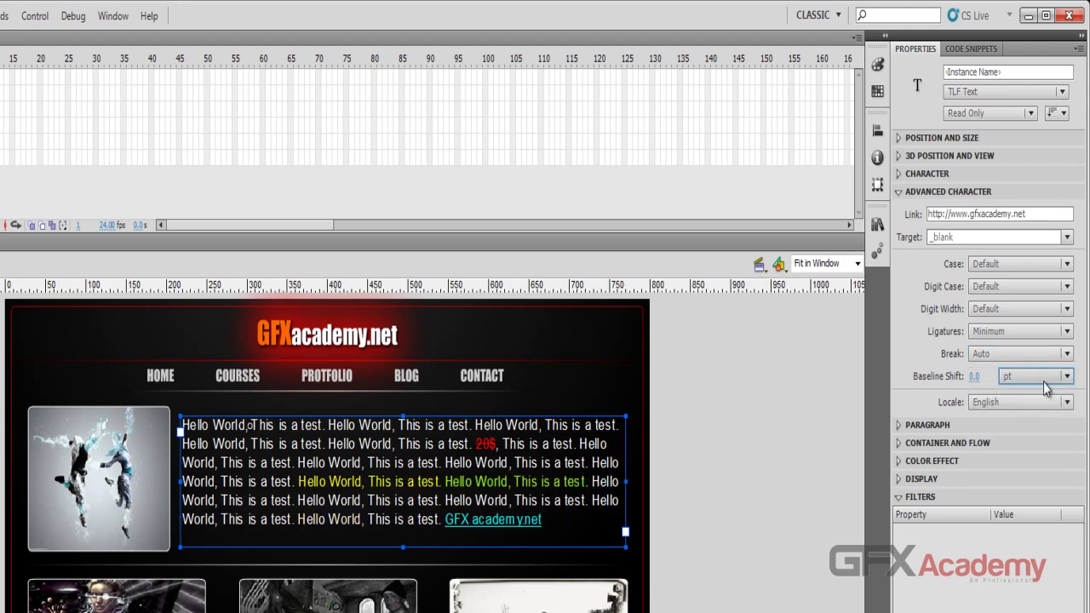
click(1066, 376)
click(1053, 417)
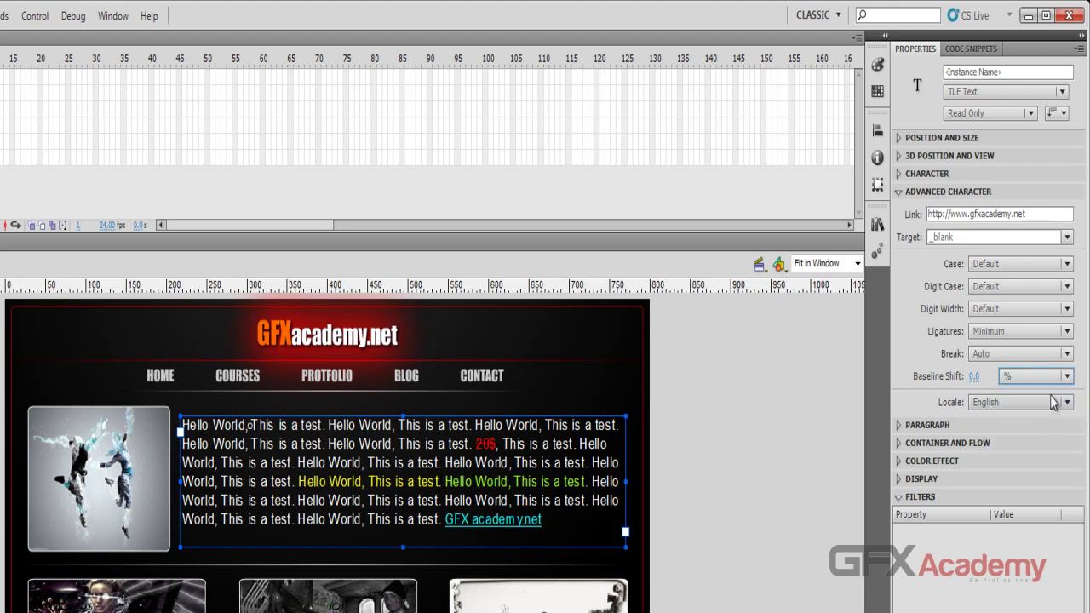
click(1066, 376)
click(1013, 398)
Step: Try a negative baseline shift of -23 pt on the text block and reset it to 0
drag(975, 378, 959, 385)
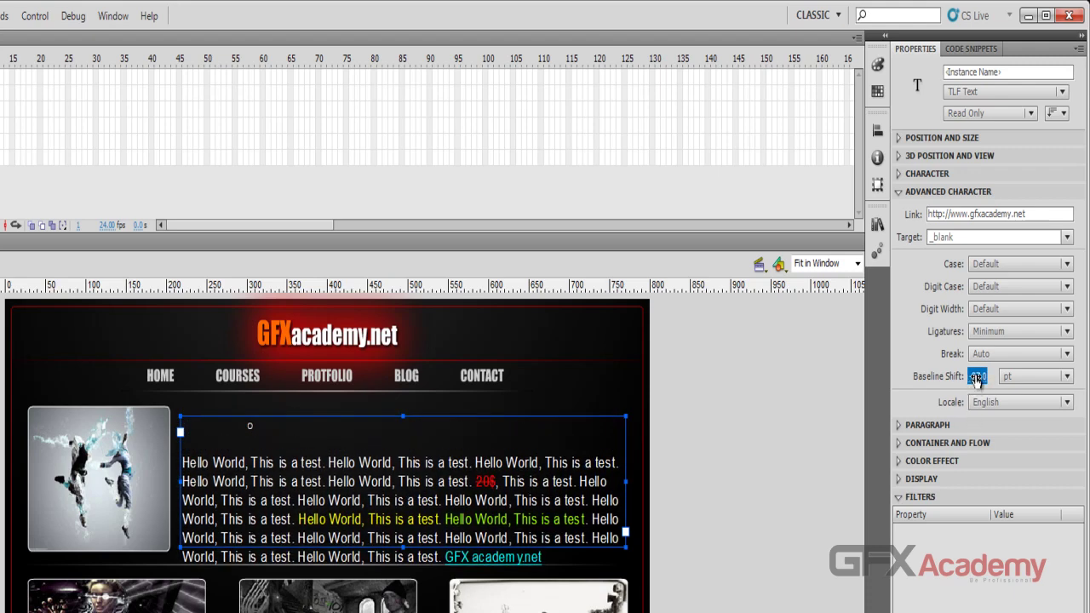
text(-23)
key(Return)
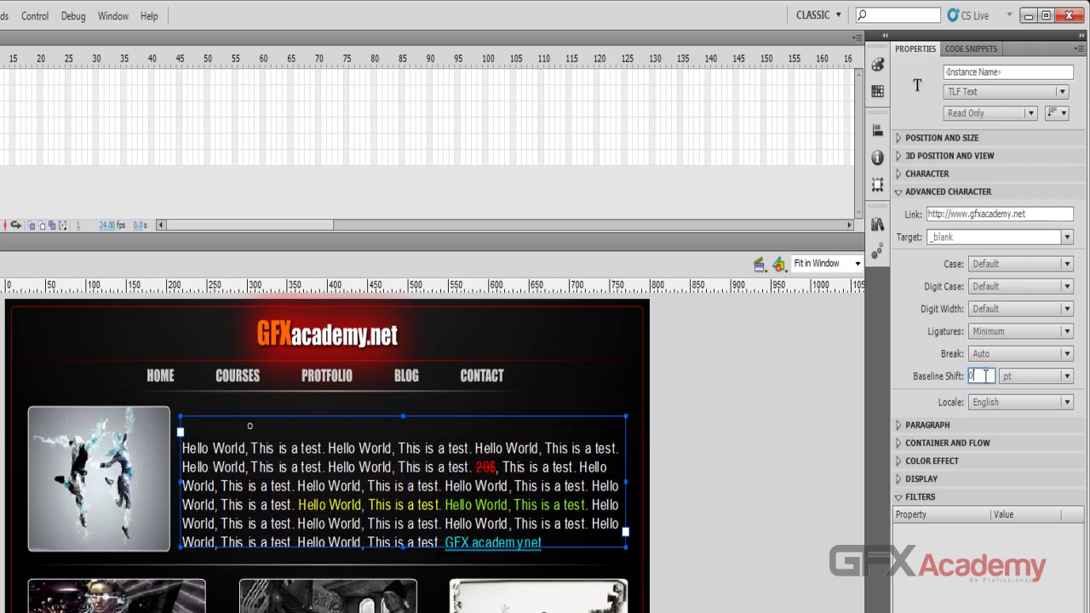
key(Return)
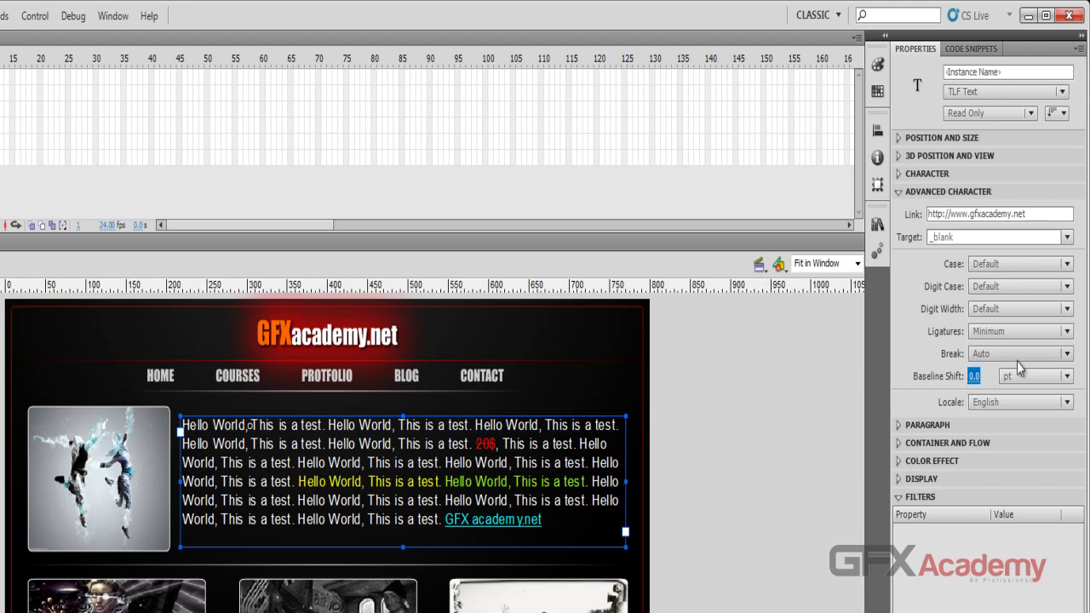
Step: Try the Hebrew and Arabic locales on the text block, restoring English after each one
click(1066, 402)
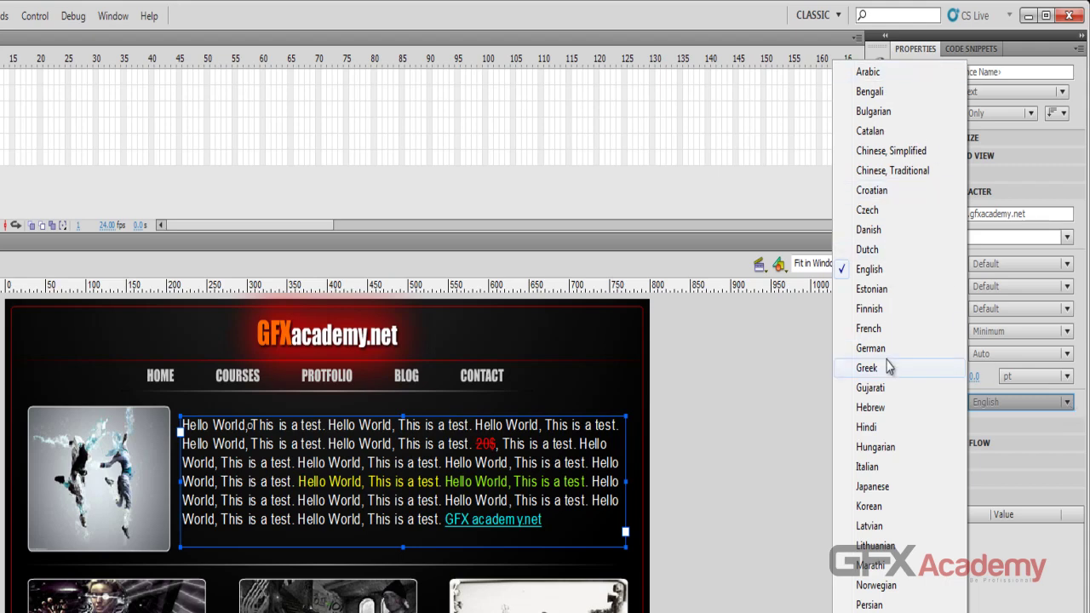
click(882, 407)
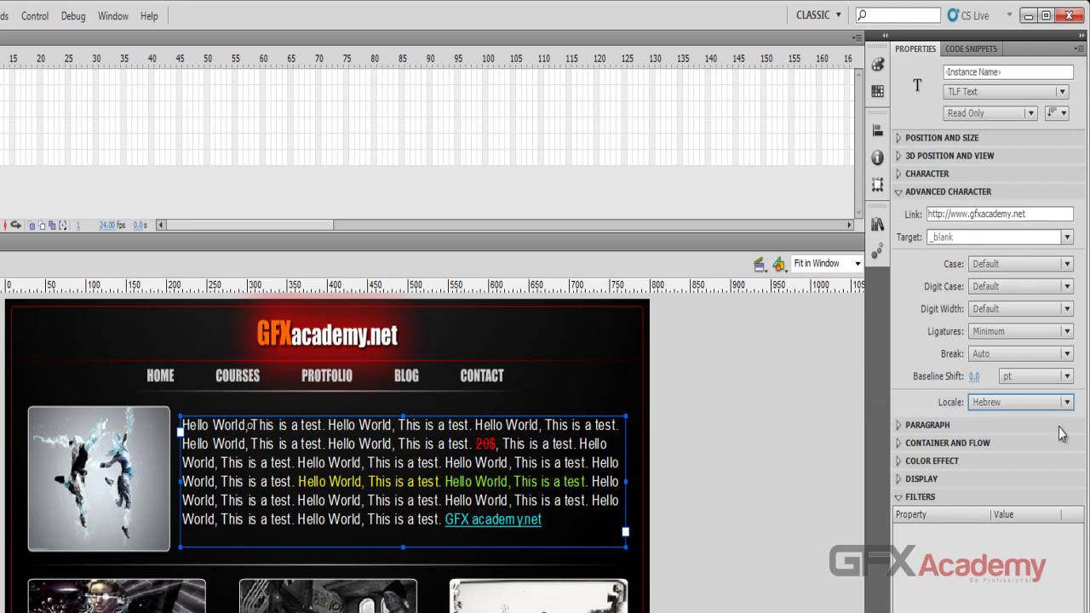
click(1077, 407)
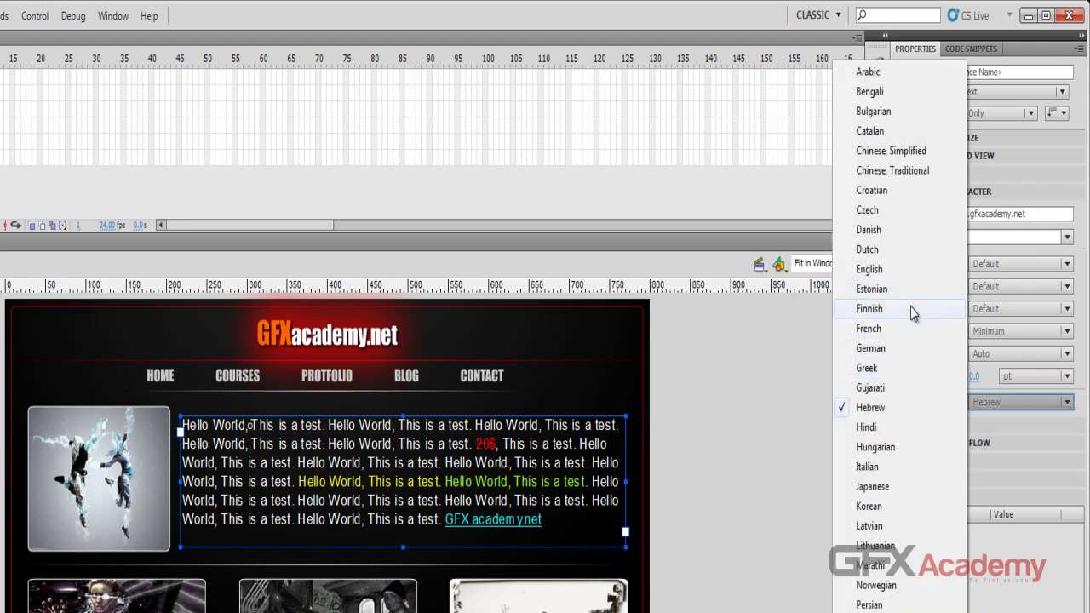
click(898, 269)
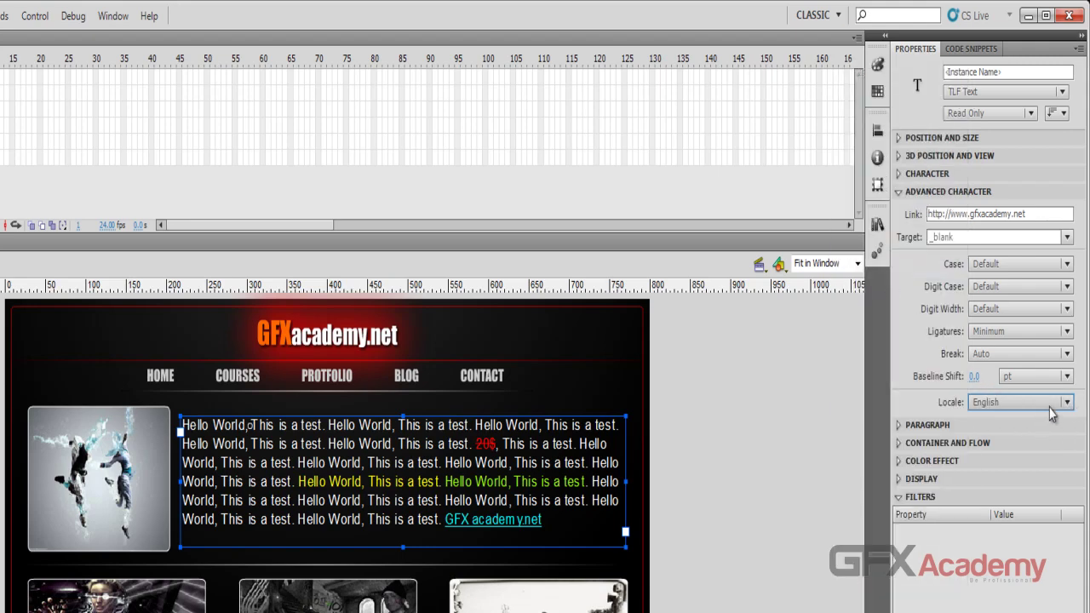
click(1066, 407)
click(870, 72)
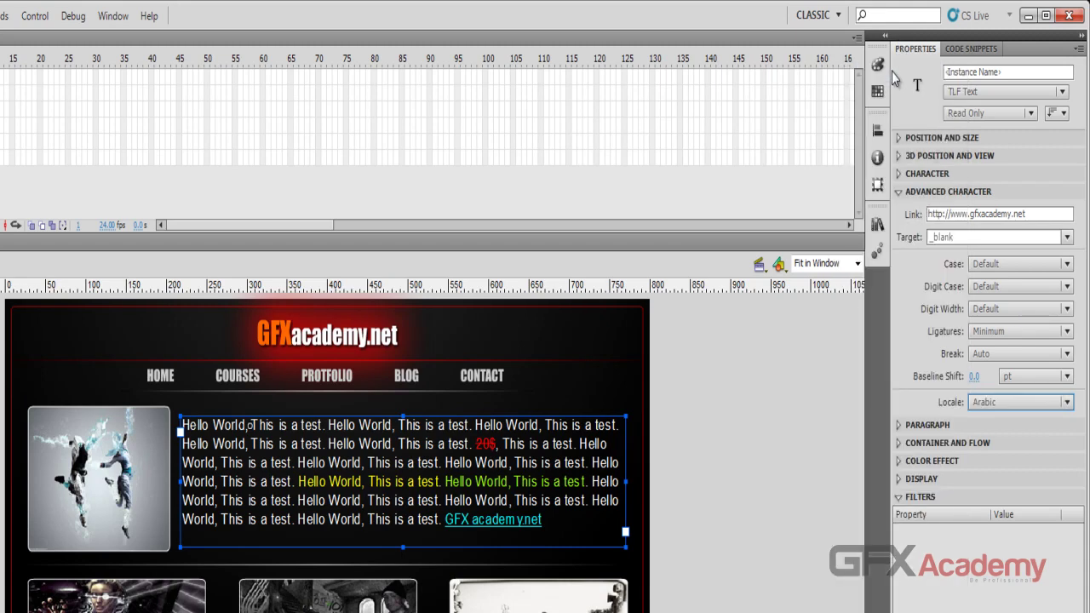
click(1066, 401)
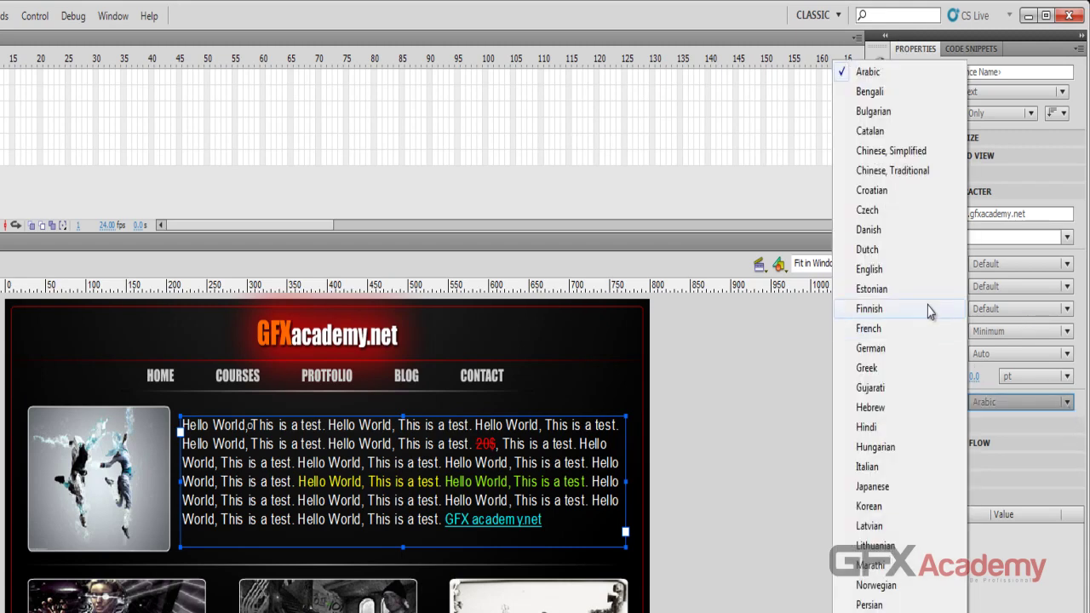
click(909, 272)
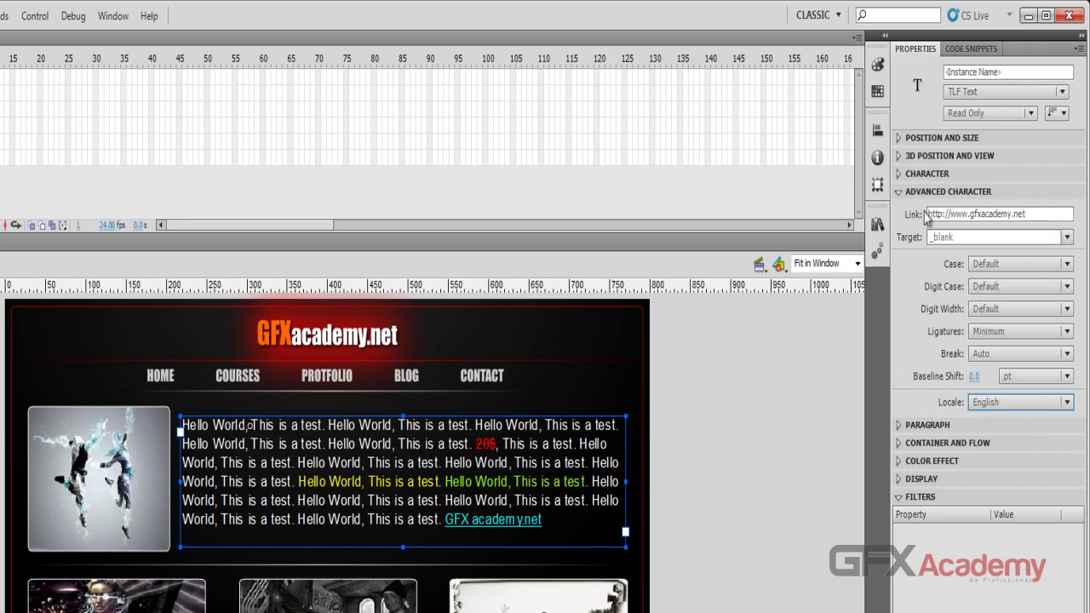
Step: Hide the text block's advanced character settings and show its paragraph settings
click(898, 194)
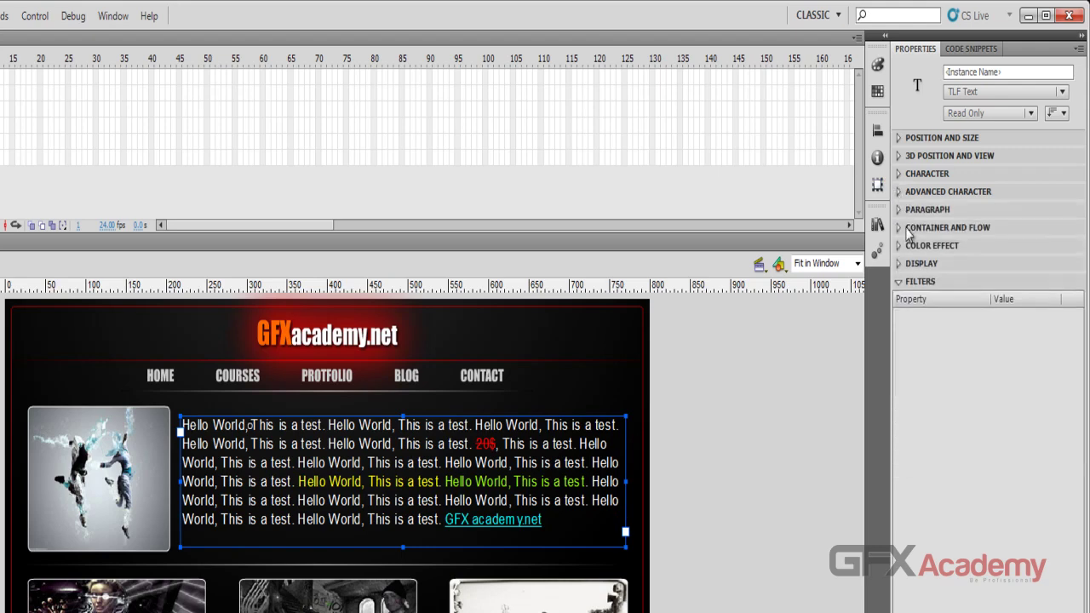
click(899, 210)
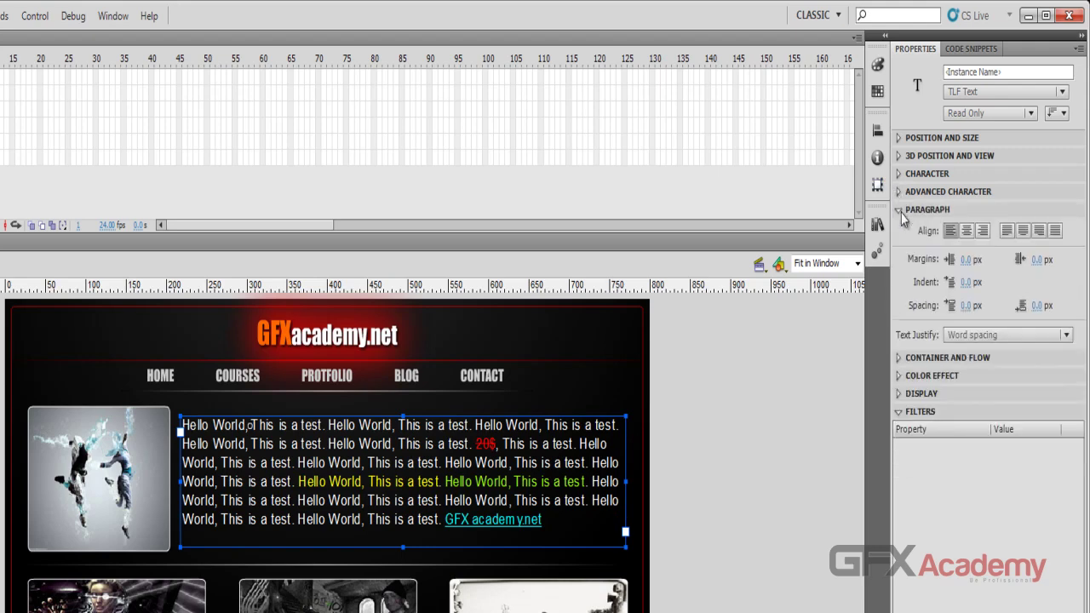
click(900, 195)
click(901, 195)
click(876, 130)
click(879, 134)
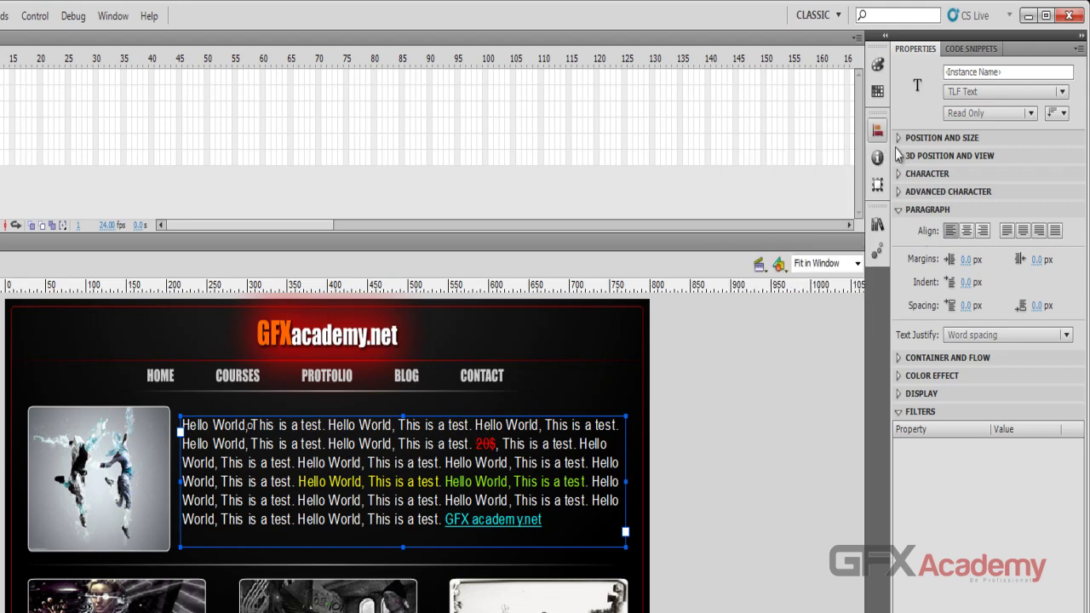
Step: Try centre and right alignment on the text block and return it to left alignment
click(967, 232)
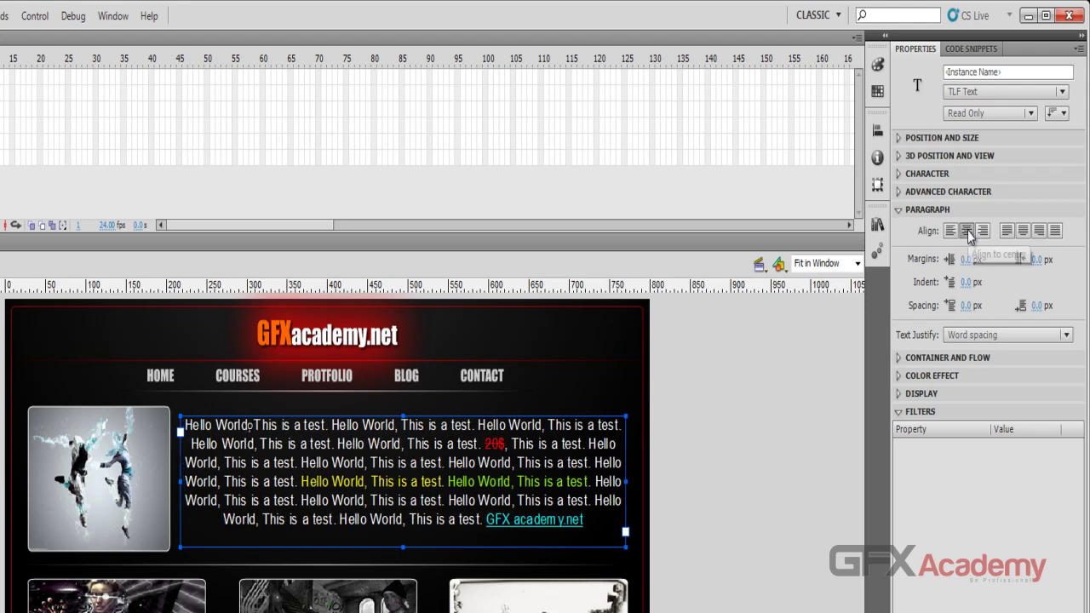
click(983, 232)
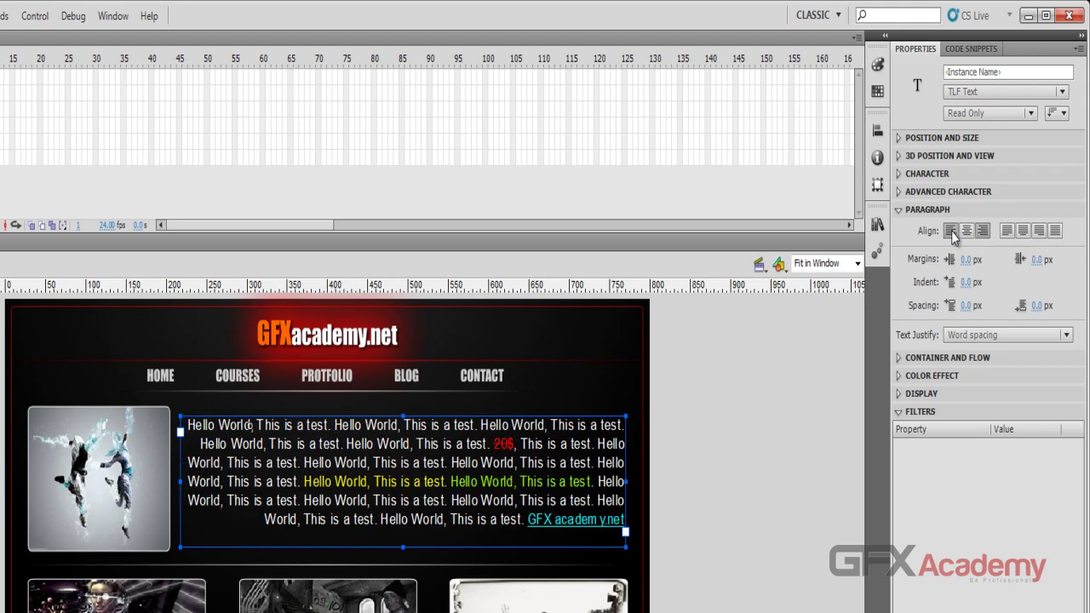
click(951, 231)
Step: Compare the four justify options on the text block and keep the one with the last line aligned left
click(1007, 231)
click(1007, 231)
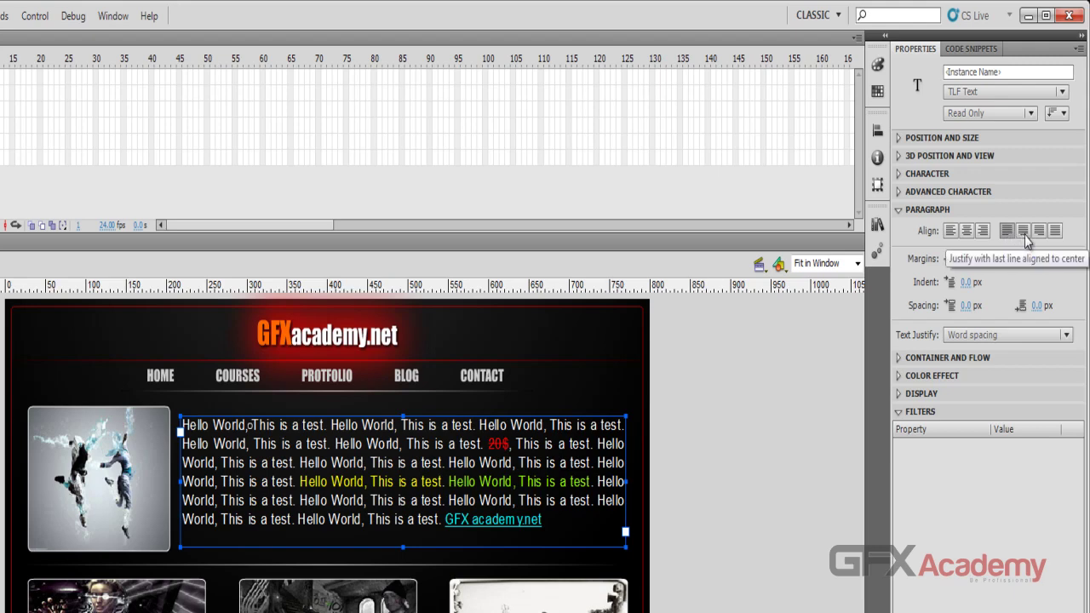
click(1024, 236)
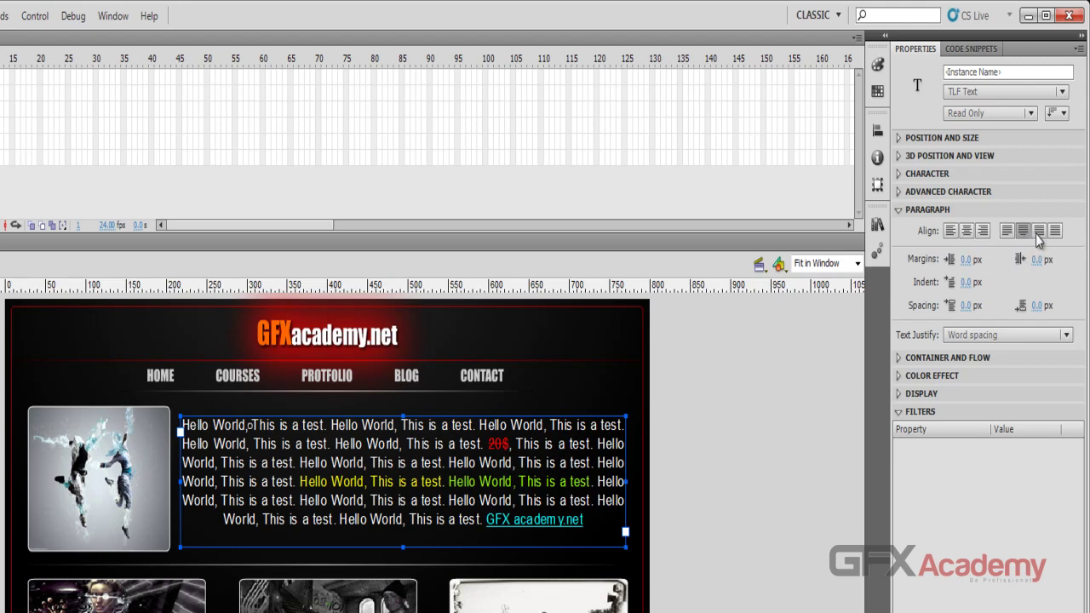
click(1037, 237)
click(1054, 233)
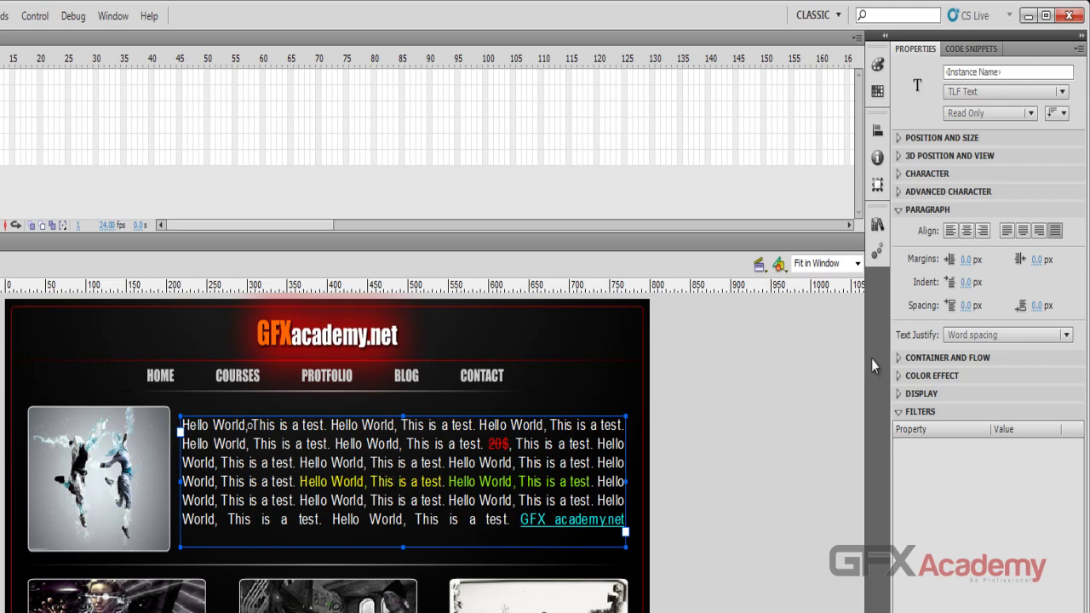
click(1007, 232)
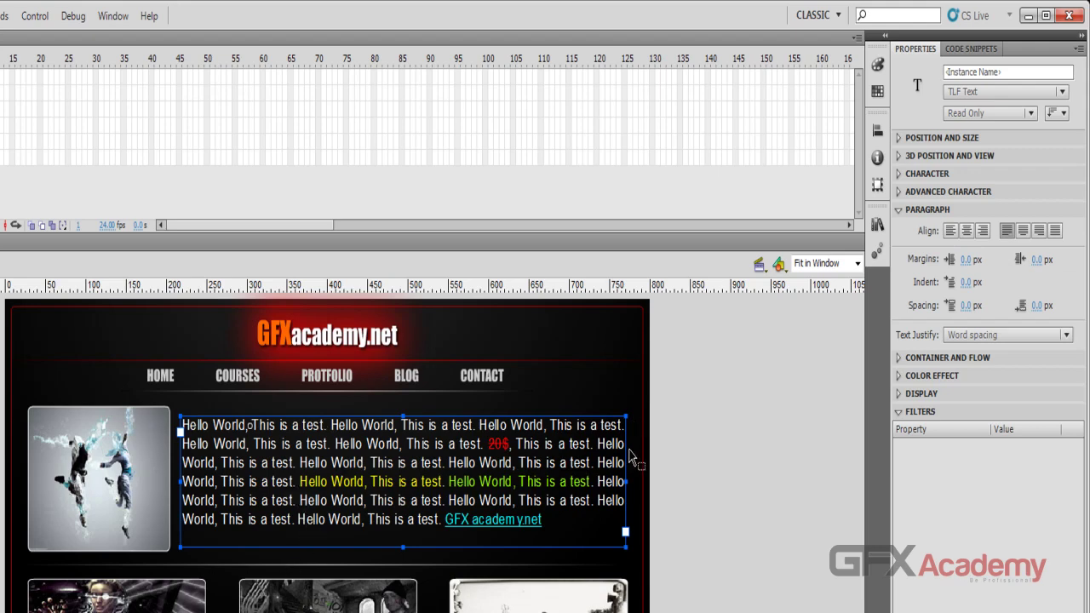
Step: Test the movie to preview the justified text block, and close the preview
click(717, 484)
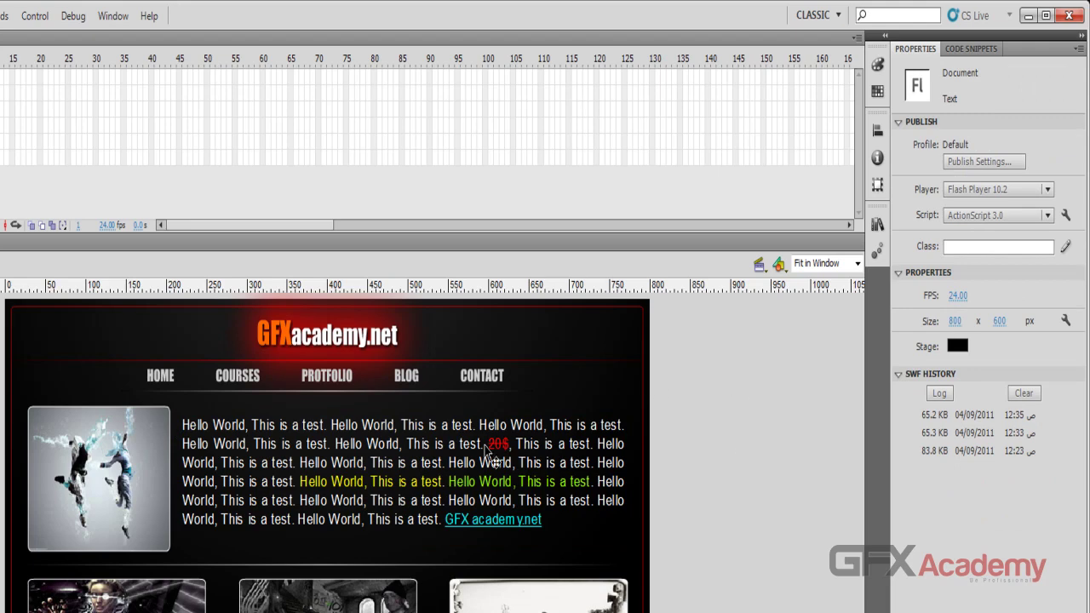
key(ctrl+Return)
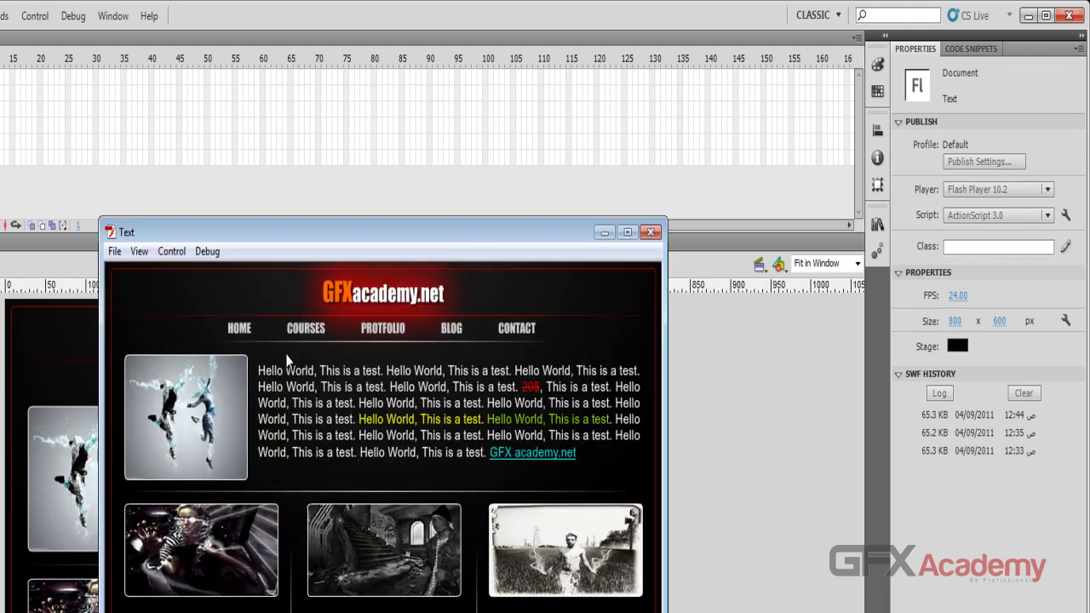
click(650, 231)
Step: Try a left margin of about 30 px on the text block and reset it to 0
click(567, 464)
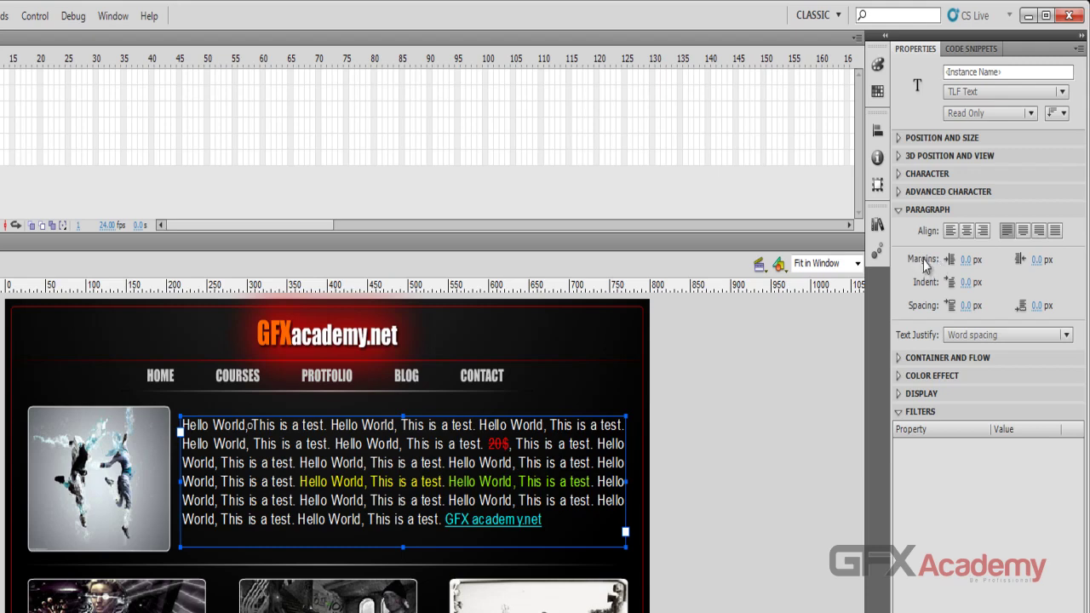
click(965, 259)
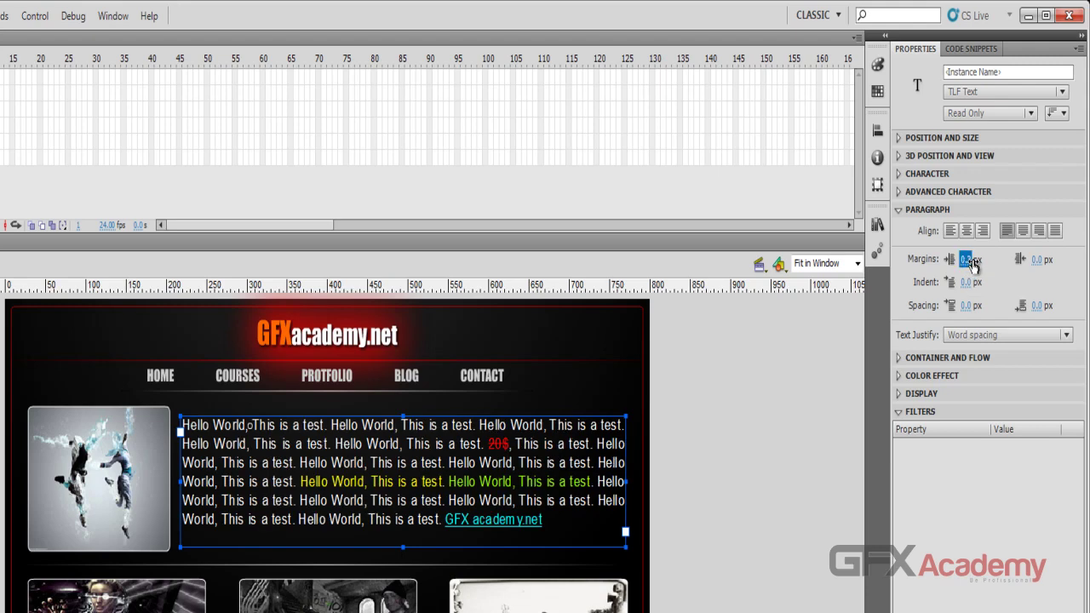
drag(971, 265, 1088, 262)
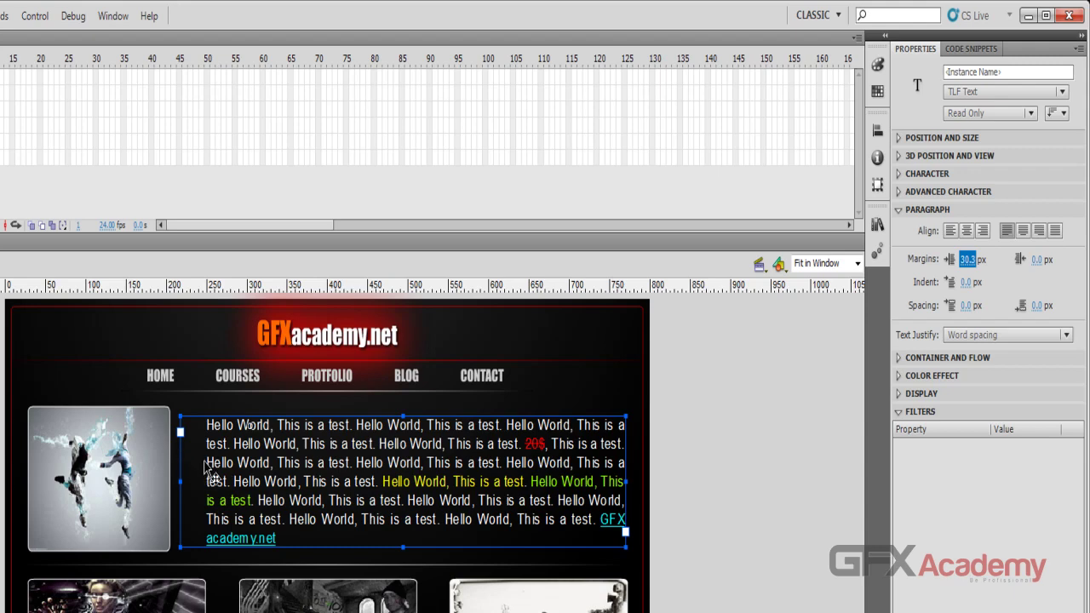
click(968, 260)
text(0)
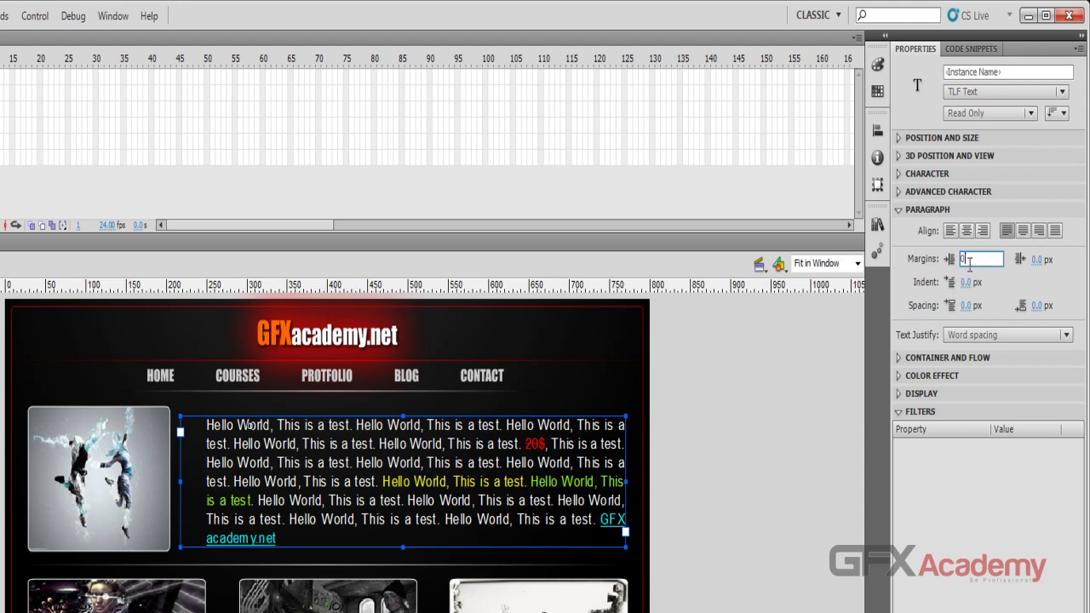
key(Return)
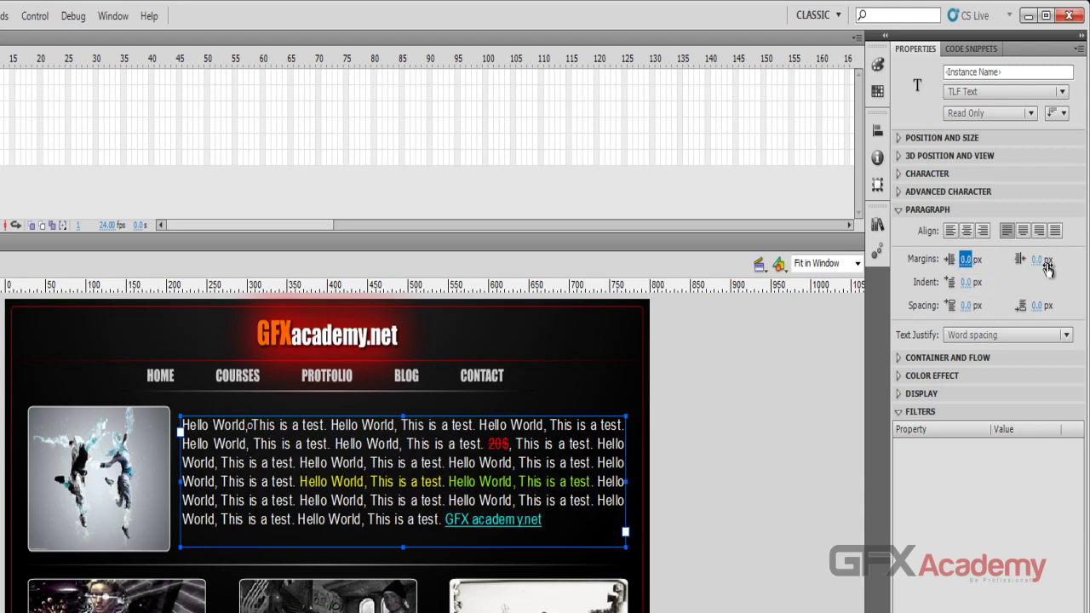
Step: Try a right margin of about 20 px on the text block and reset it to 0
key(Tab)
mouse_move(1037, 260)
mouse_down()
mouse_move(1087, 258)
mouse_move(1040, 266)
mouse_move(1049, 265)
mouse_up()
click(1046, 259)
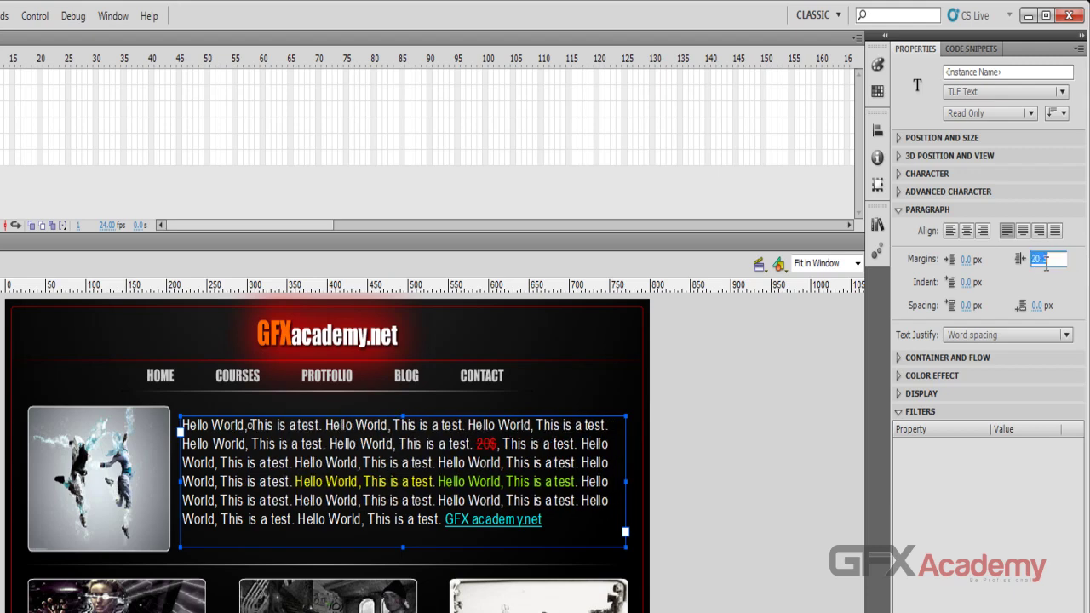
text(0)
key(Return)
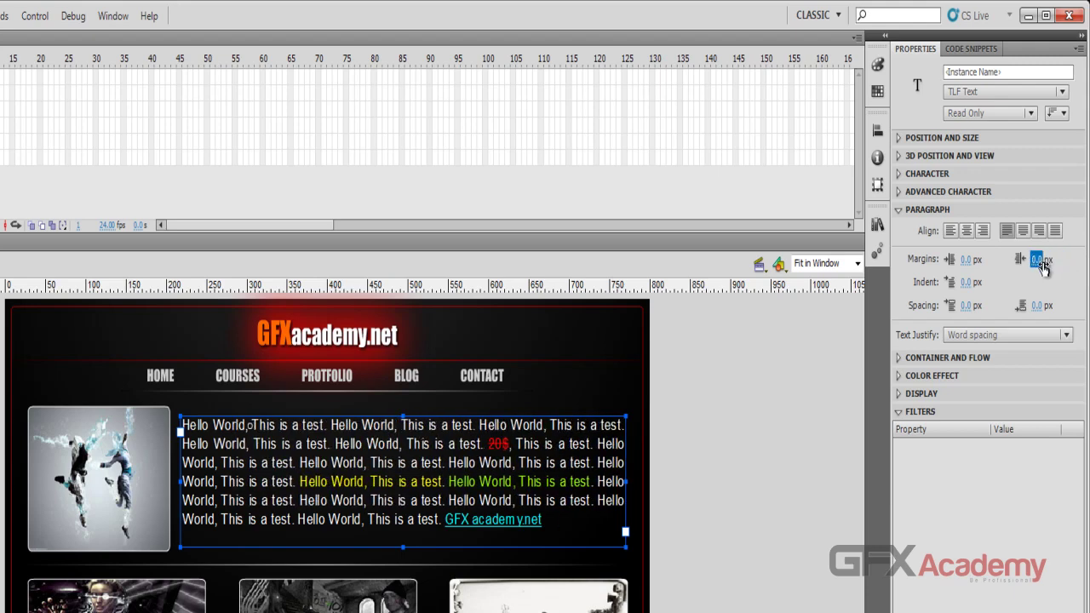
Step: Set the text block's first-line indent to 23.8 px and deselect the block to view it
drag(967, 290, 1087, 278)
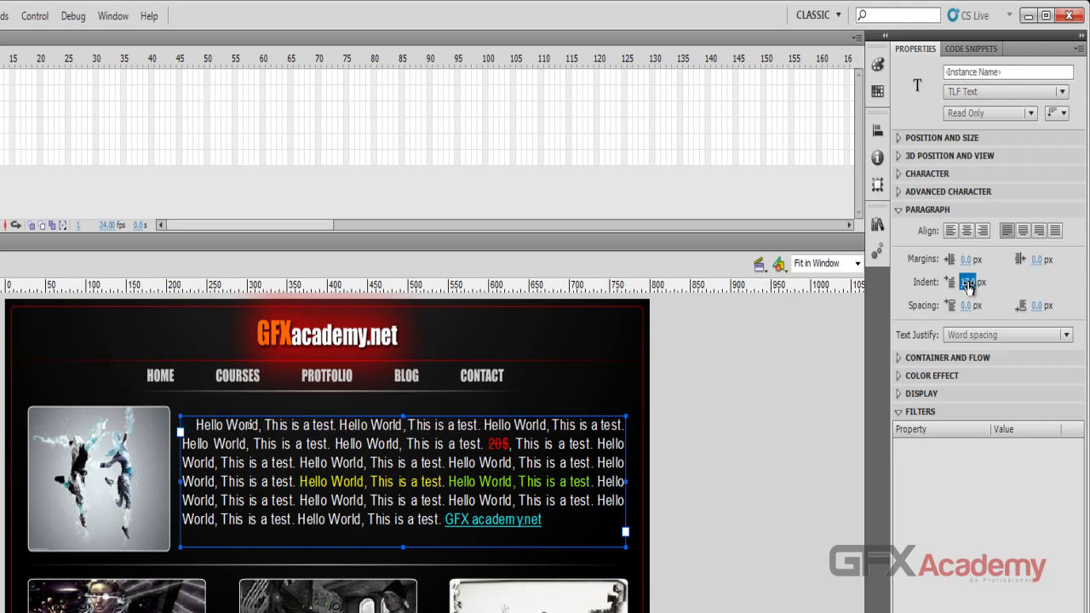
drag(968, 287, 1009, 282)
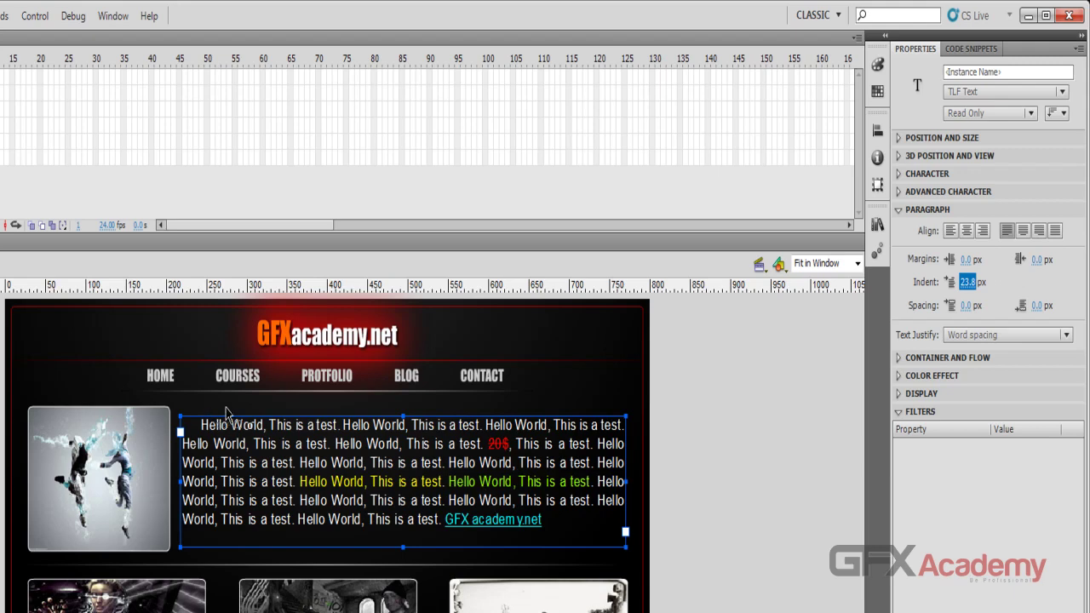
click(179, 412)
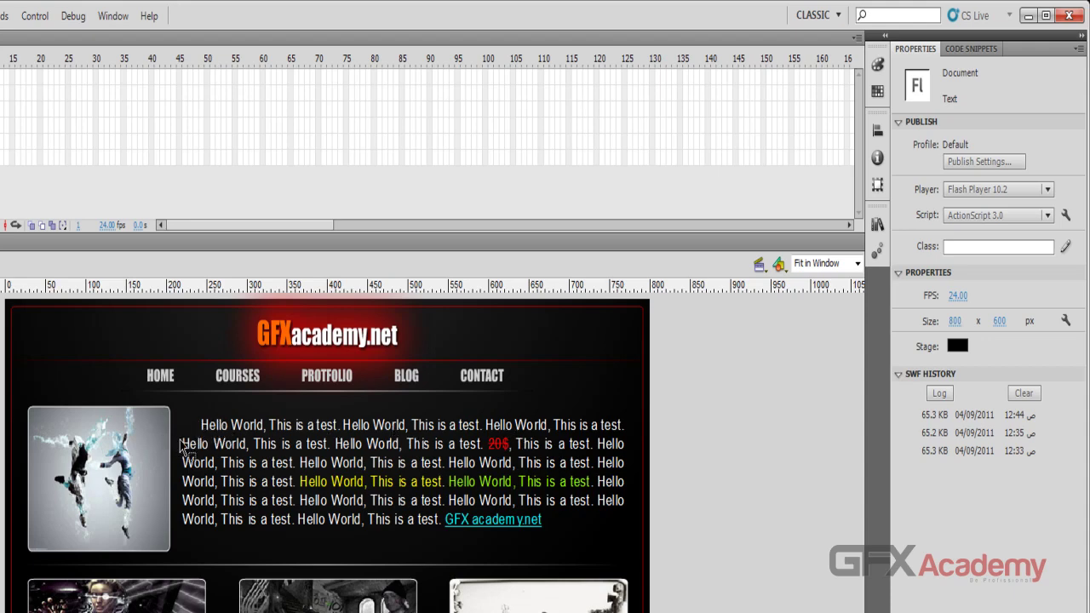
Step: Try changing the spacing before the text block's paragraph and reset it to 0 px
click(428, 464)
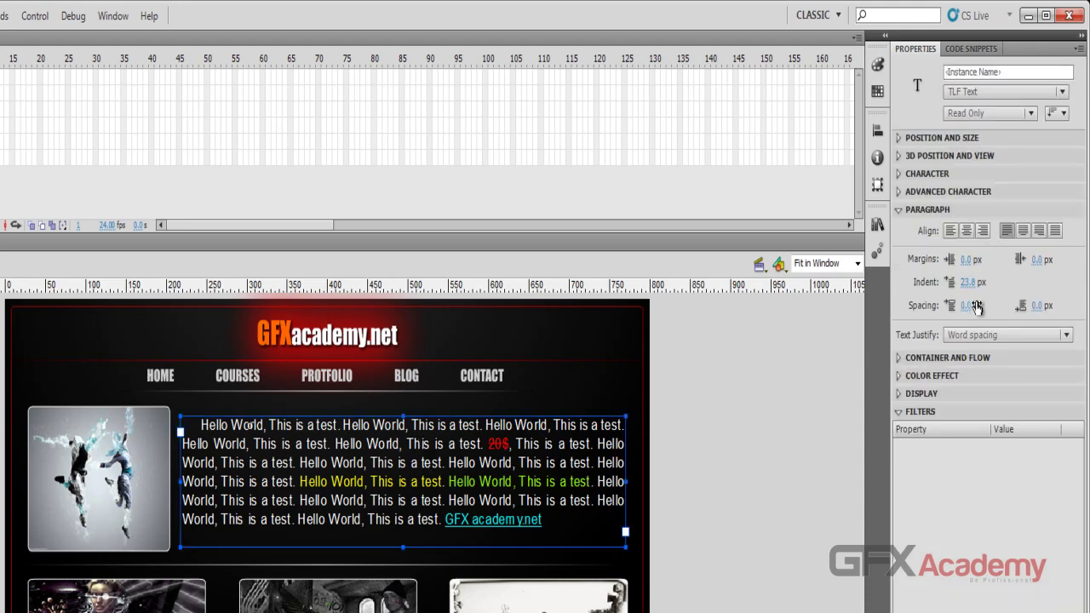
mouse_move(967, 306)
mouse_down()
mouse_move(992, 304)
mouse_move(961, 305)
mouse_move(954, 320)
mouse_up()
click(978, 306)
text(0)
key(Return)
Step: Try a spacing of 18.2 px after the text block's paragraph and reset it to 0
click(1030, 306)
text(18.2)
key(Return)
click(1045, 308)
text(0)
key(Return)
Step: Show the container and flow settings, try the Single line behavior on the text block and restore Multiline
click(897, 210)
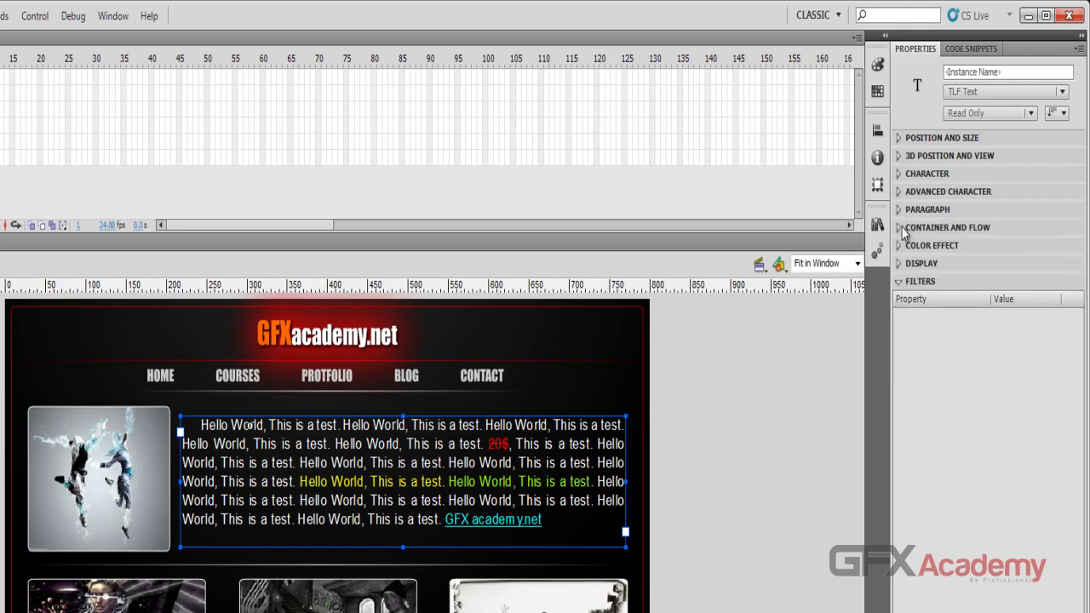
click(899, 227)
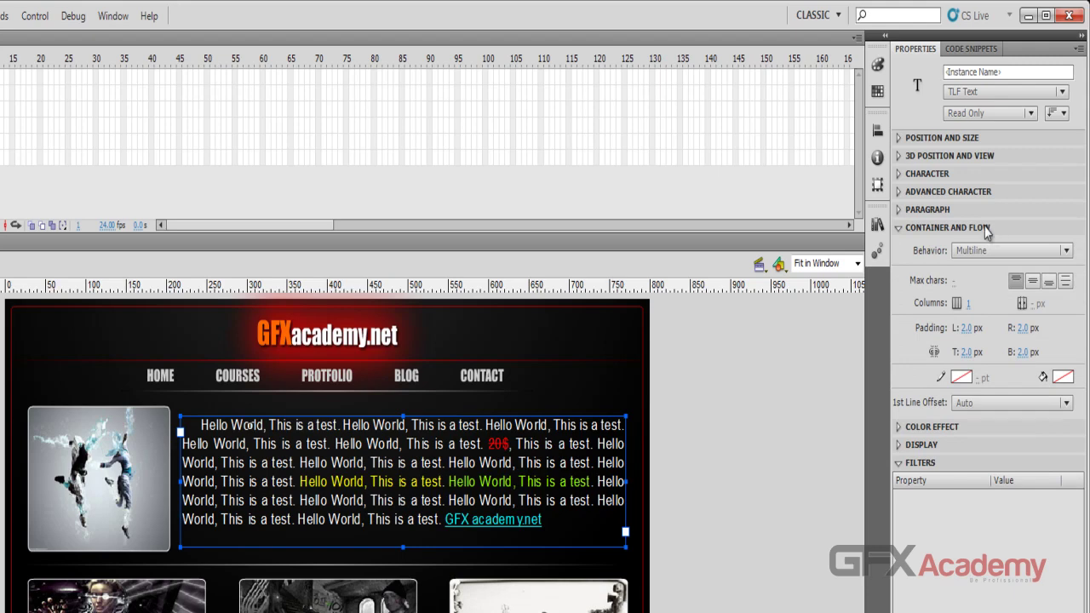
click(1066, 251)
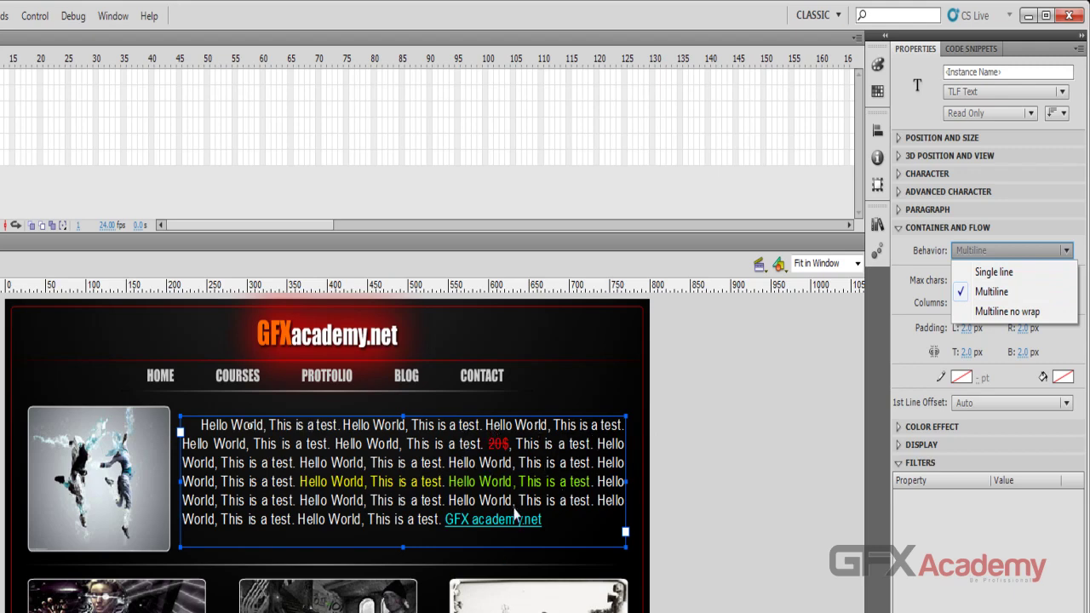
click(993, 272)
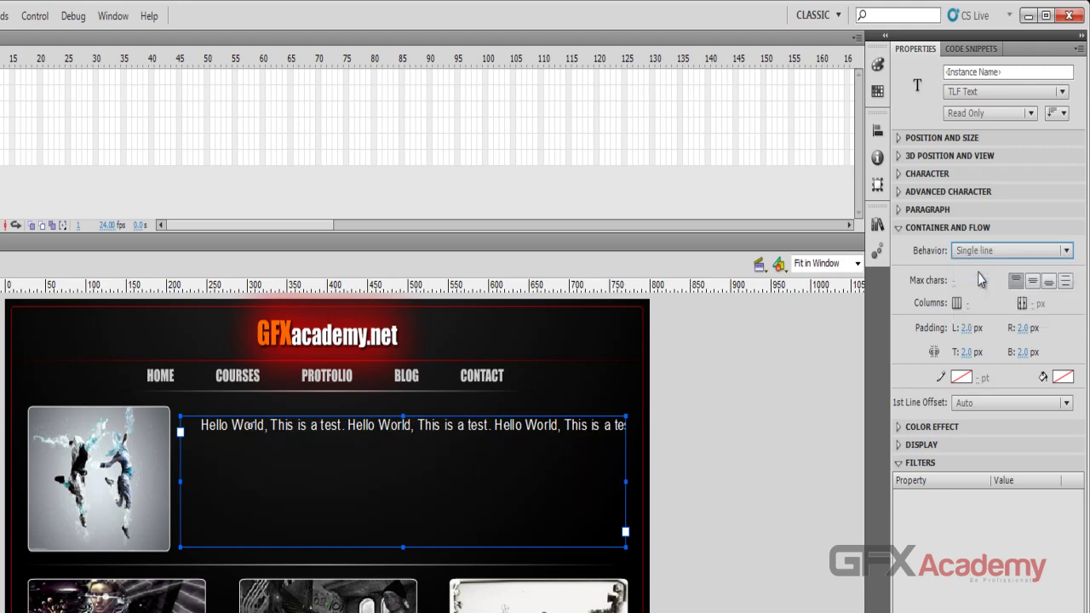
click(979, 252)
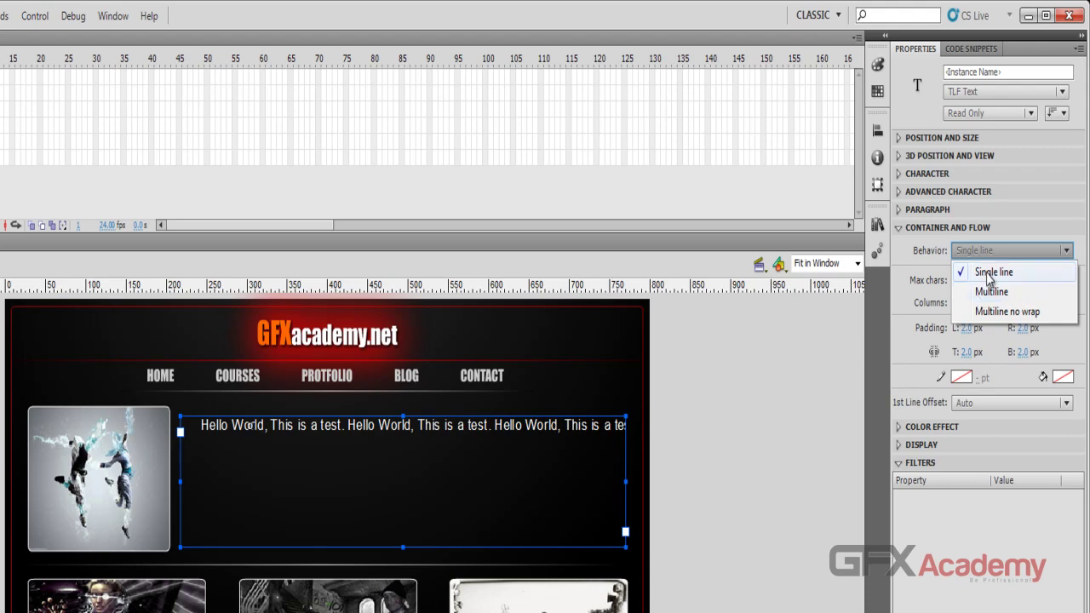
click(980, 293)
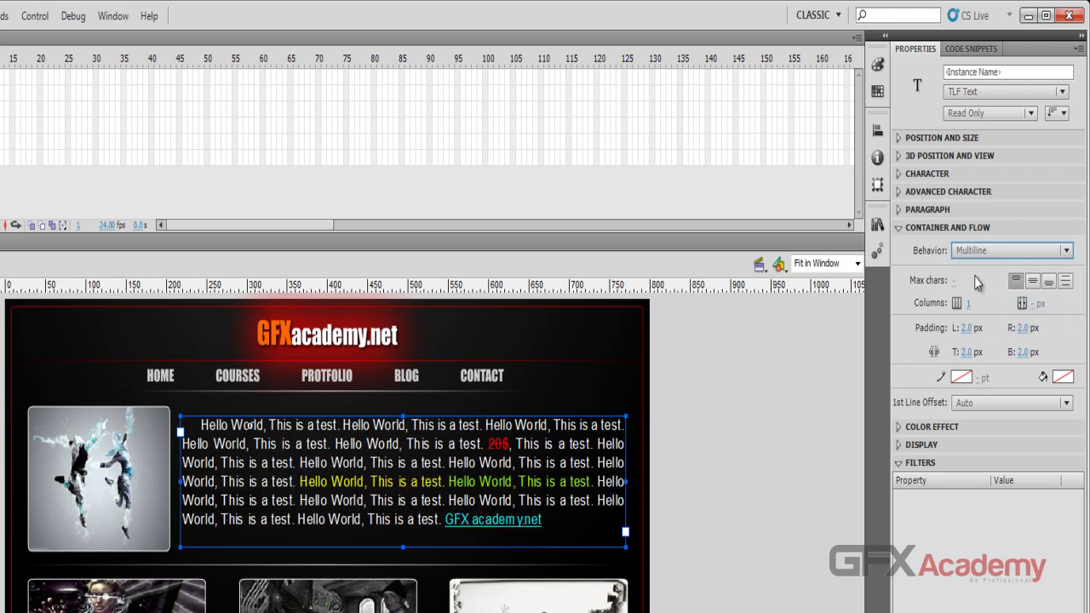
Step: Try the Multiline no wrap behavior on the text block and restore Multiline
click(983, 252)
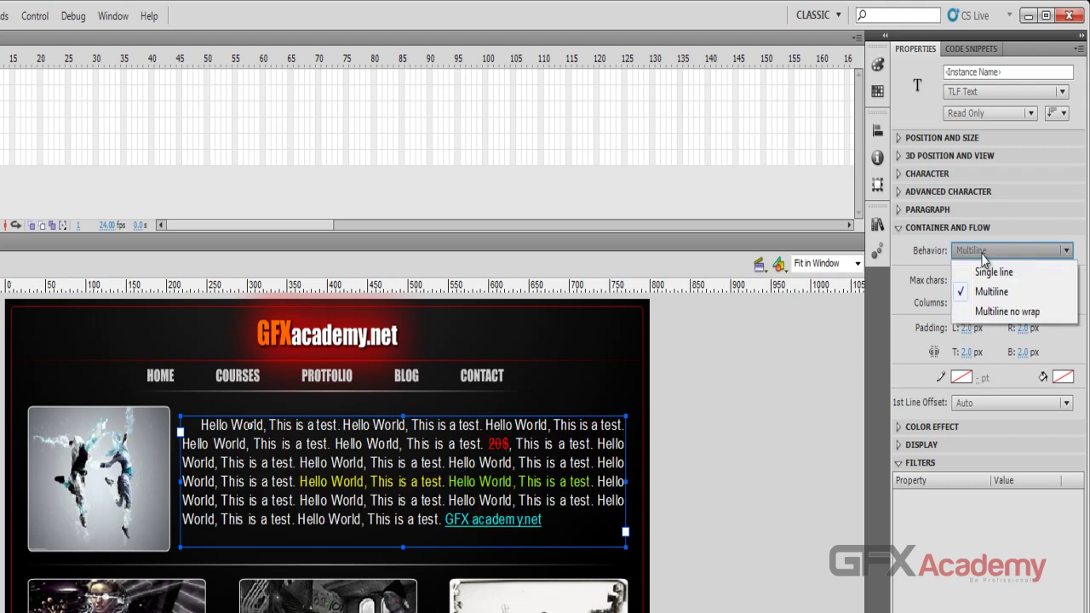
click(979, 314)
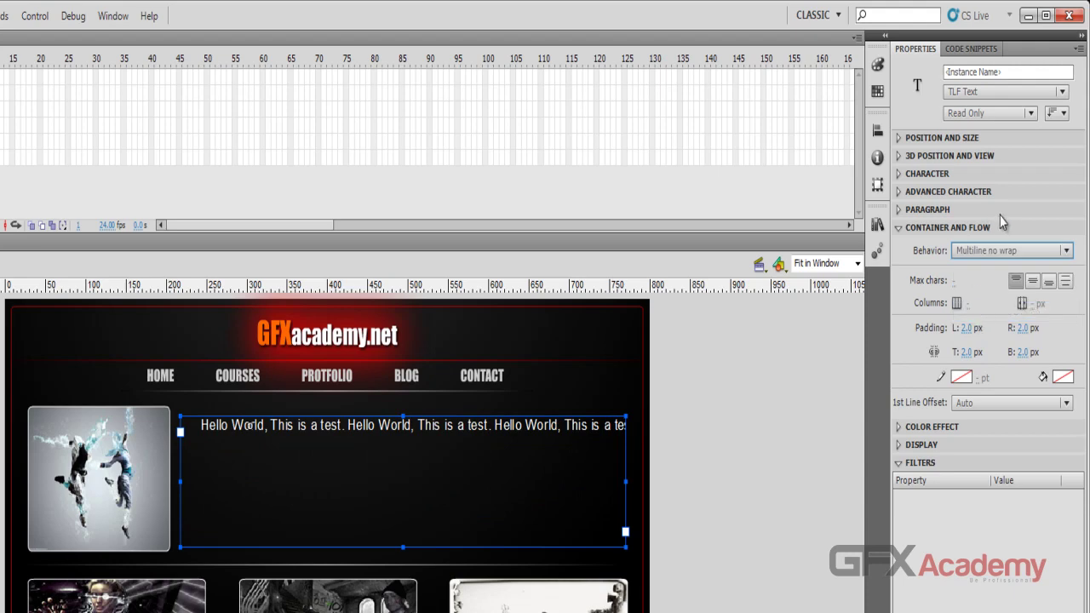
click(1007, 253)
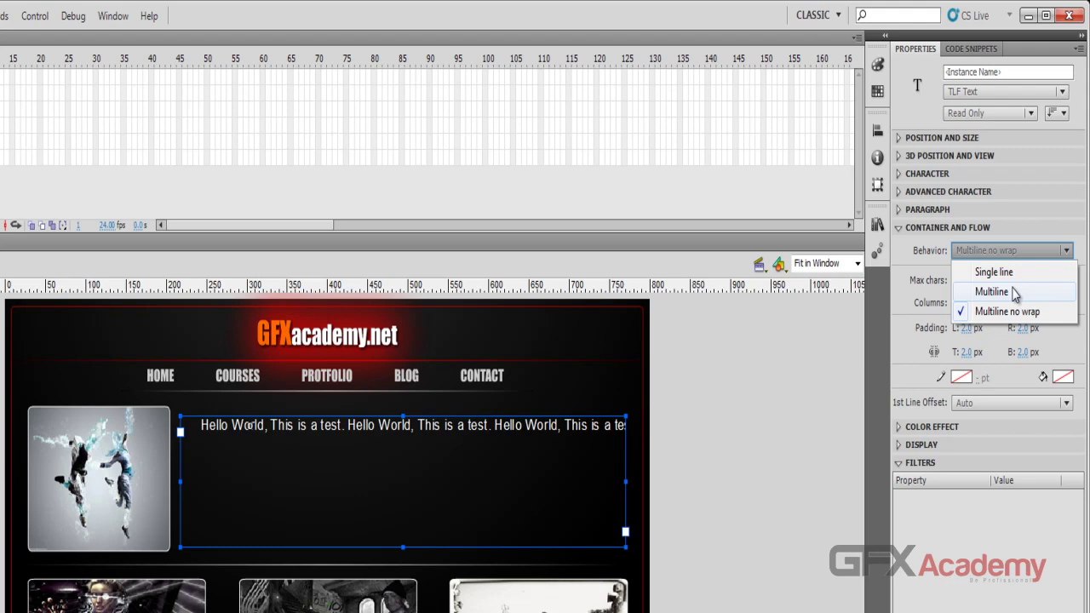
click(991, 291)
Step: Extend the text block slightly downward while trying center, bottom and justified vertical alignment, and restore top alignment
click(1033, 282)
click(1015, 281)
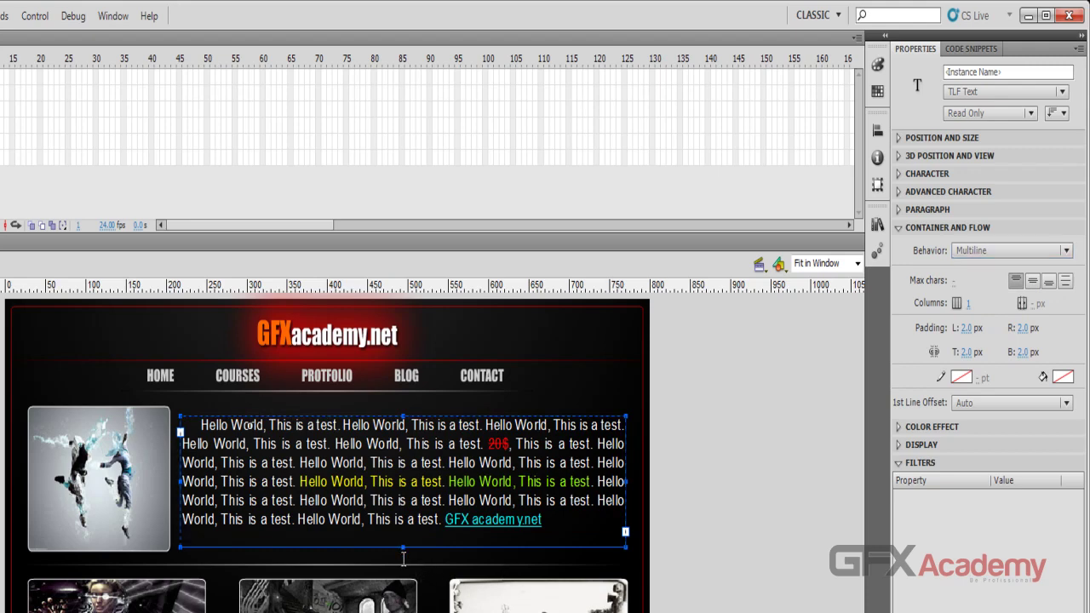
drag(404, 553, 405, 564)
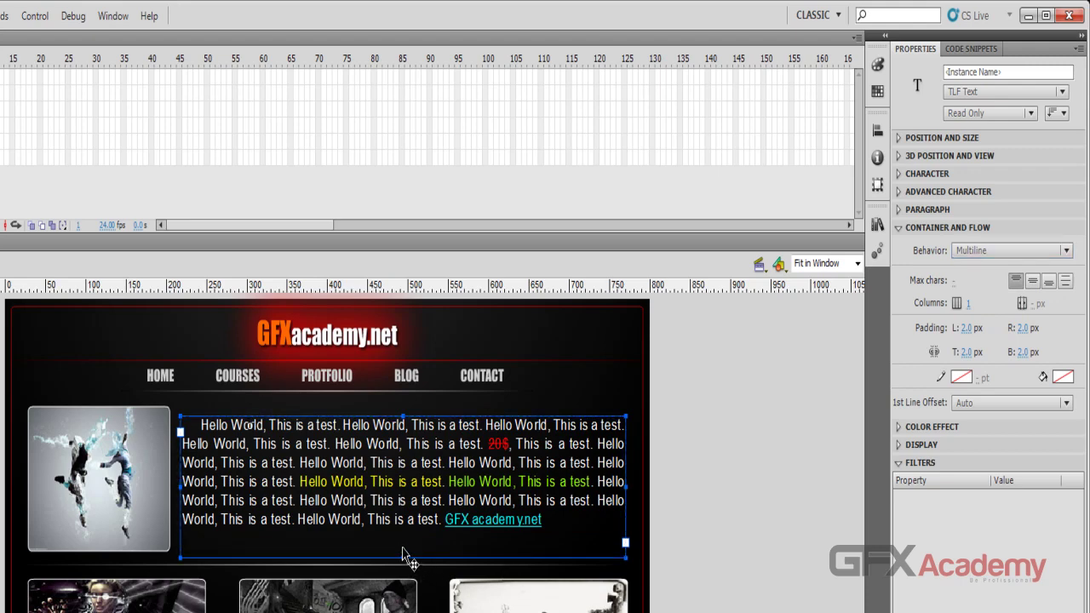
click(1032, 285)
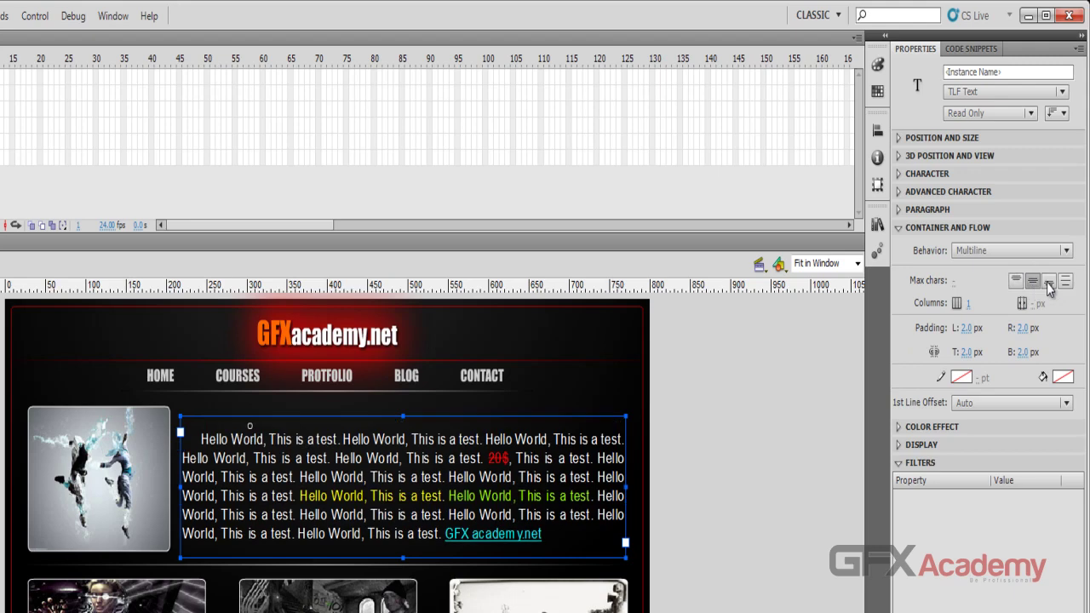
click(1048, 282)
click(1065, 283)
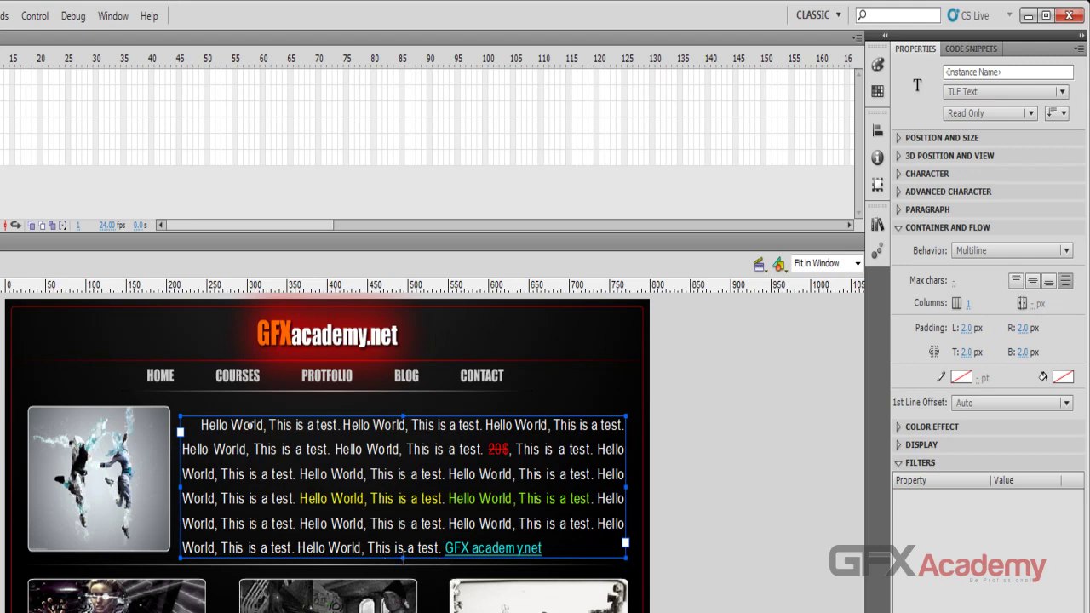
drag(403, 557, 404, 554)
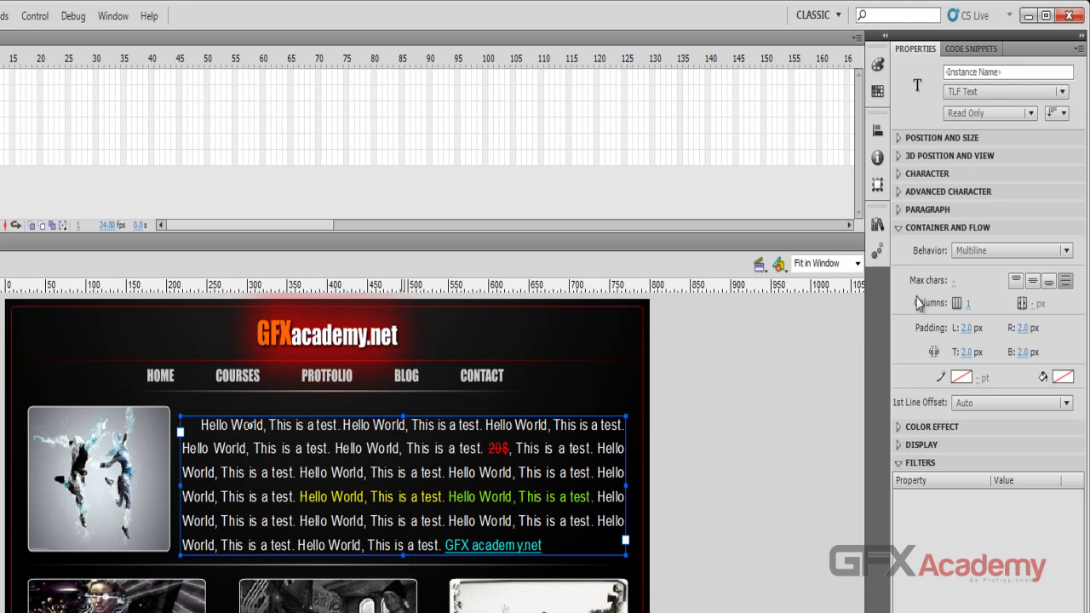
click(1016, 281)
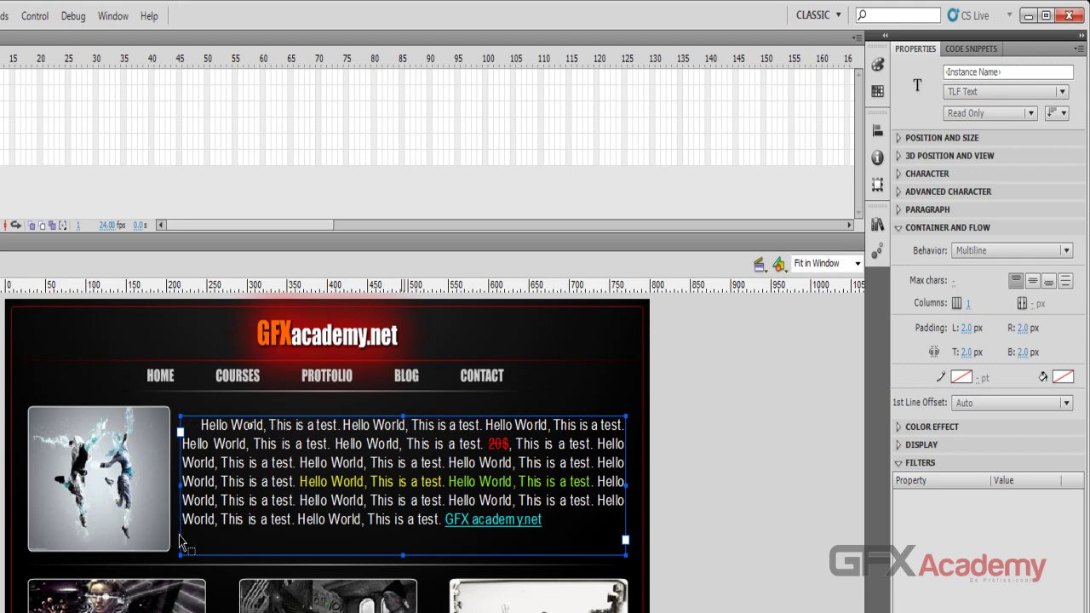
Step: Try 2, 3, 5 and 10 columns in the text block, settling on 2 columns with a 28.5 px gutter
click(968, 303)
key(Return)
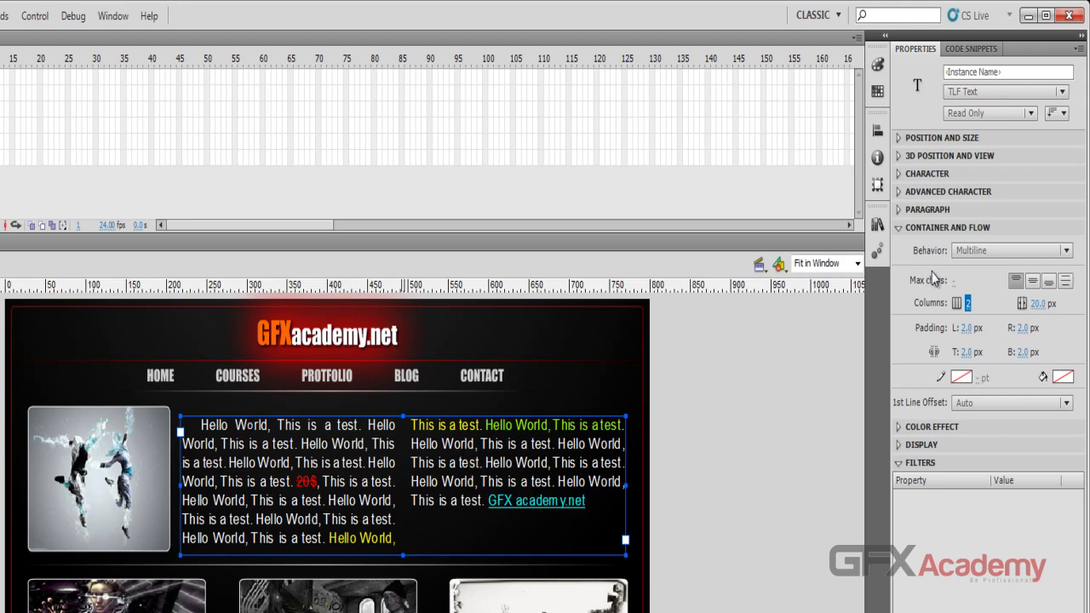
click(971, 303)
key(Return)
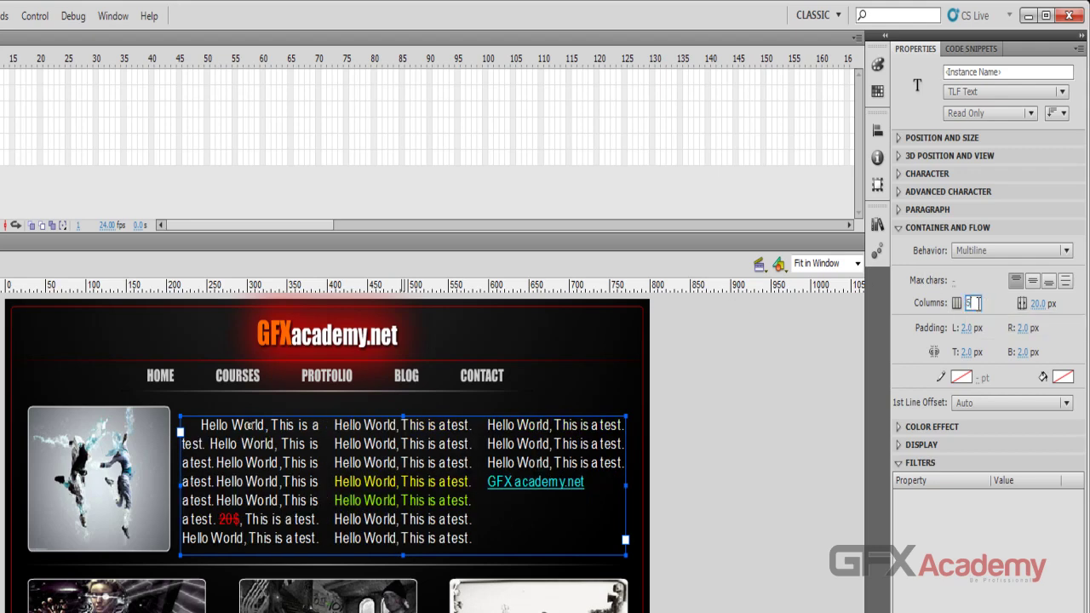
key(Return)
click(971, 303)
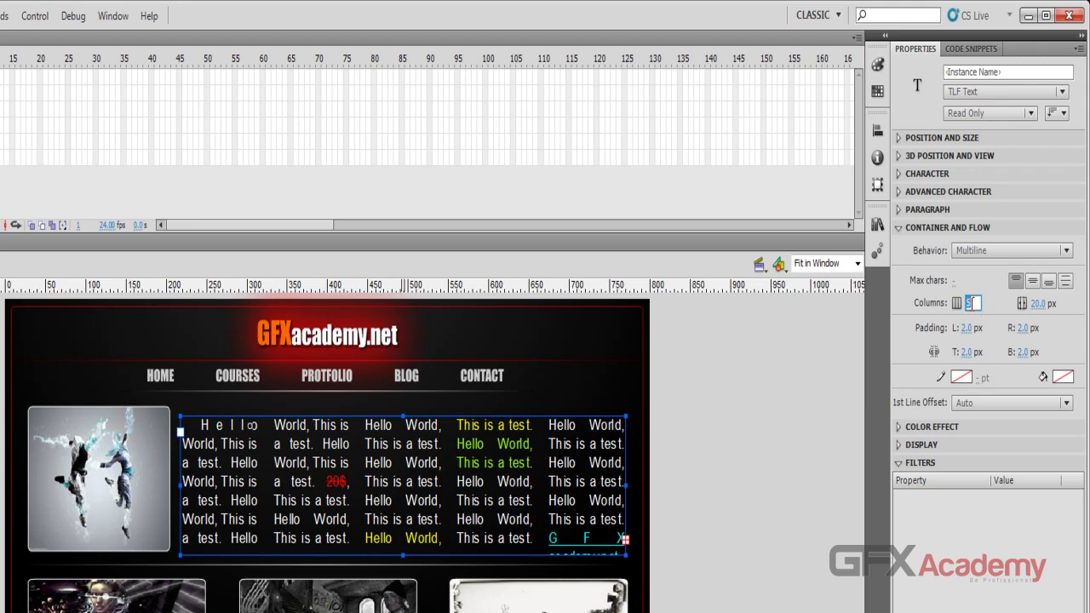
text(10)
key(Return)
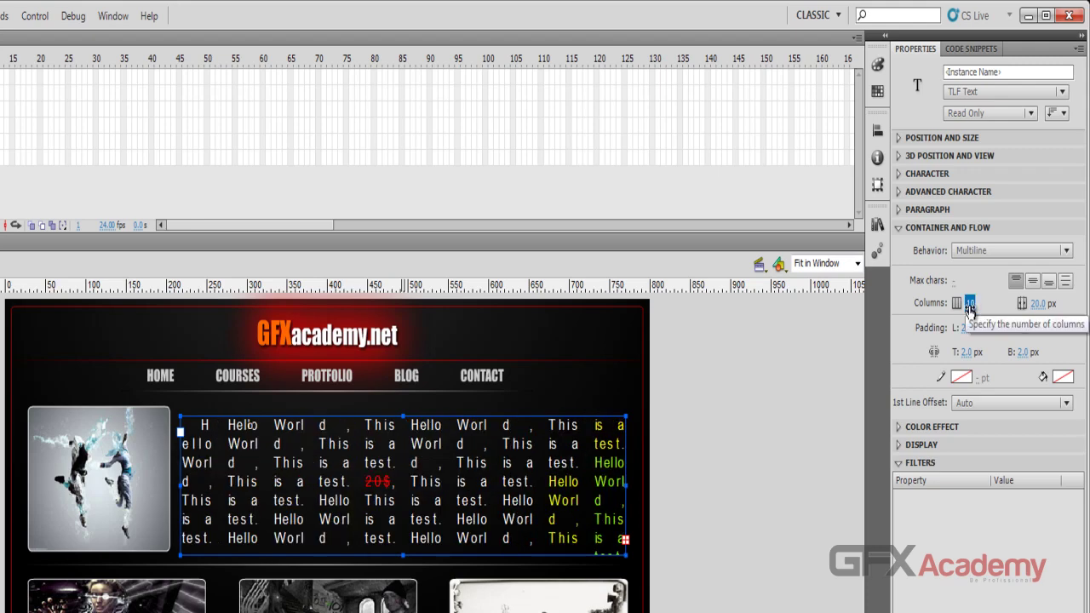
click(970, 304)
text(2)
key(Return)
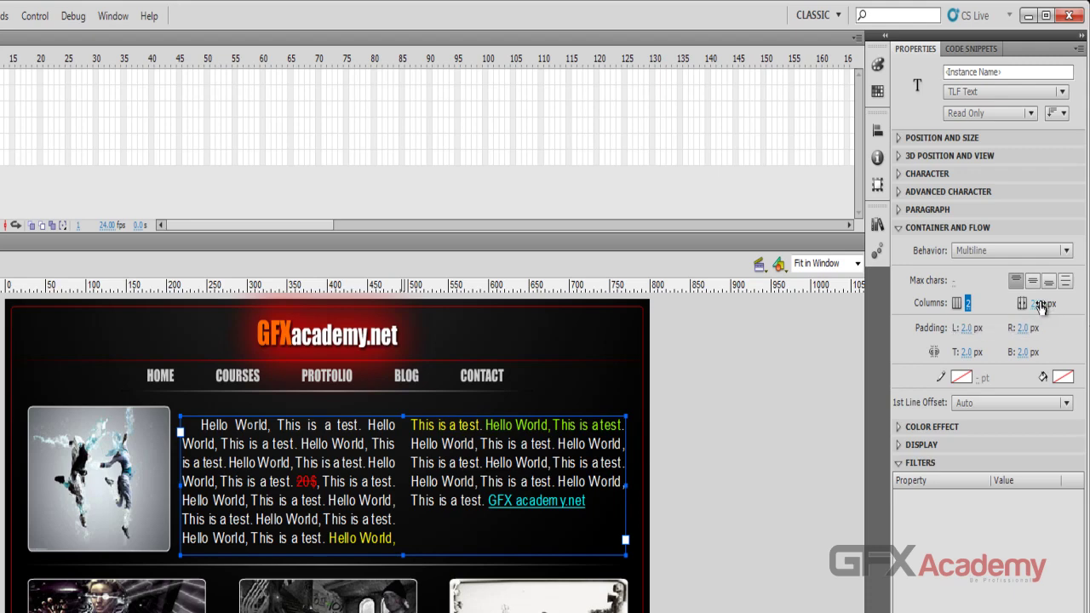
mouse_move(1044, 305)
mouse_down()
mouse_move(932, 305)
mouse_move(1087, 304)
mouse_move(1033, 312)
mouse_move(1040, 308)
mouse_up()
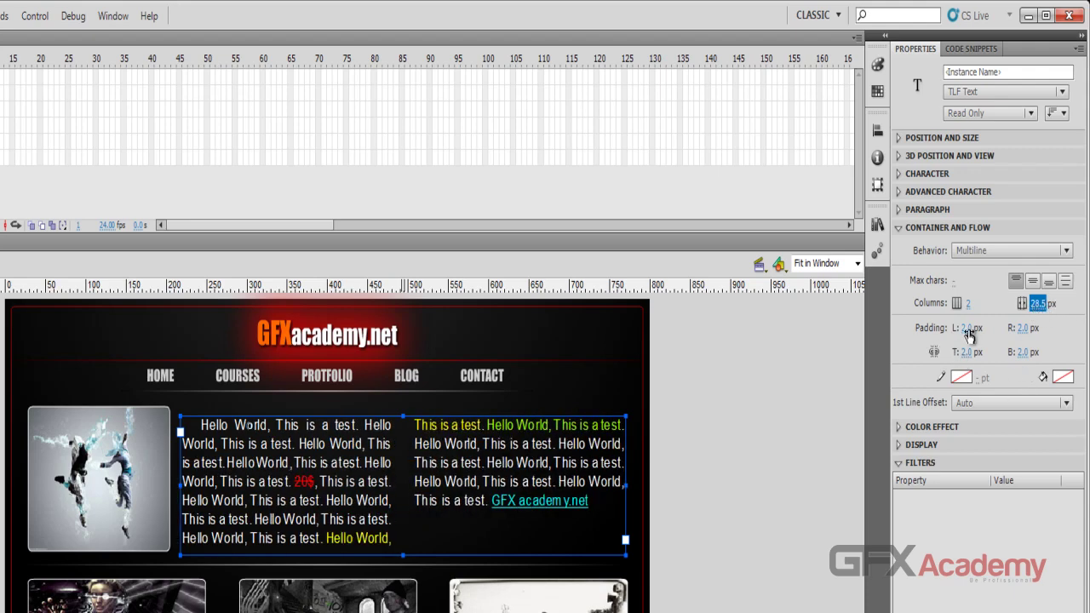
Step: Try a left padding of 55.8 px in the text block and set it to 0
drag(966, 331, 1020, 339)
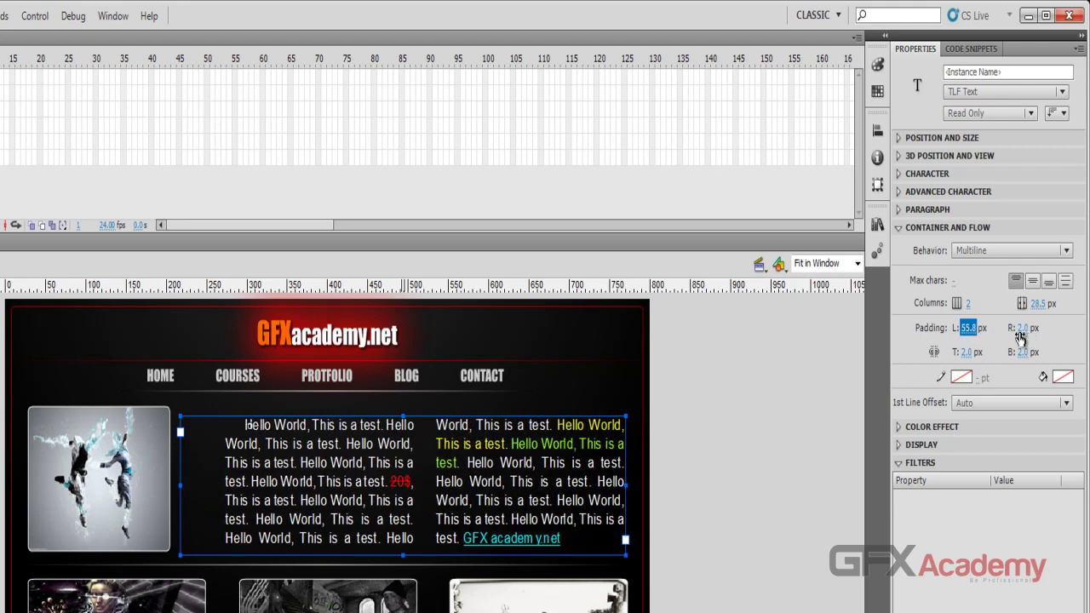
click(973, 331)
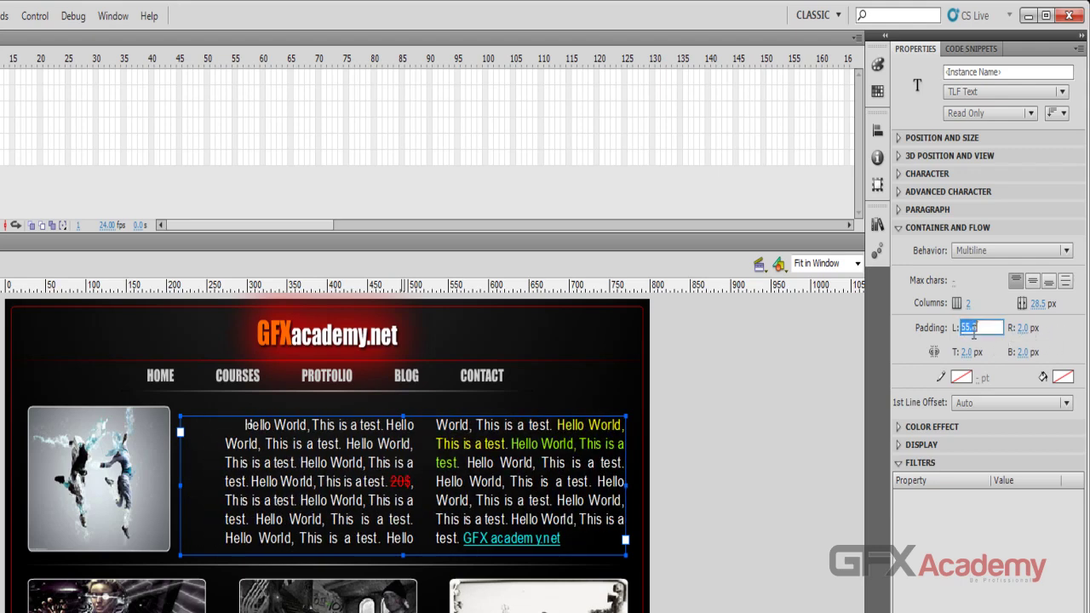
text(0)
key(Return)
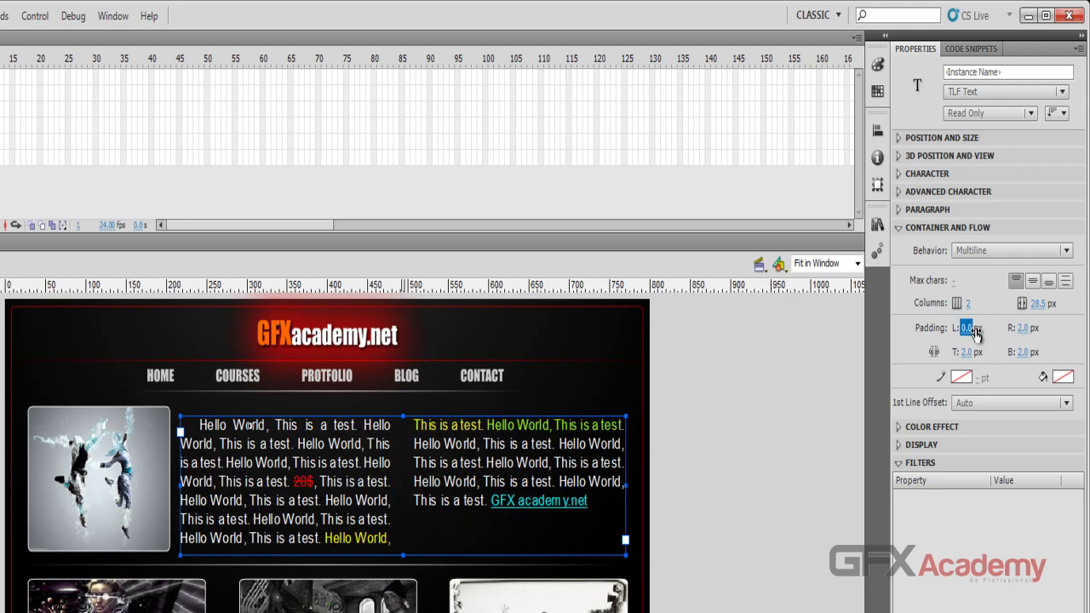
Step: Try a right padding of 13.4 px in the text block and set it to 0
click(1022, 328)
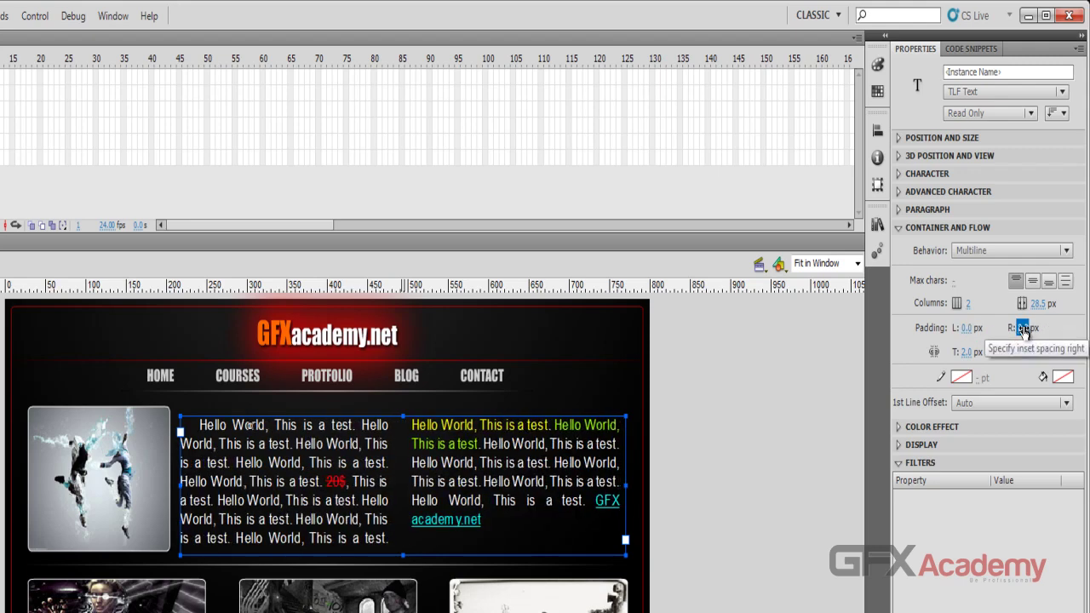
mouse_move(1021, 330)
mouse_down()
mouse_move(1082, 332)
mouse_move(1006, 336)
mouse_up()
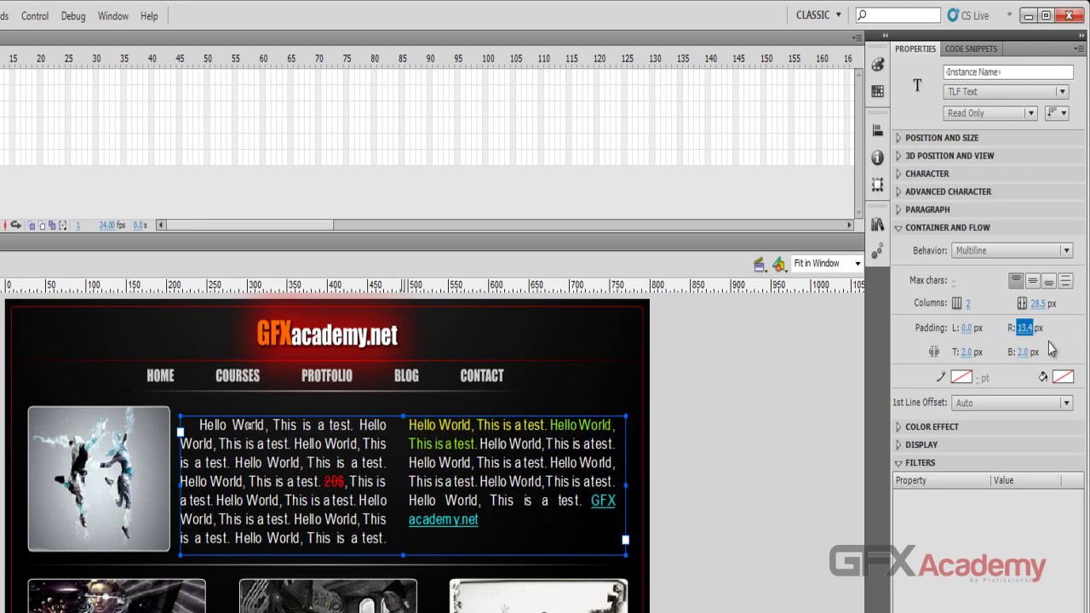
click(1031, 334)
text(0)
key(Return)
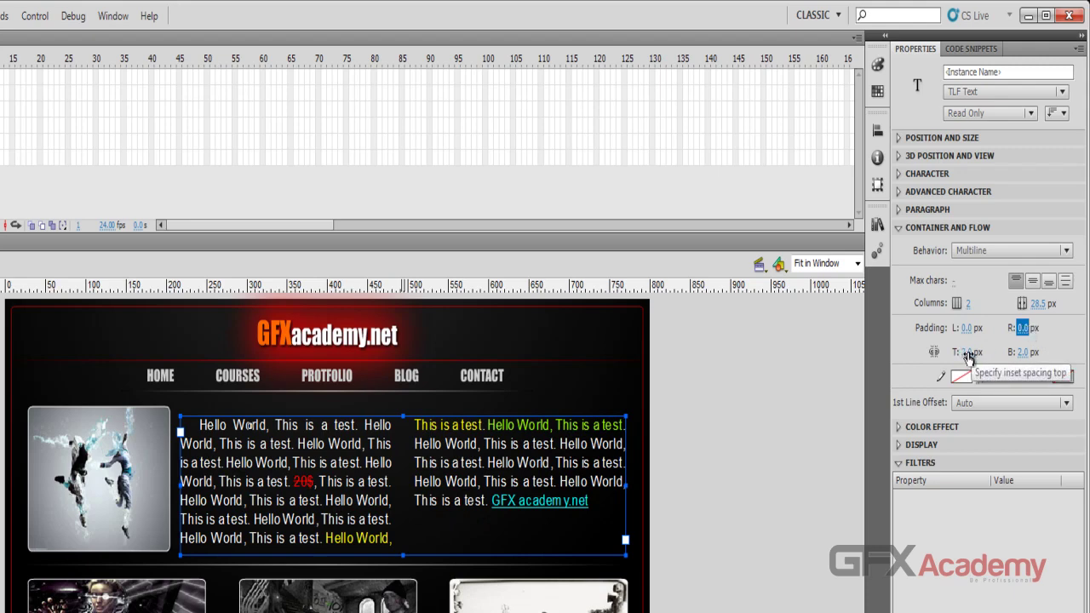
Step: Raise the text block's upper edge, try a top padding of 17.1 px and set that padding to 0
mouse_move(968, 357)
mouse_down()
mouse_move(1023, 352)
mouse_move(970, 354)
mouse_up()
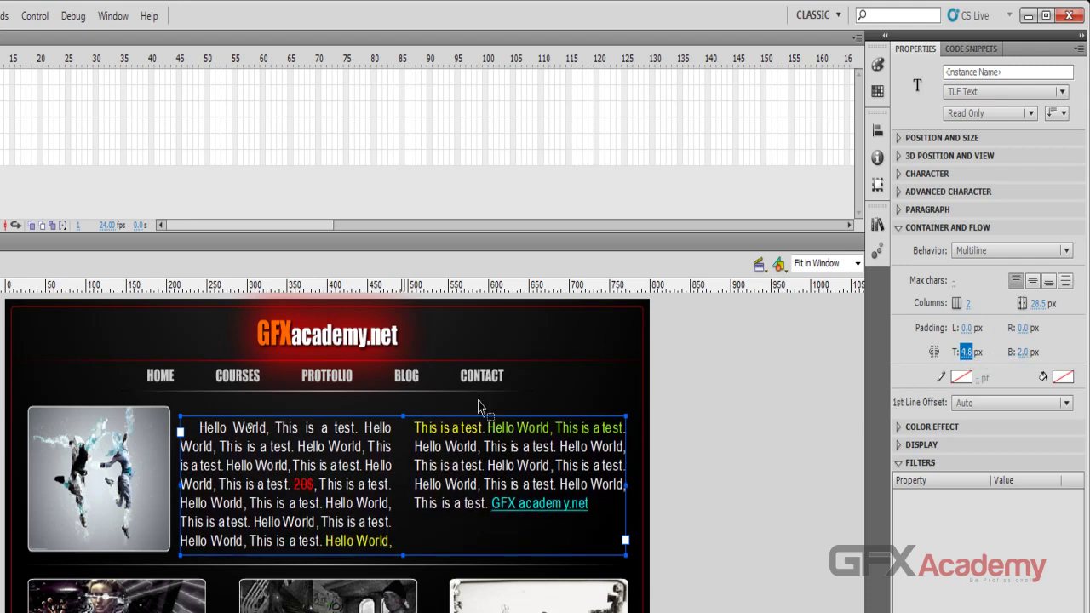
drag(404, 416, 403, 399)
drag(967, 351, 1059, 352)
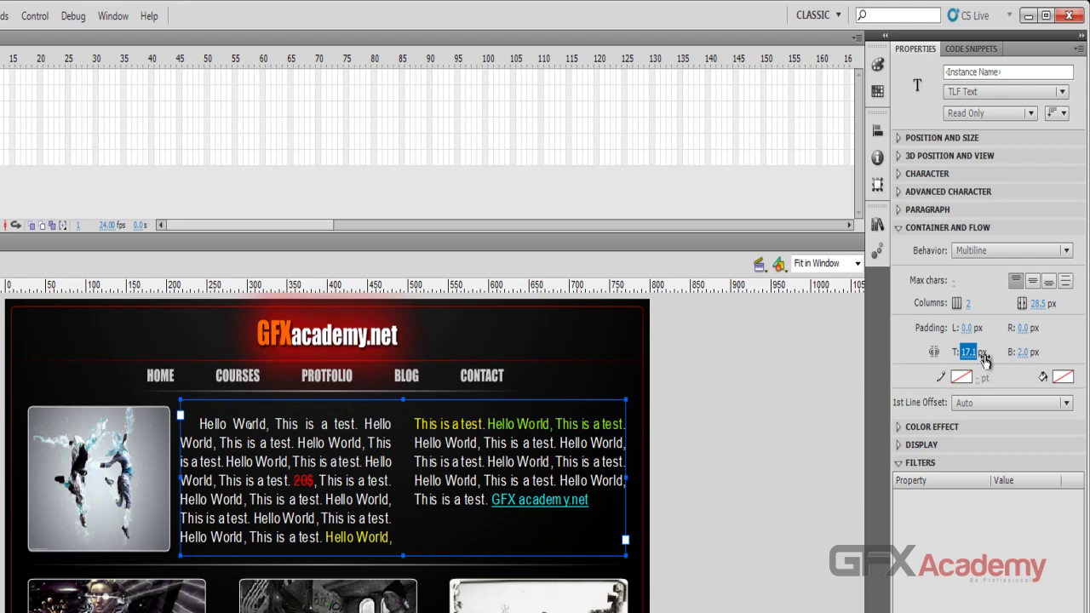
click(969, 352)
text(0)
key(Return)
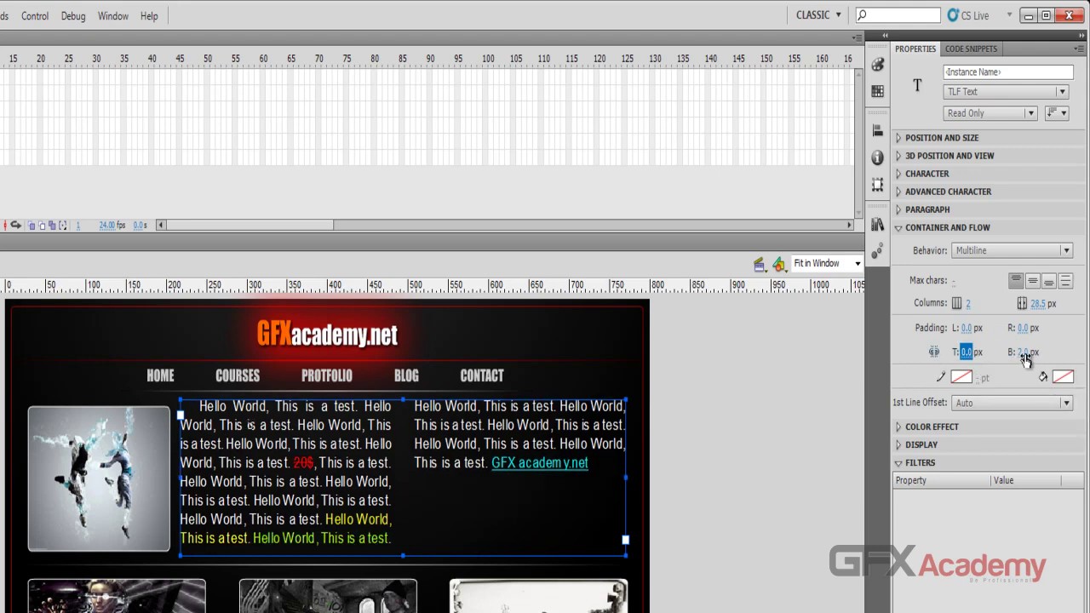
Step: Set the text block's bottom padding to 0 px and its top padding to 8.8 px
click(1022, 352)
drag(1077, 356, 1029, 356)
click(1029, 356)
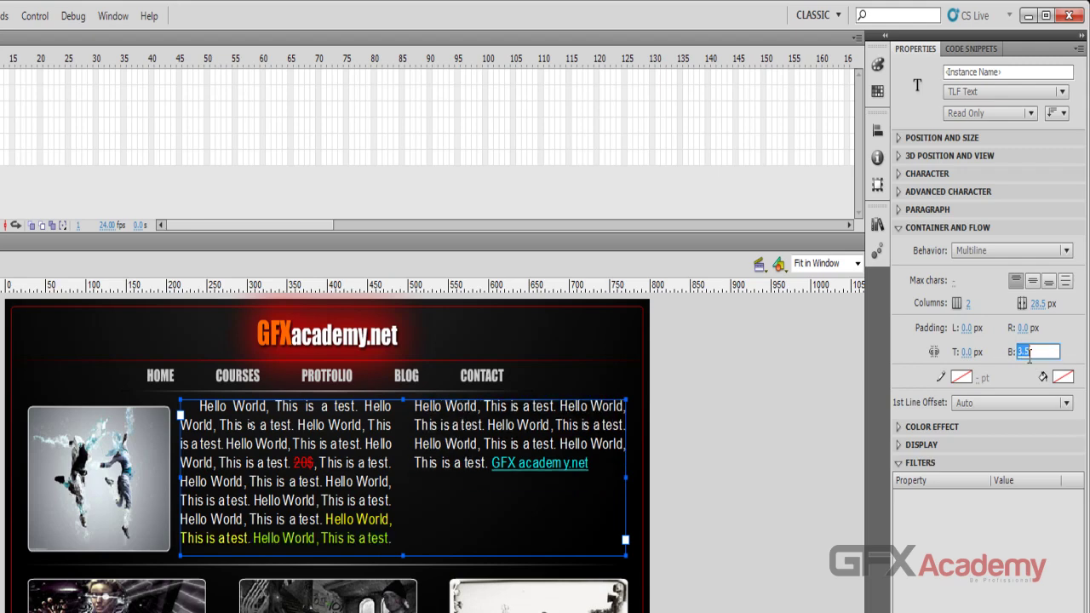
key(Return)
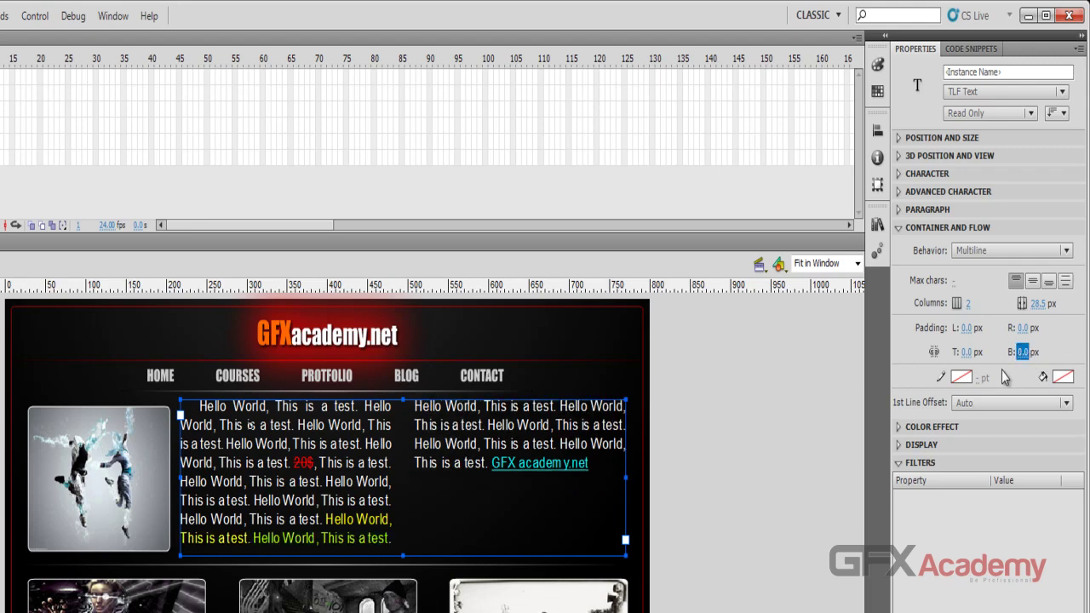
drag(975, 356, 1032, 352)
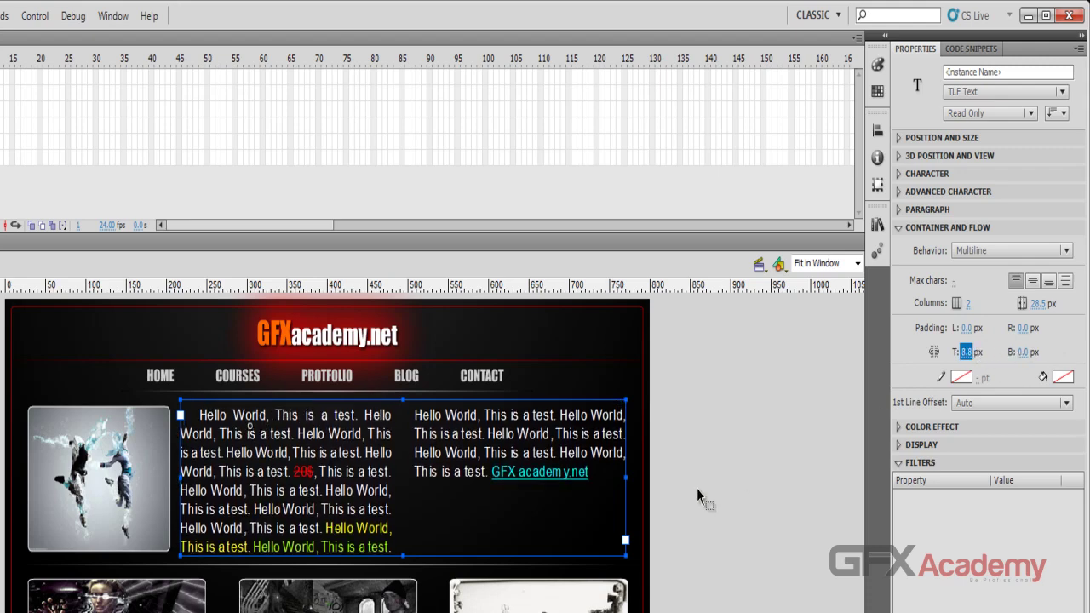
Step: Give the text block a green 1 pt container border and preview it in a test movie
click(961, 377)
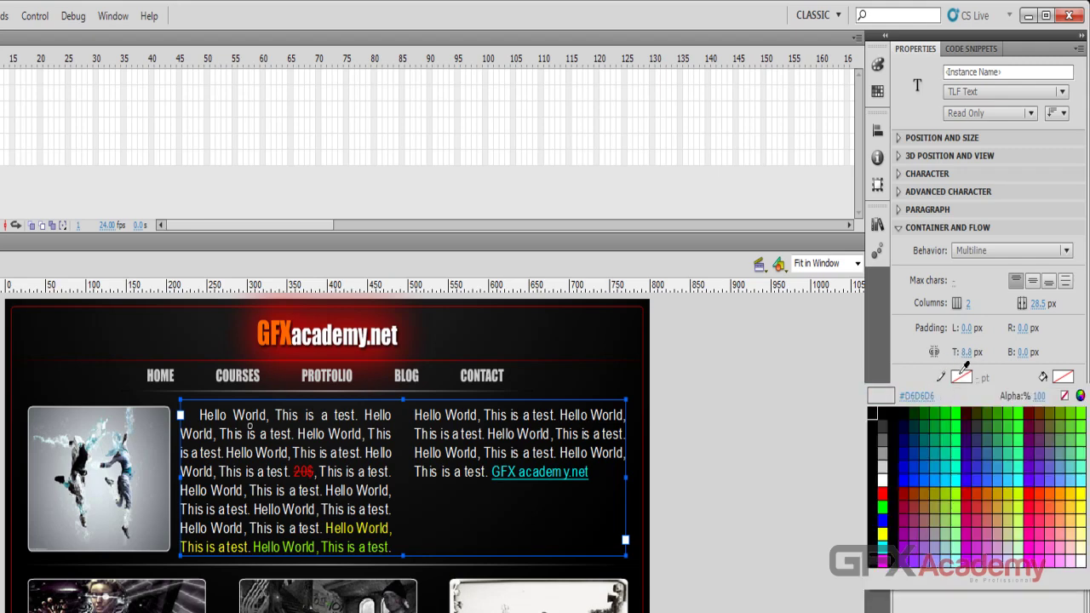
click(948, 430)
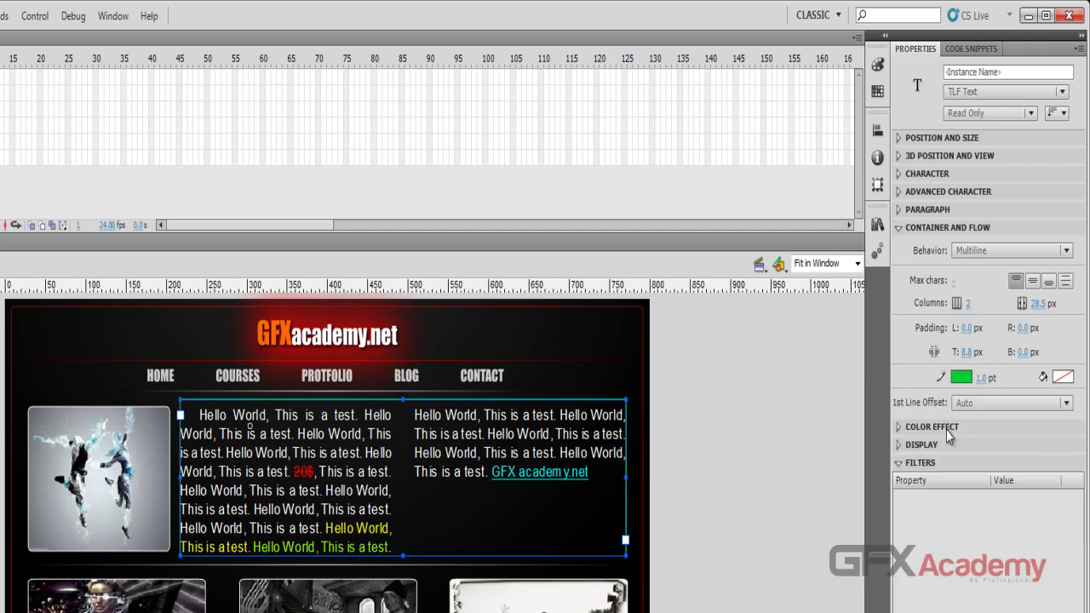
click(745, 430)
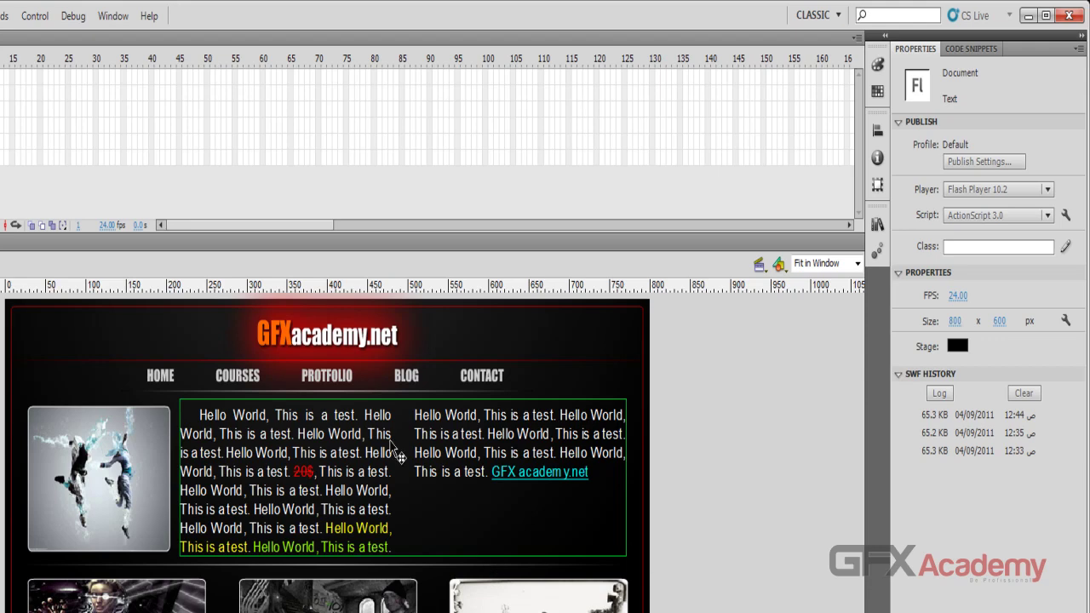
key(ctrl+Return)
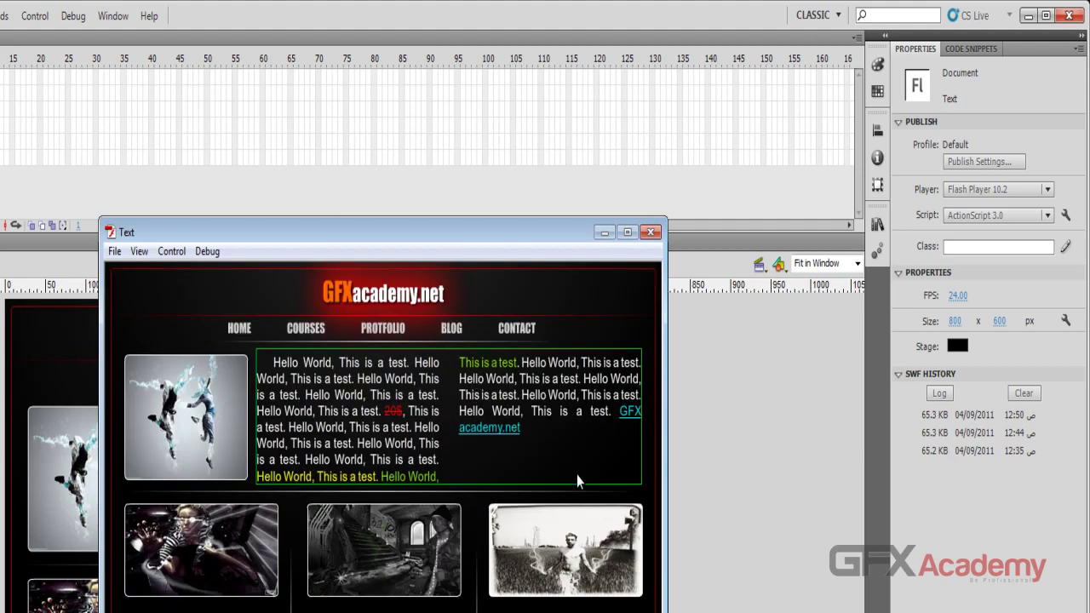
click(651, 231)
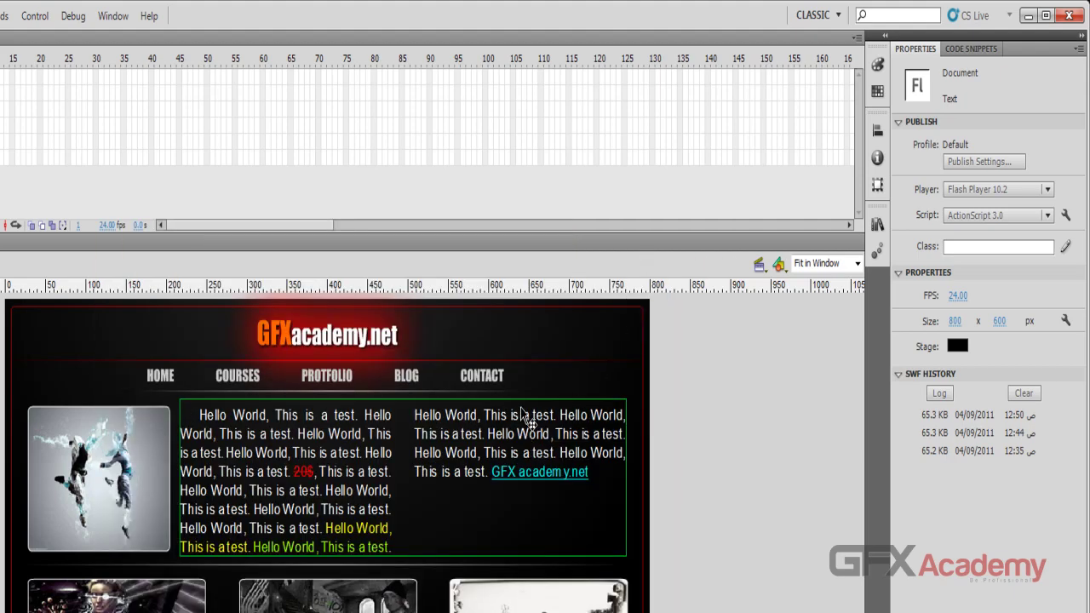
Step: Change the text block's container border color to white (#FFFFFF) and deselect the block to view it
click(523, 415)
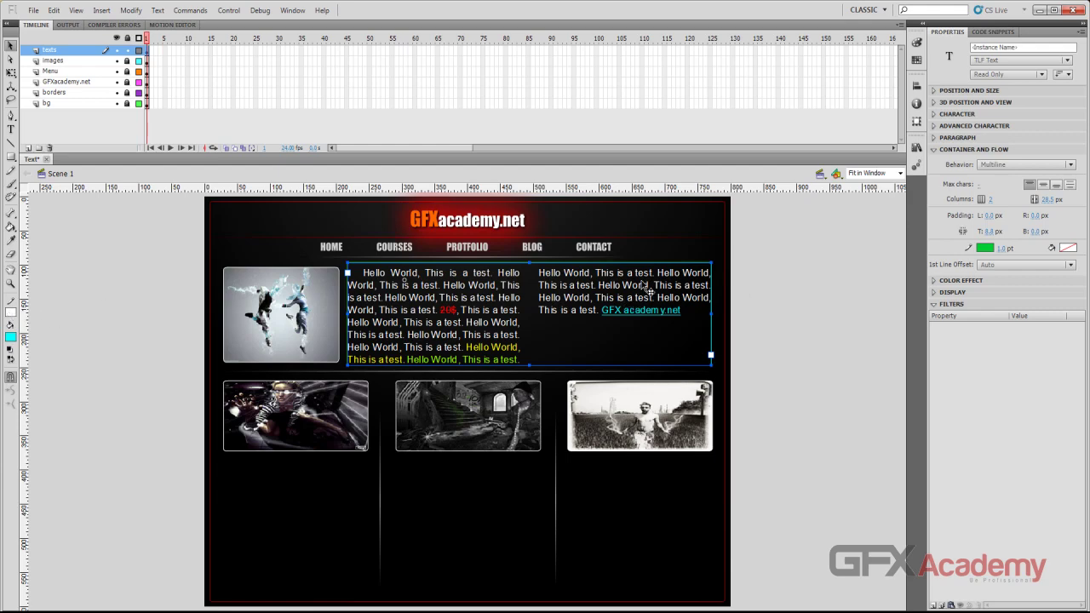
click(980, 248)
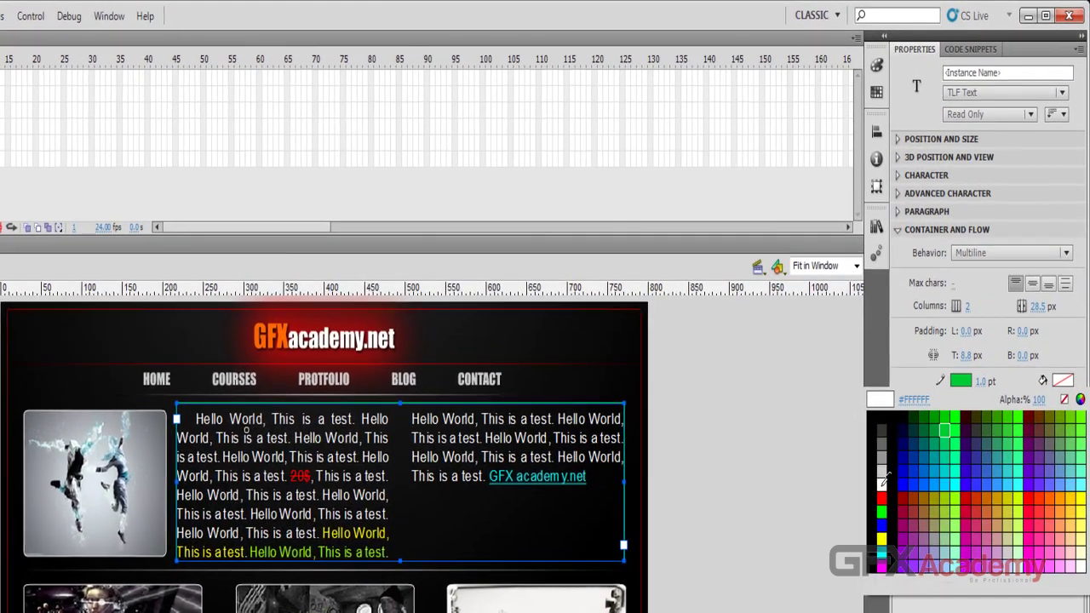
click(779, 298)
click(771, 290)
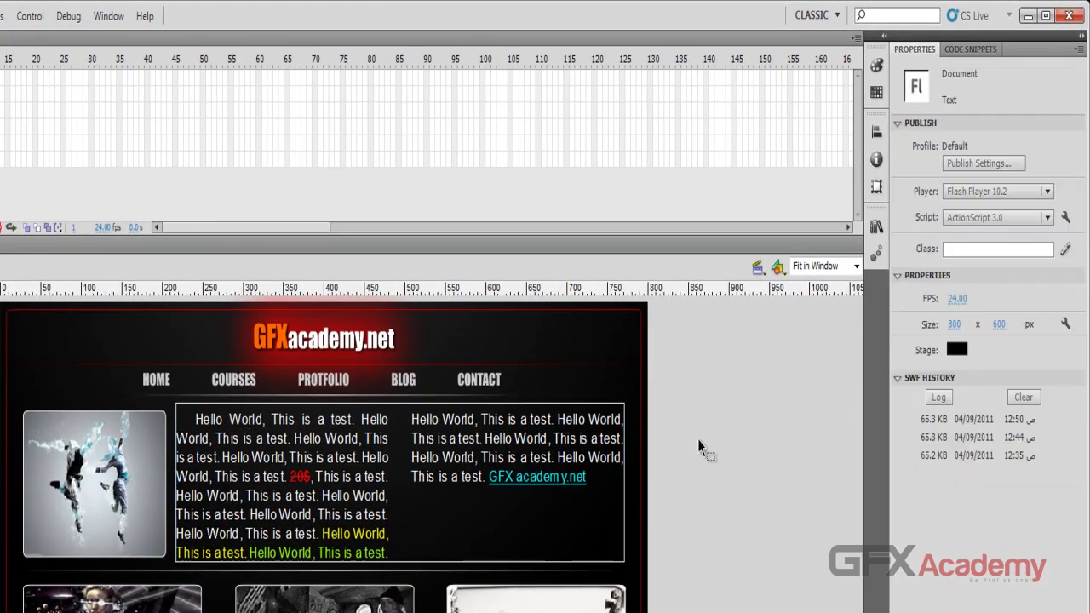
Step: Set the font size of the whole text block to 12 pt
click(559, 456)
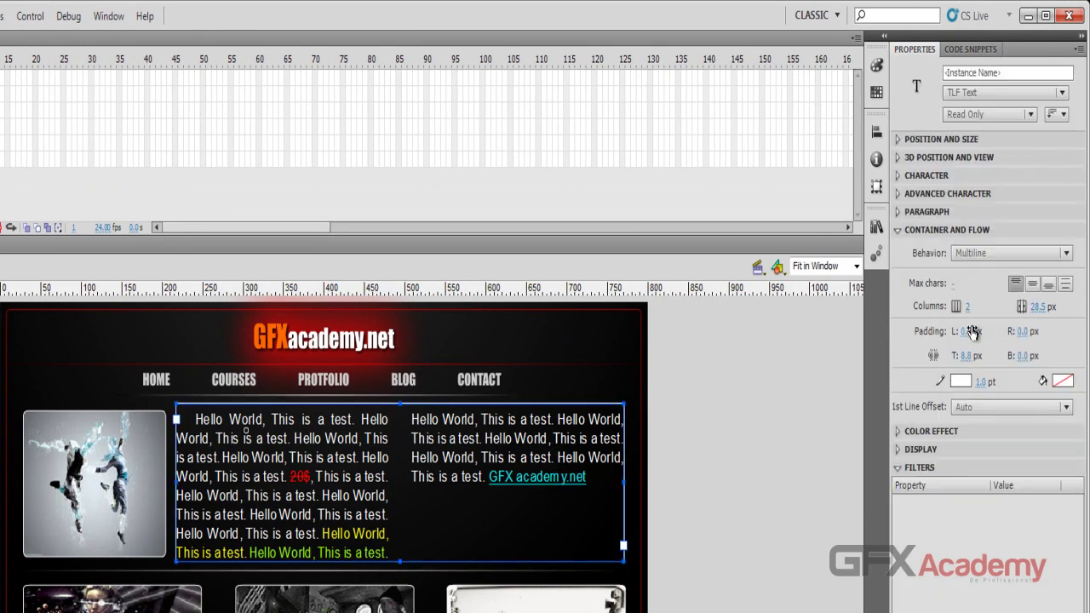
click(898, 212)
click(899, 194)
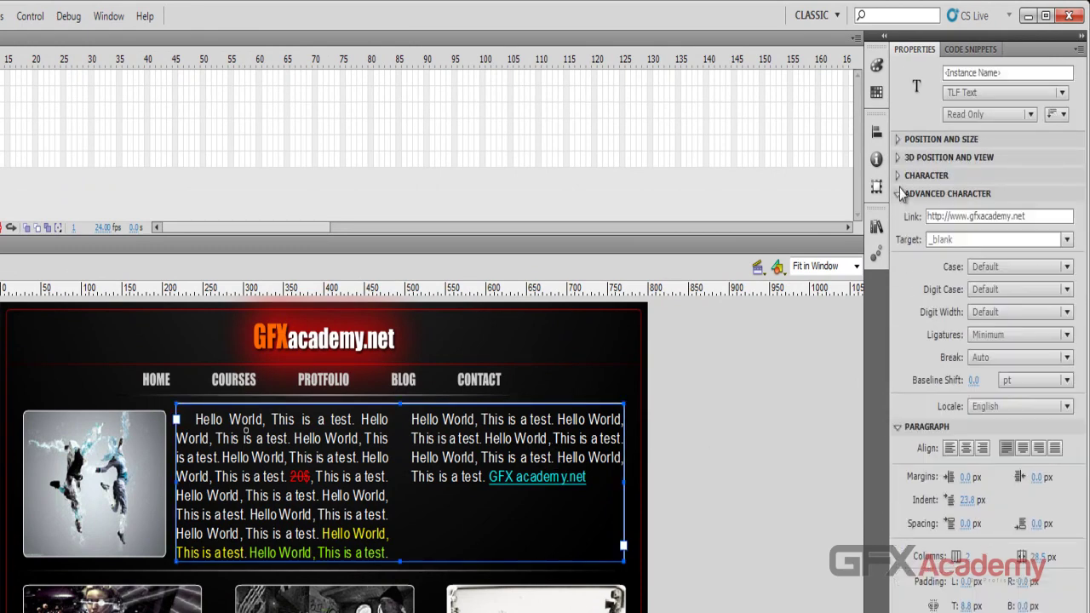
click(899, 177)
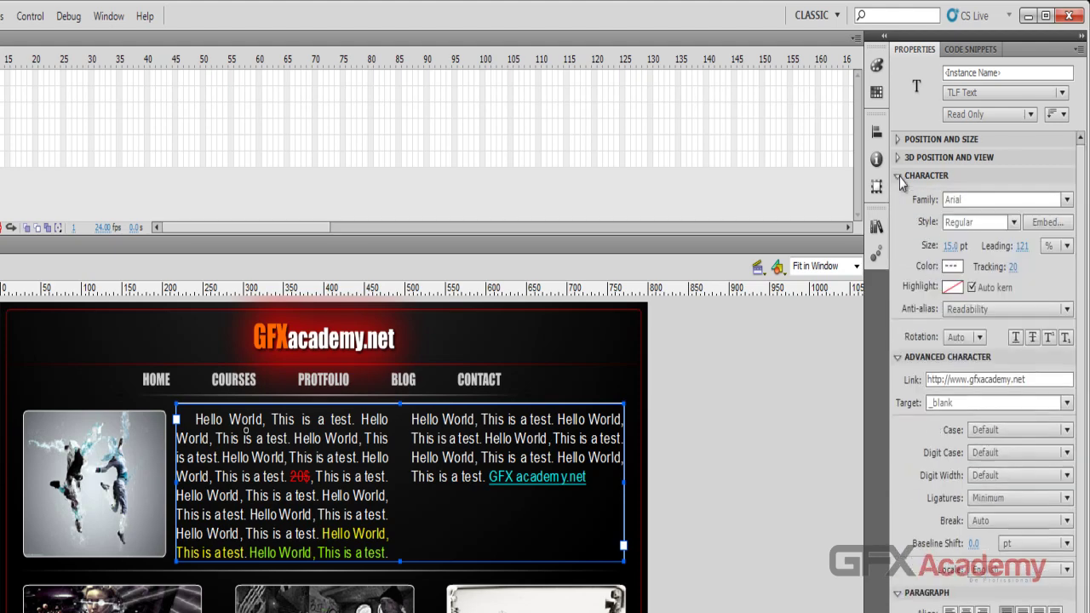
click(949, 246)
text(12)
key(Return)
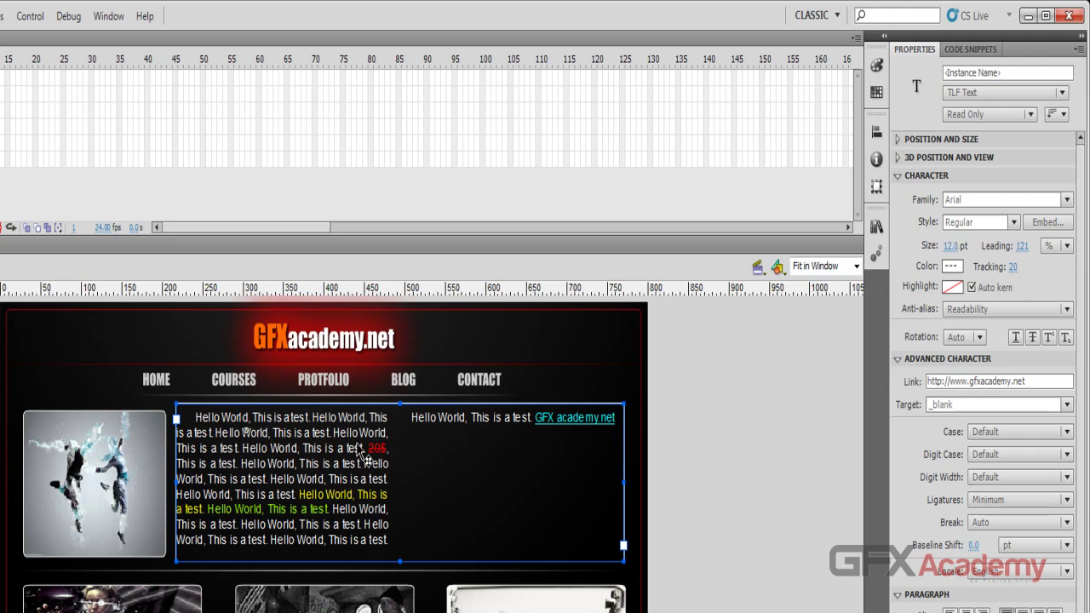
Step: Try three columns for the text block, set its column count to 1 and deselect it
click(899, 177)
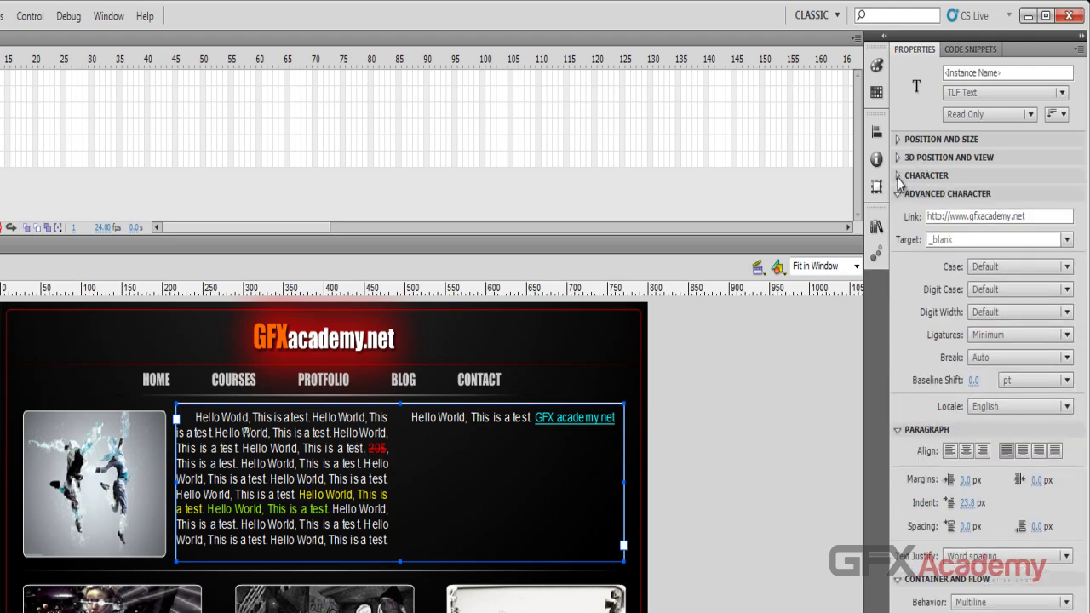
click(899, 194)
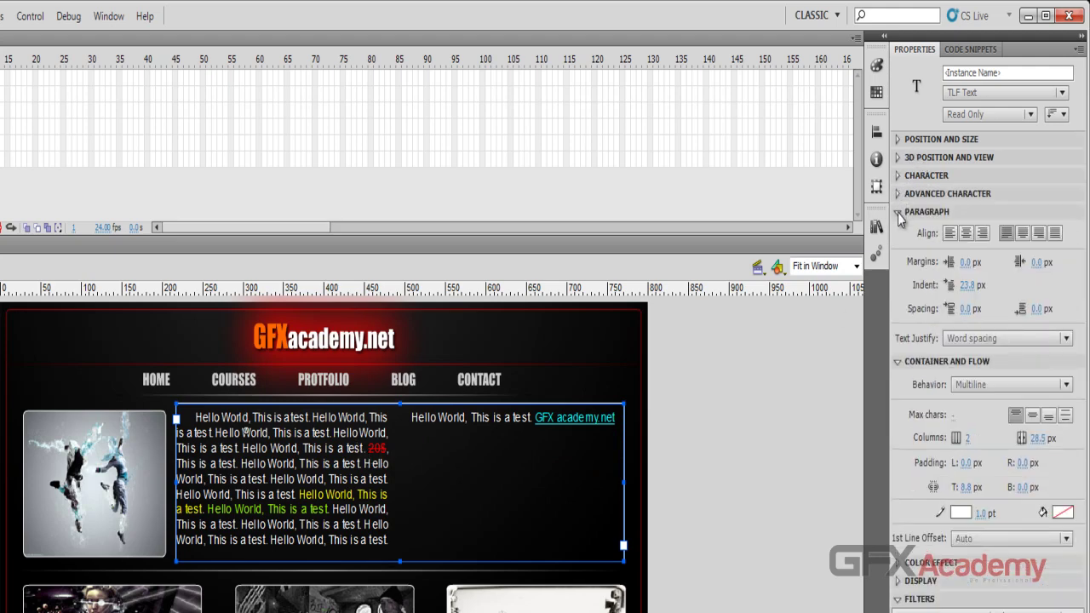
click(970, 438)
key(Return)
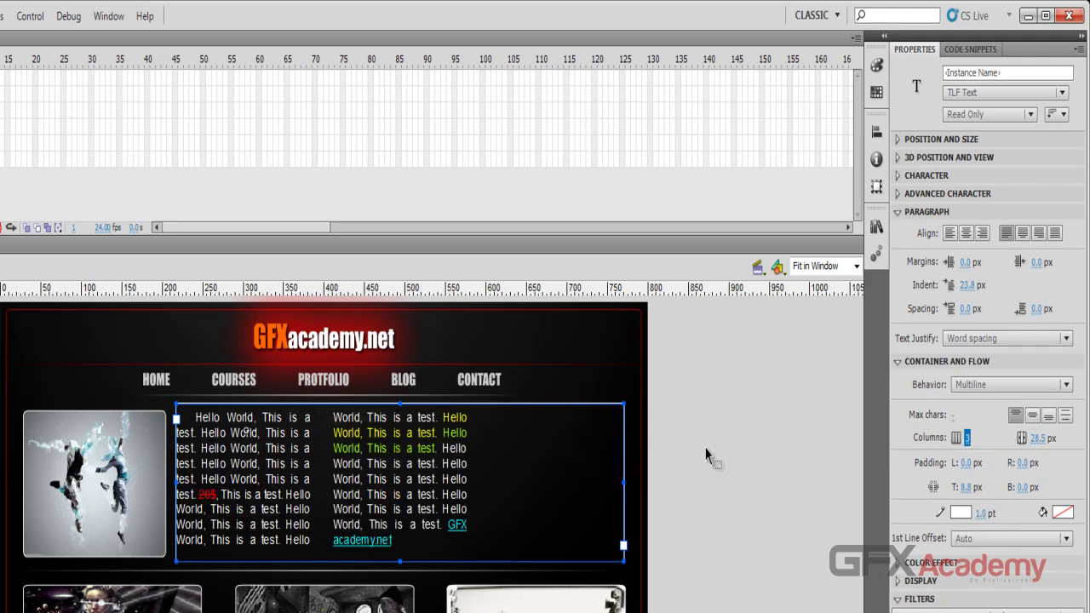
click(967, 437)
text(1)
key(Return)
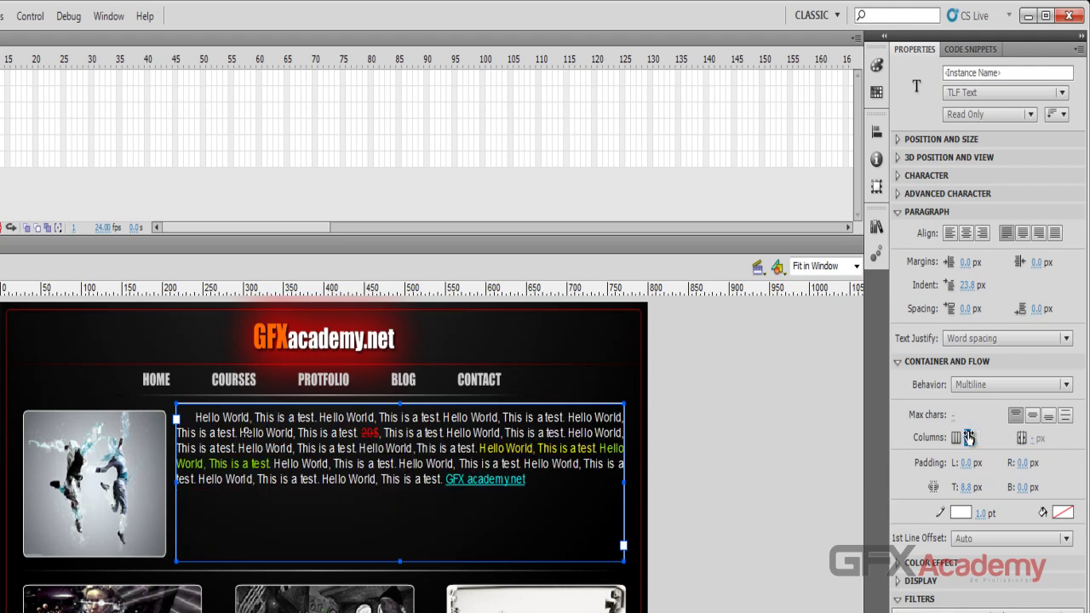
click(683, 446)
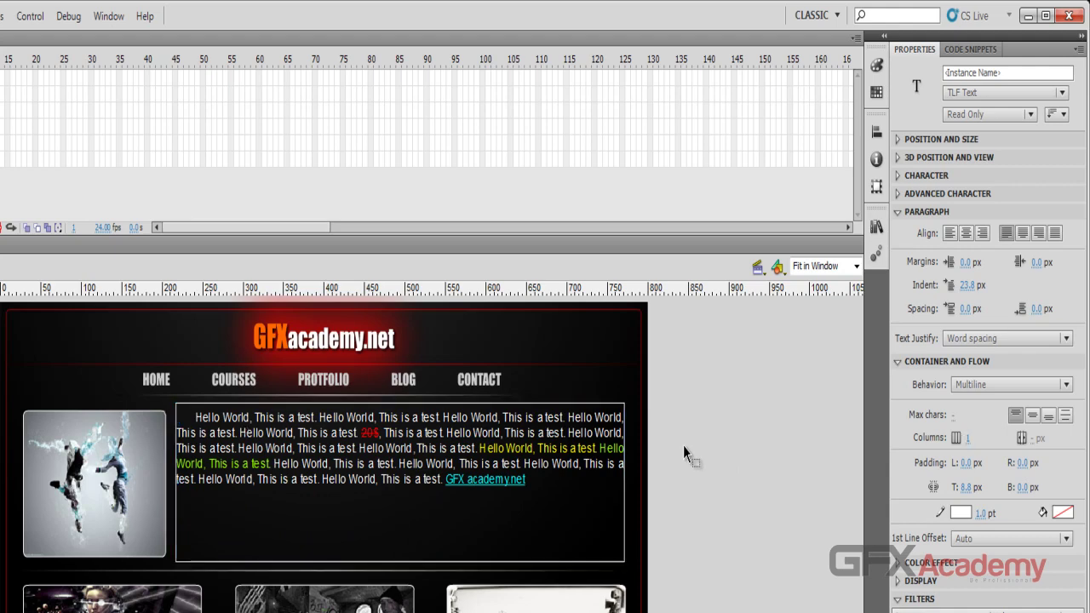
Step: Try bright blue and light gray (#CCCCCC) as the text block's container background color
click(574, 467)
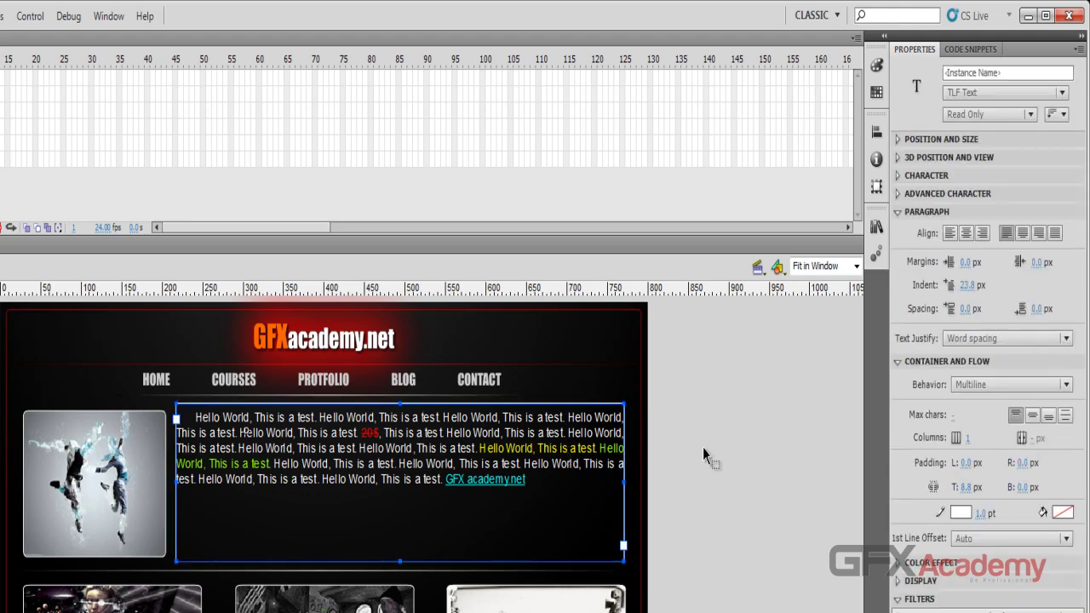
click(1062, 513)
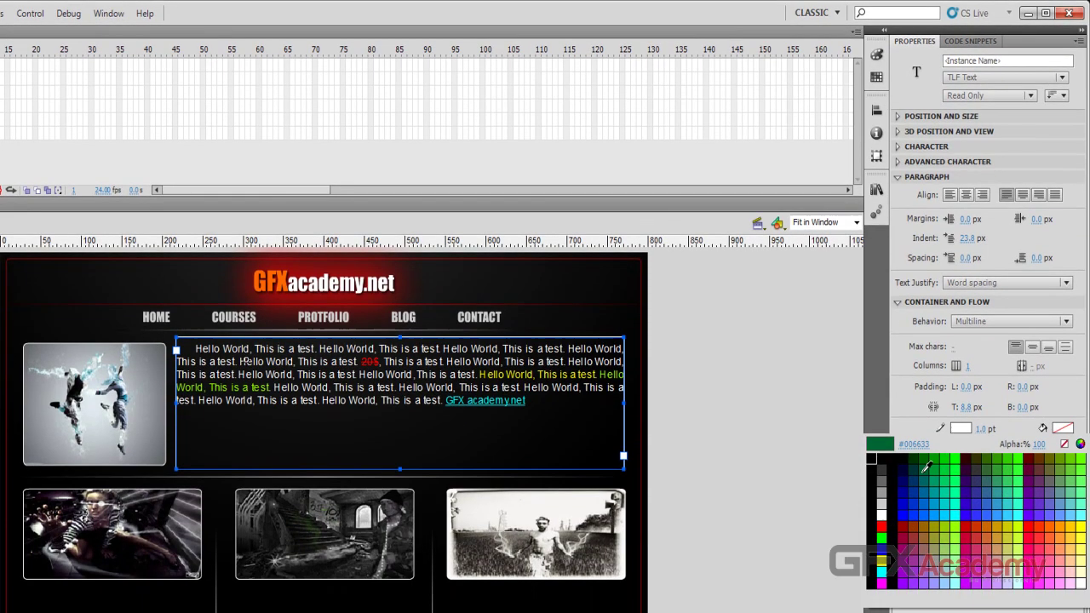
click(948, 514)
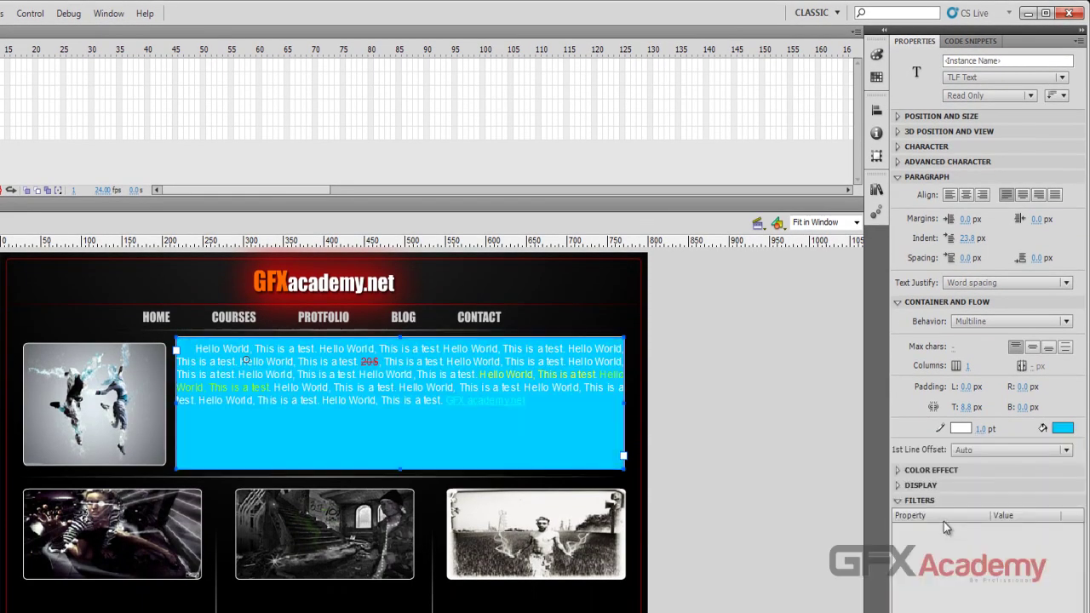
click(772, 407)
click(545, 427)
click(1063, 427)
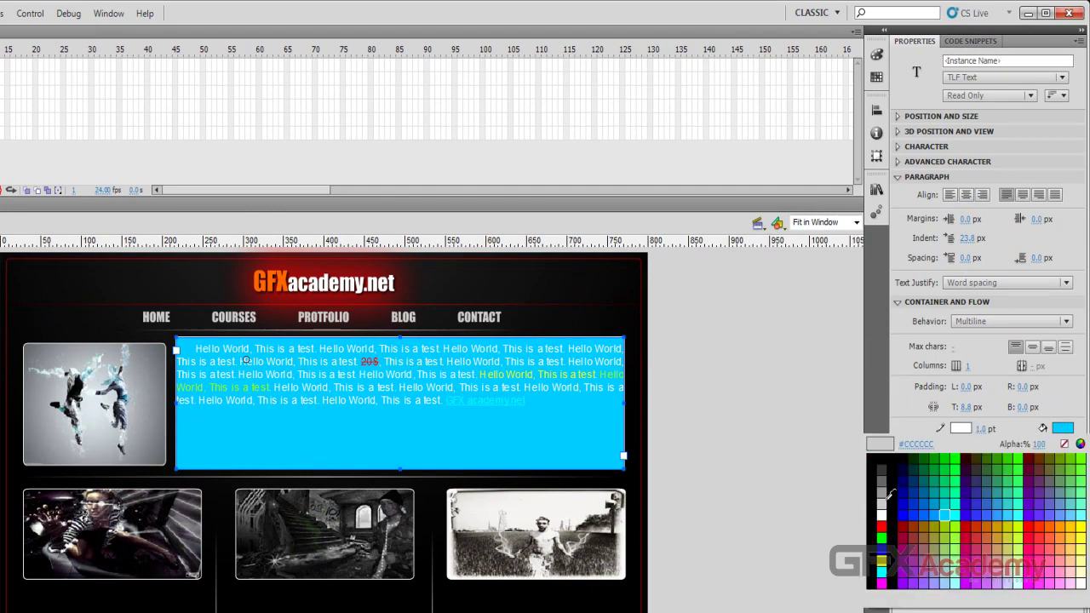
click(842, 494)
click(793, 476)
click(599, 401)
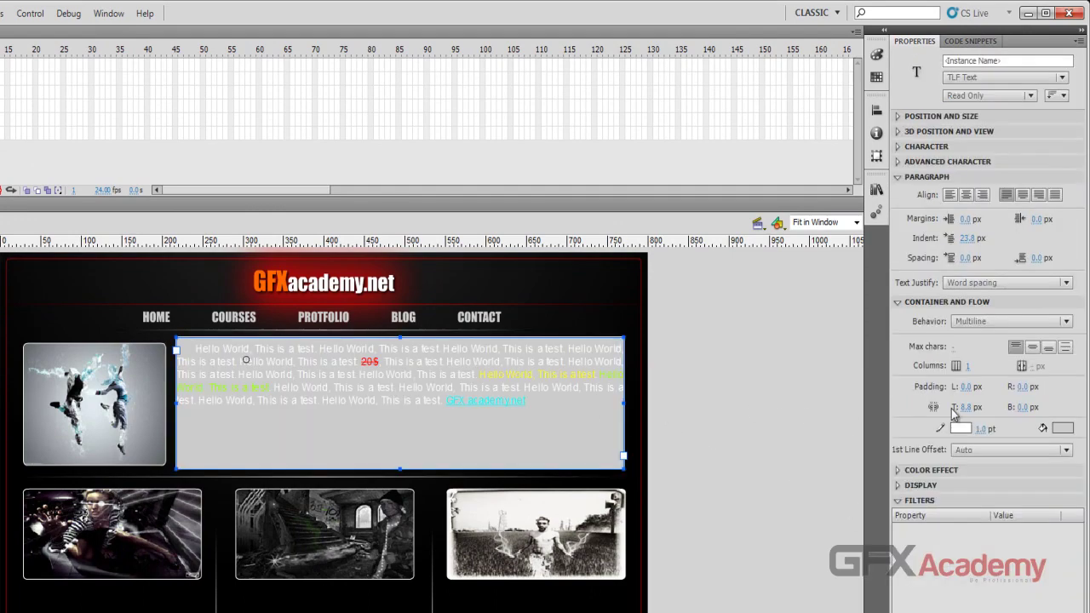
Step: Set the text block's container background to dark gray (RGB 51, 51, 51) and deselect the block
click(1063, 427)
click(886, 459)
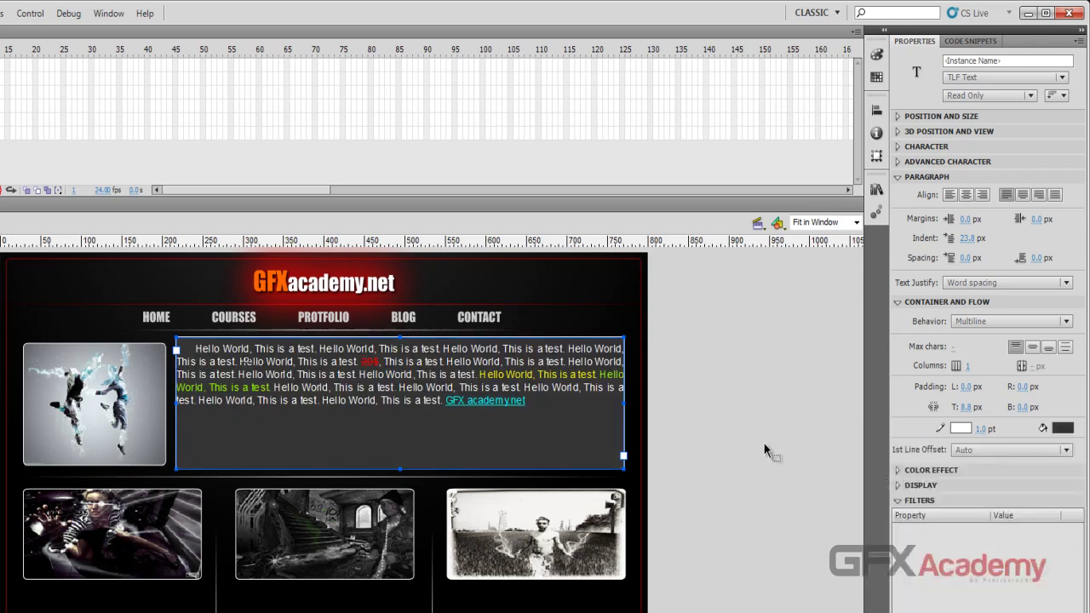
click(742, 440)
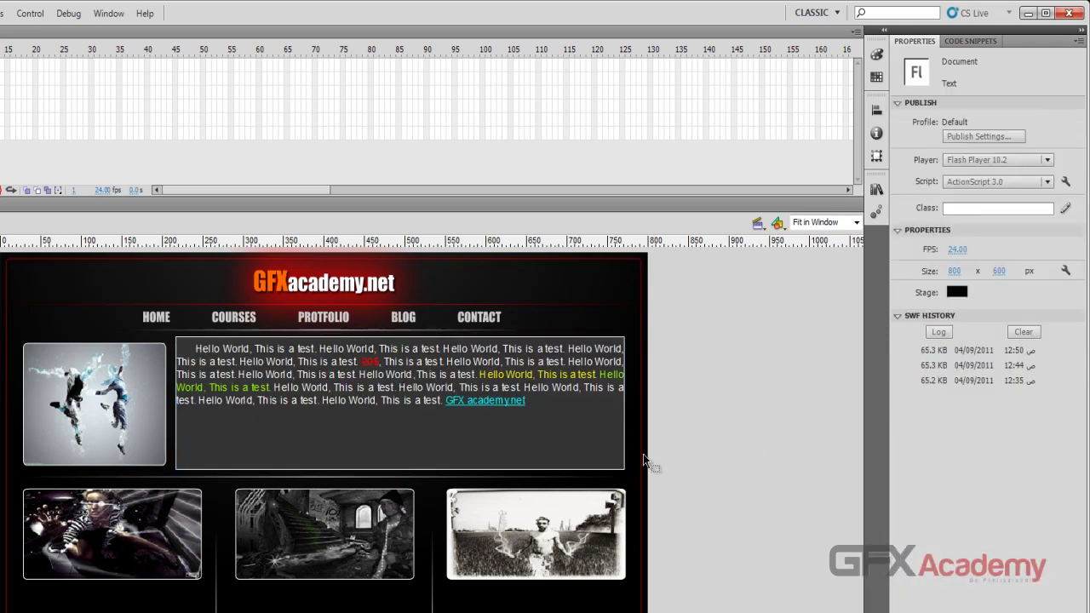
Step: Try black as the text block's container border color and change the border to a medium gray
click(620, 451)
click(960, 428)
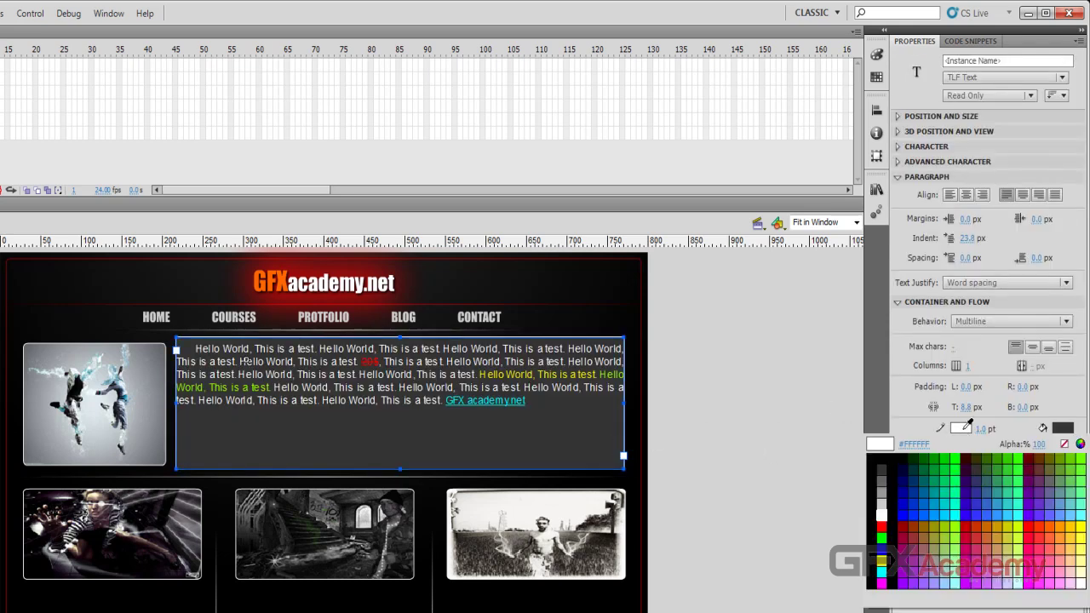
click(883, 473)
click(770, 425)
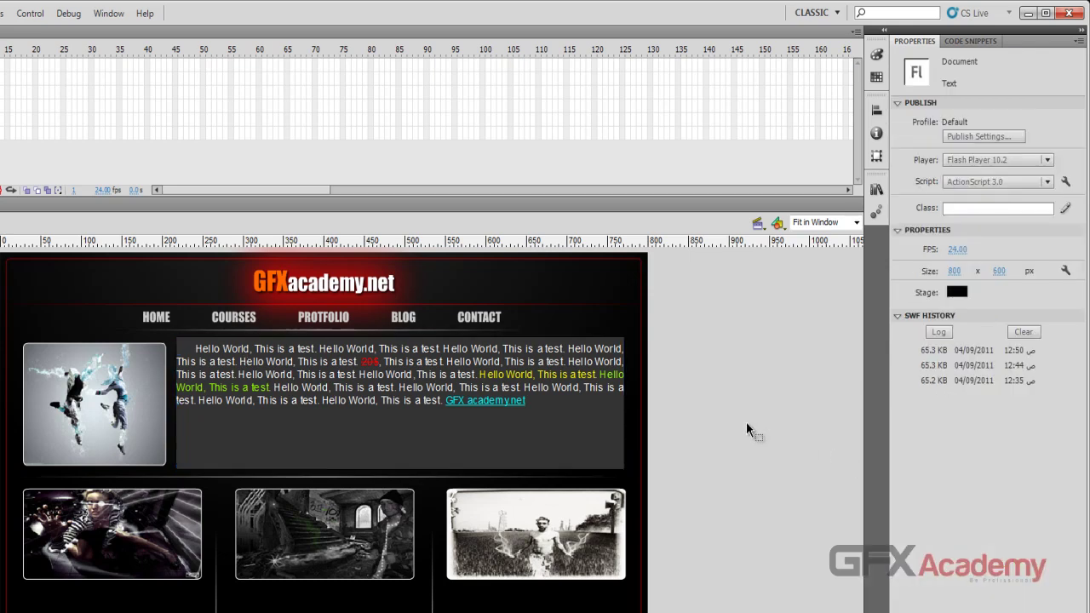
click(960, 427)
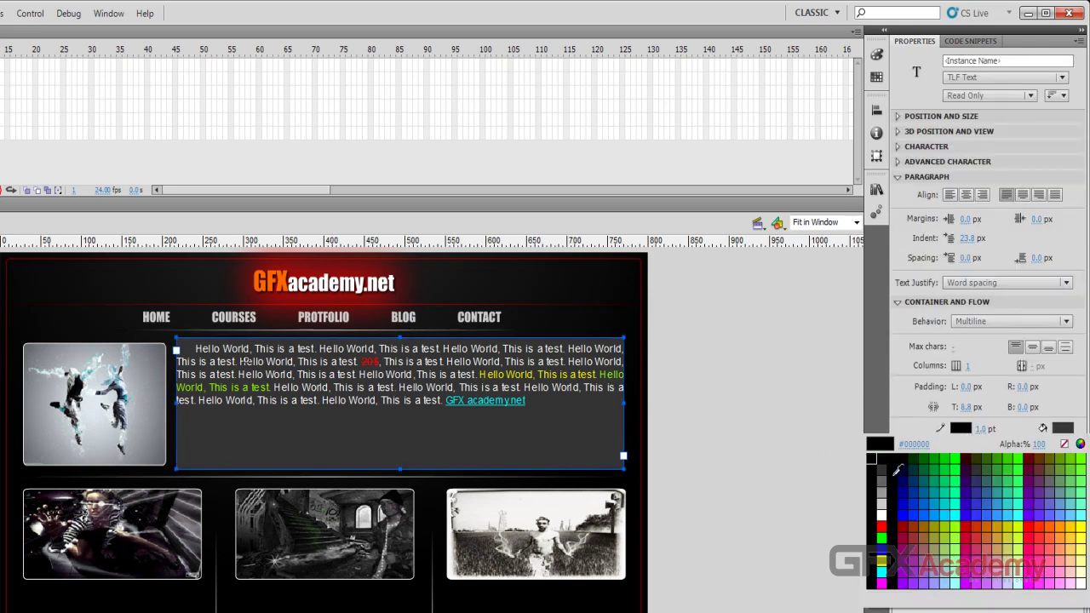
click(885, 487)
click(770, 449)
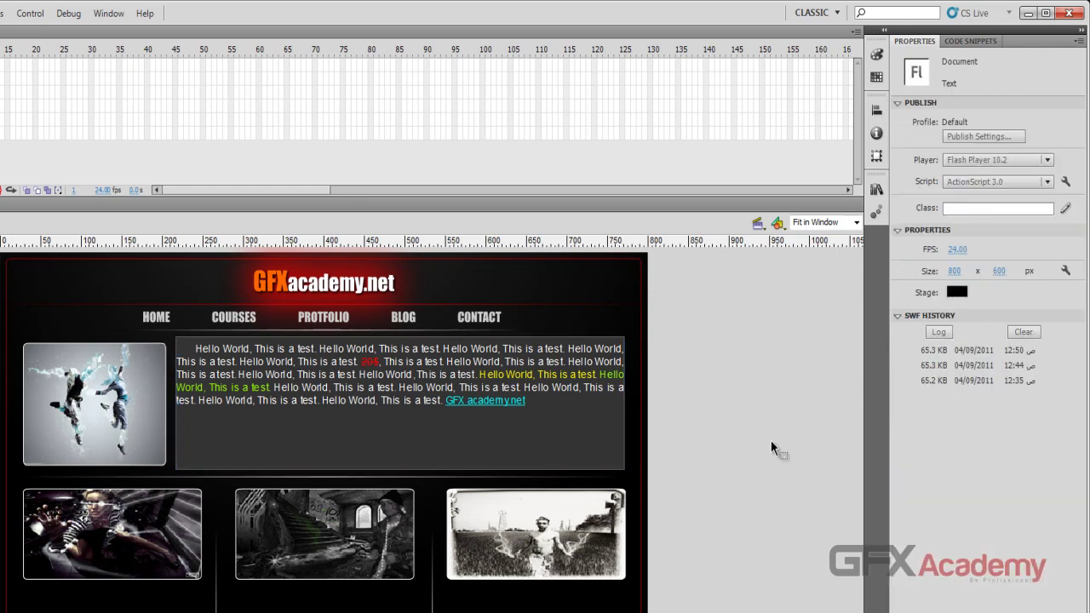
Step: Darken the text block's container background to RGB 29, 29, 29 and preview the page in a test movie
click(490, 450)
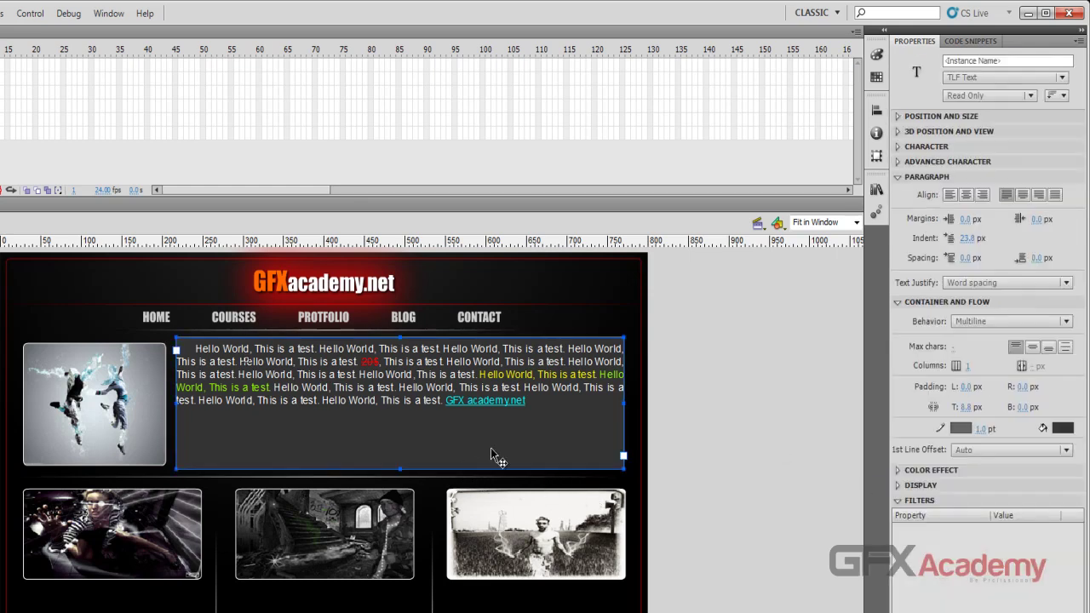
click(1065, 428)
click(1075, 423)
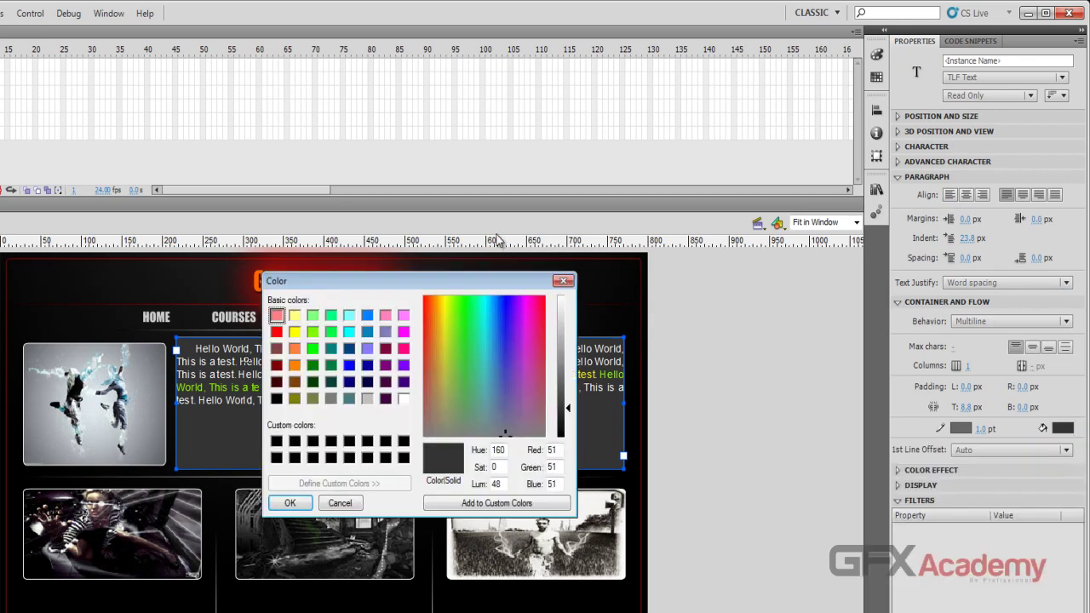
drag(504, 281, 785, 246)
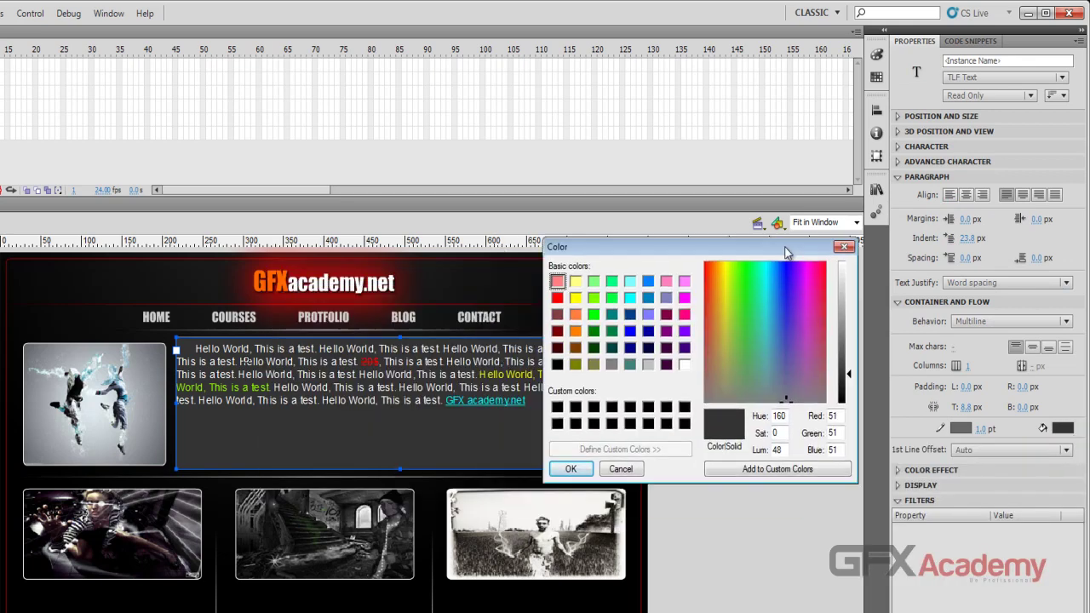
click(847, 390)
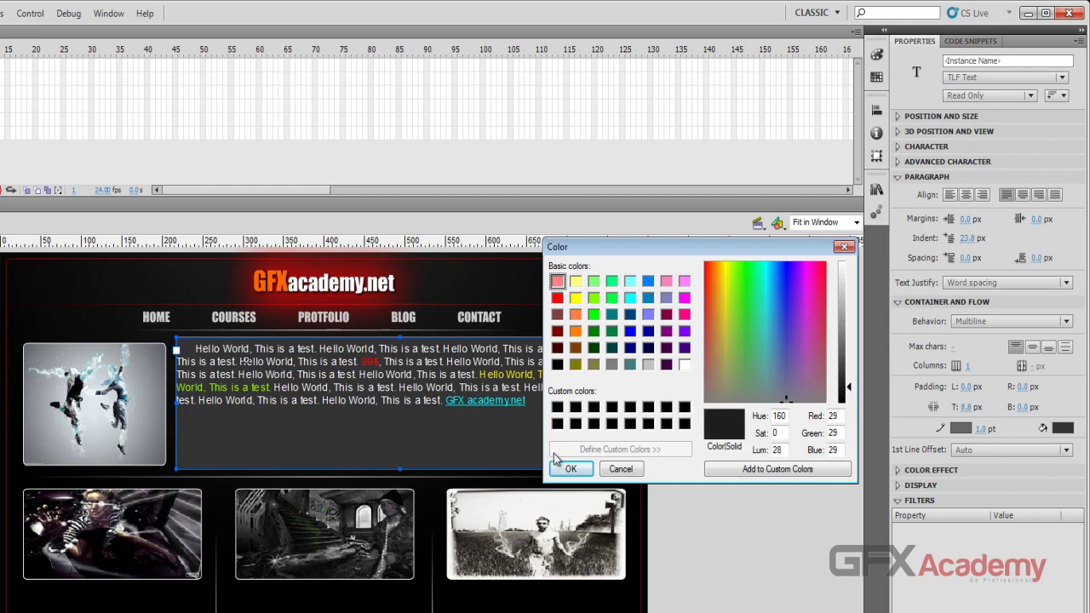
click(569, 468)
click(686, 381)
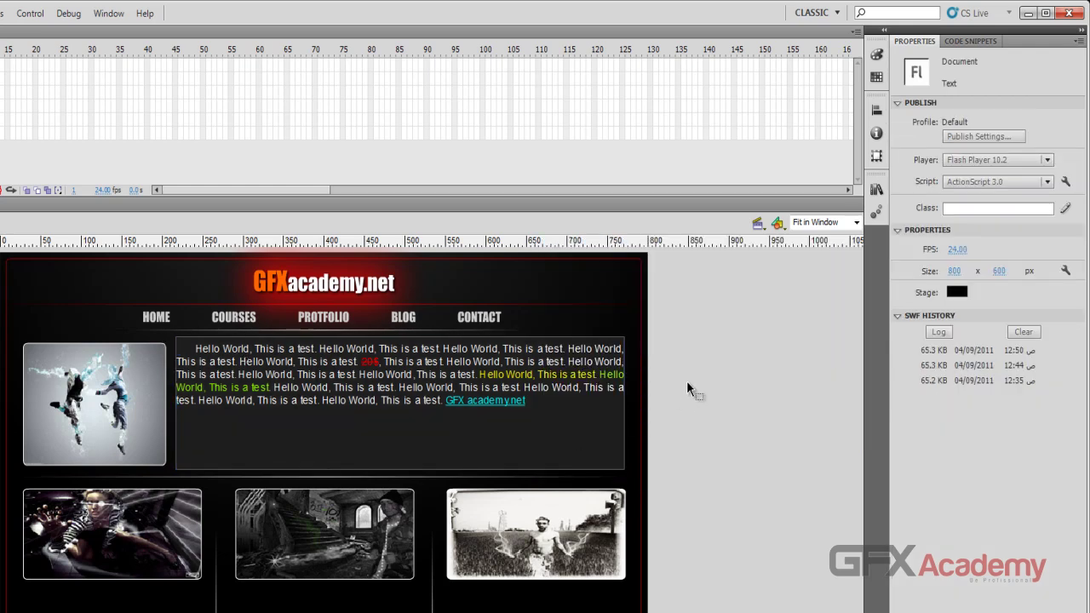
key(ctrl+Return)
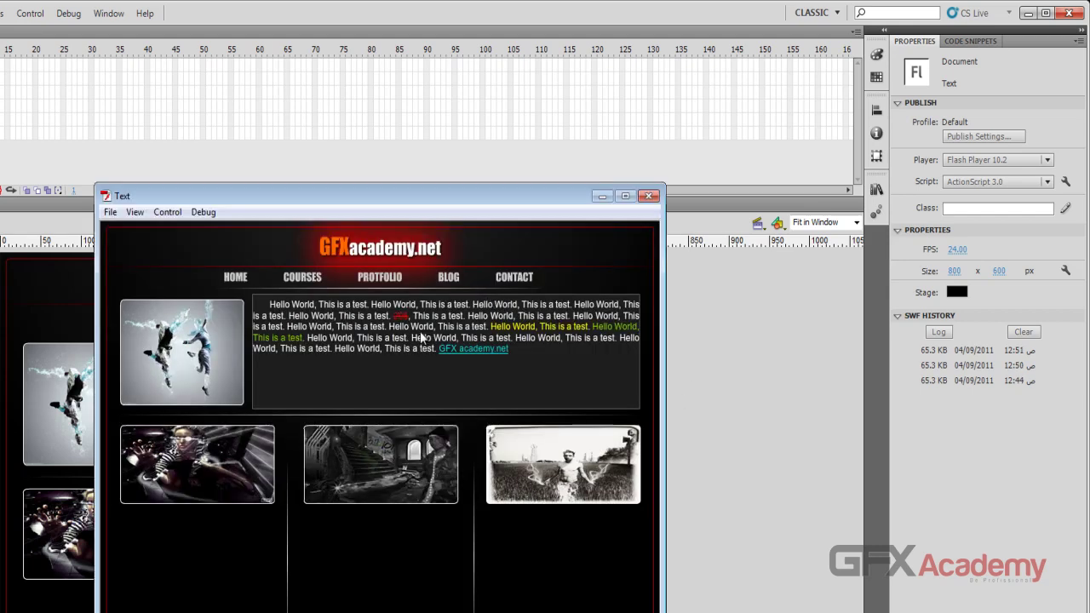
click(649, 195)
Step: Try the Ascent and Line Height first line offsets on the text block and return the offset to Auto
click(587, 359)
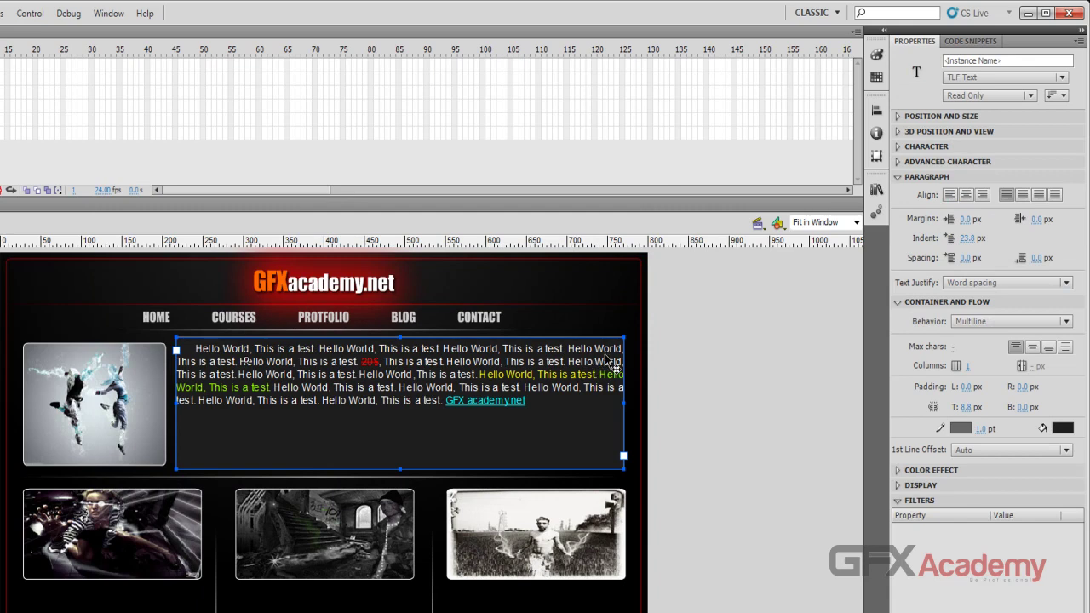
click(896, 302)
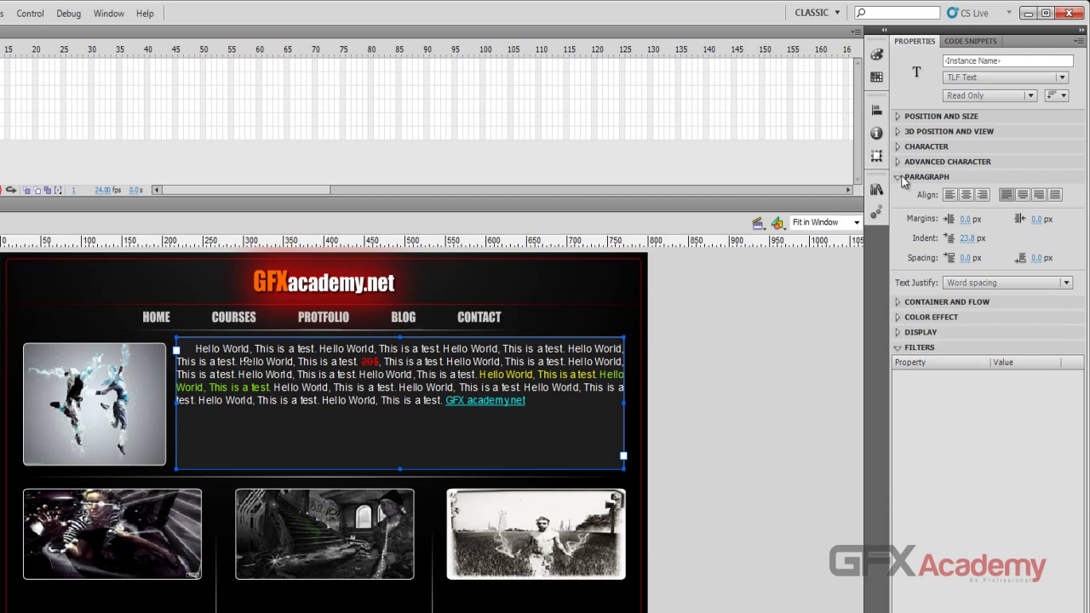
click(899, 177)
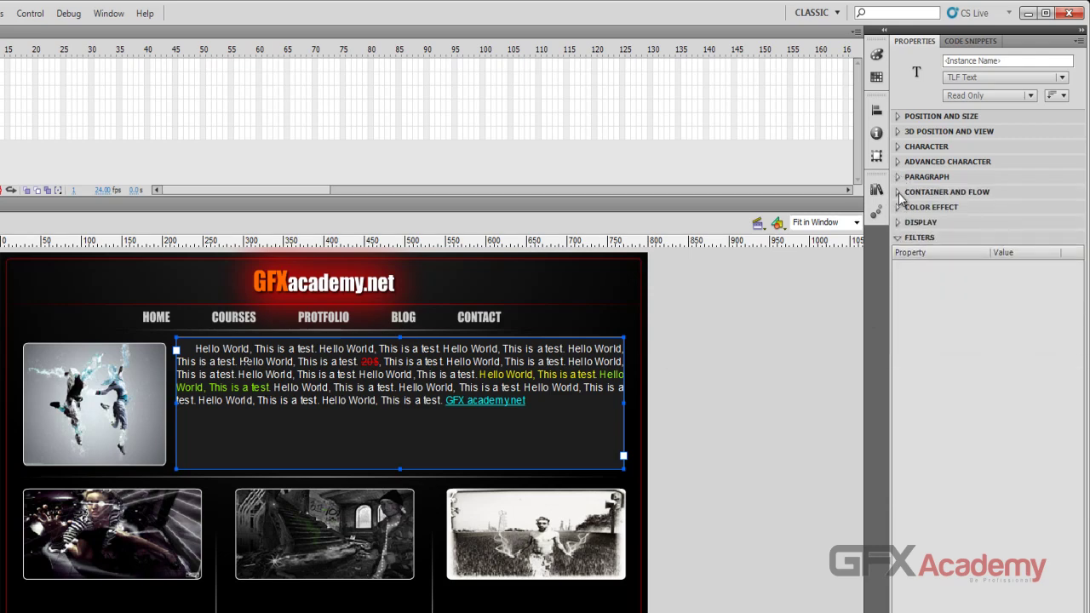
click(896, 207)
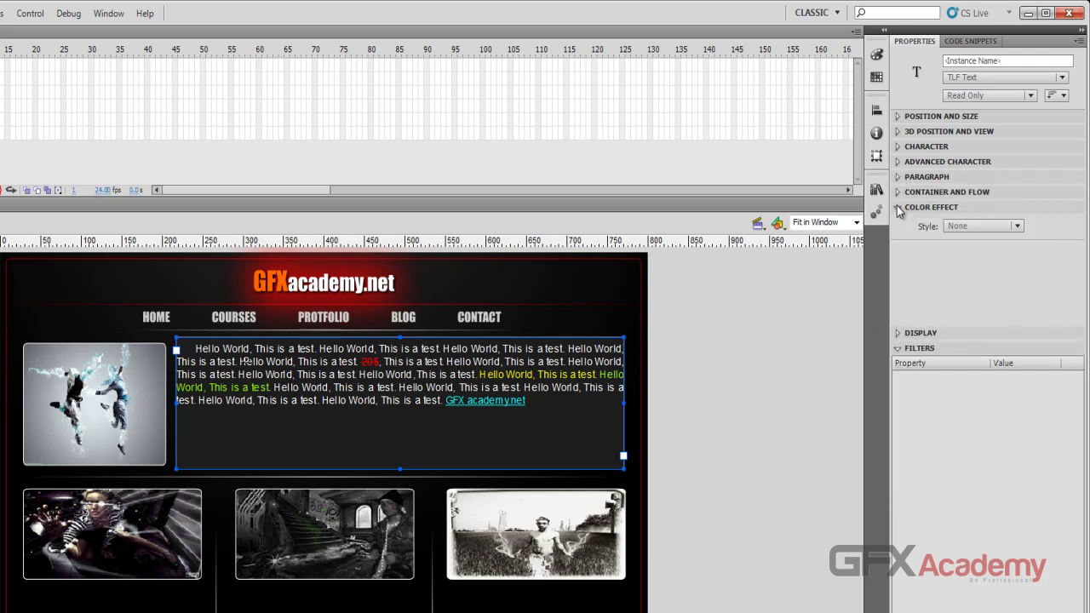
click(899, 191)
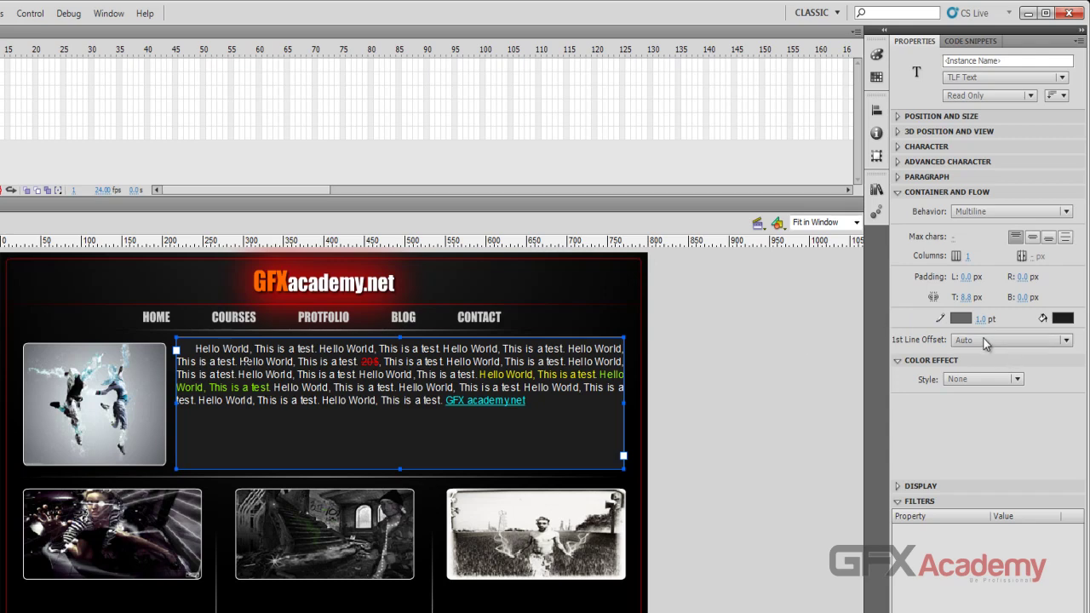
click(1065, 339)
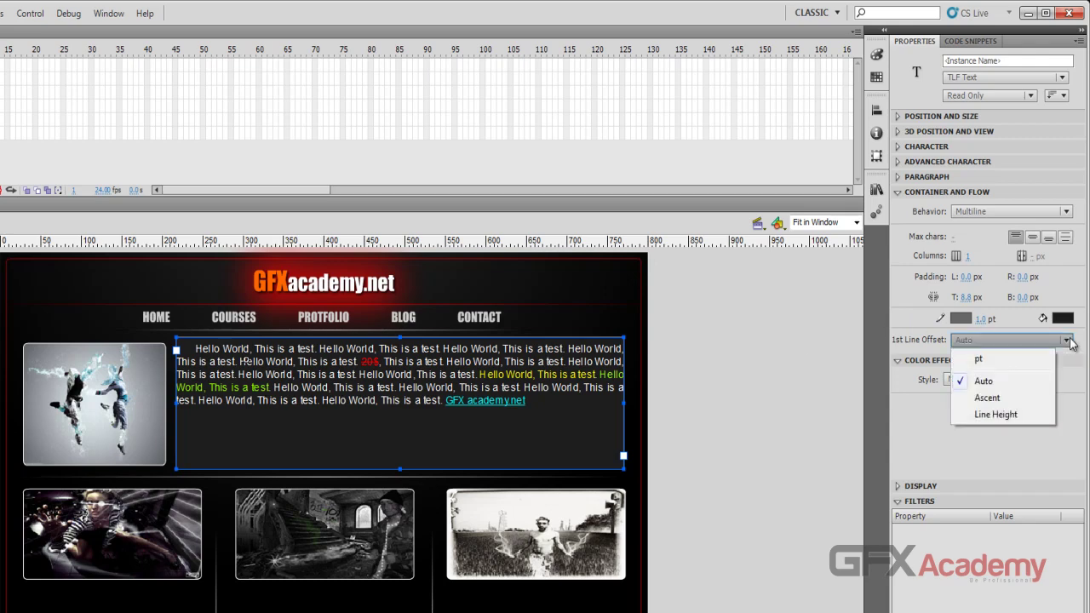
click(1020, 397)
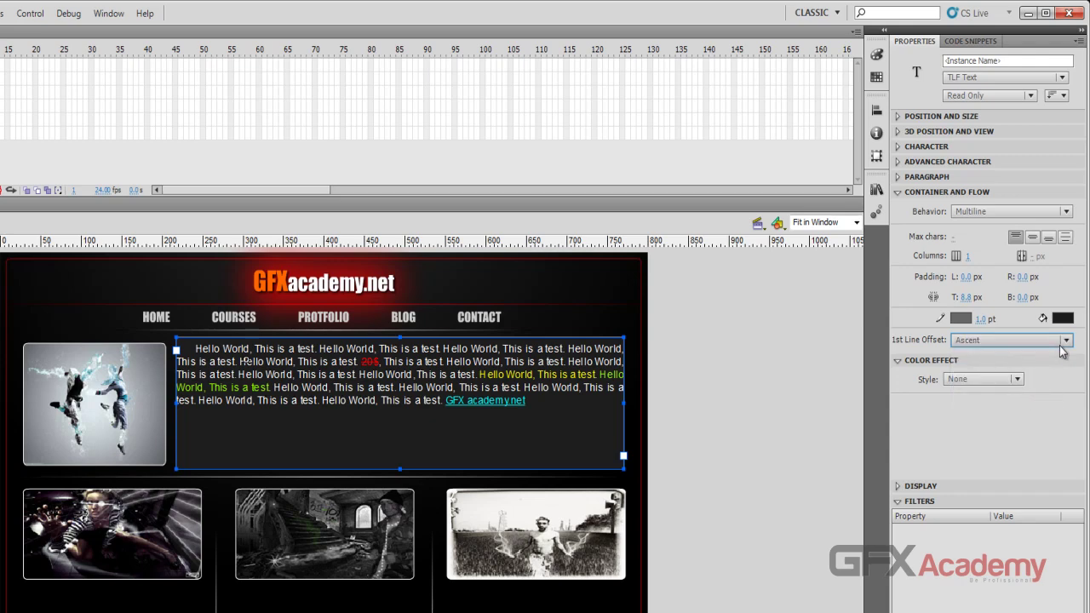
click(1065, 341)
click(1009, 415)
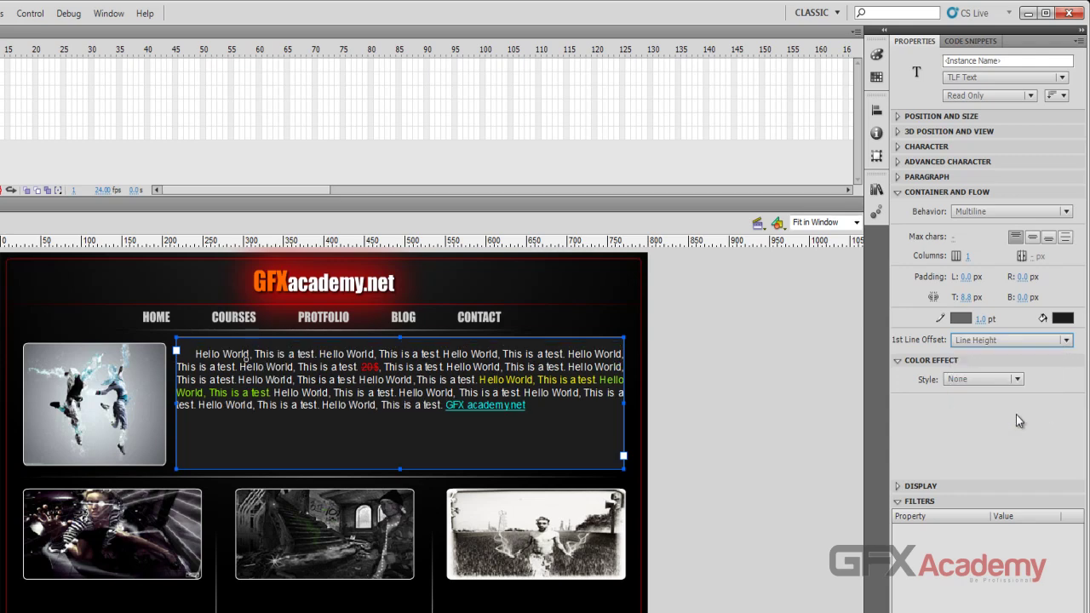
click(1064, 340)
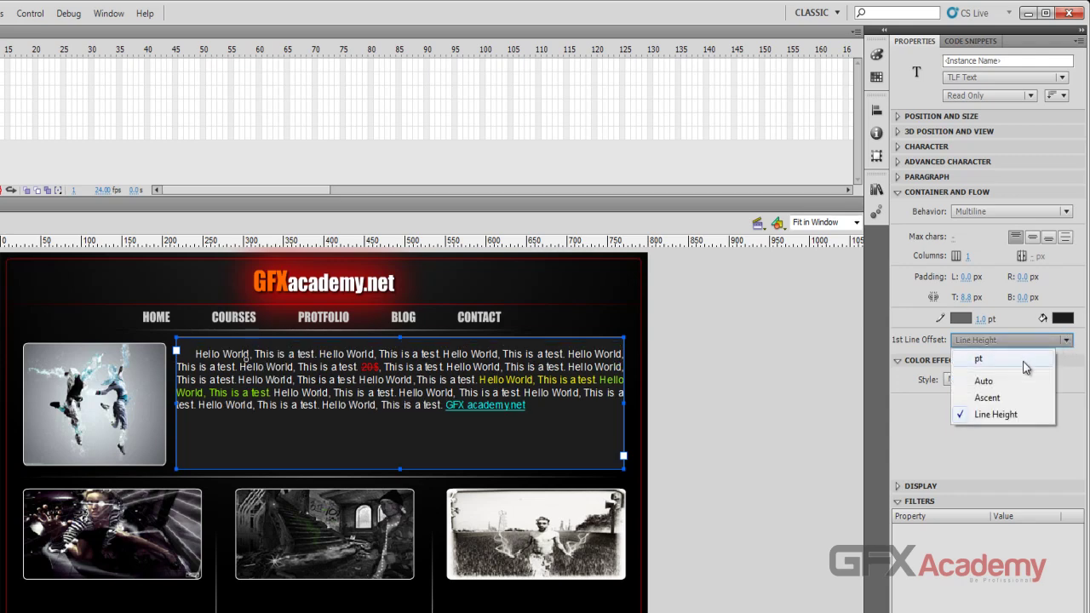
click(984, 381)
Step: Switch the text block's first line offset to points, set it to 7.0 pt and collapse the container settings
click(1064, 339)
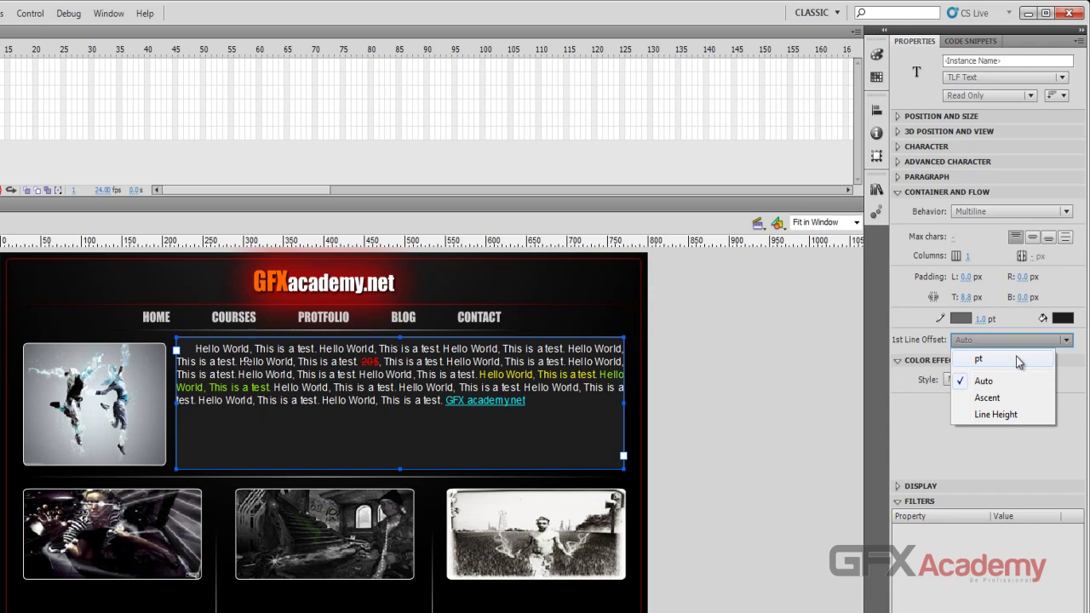
click(1001, 360)
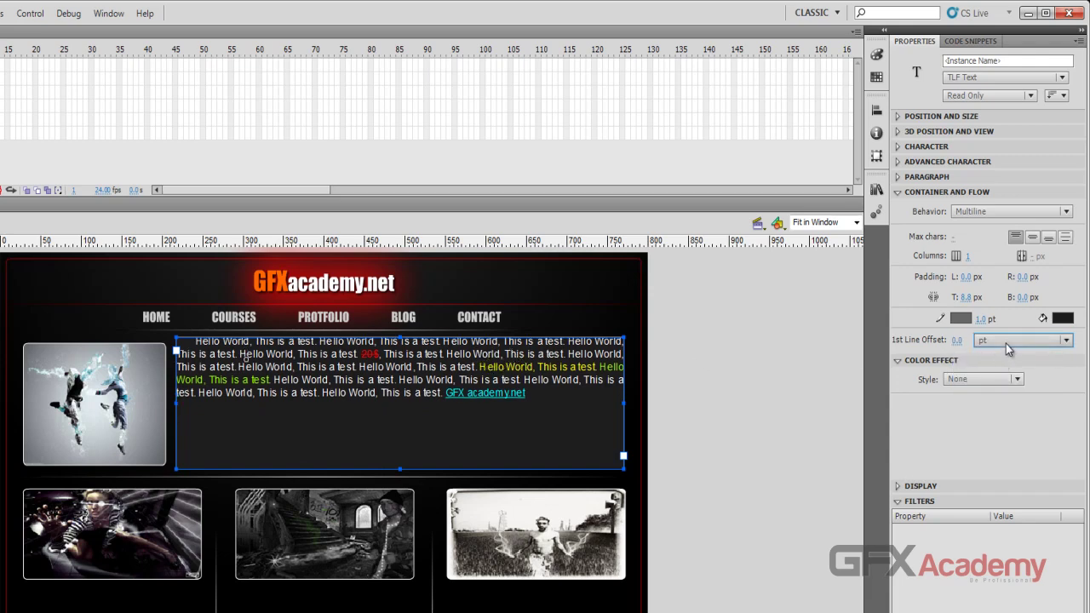
drag(958, 341, 898, 347)
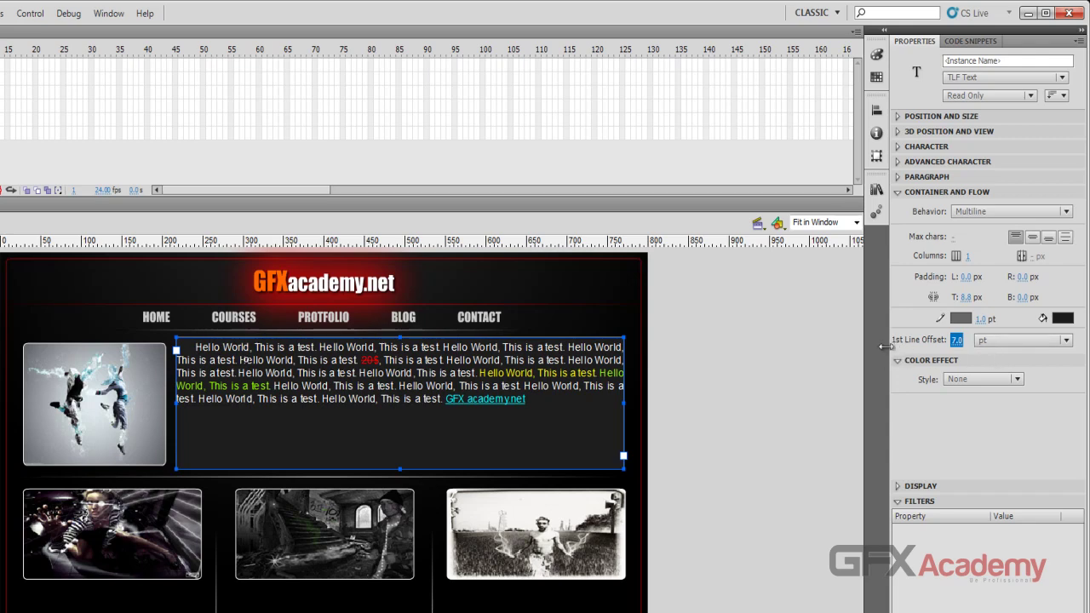
click(899, 362)
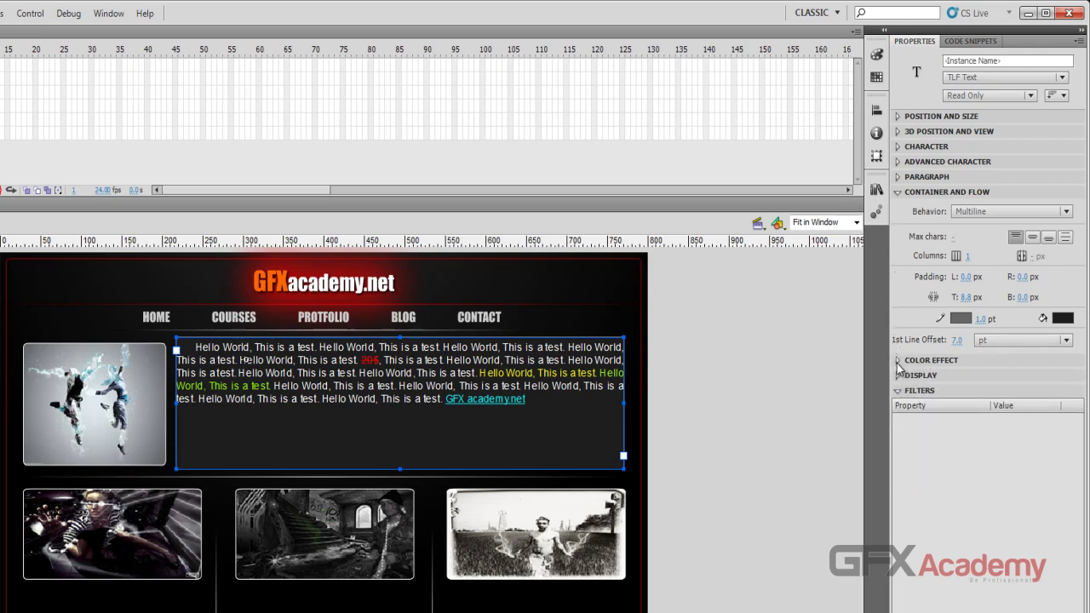
click(900, 193)
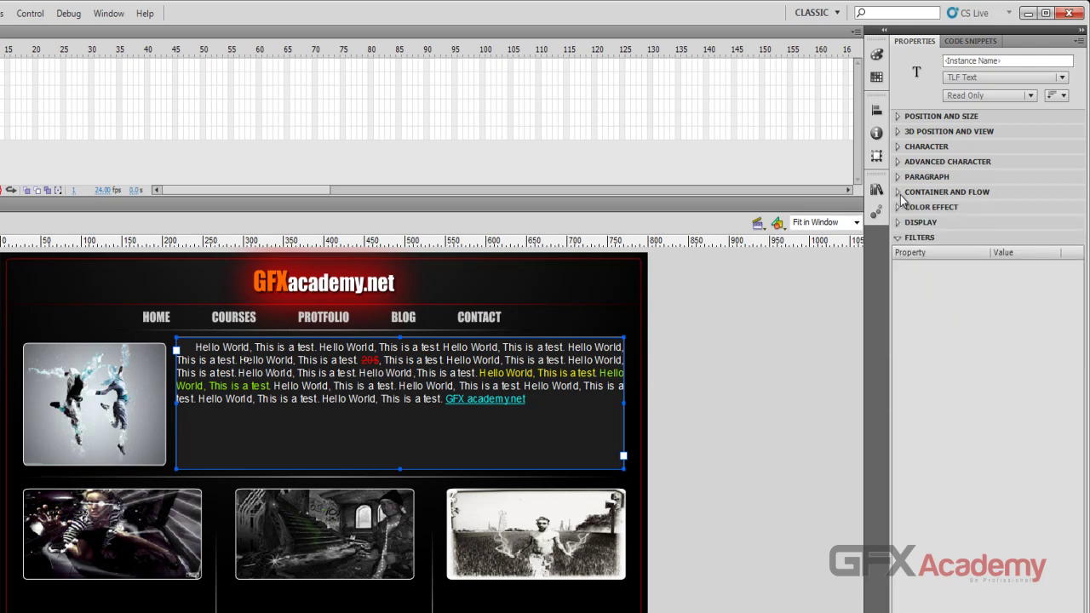